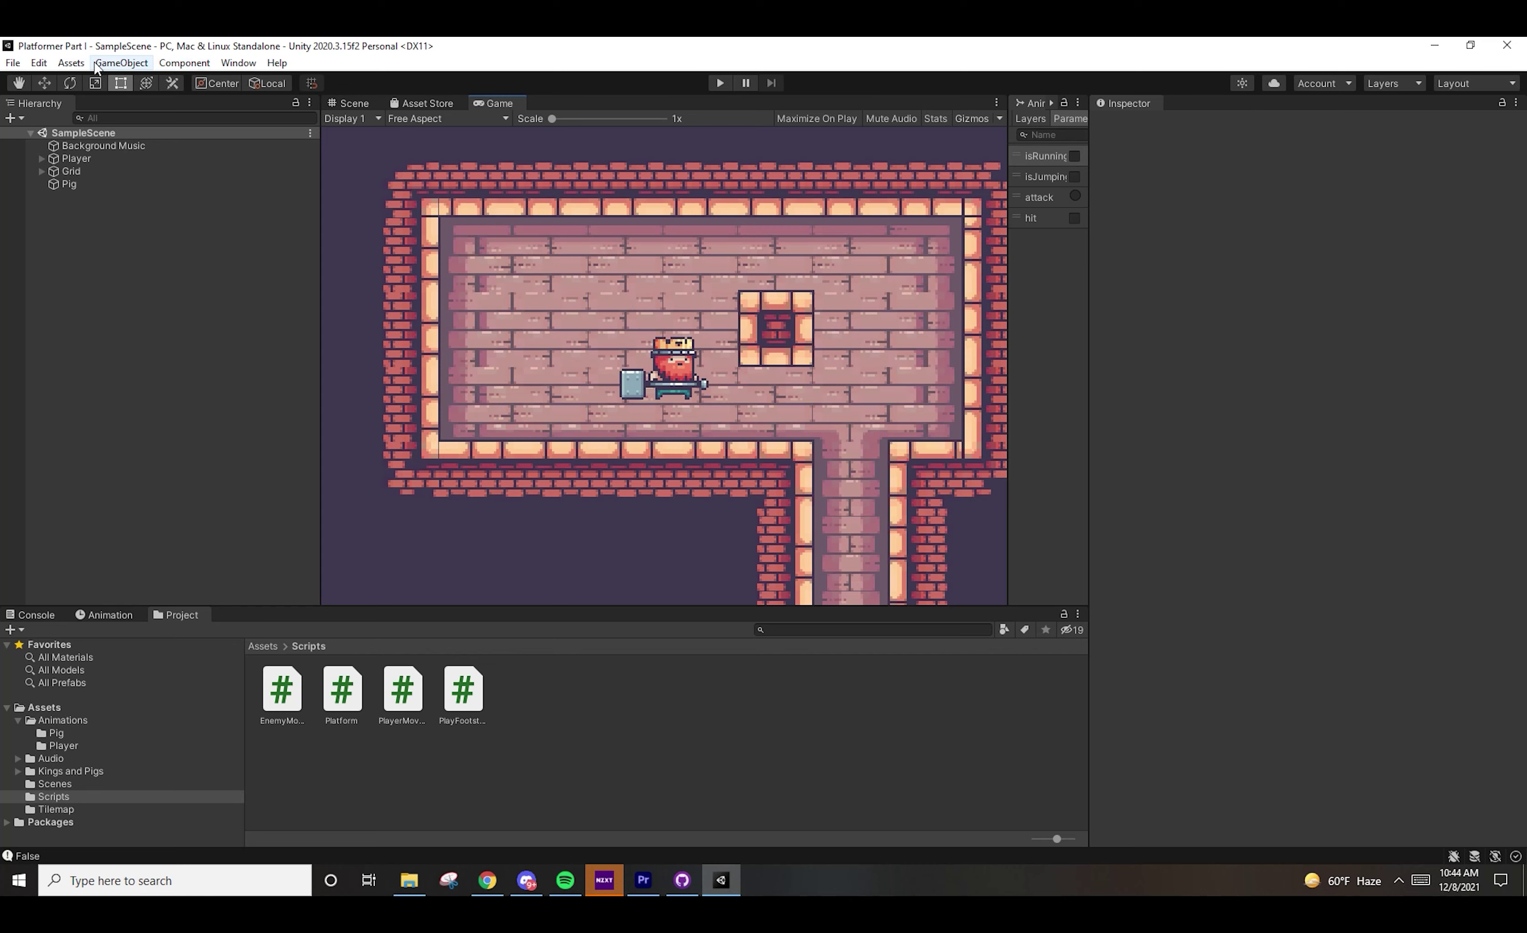
# Install the Cinemachine 2.6.11 package from the Unity Registry
pyautogui.click(241, 64)
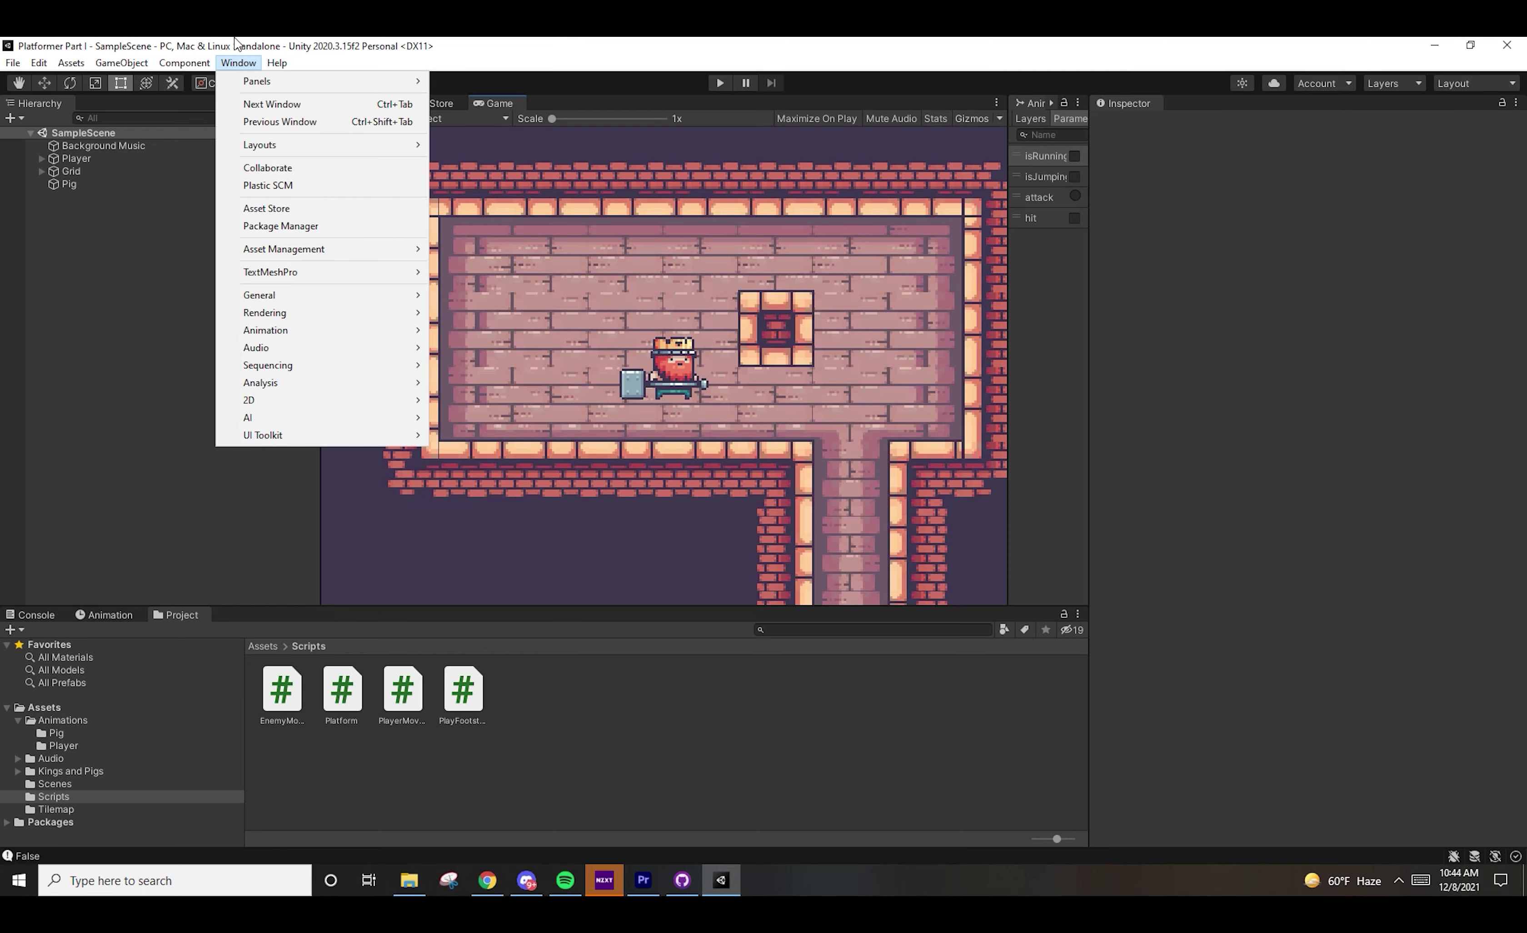
pyautogui.click(280, 225)
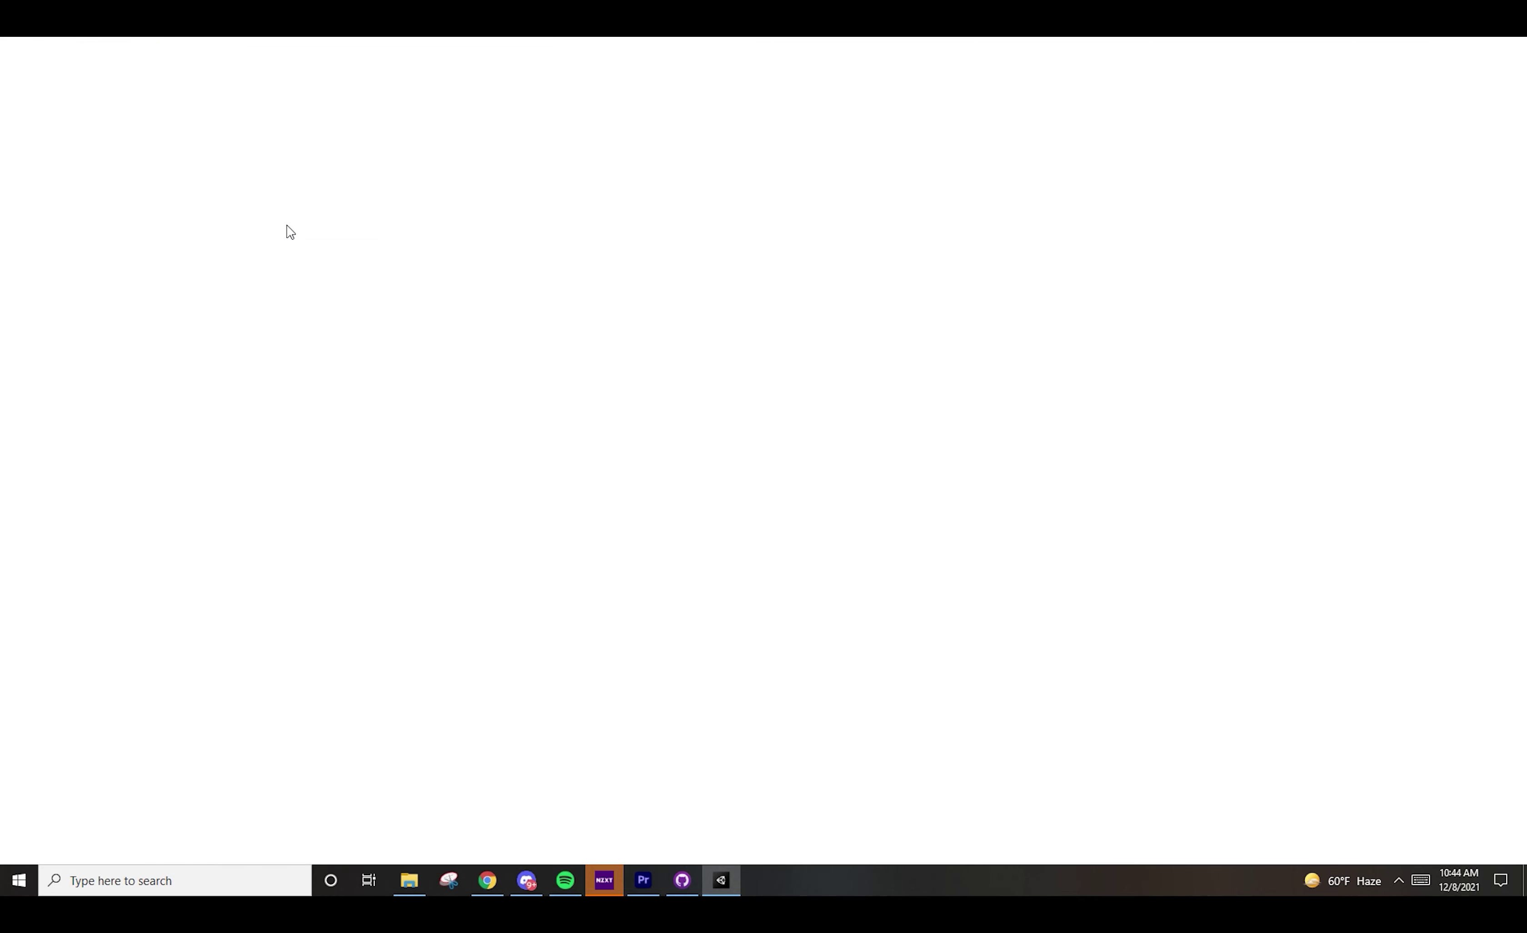
pyautogui.scroll(3, 276, 379)
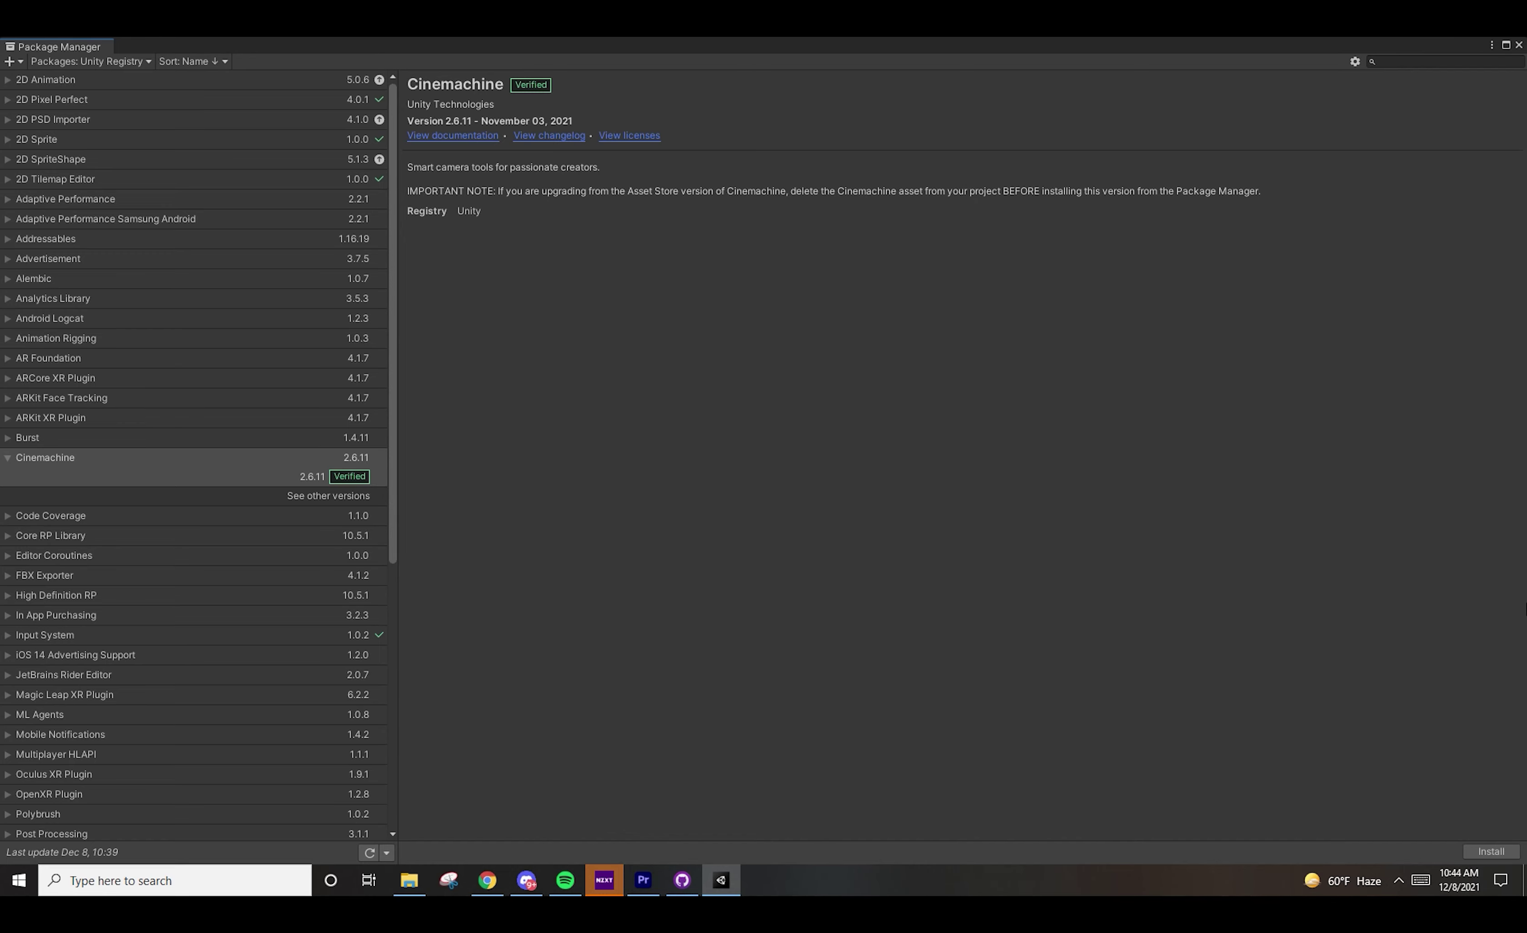
pyautogui.click(1491, 853)
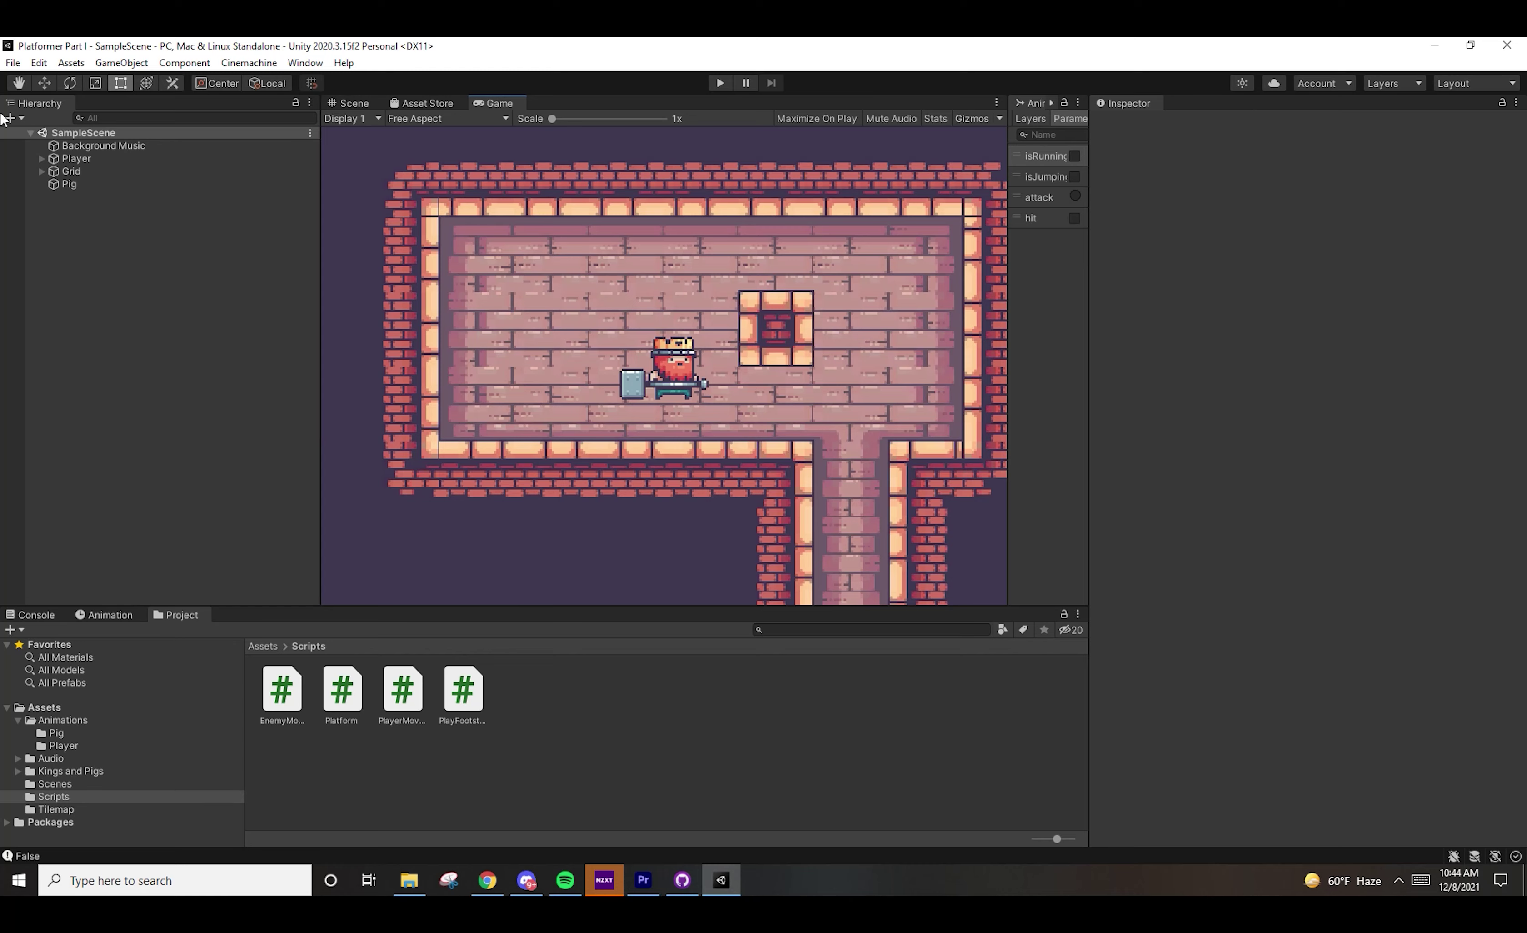
pyautogui.click(267, 63)
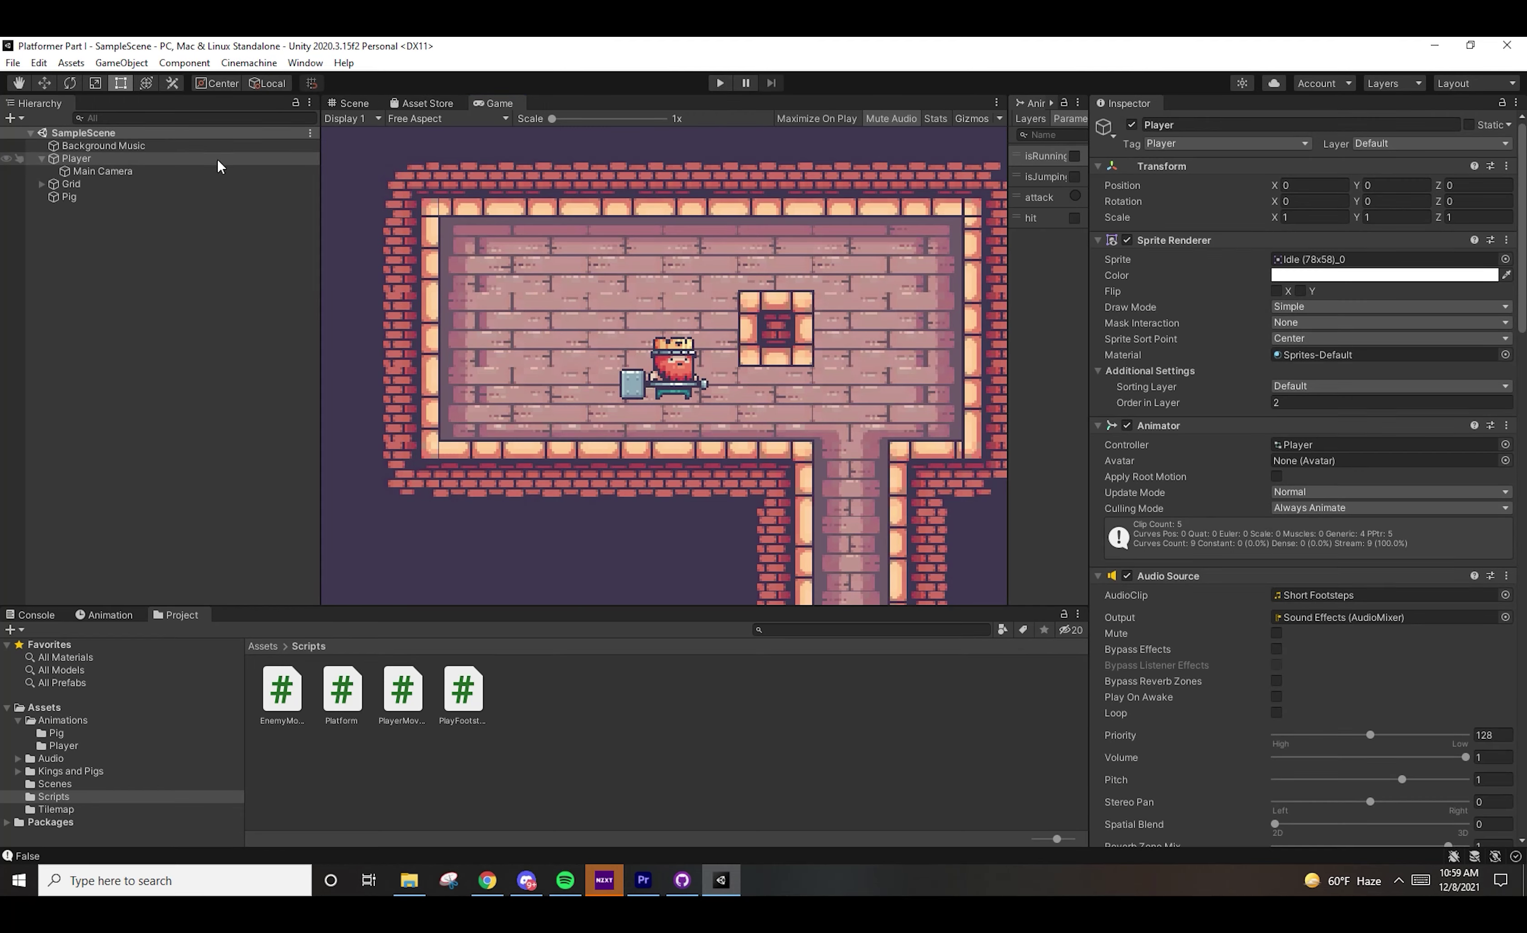
# Play-test the scene by running and jumping with the king to check how the camera parented to the Player moves, and stop the game
pyautogui.click(718, 84)
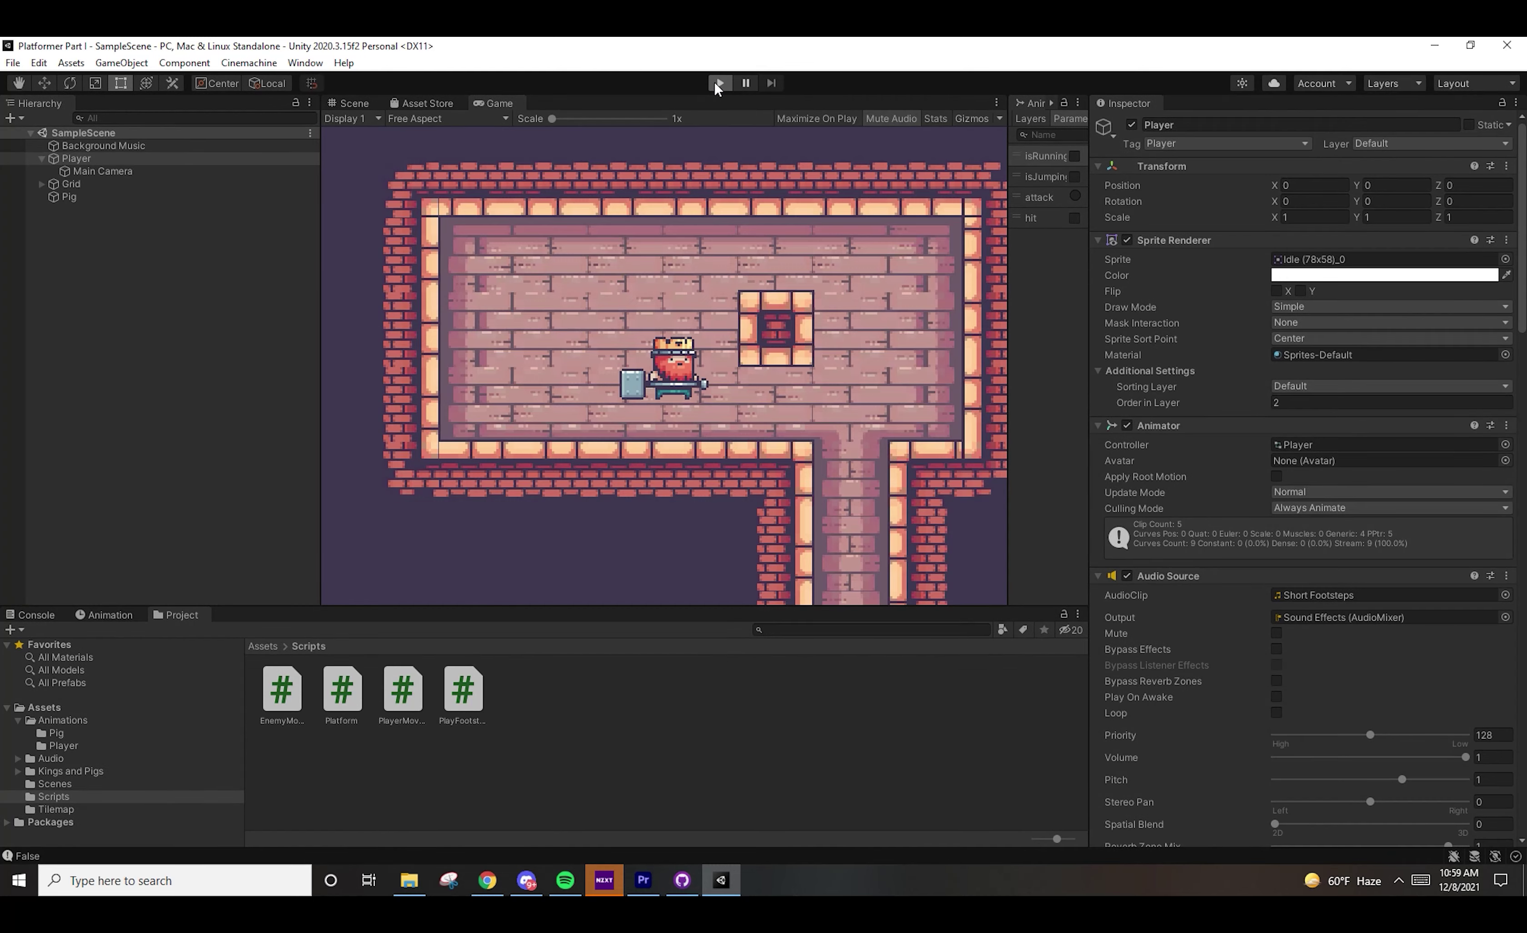
pyautogui.press('d')
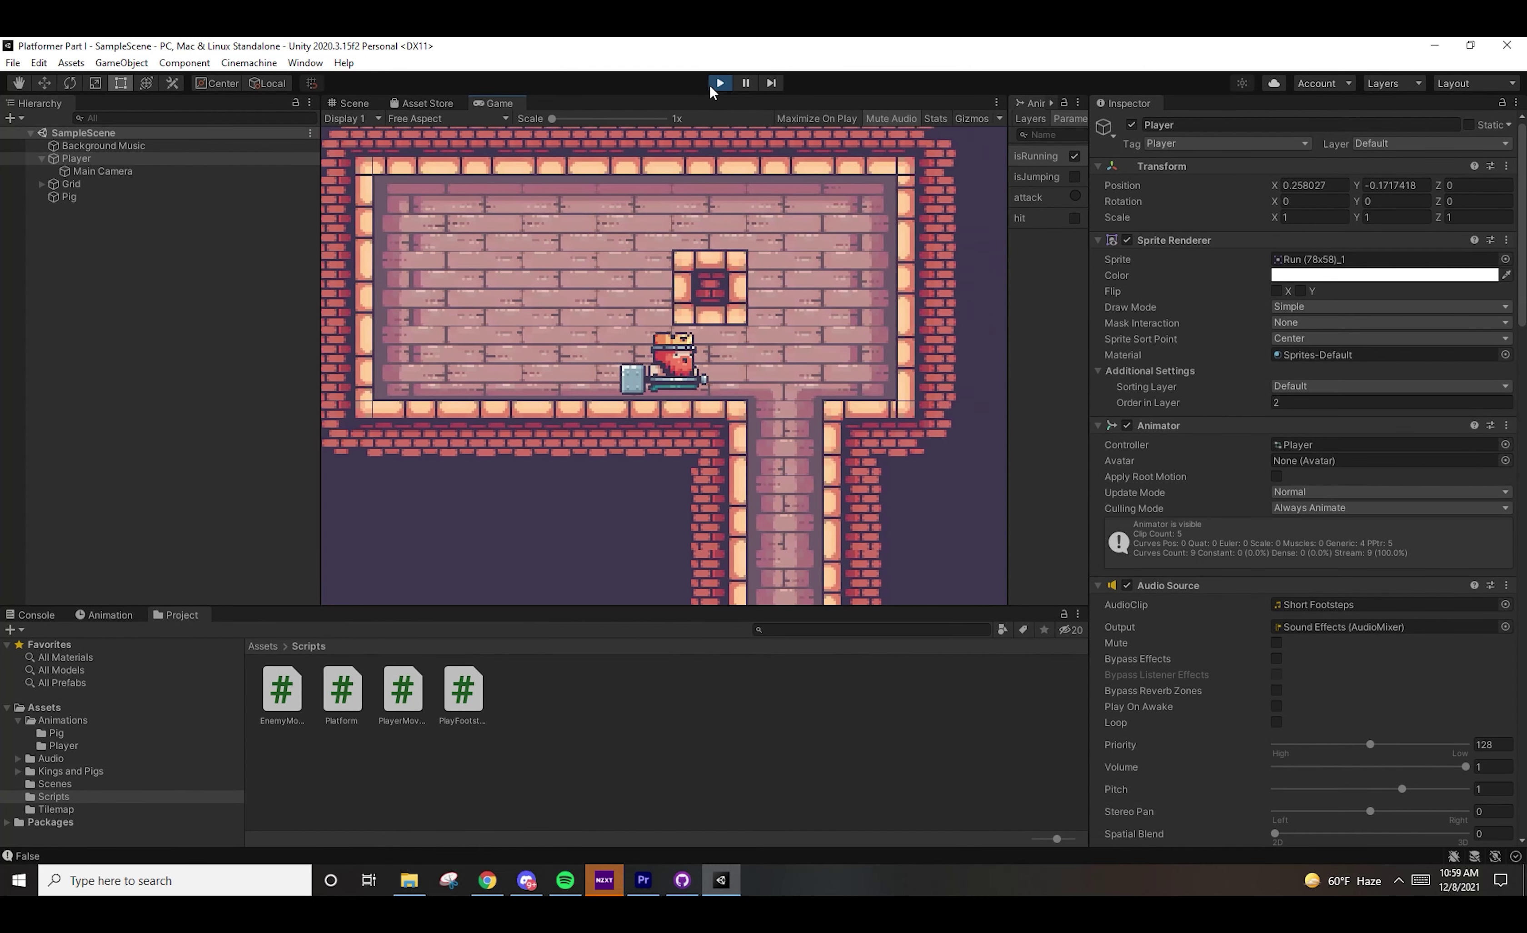
pyautogui.press('a')
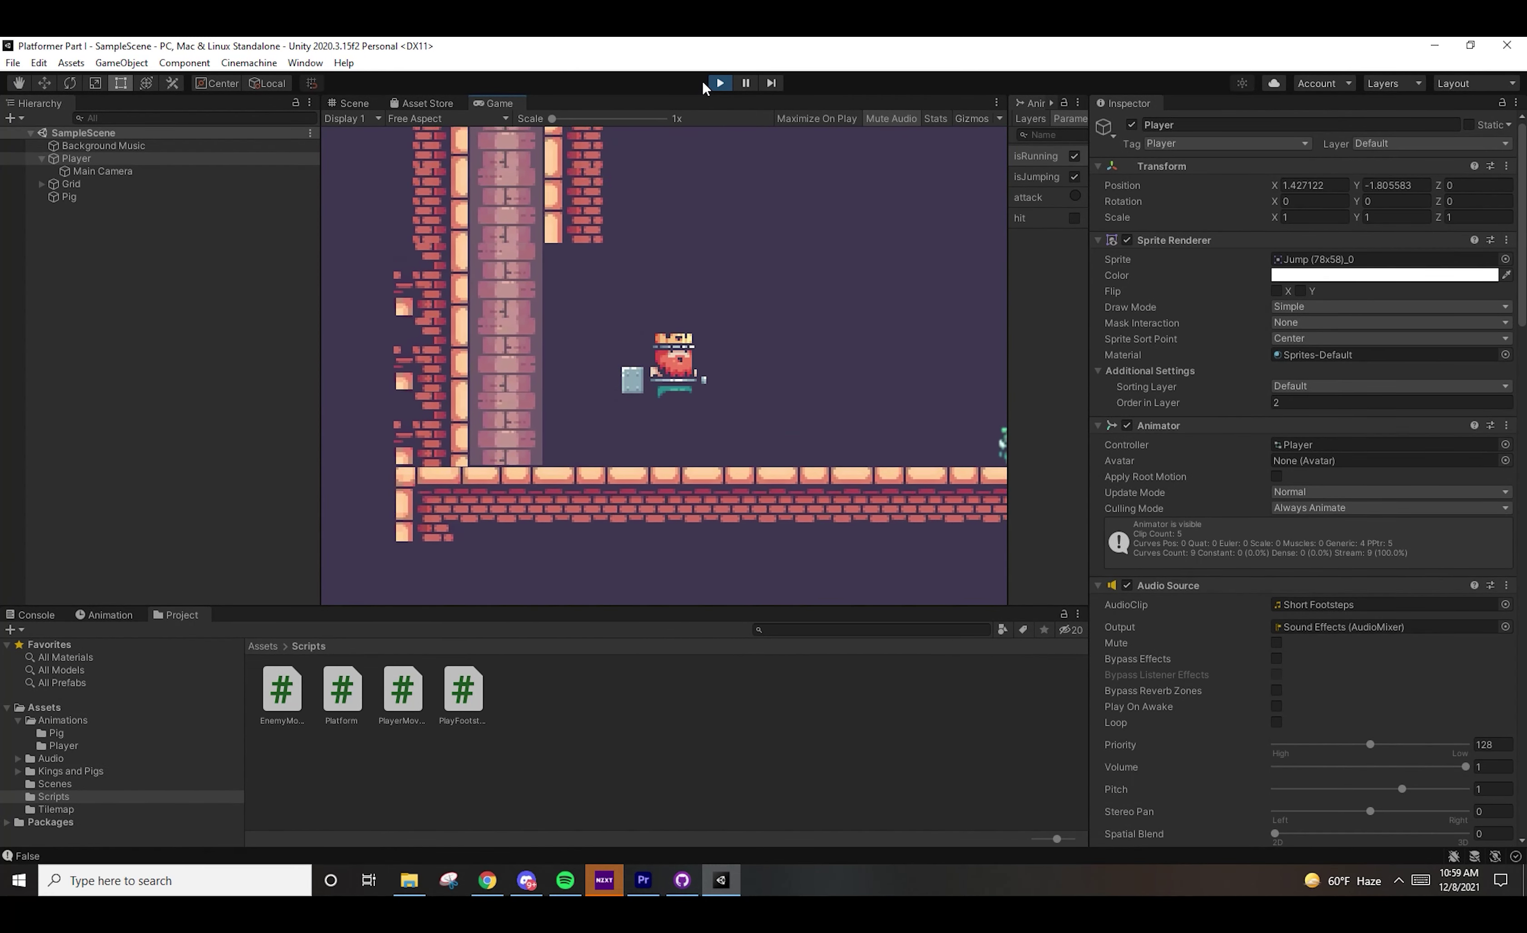
pyautogui.press('space')
pyautogui.press('d')
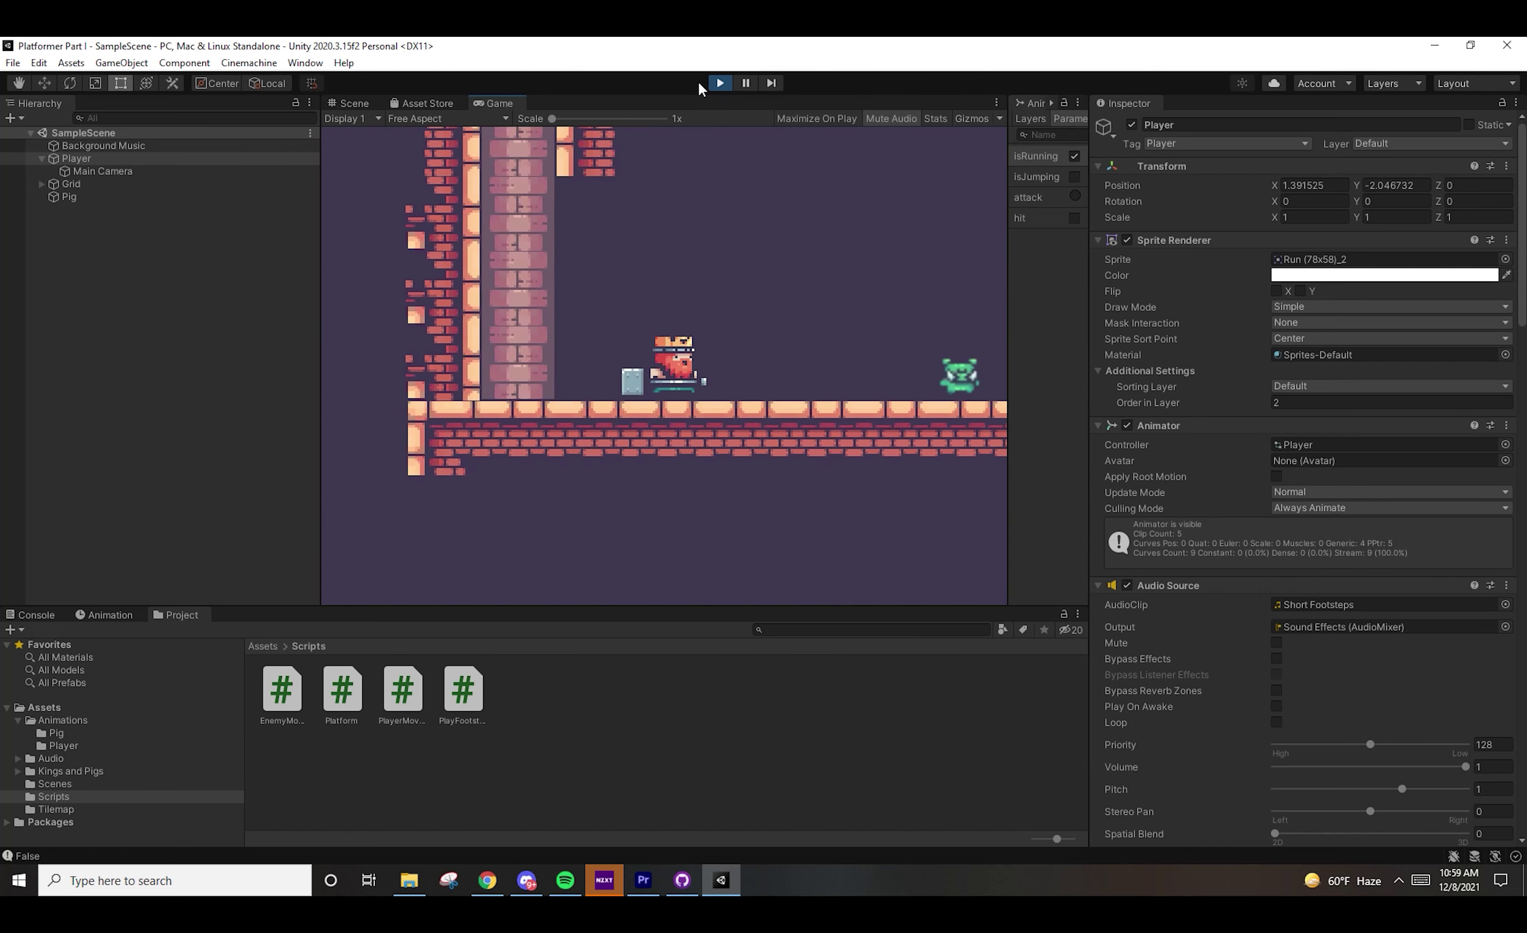
pyautogui.press('a')
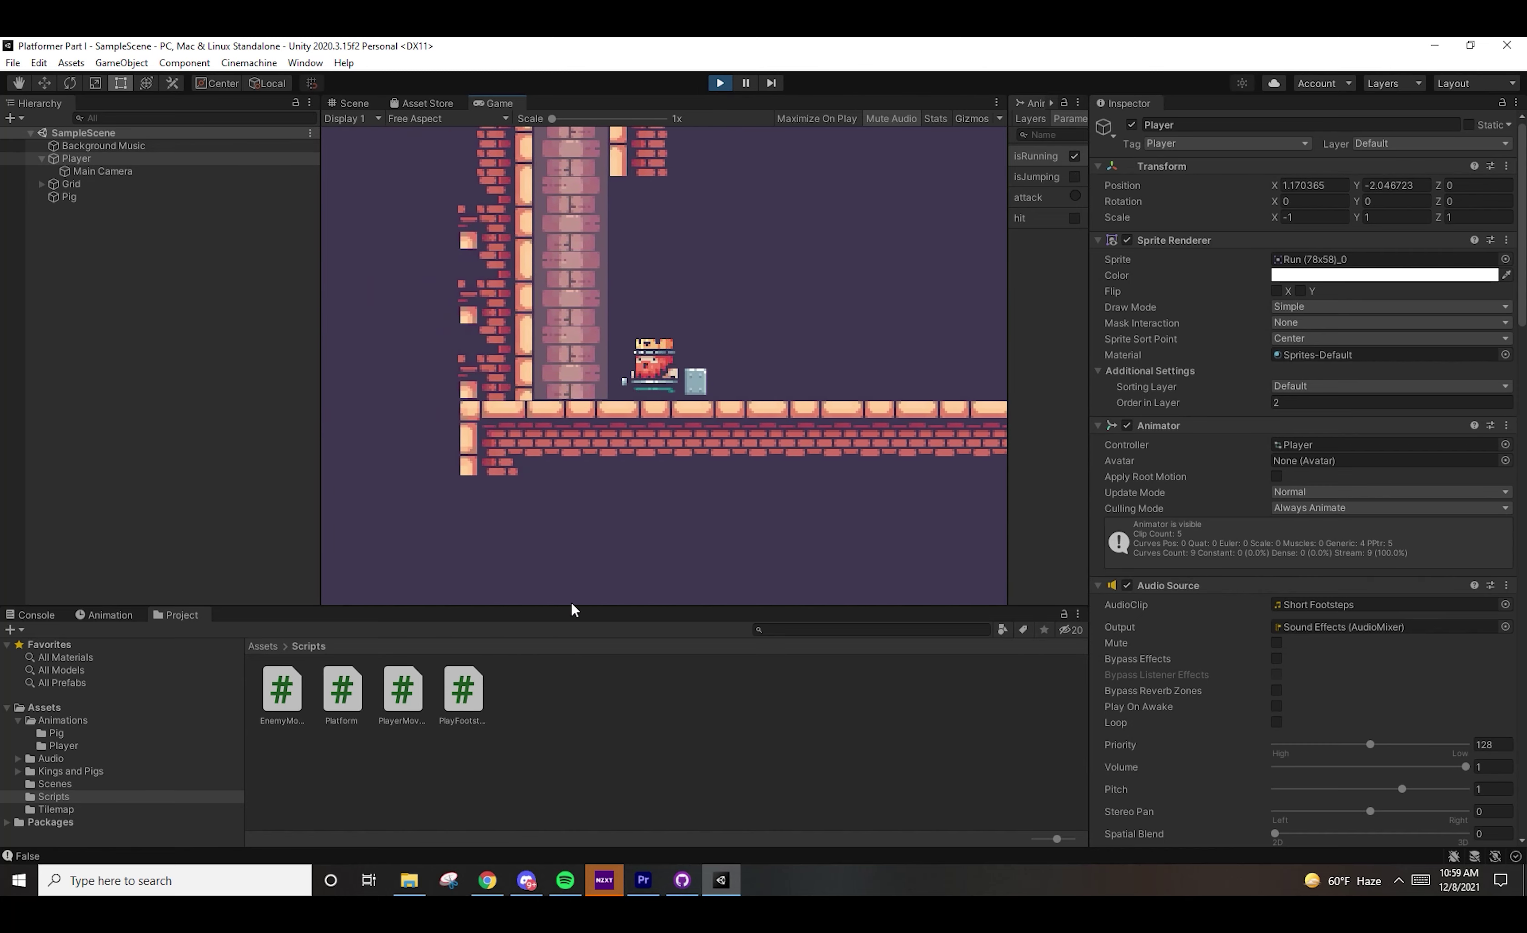
pyautogui.press('d')
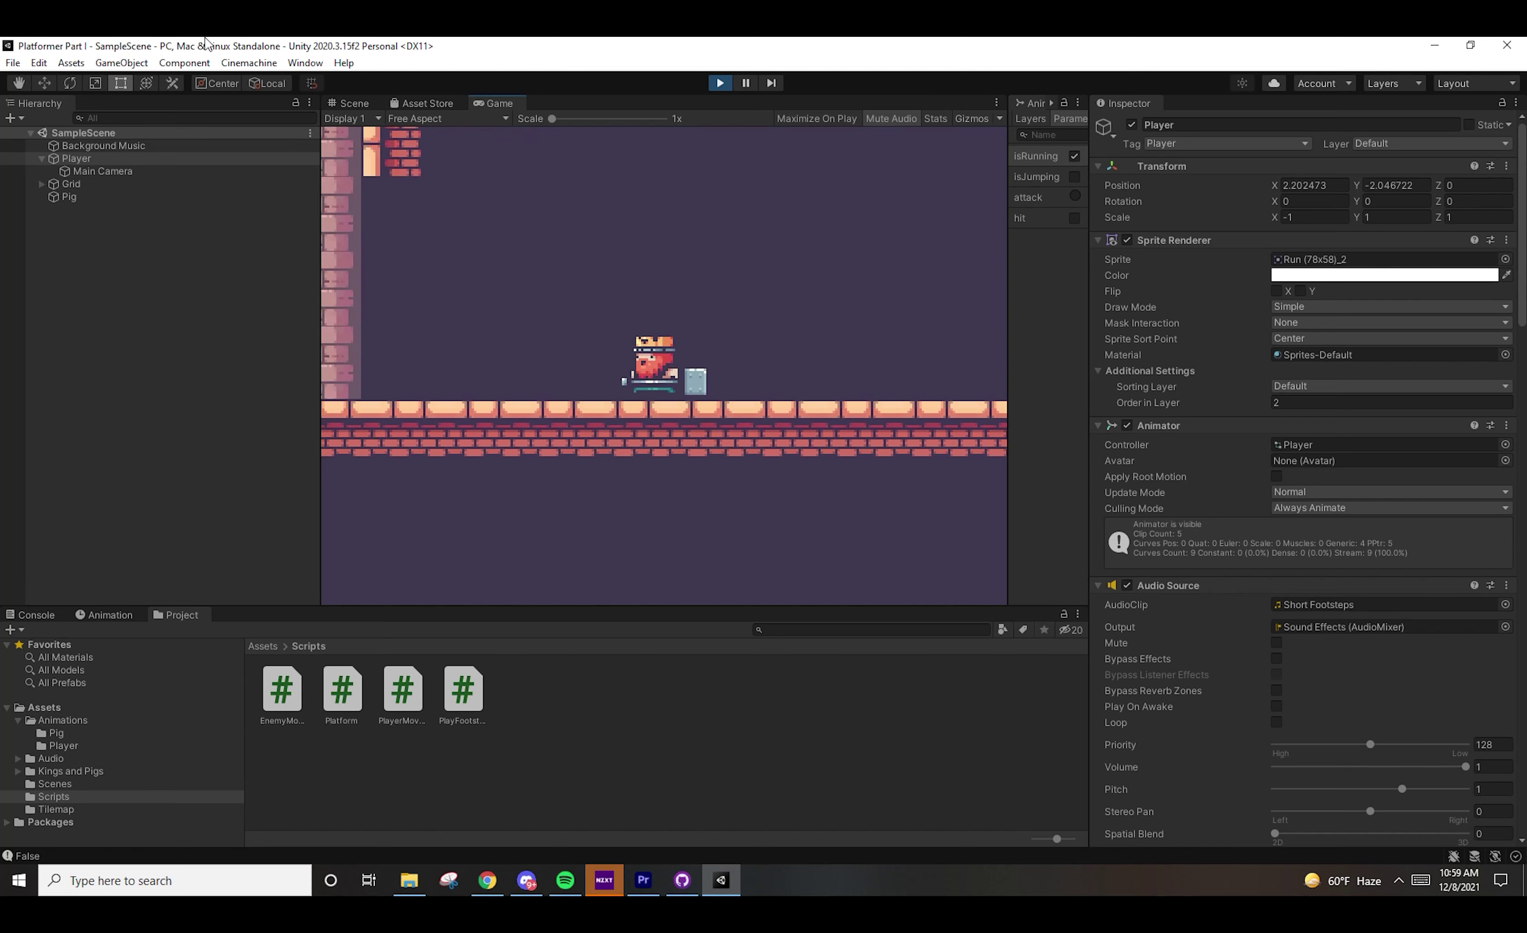
pyautogui.press('d')
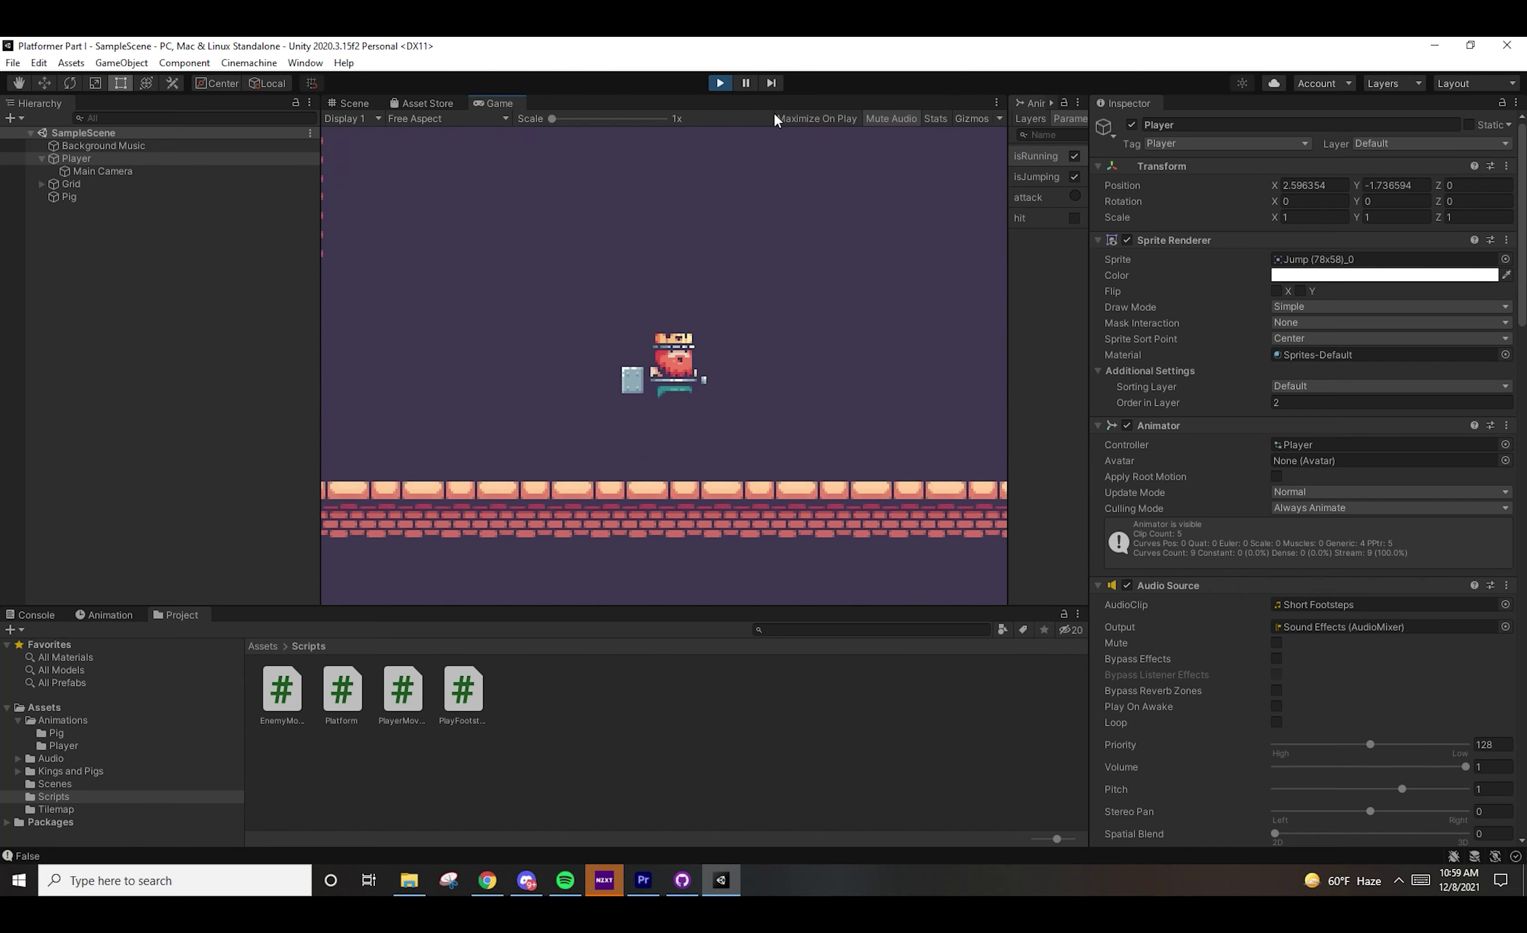
pyautogui.press('a')
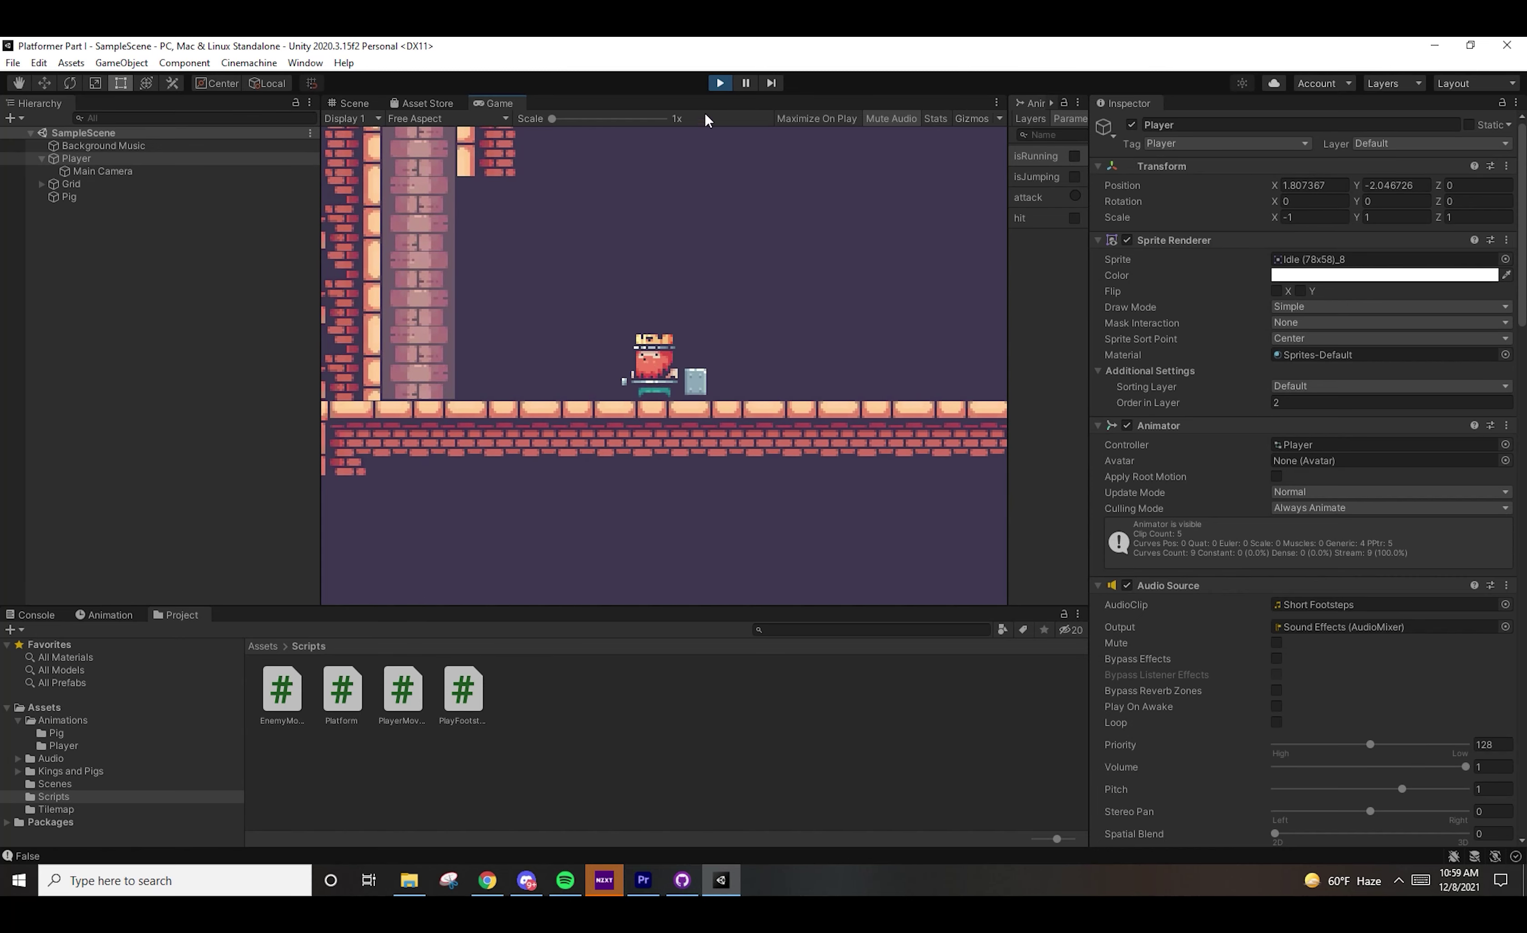
pyautogui.press('d')
pyautogui.press('a')
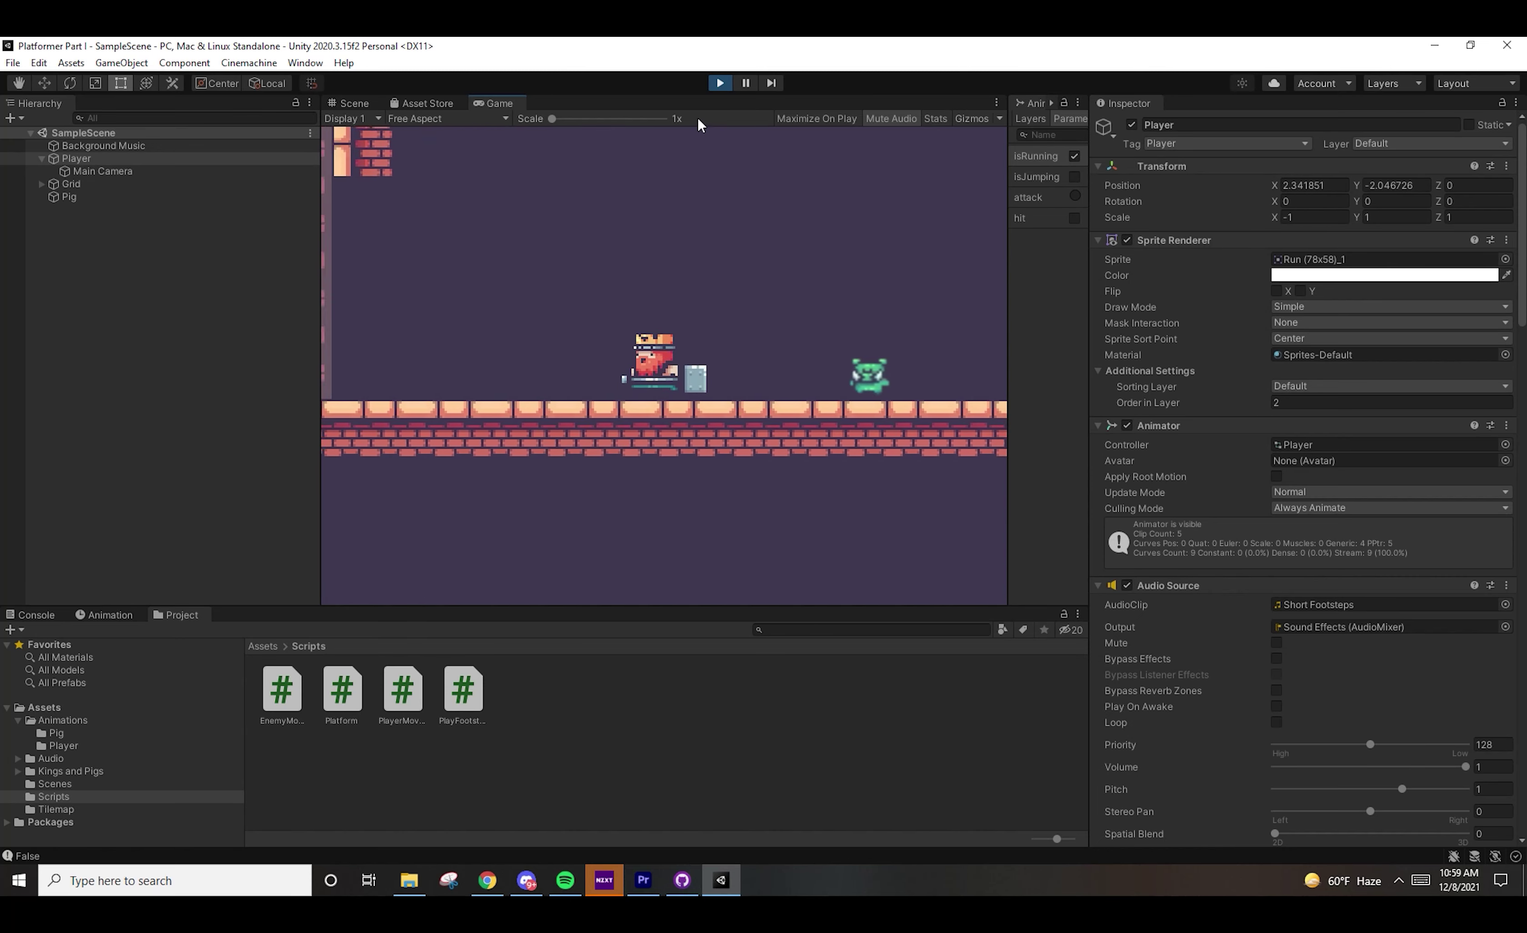
pyautogui.press('d')
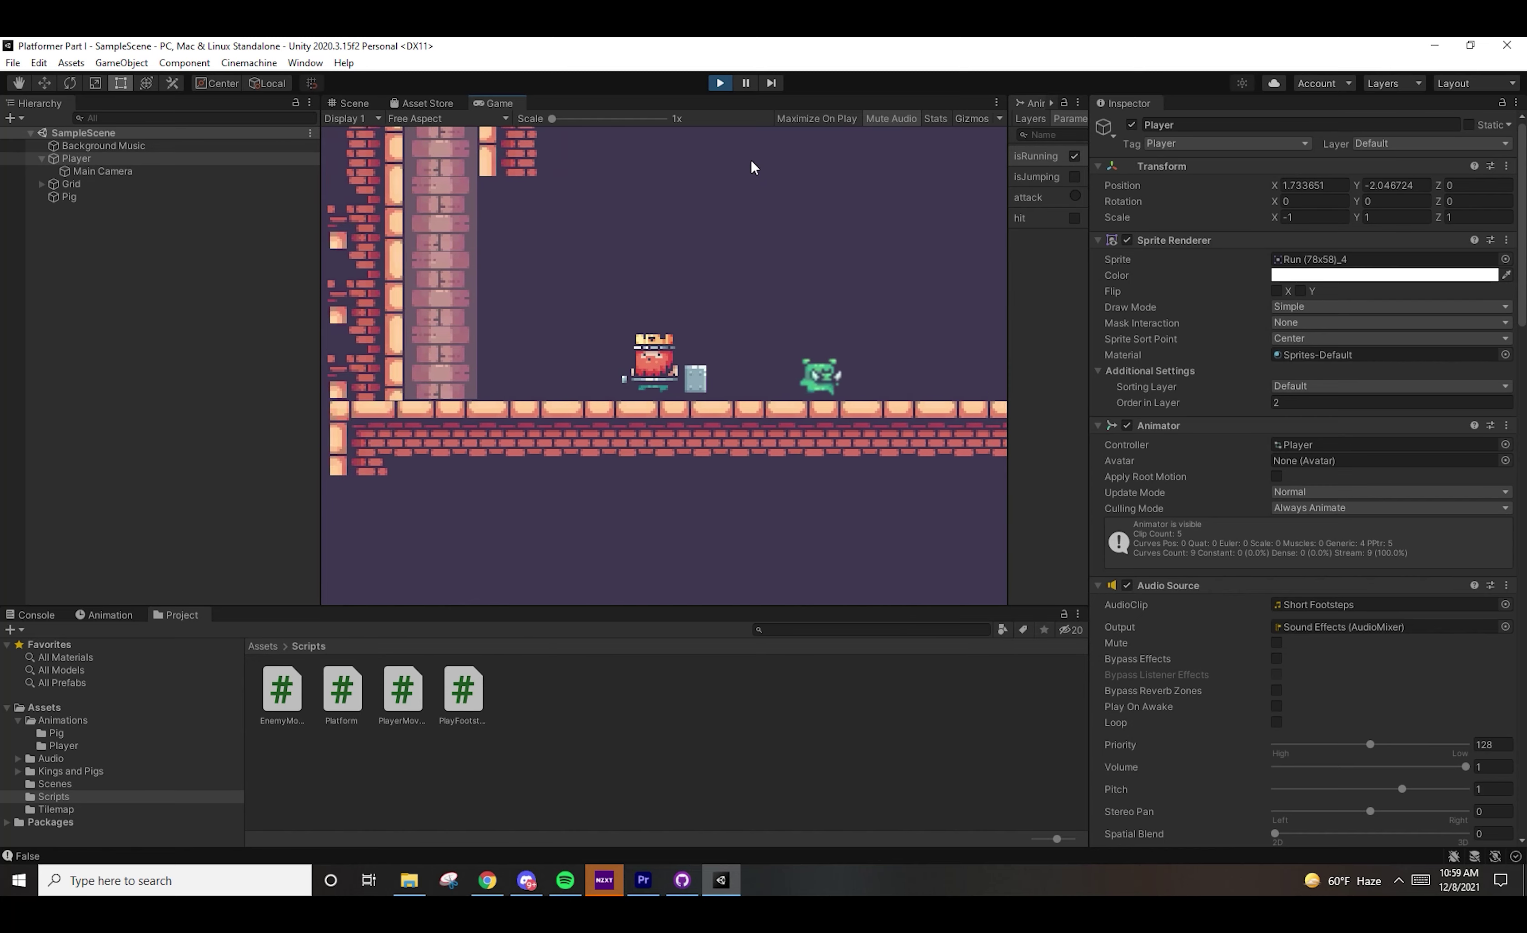
pyautogui.press('a')
pyautogui.press('d')
pyautogui.press('d')
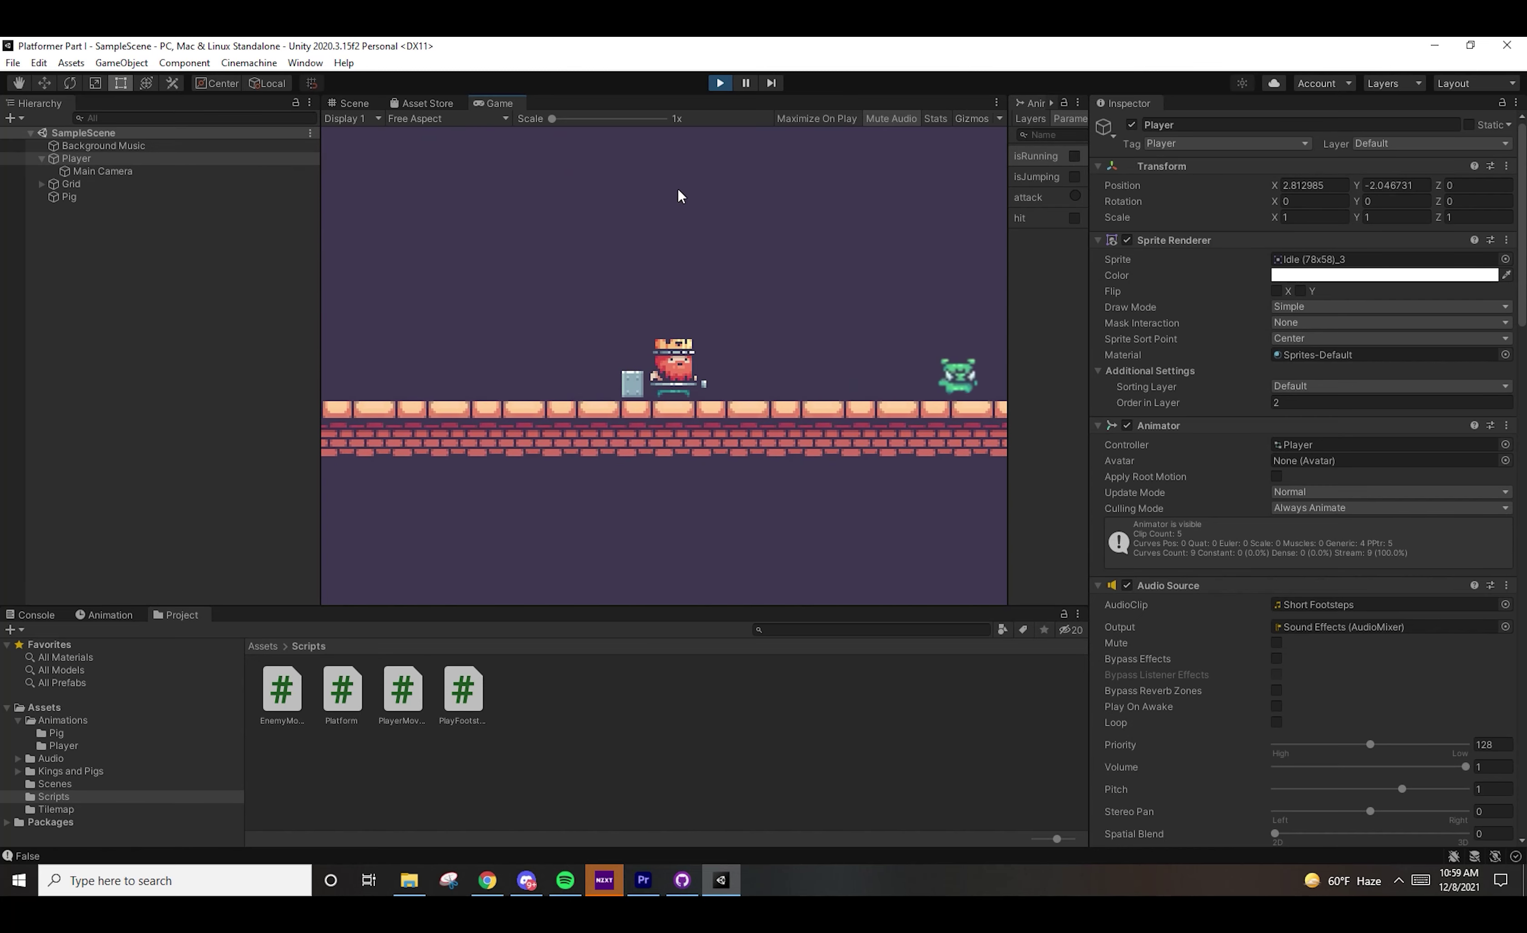
pyautogui.click(719, 83)
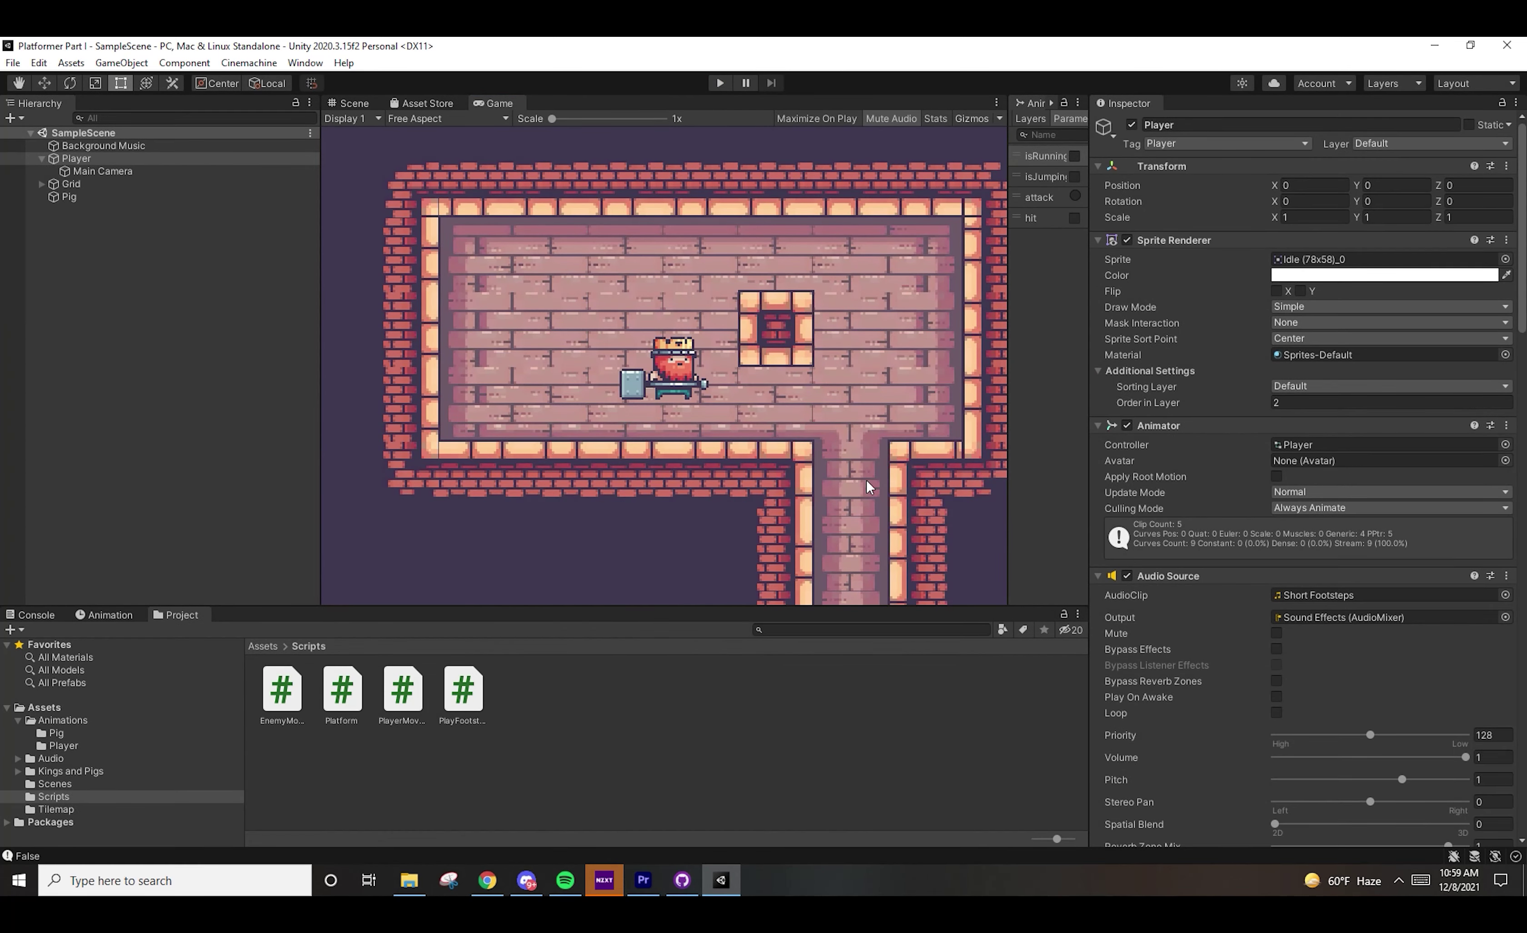
# Create a Cinemachine 2D camera and set the Player as its Follow target
pyautogui.click(258, 64)
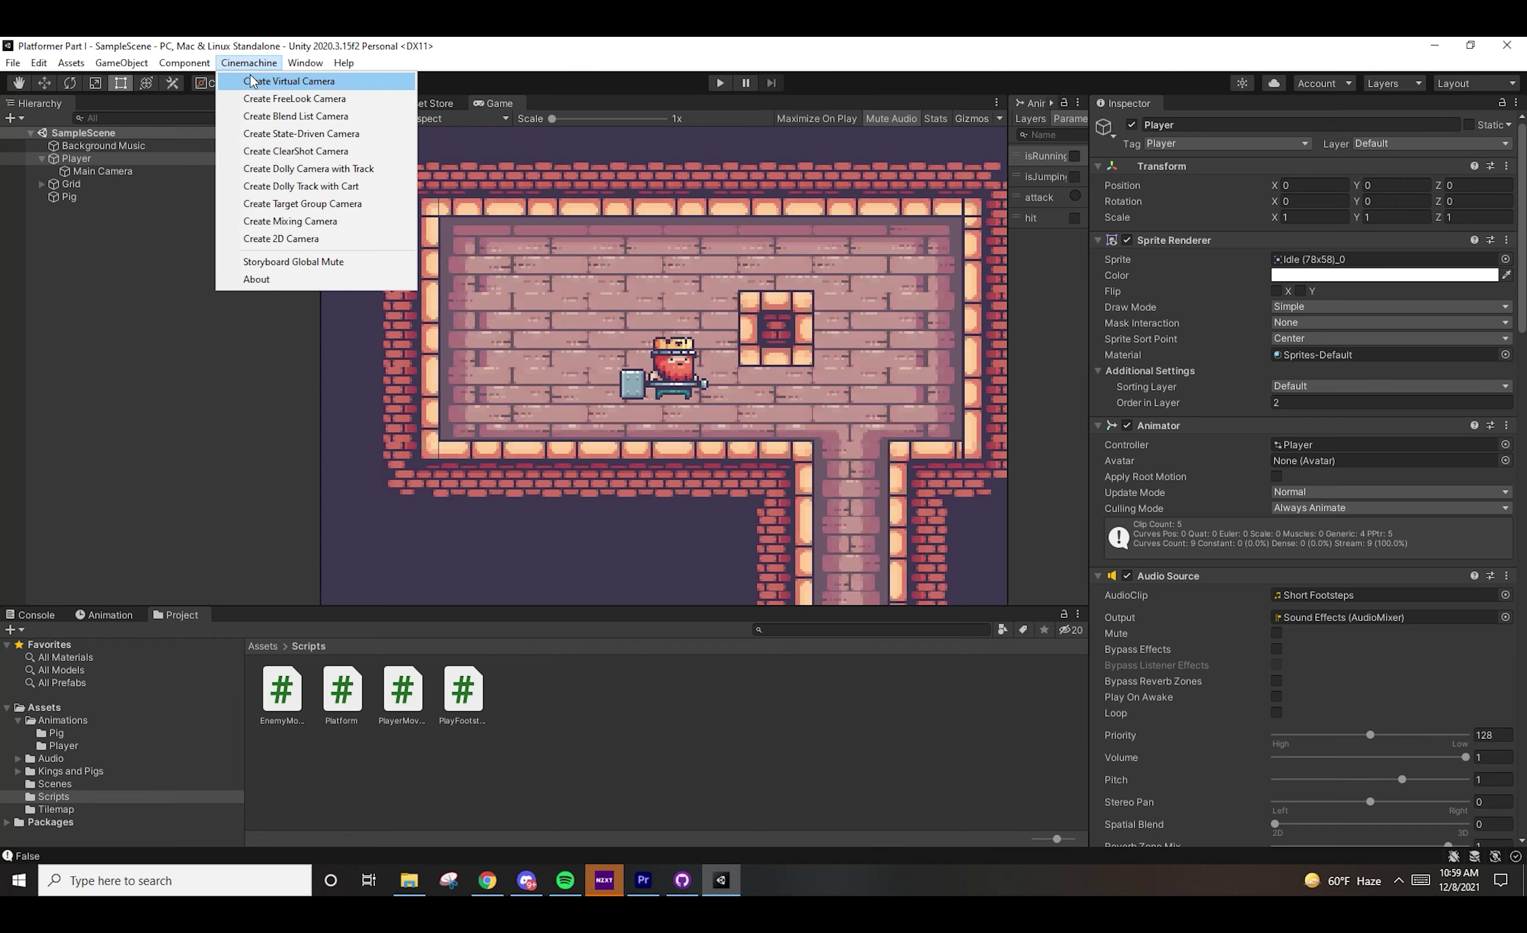
pyautogui.click(322, 242)
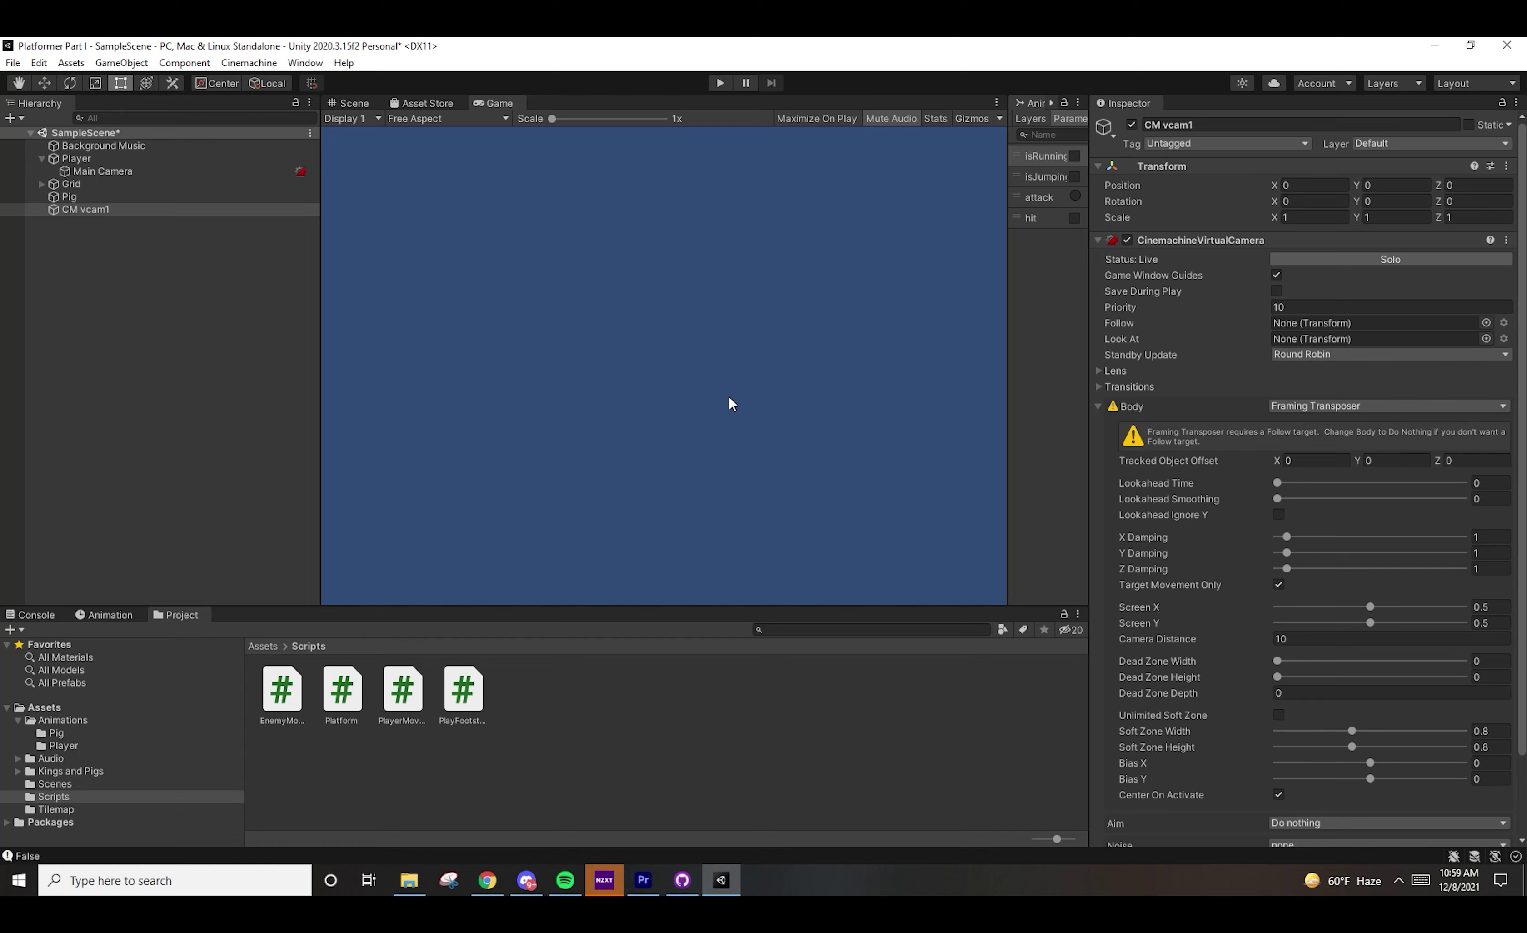
pyautogui.click(236, 173)
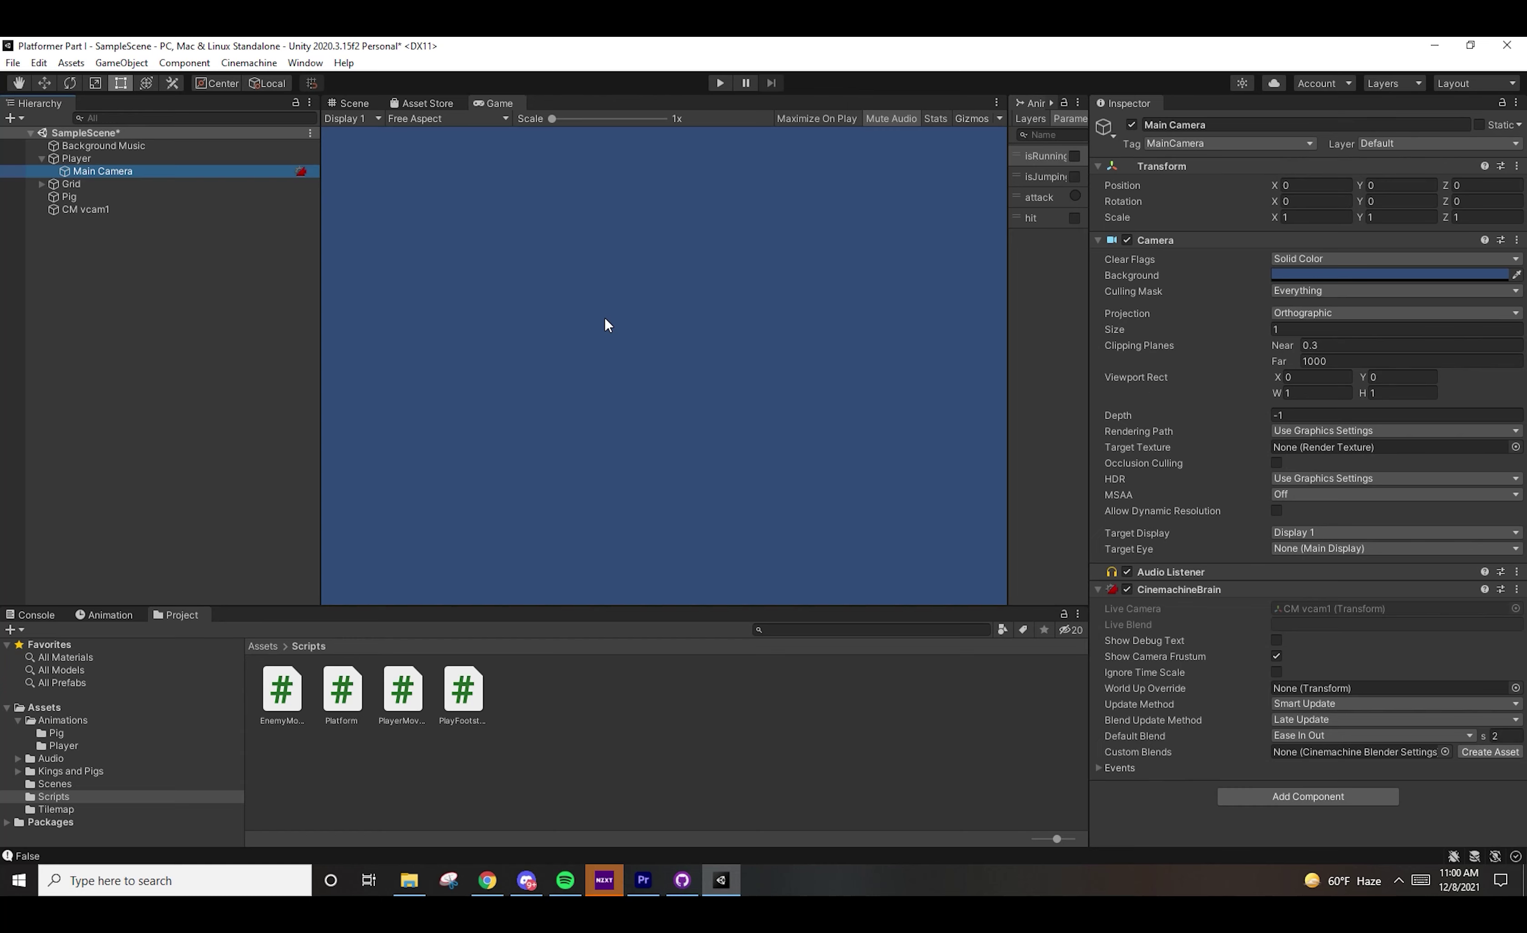
pyautogui.click(156, 209)
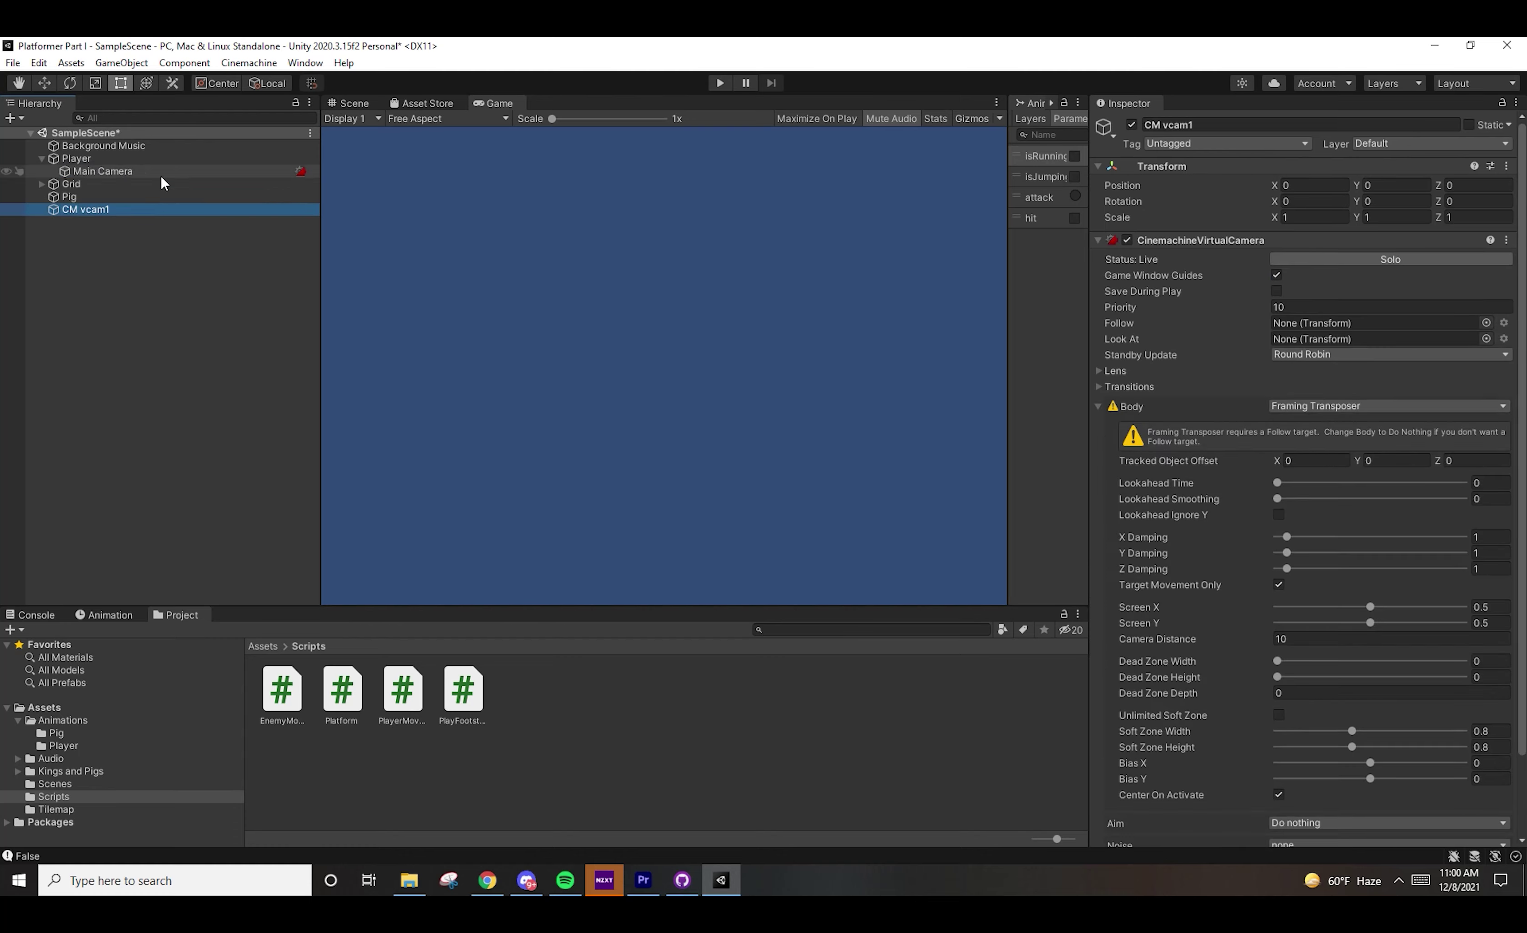
pyautogui.click(161, 170)
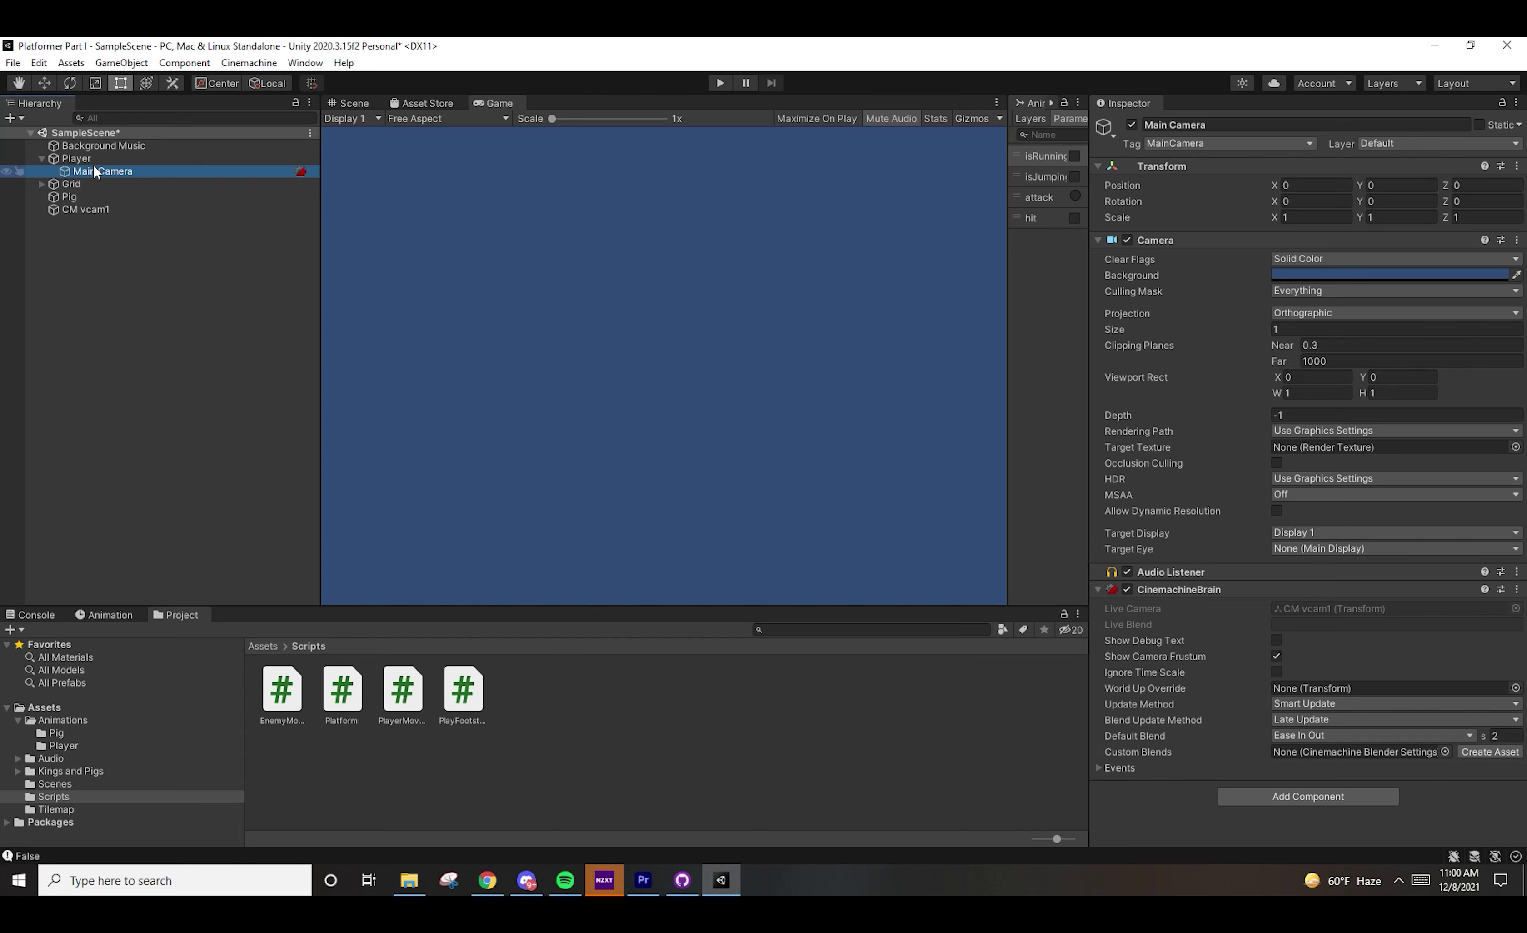
pyautogui.click(85, 210)
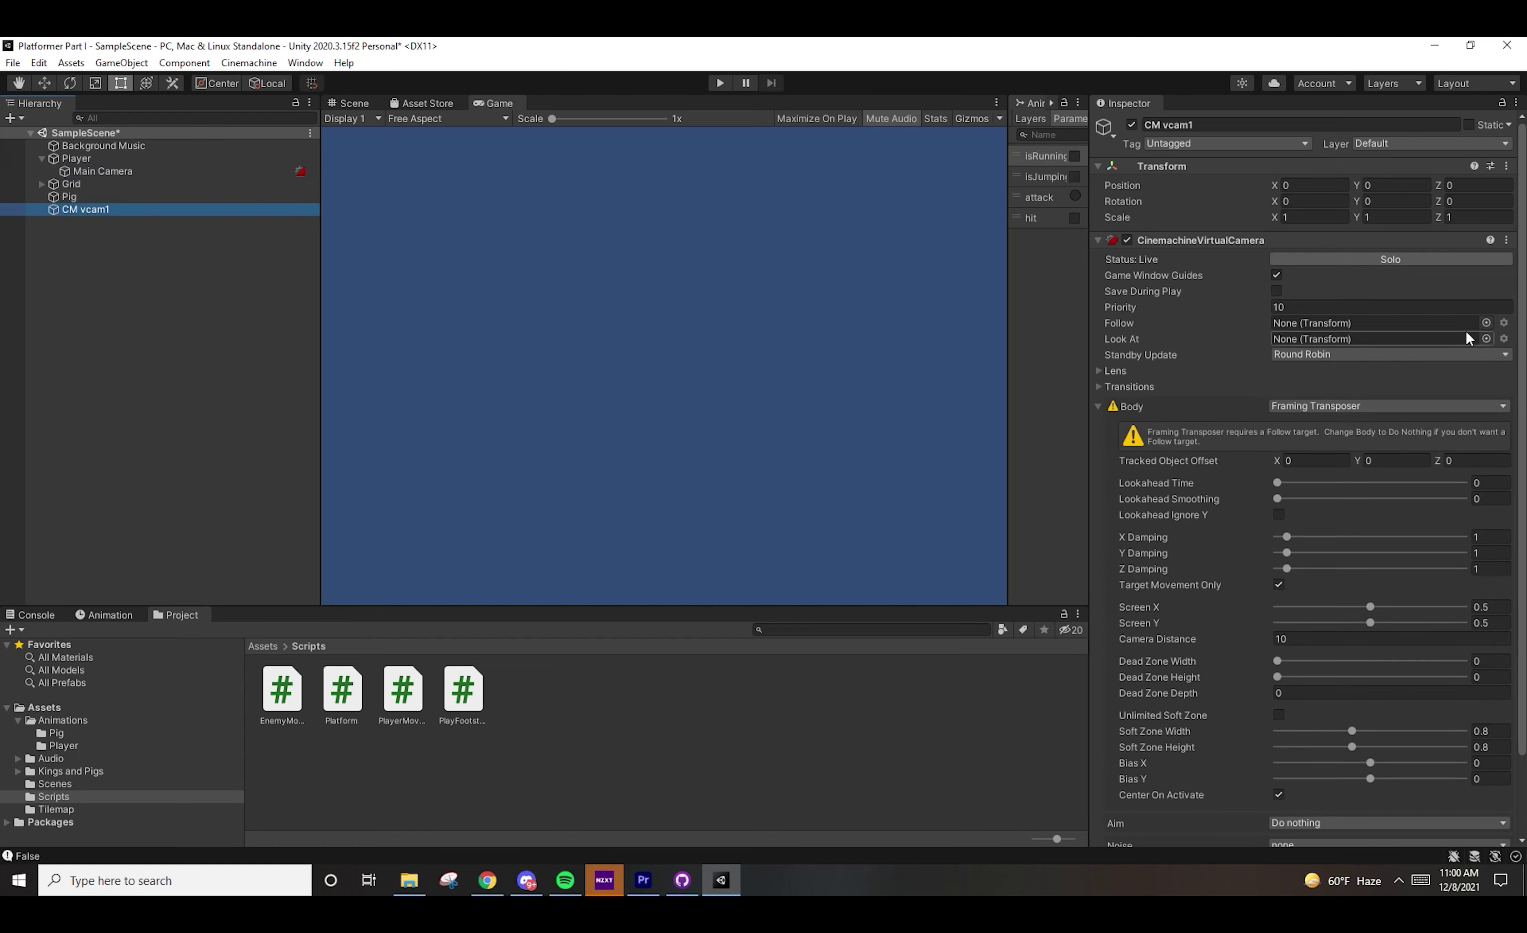
pyautogui.moveTo(76, 159); pyautogui.dragTo(1317, 327)
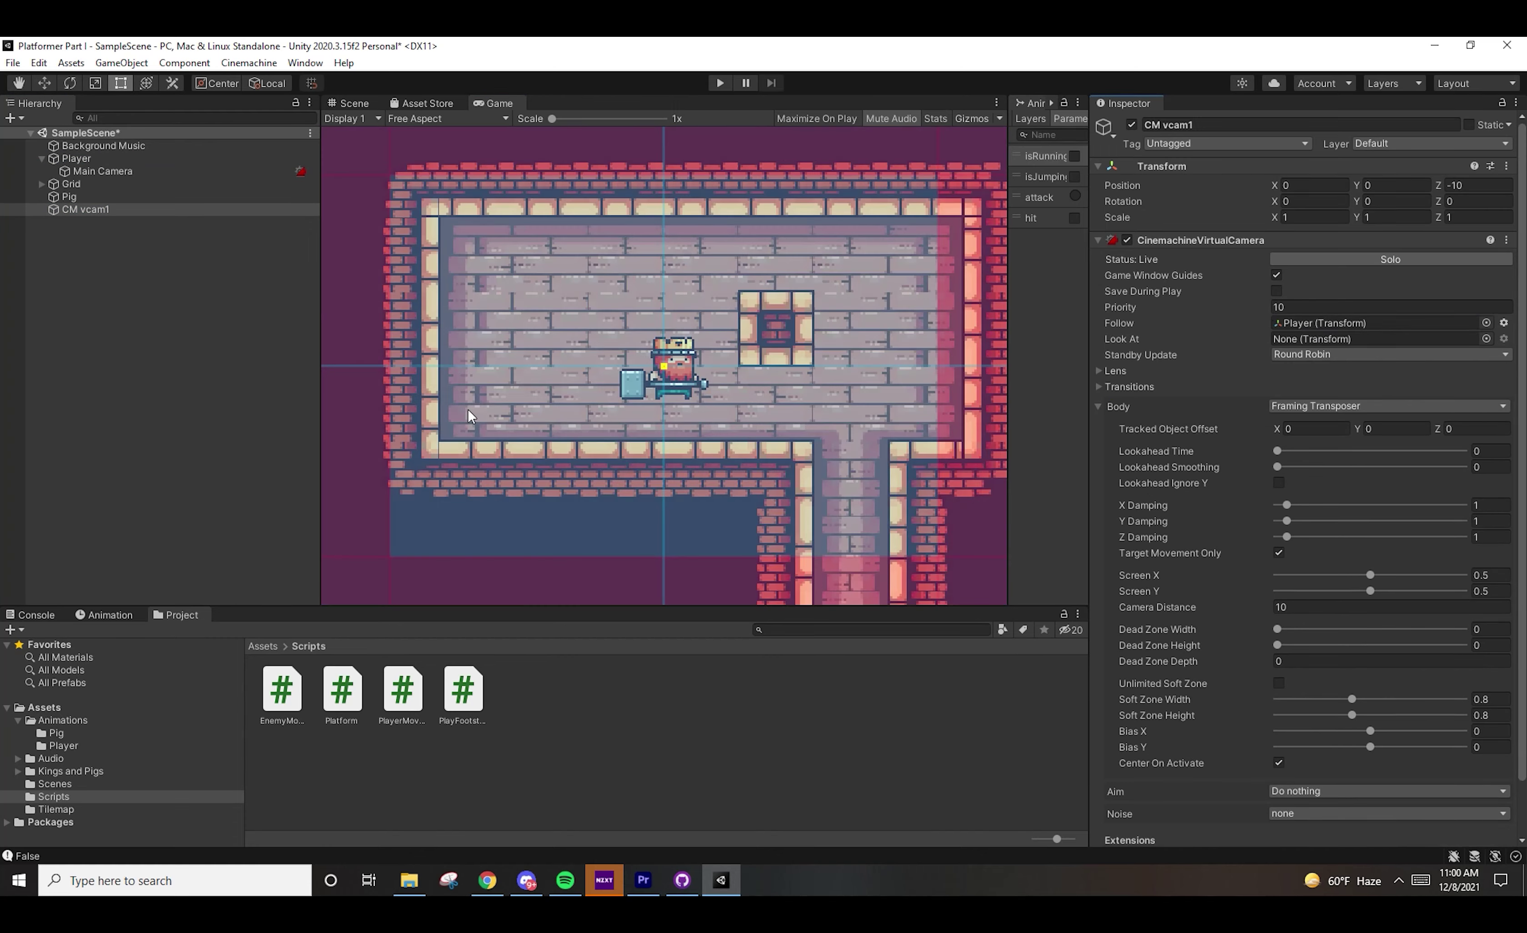
# Play-test the scene, running and jumping with the king in both directions to examine how the virtual camera follows him
pyautogui.click(721, 86)
pyautogui.click(348, 105)
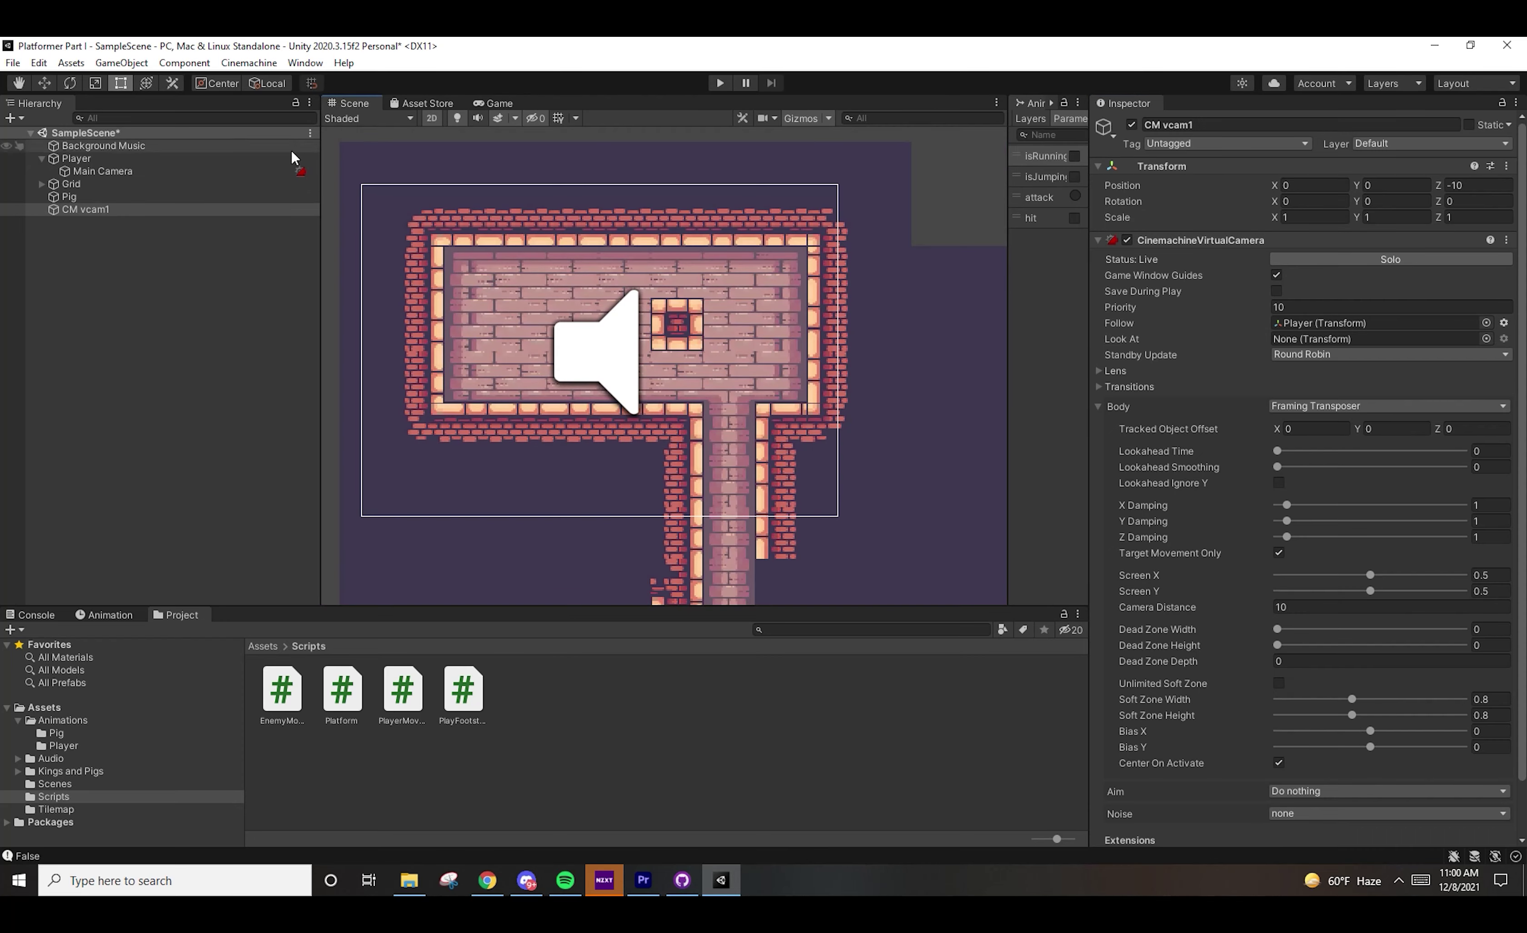
pyautogui.click(497, 104)
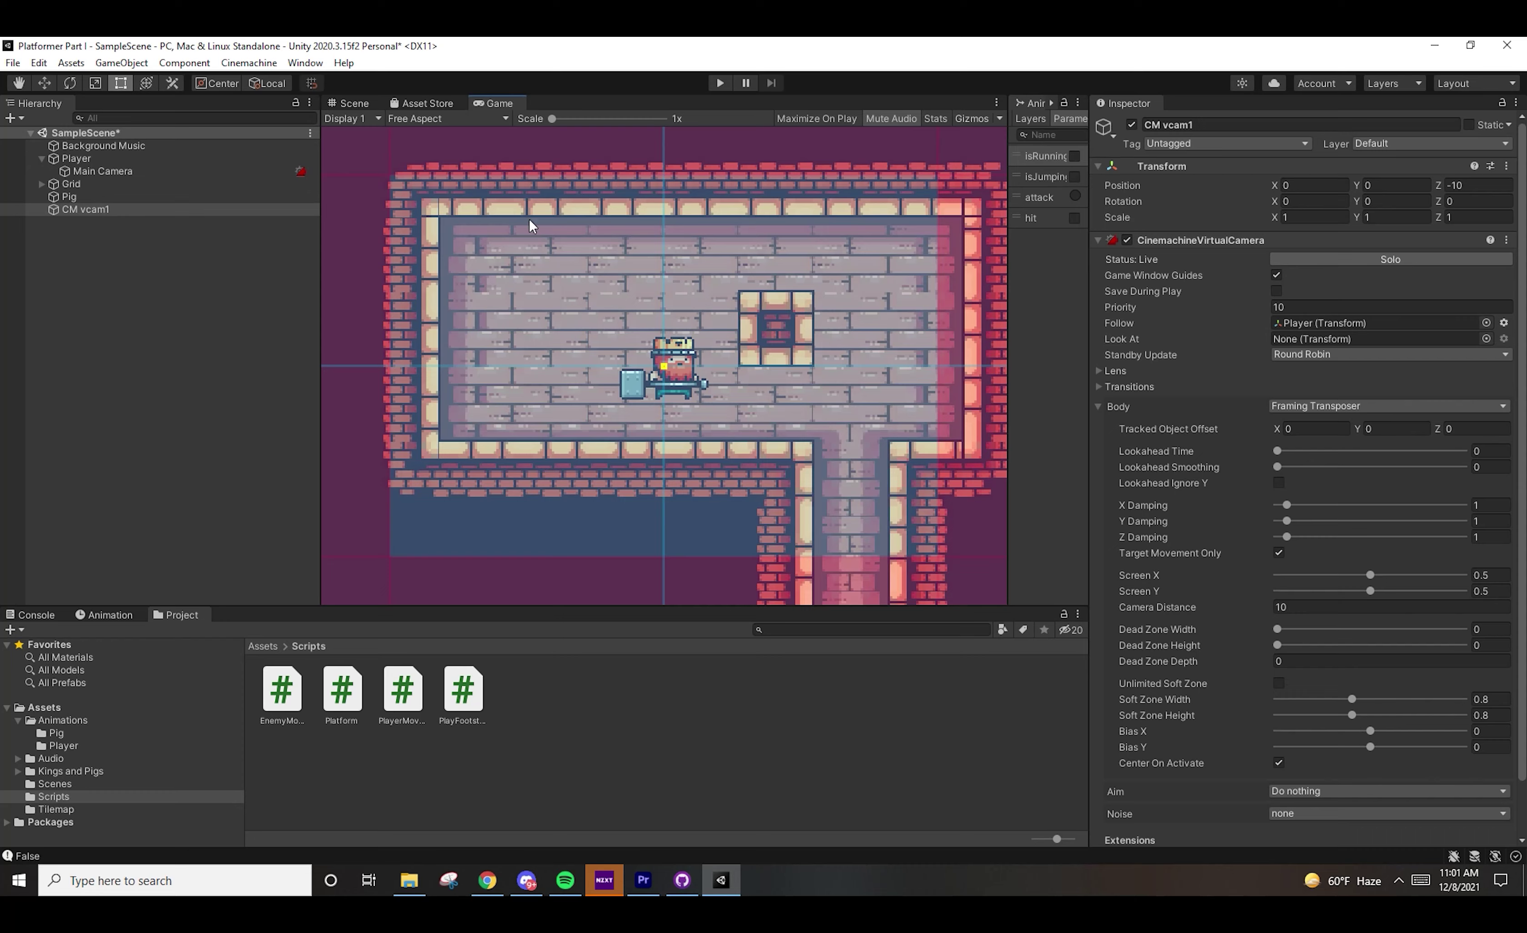
pyautogui.click(720, 83)
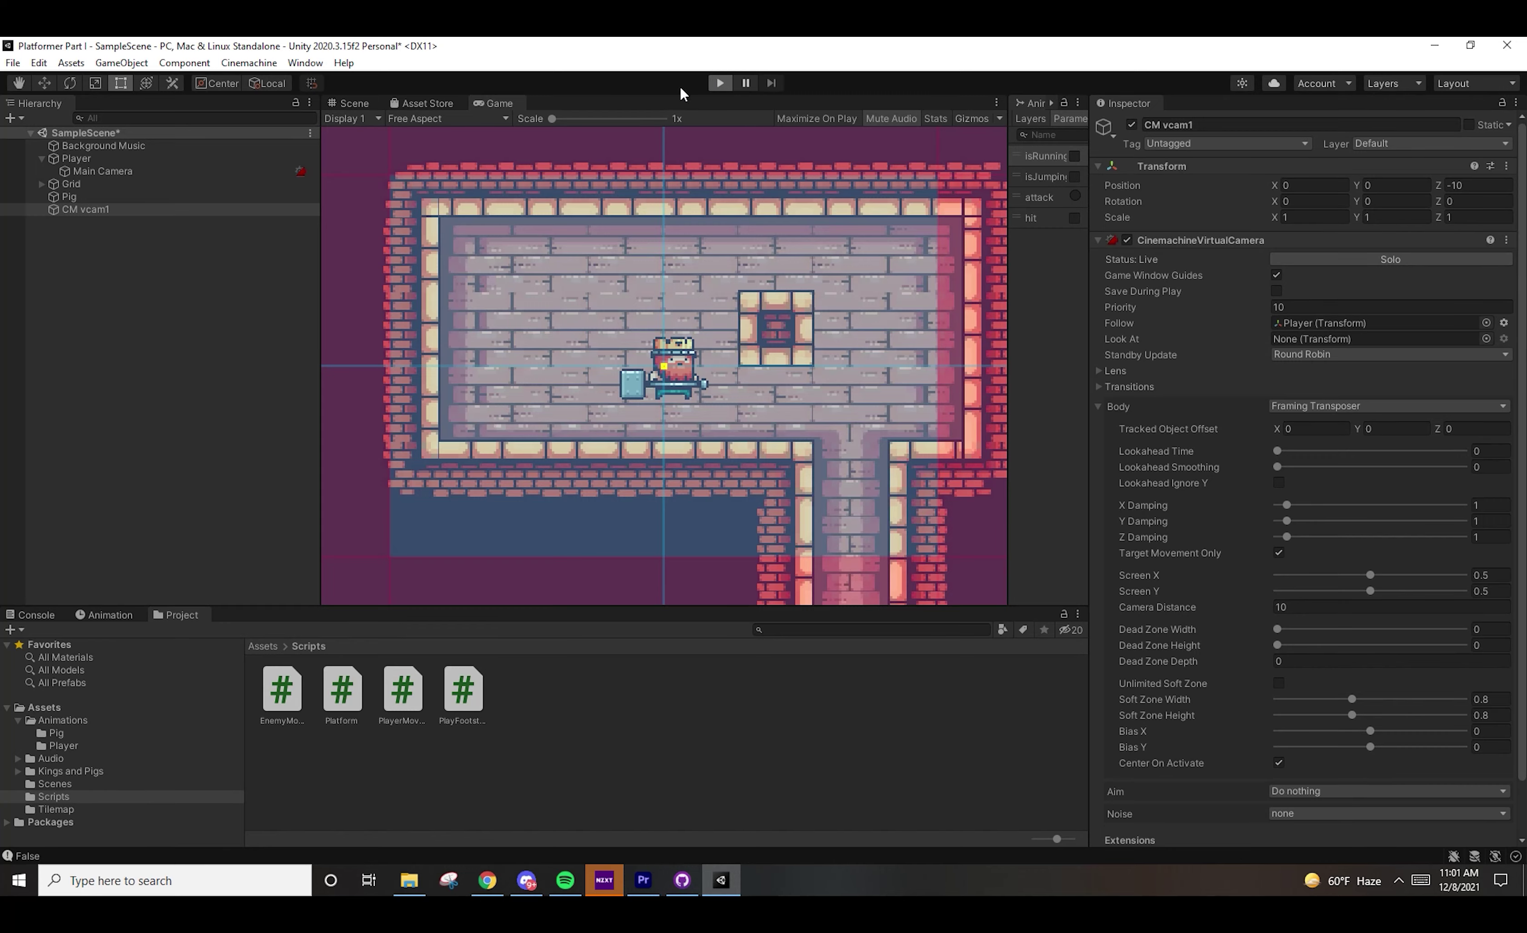
pyautogui.press('Right')
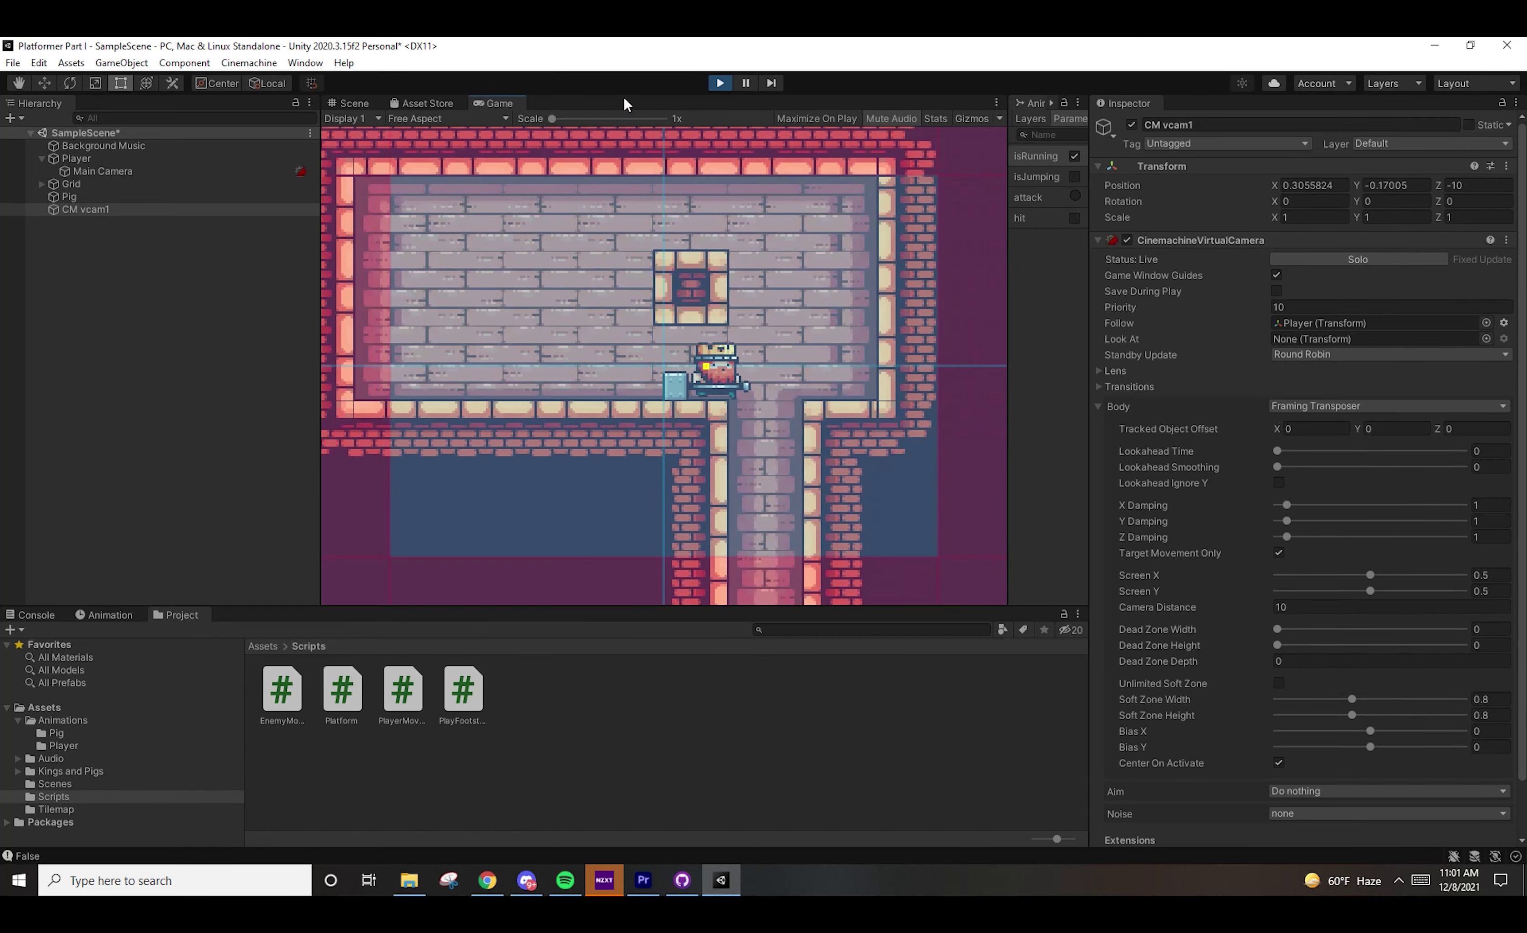
pyautogui.press('Right')
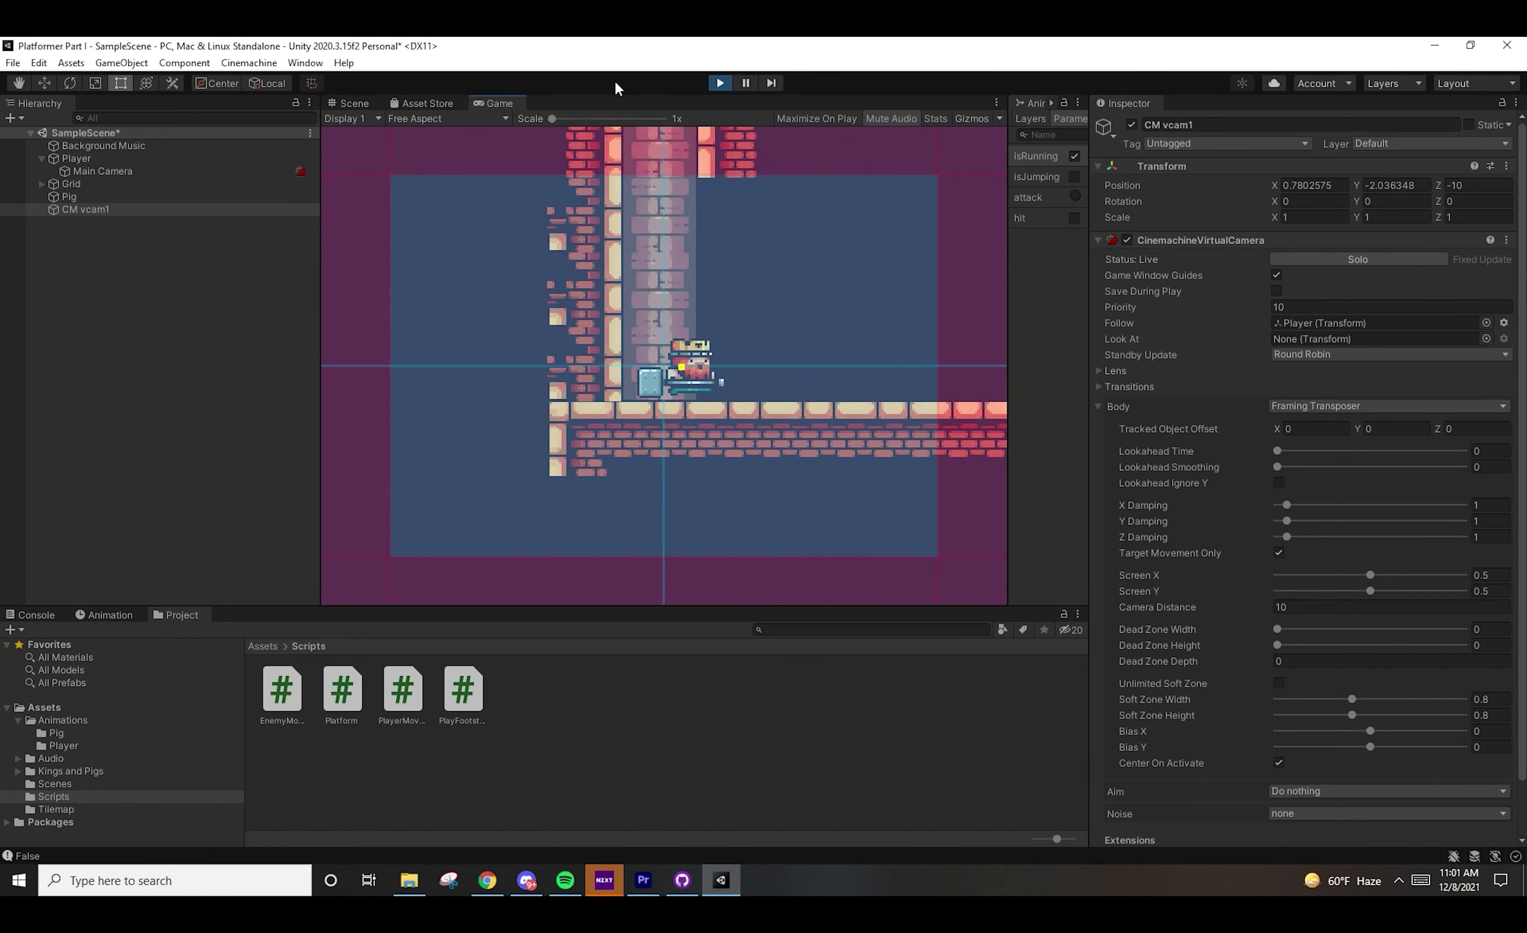
pyautogui.press('Left')
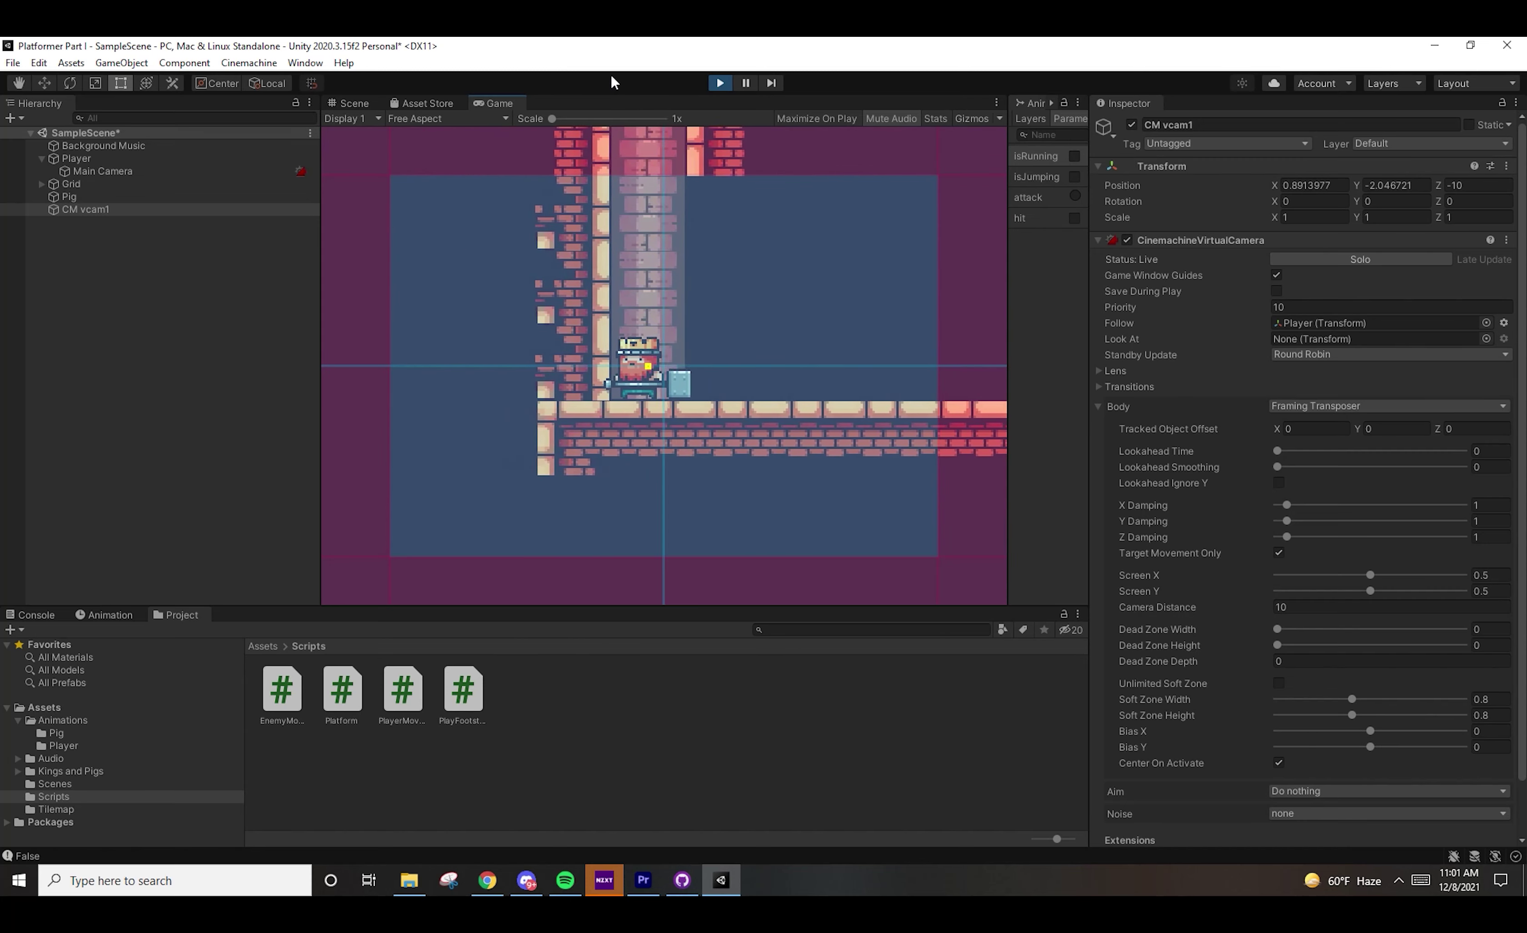
pyautogui.press('Right')
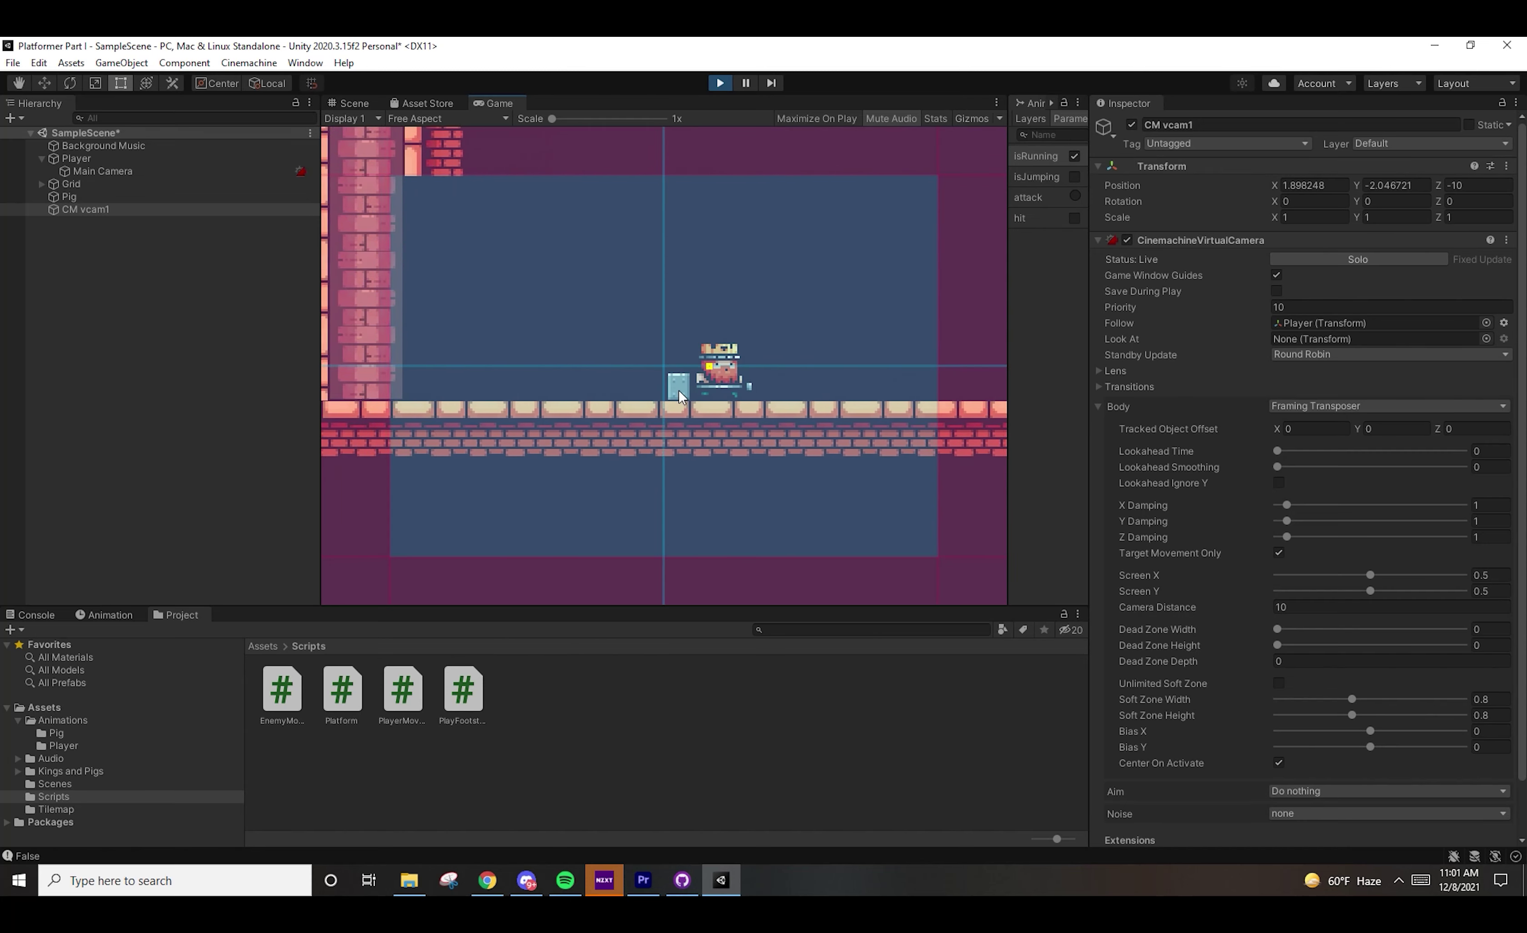
pyautogui.press('Left')
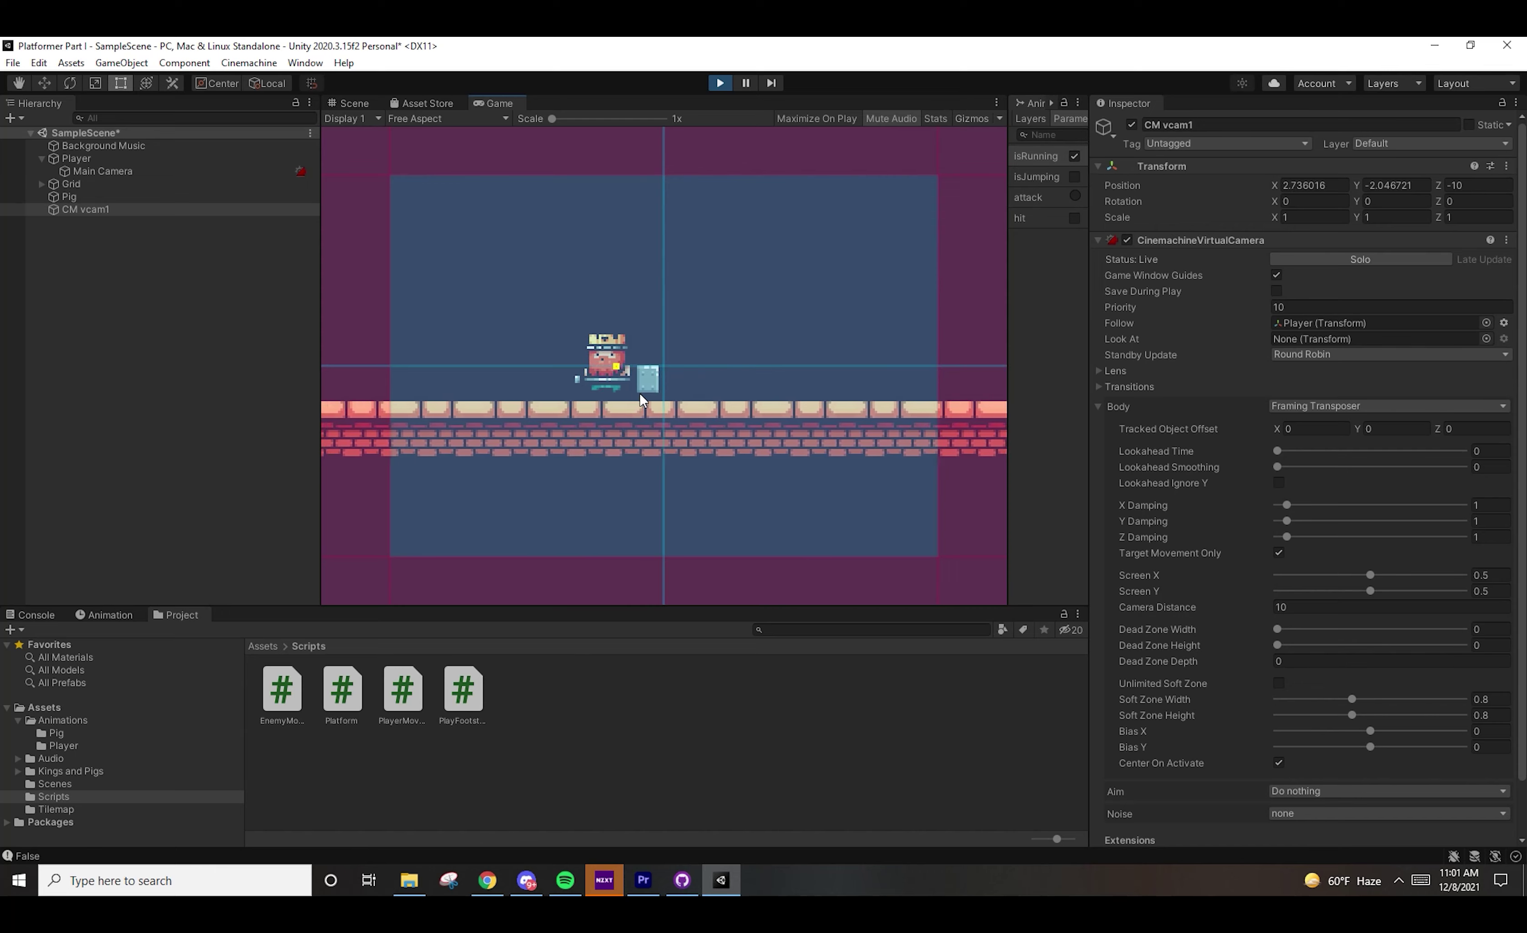
pyautogui.press('Right')
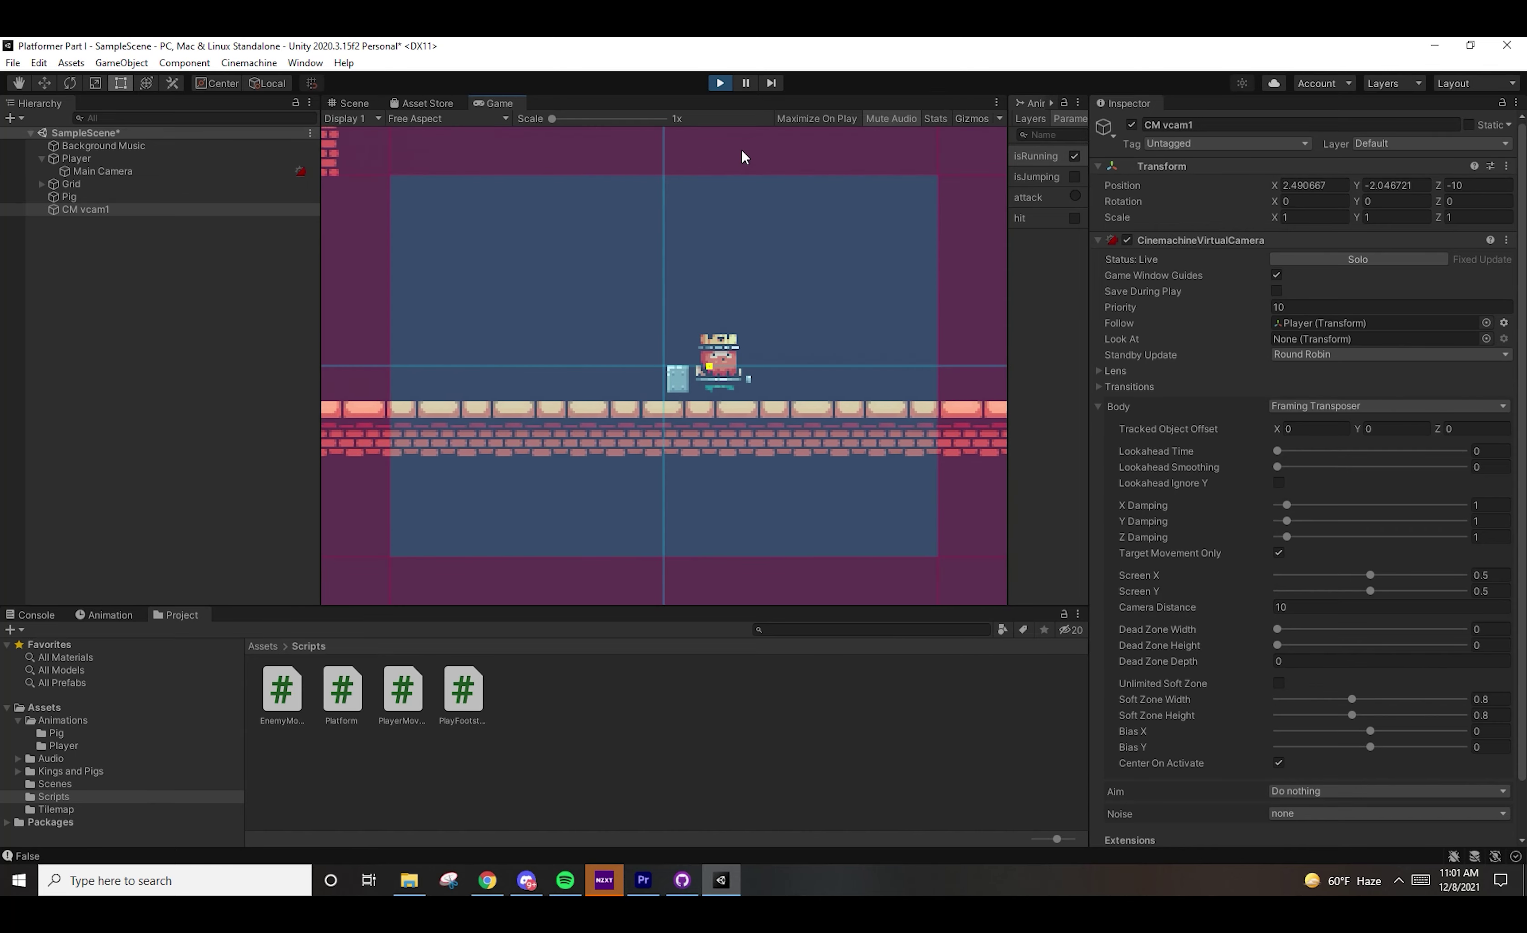
pyautogui.press('Left')
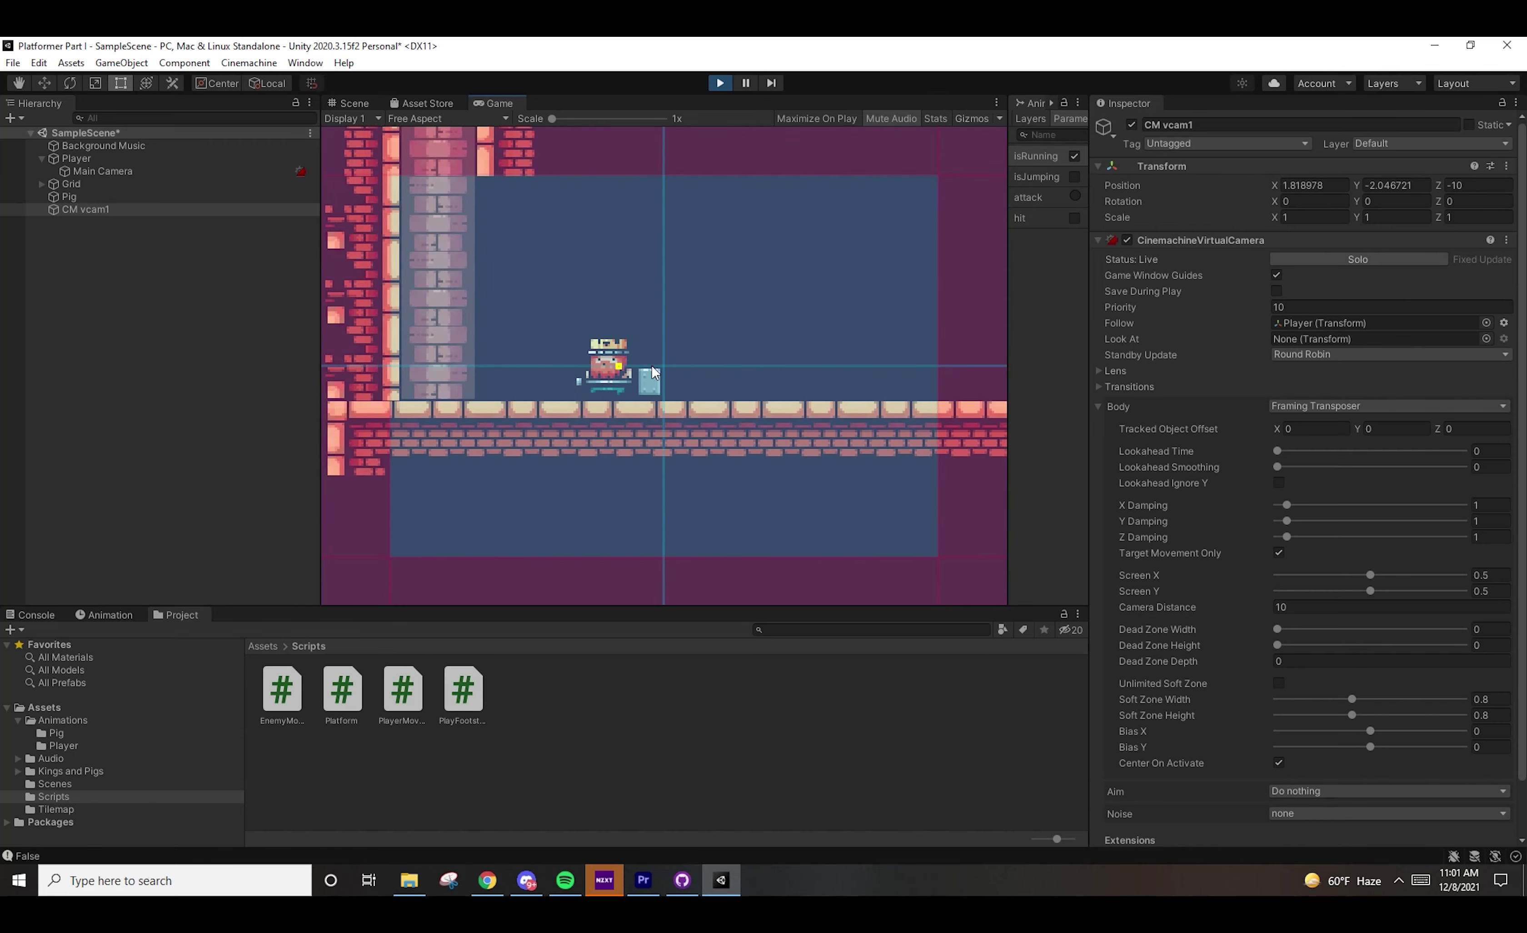
pyautogui.press('Right')
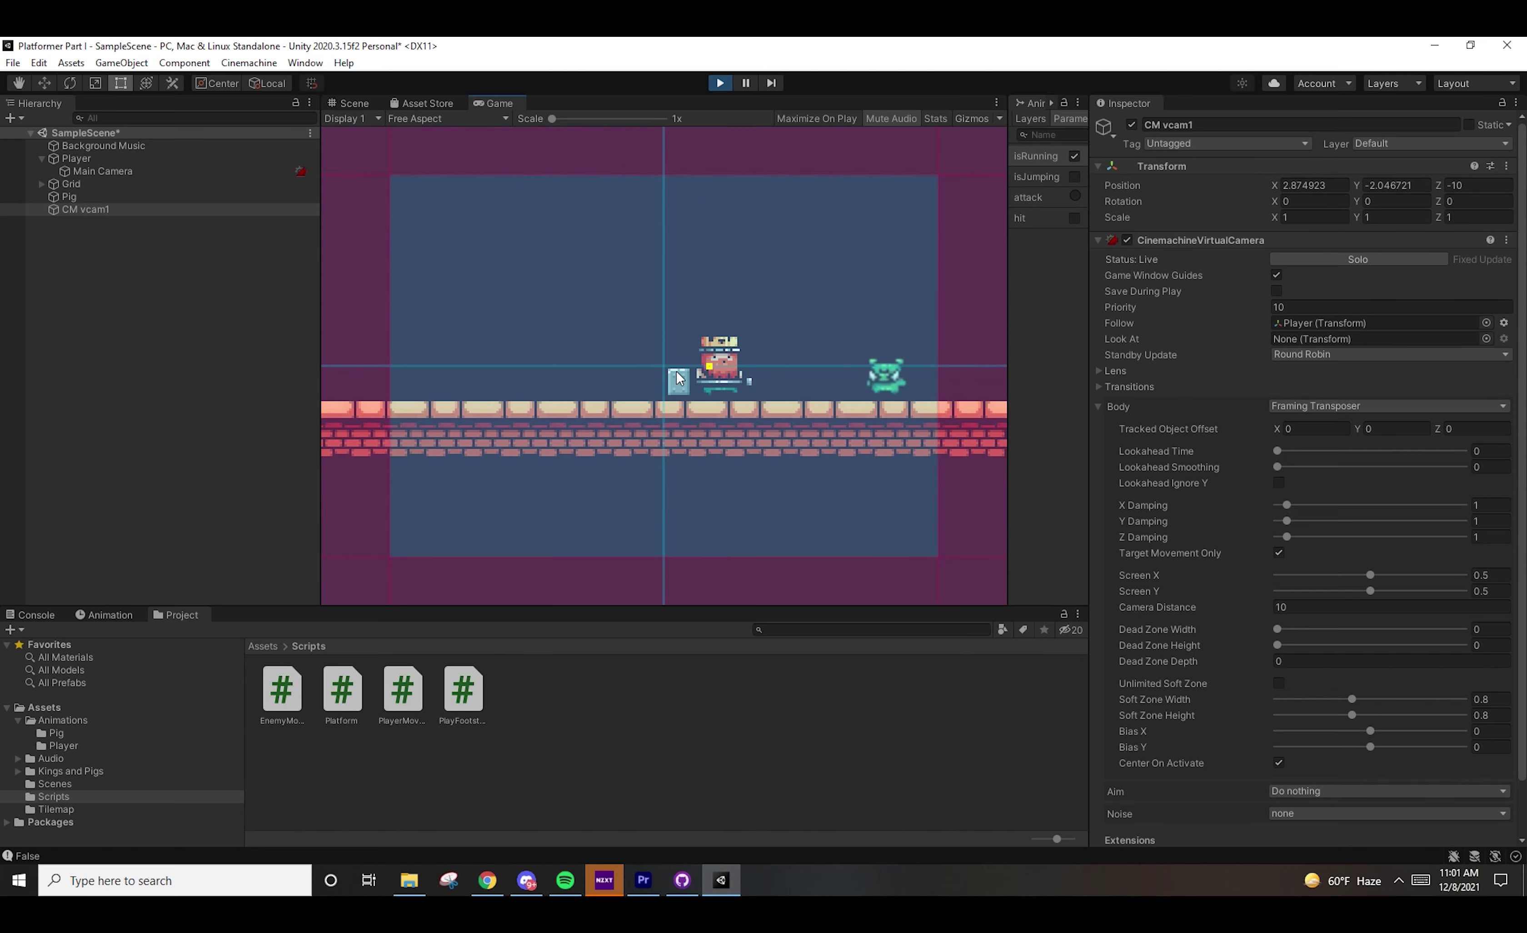
pyautogui.press('space')
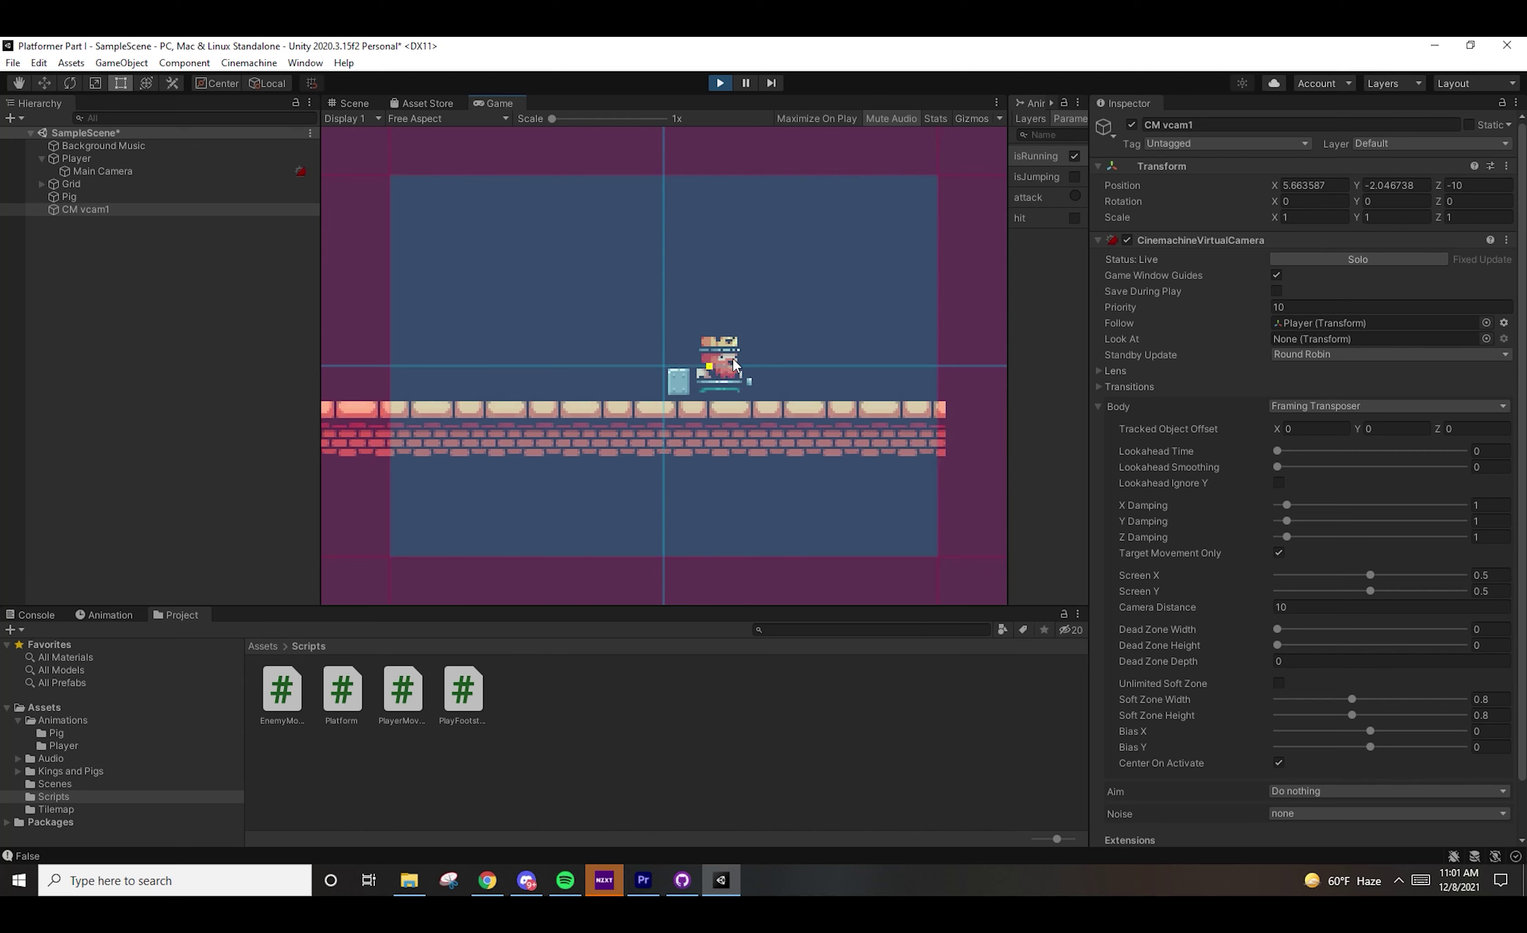
pyautogui.press('Left')
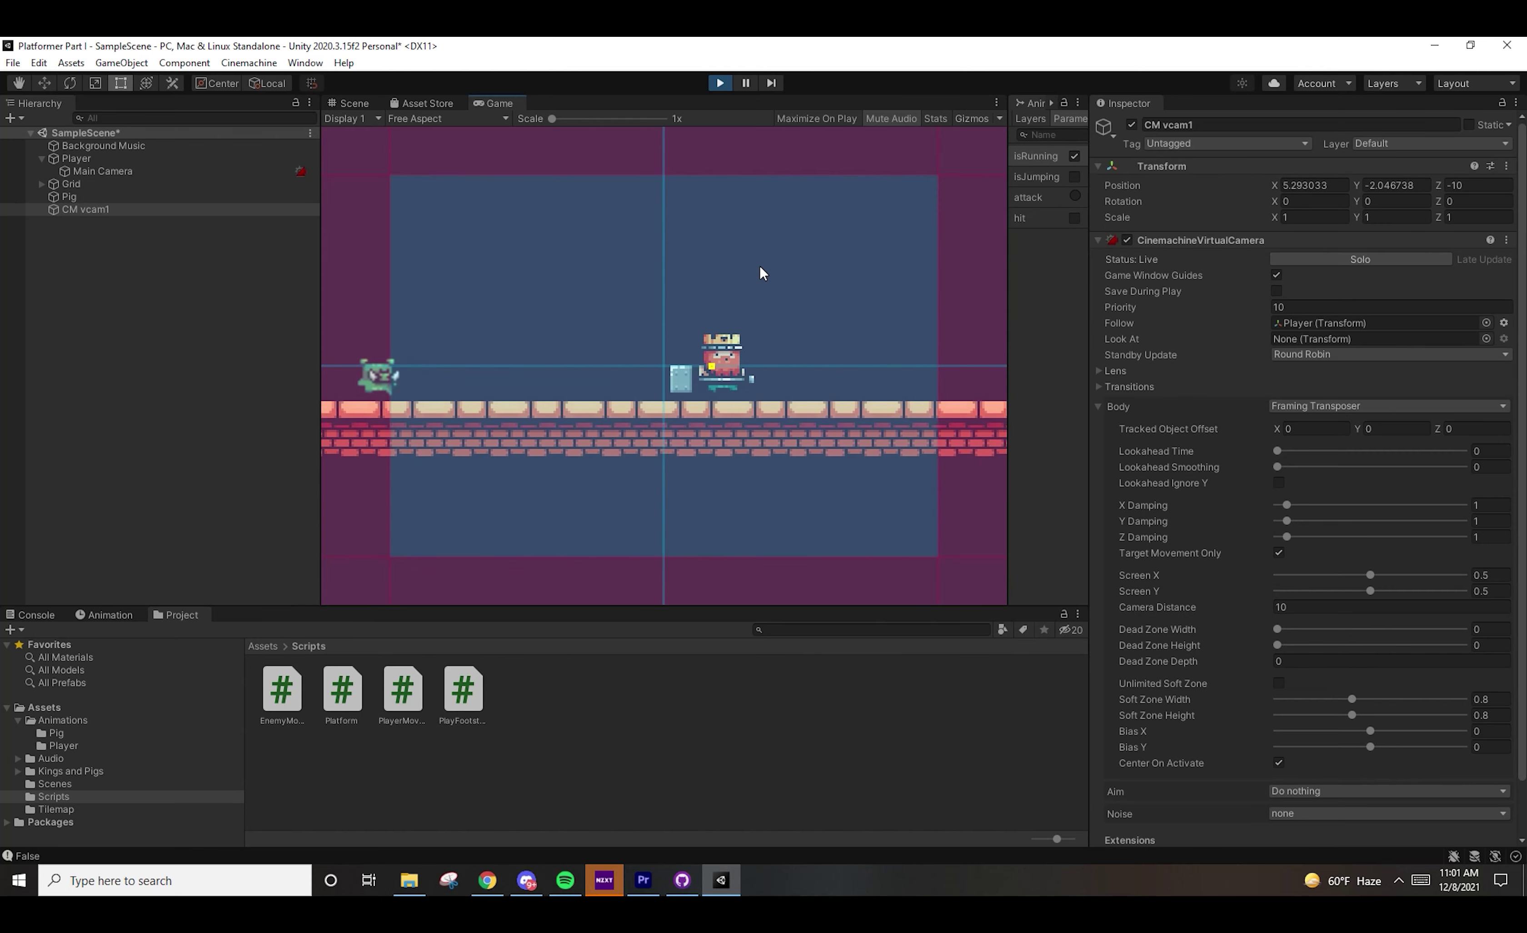
pyautogui.press('Left')
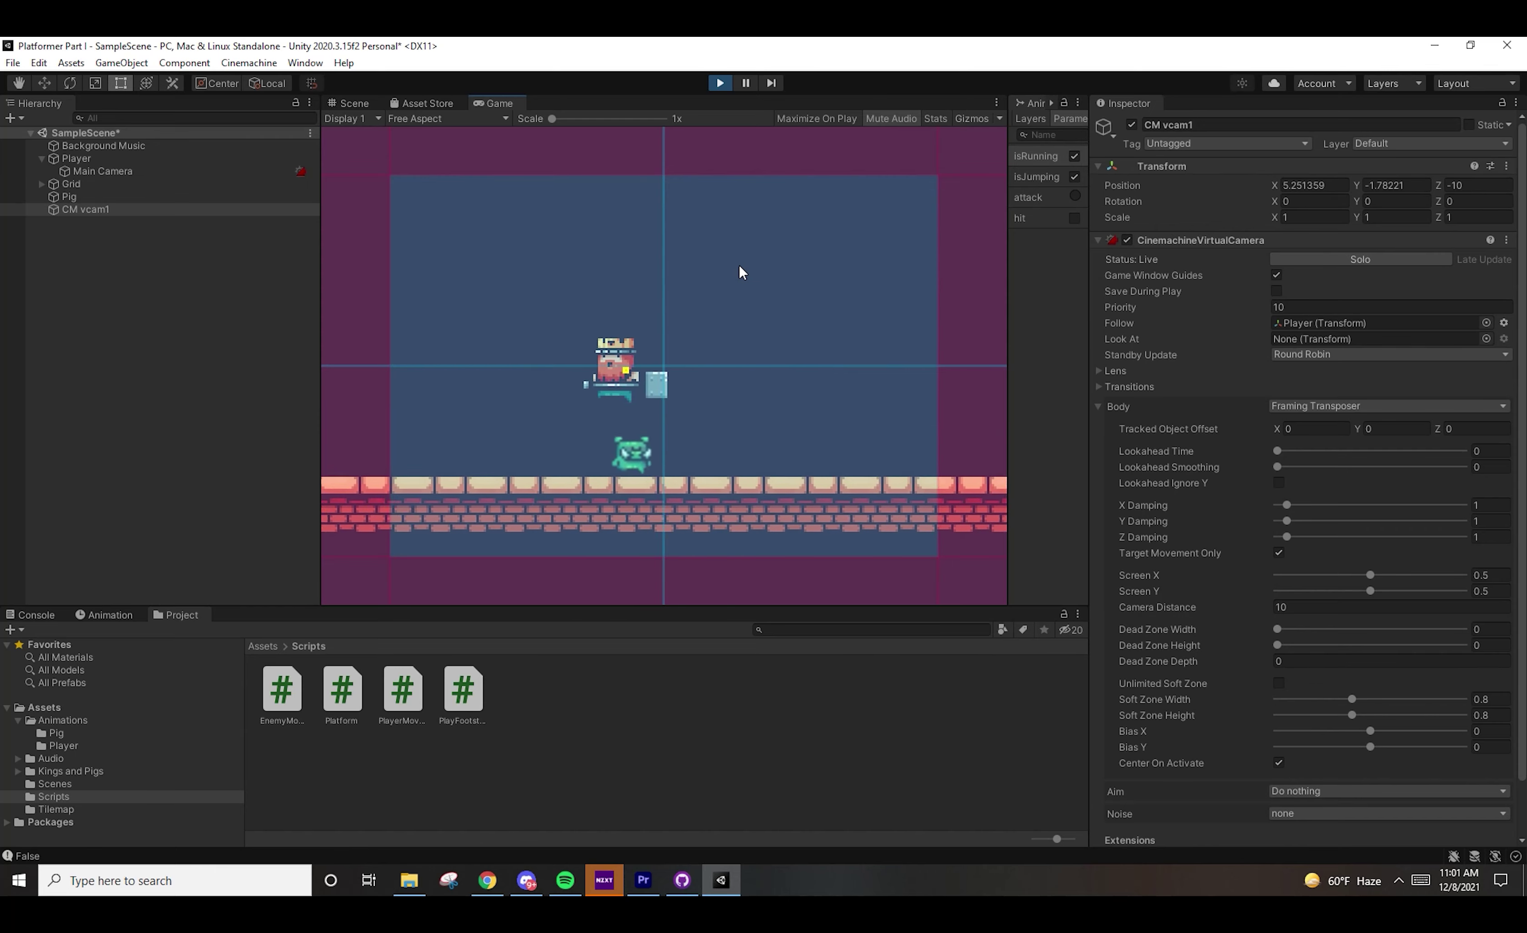
pyautogui.press('Left')
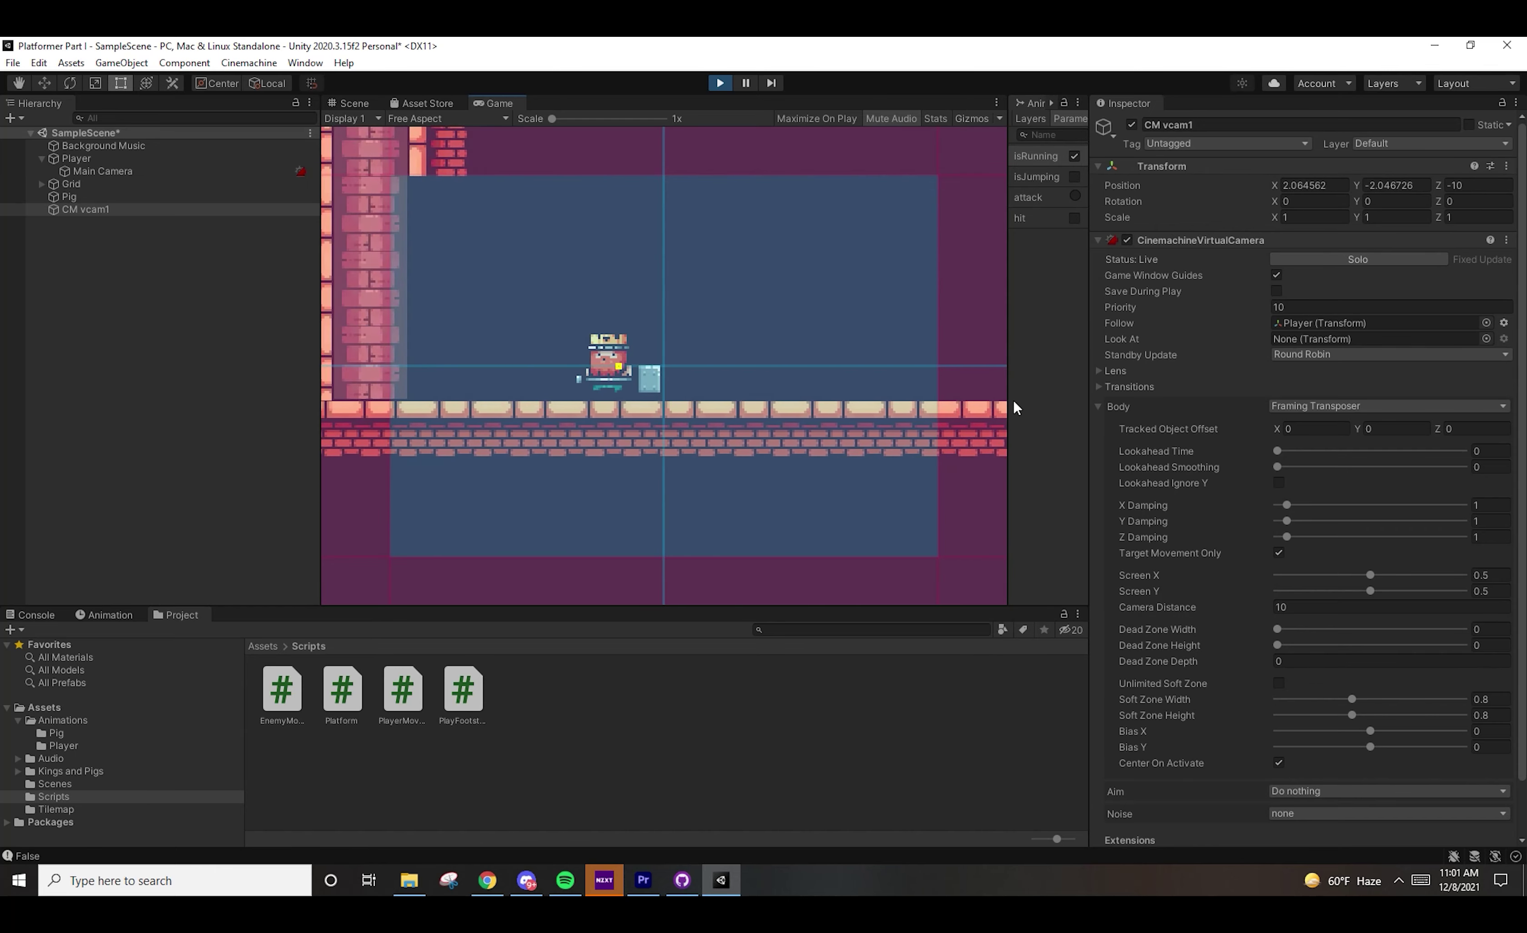
pyautogui.press('Left')
# Set the virtual camera's X Damping to 0 and run the king back and forth to test the horizontal follow
pyautogui.moveTo(1286, 505); pyautogui.dragTo(1165, 515)
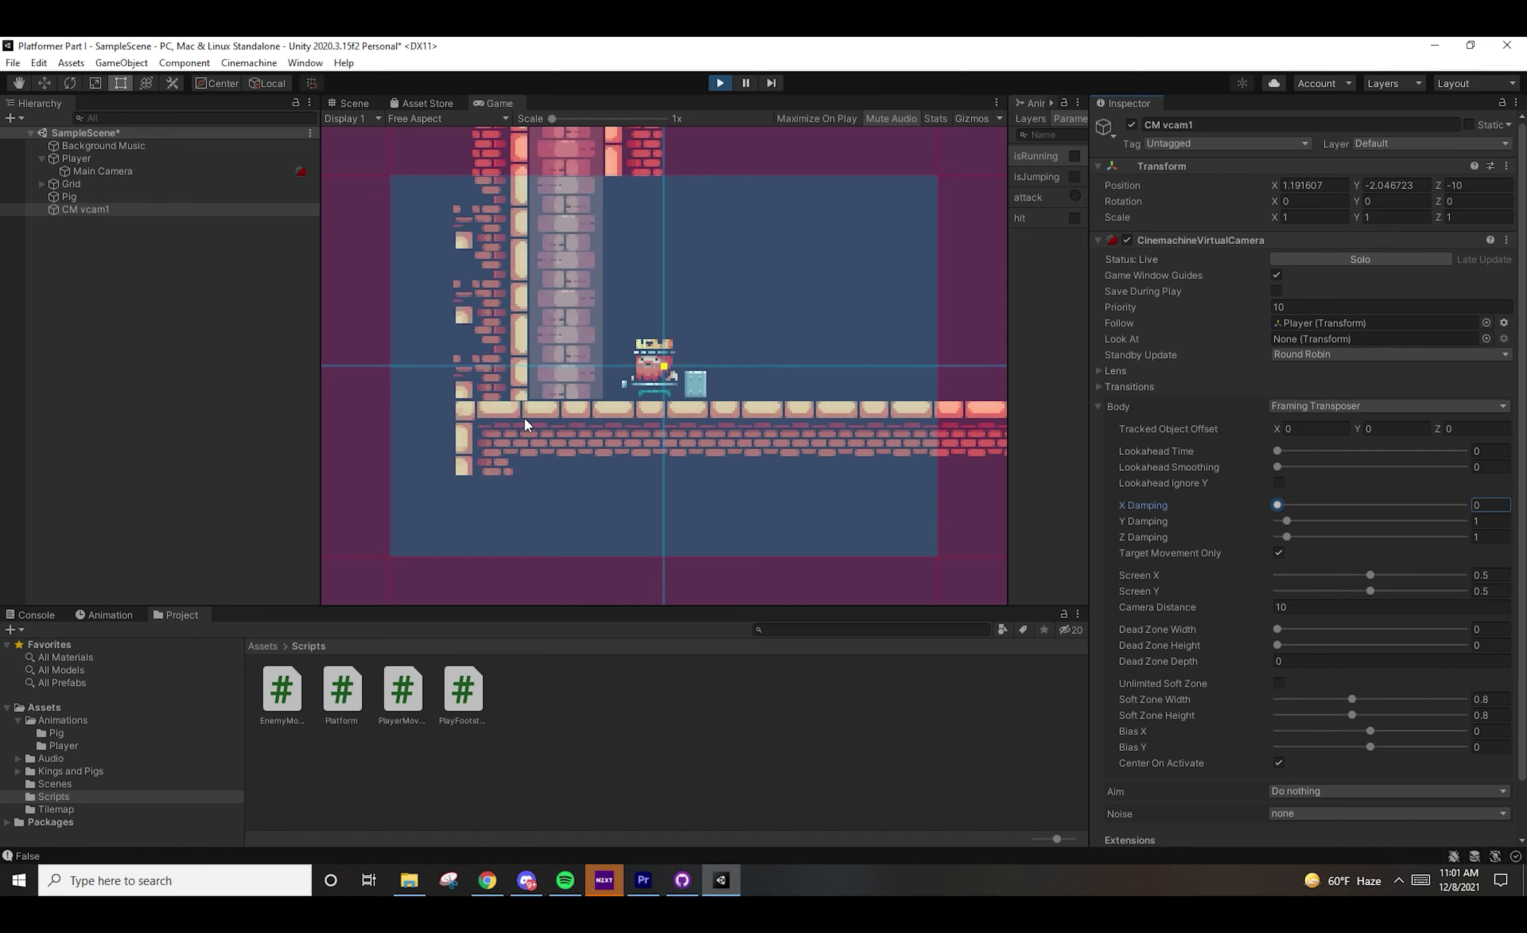
pyautogui.click(694, 384)
pyautogui.press('Right')
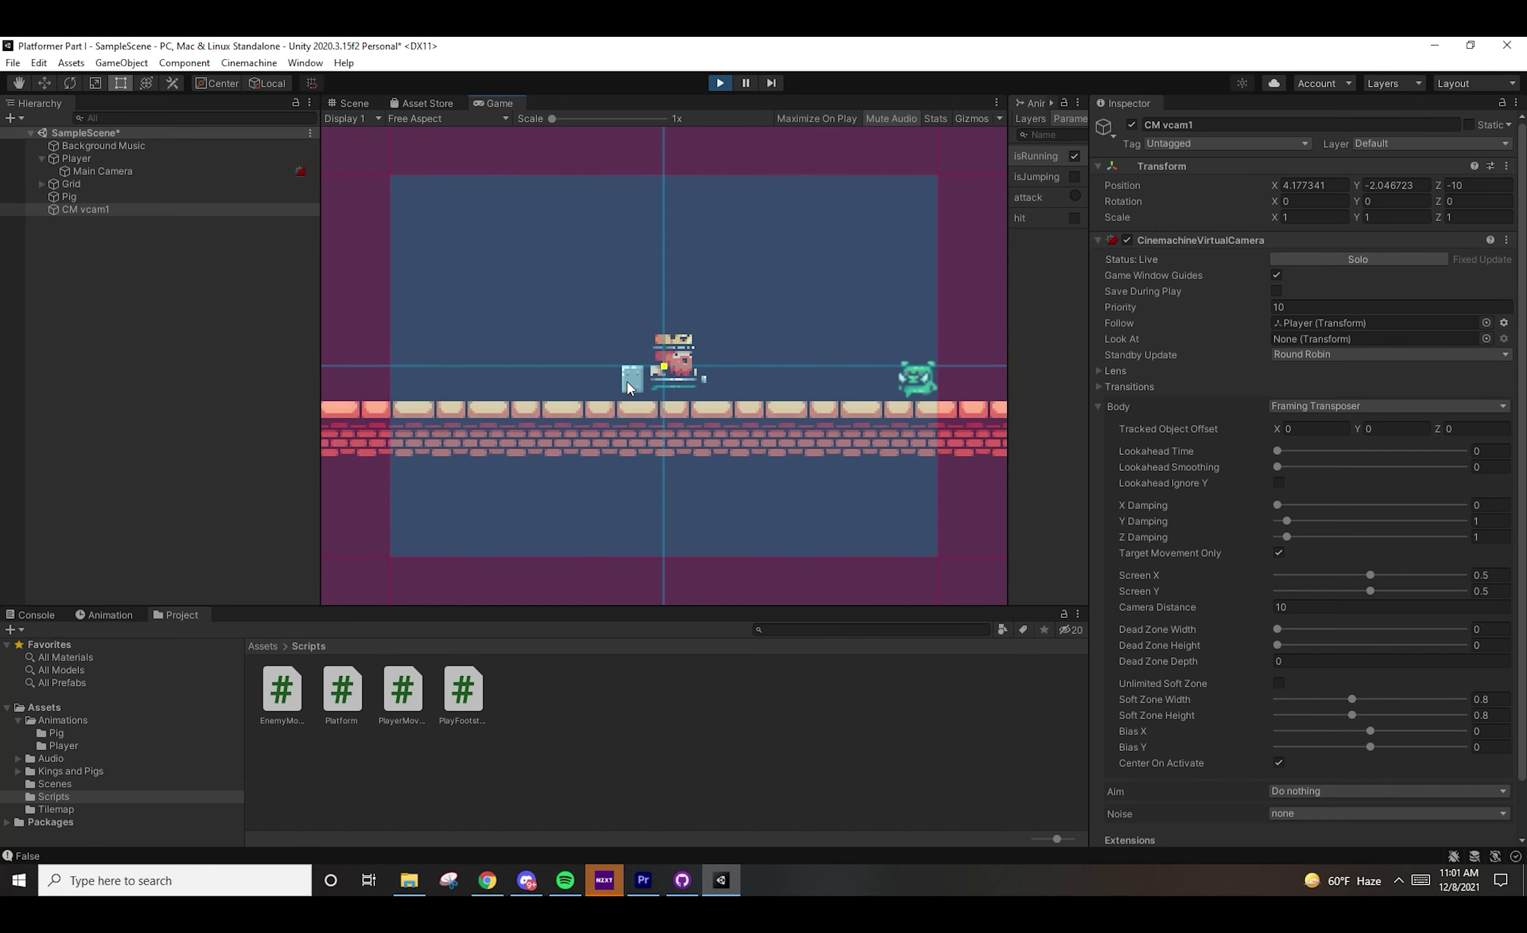
pyautogui.press('Left')
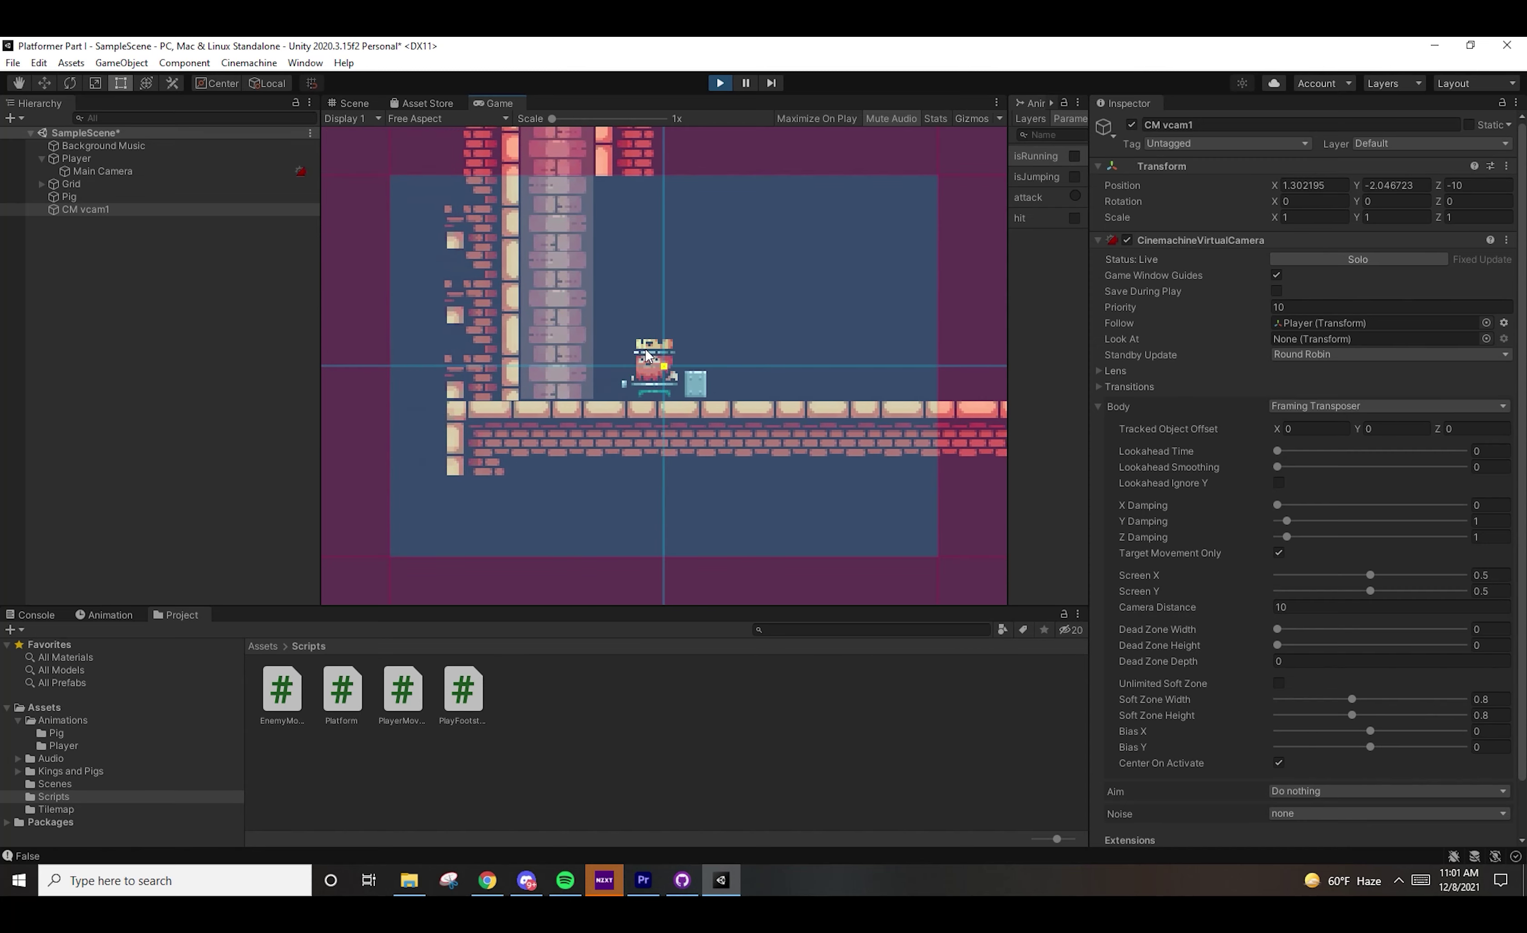
pyautogui.press('Right')
pyautogui.press('Left')
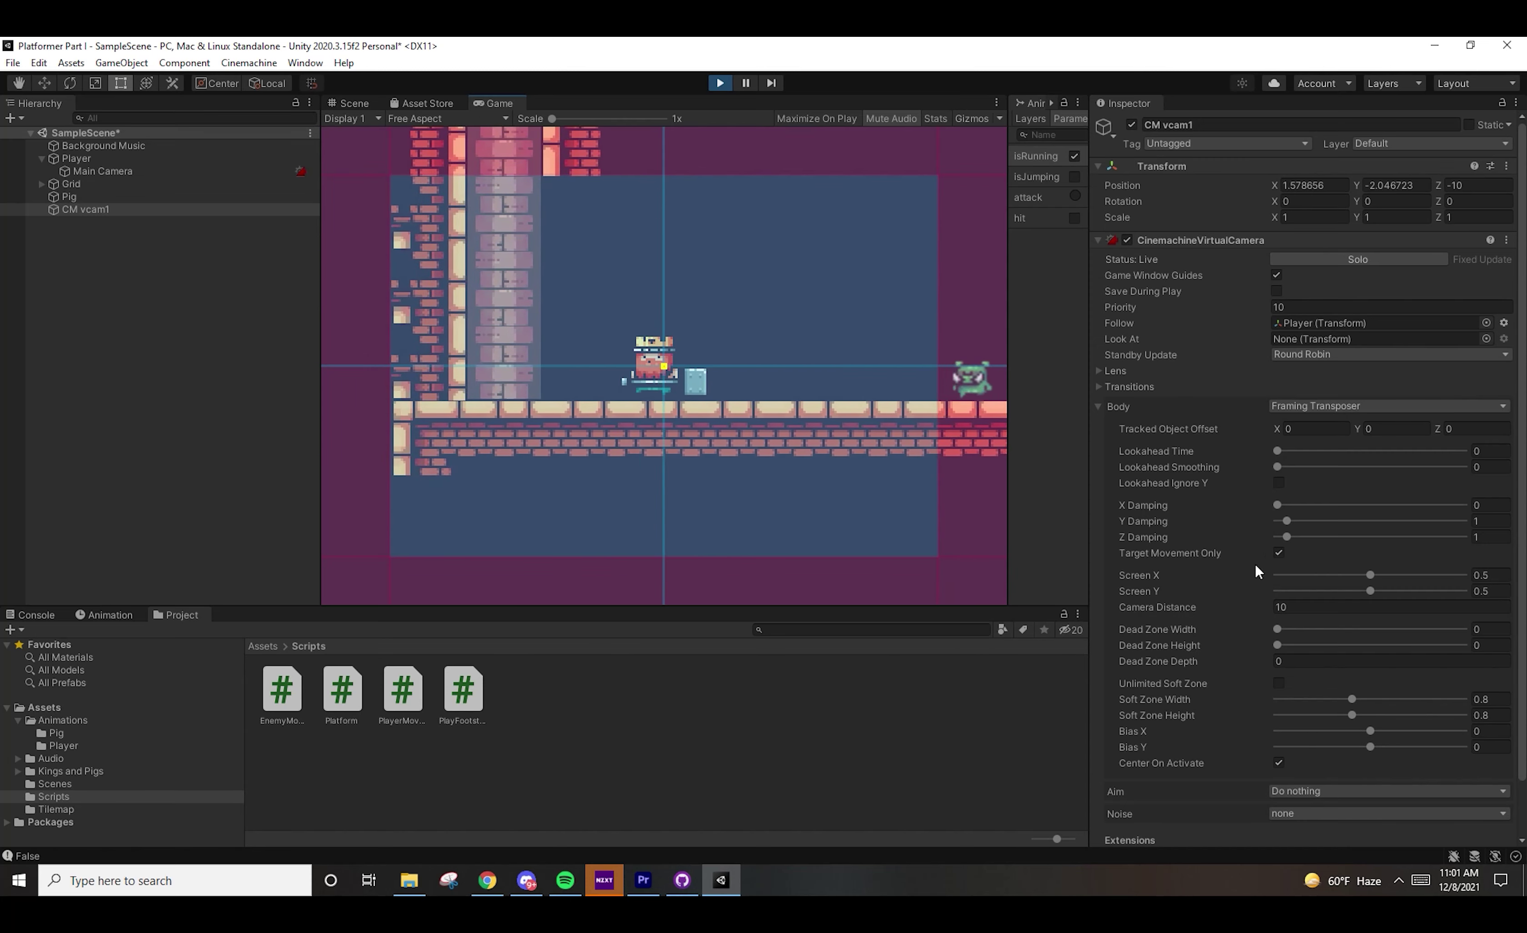
pyautogui.press('Right')
pyautogui.press('Left')
pyautogui.press('Right')
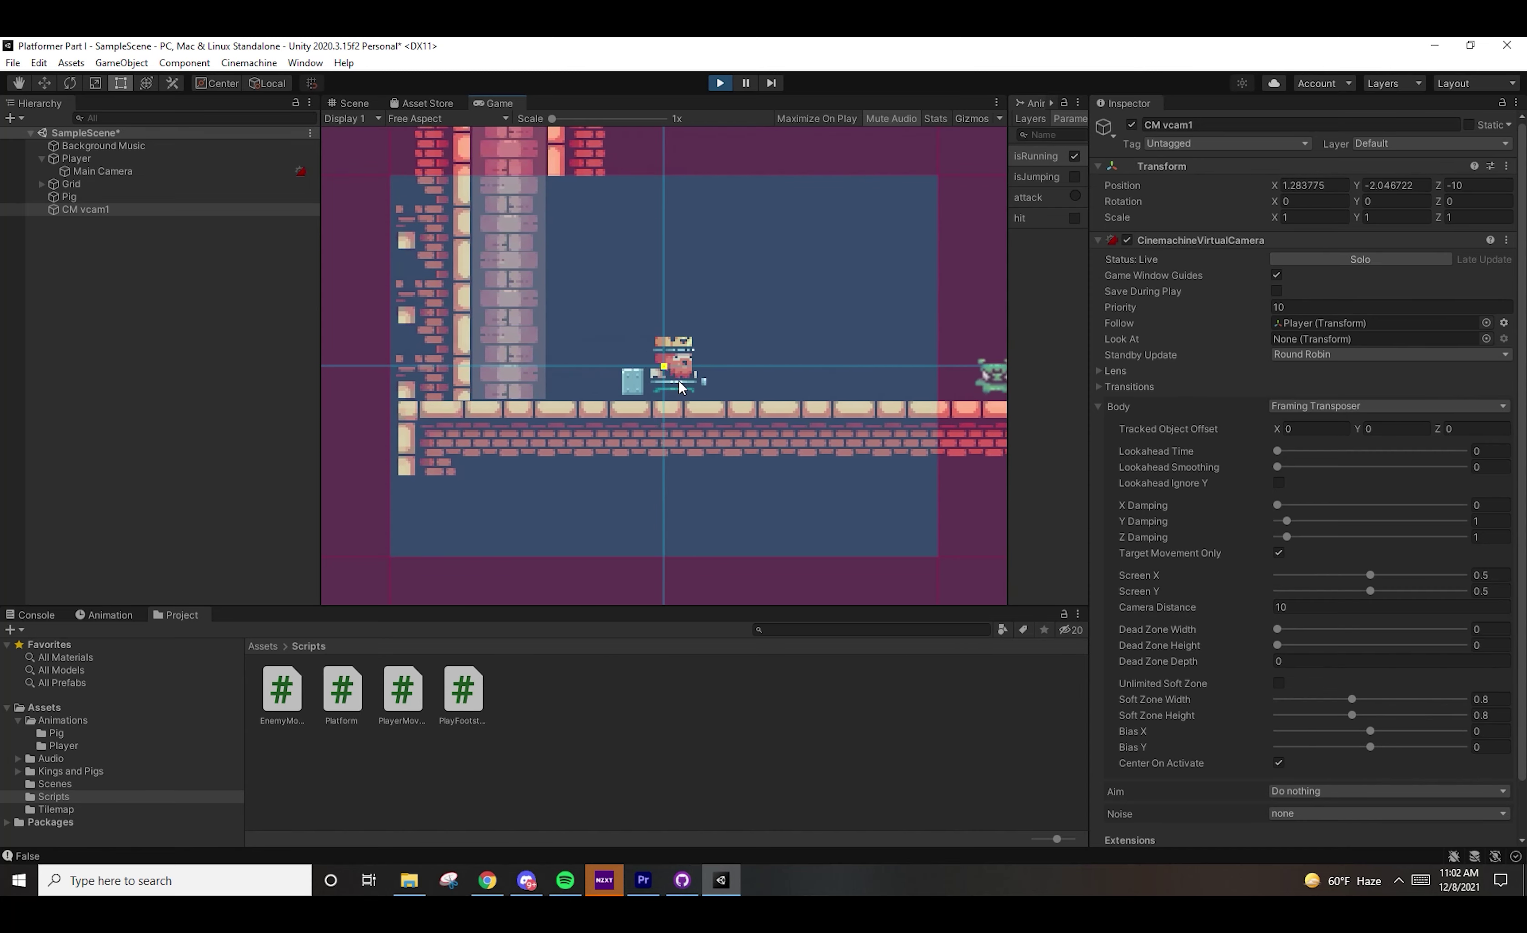
pyautogui.press('Left')
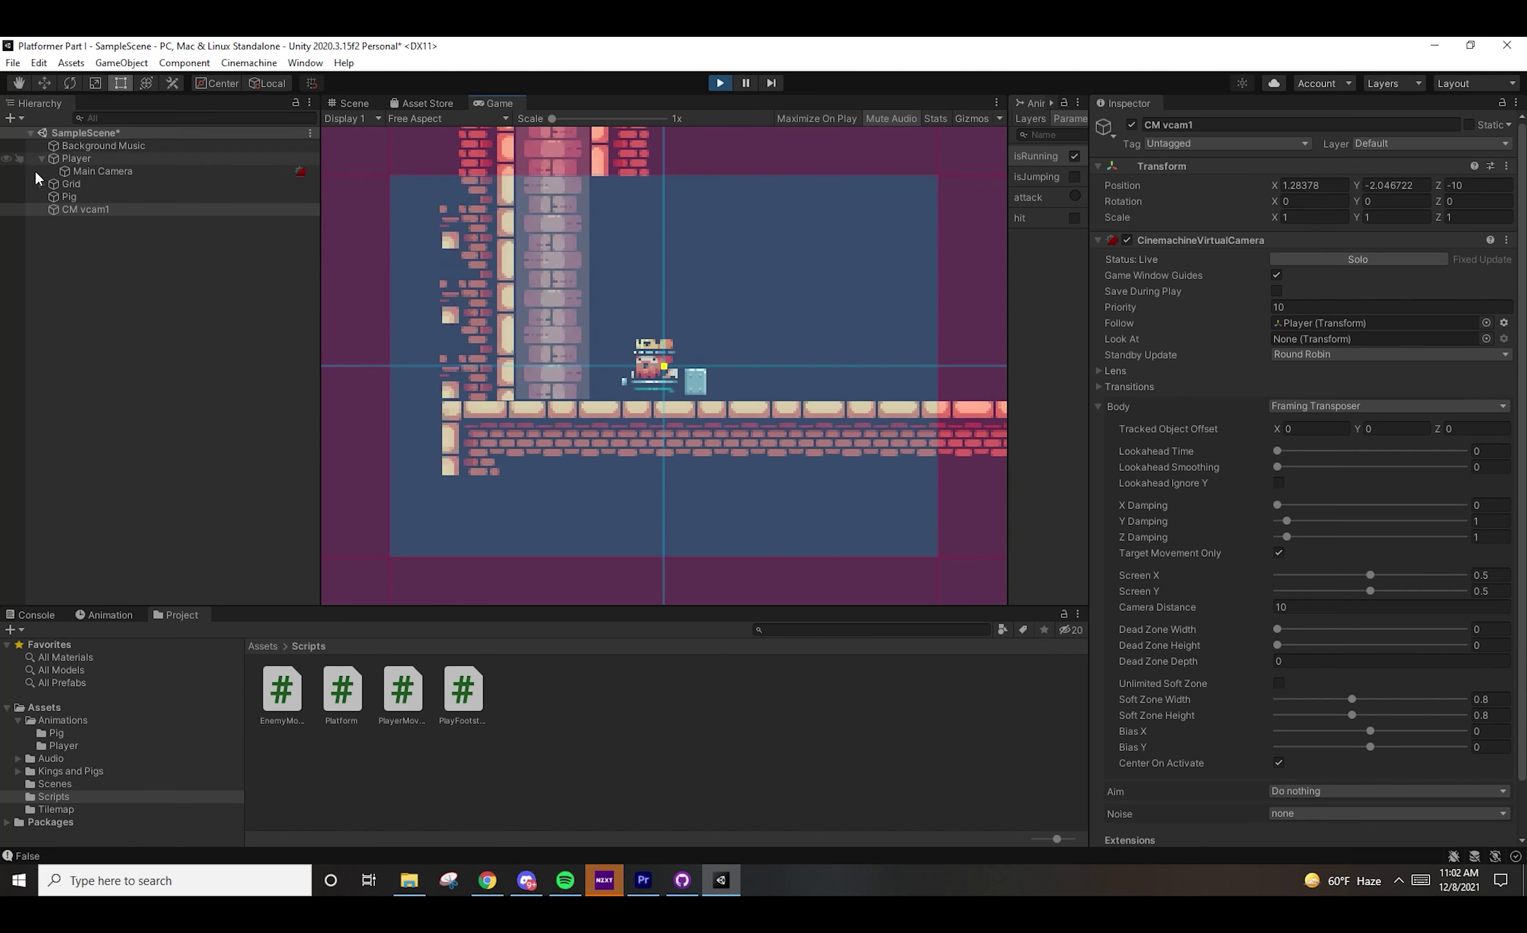
pyautogui.press('Right')
pyautogui.press('Left')
pyautogui.press('Right')
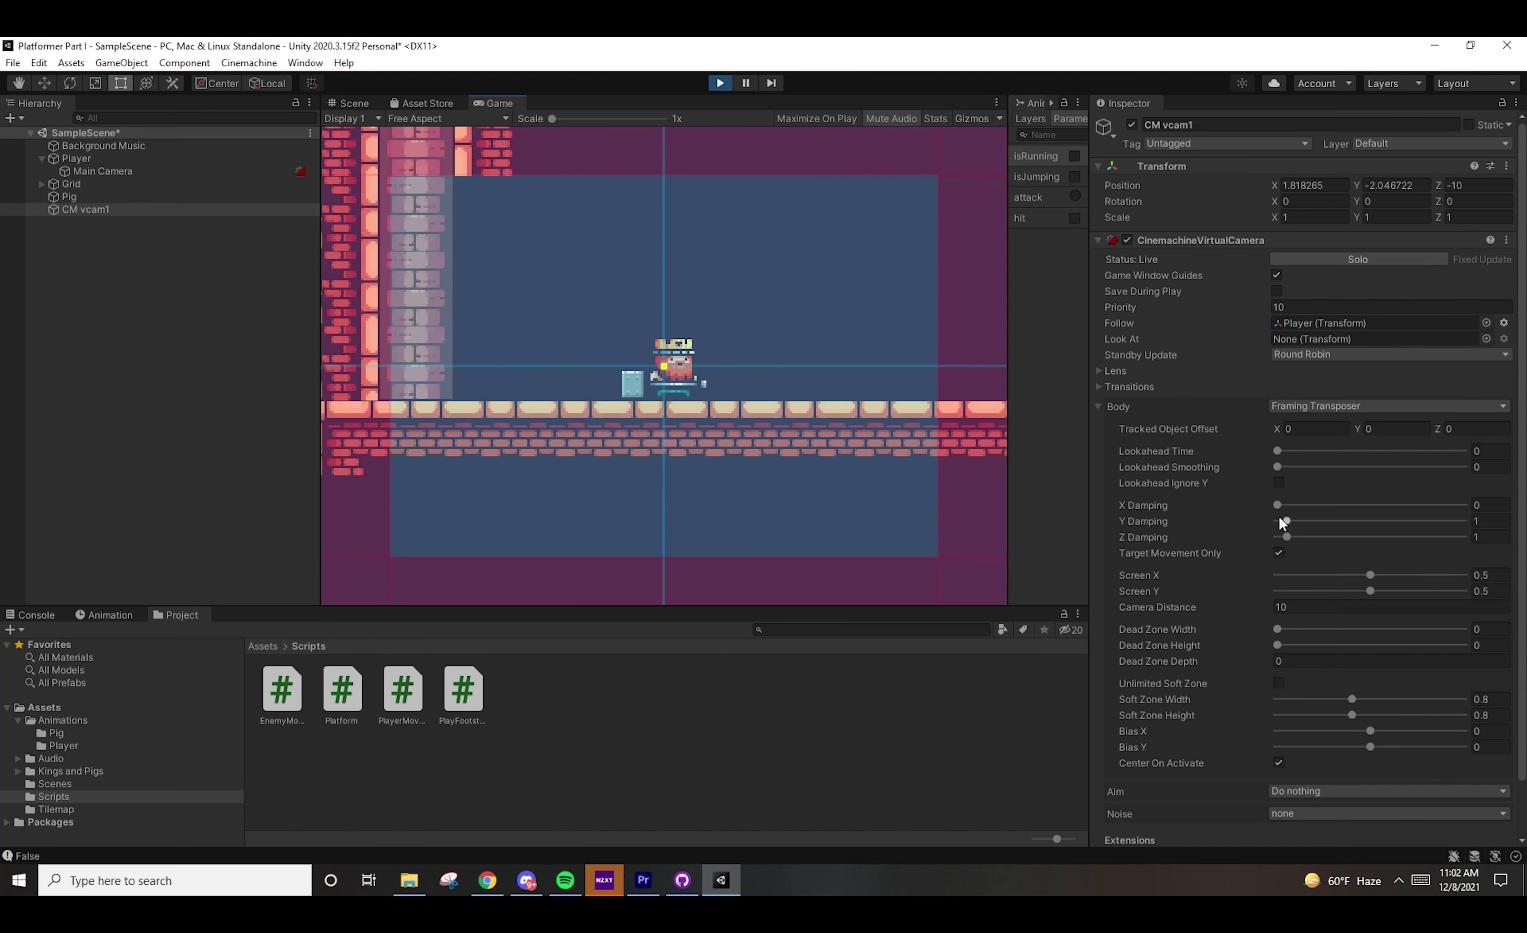
# Raise X Damping to about 14.36 and run the king in both directions to test the heavier horizontal lag
pyautogui.press('Right')
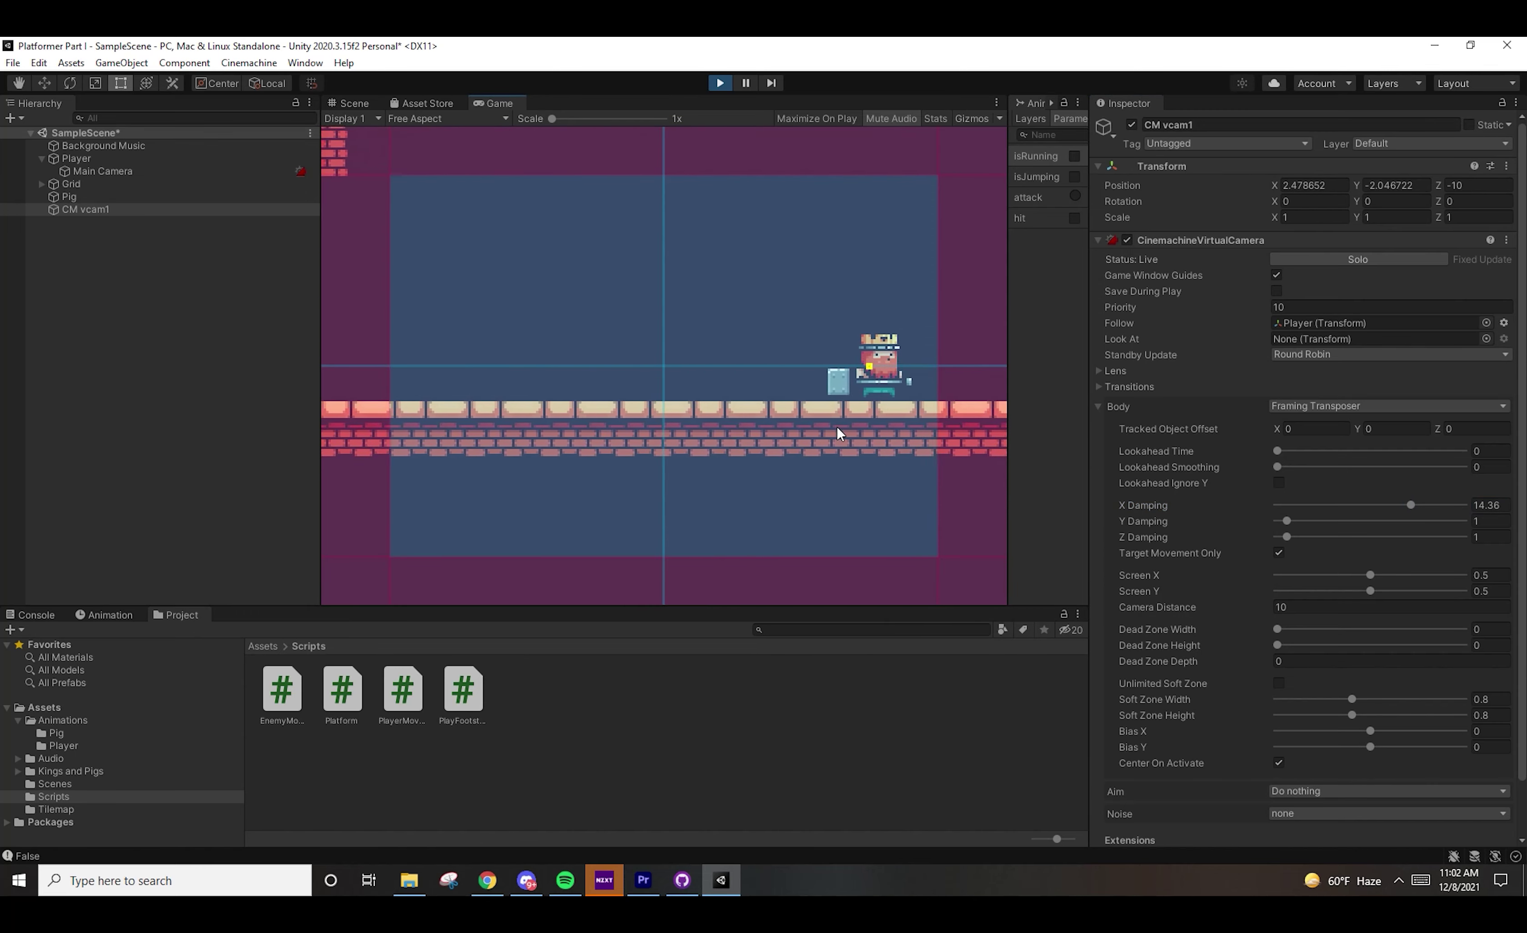
pyautogui.press('Left')
pyautogui.press('Left')
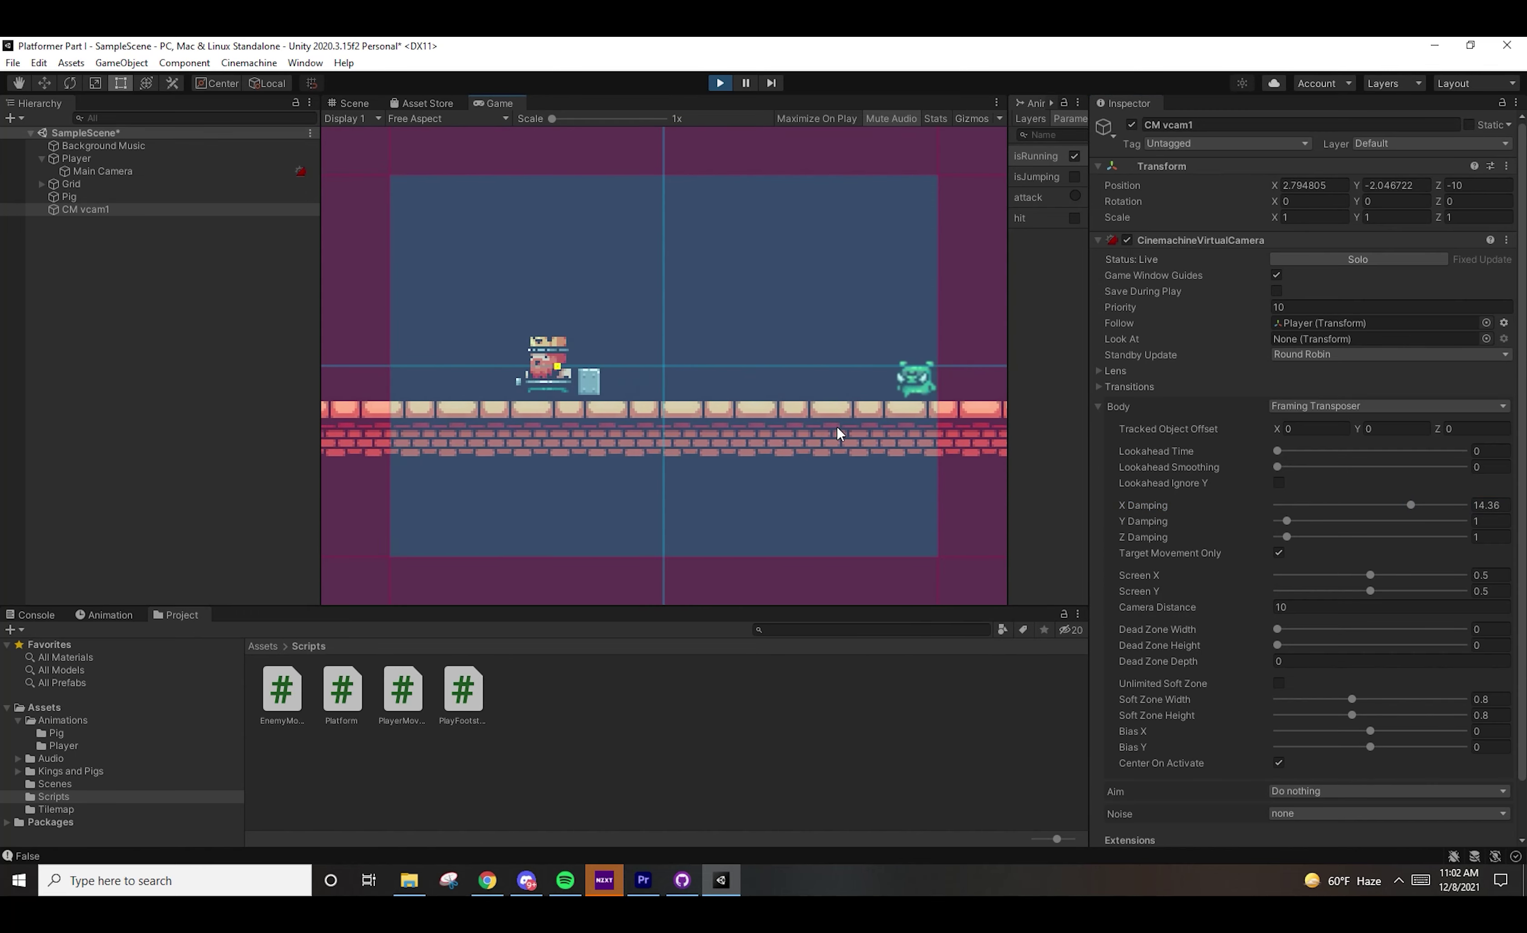
pyautogui.press('Left')
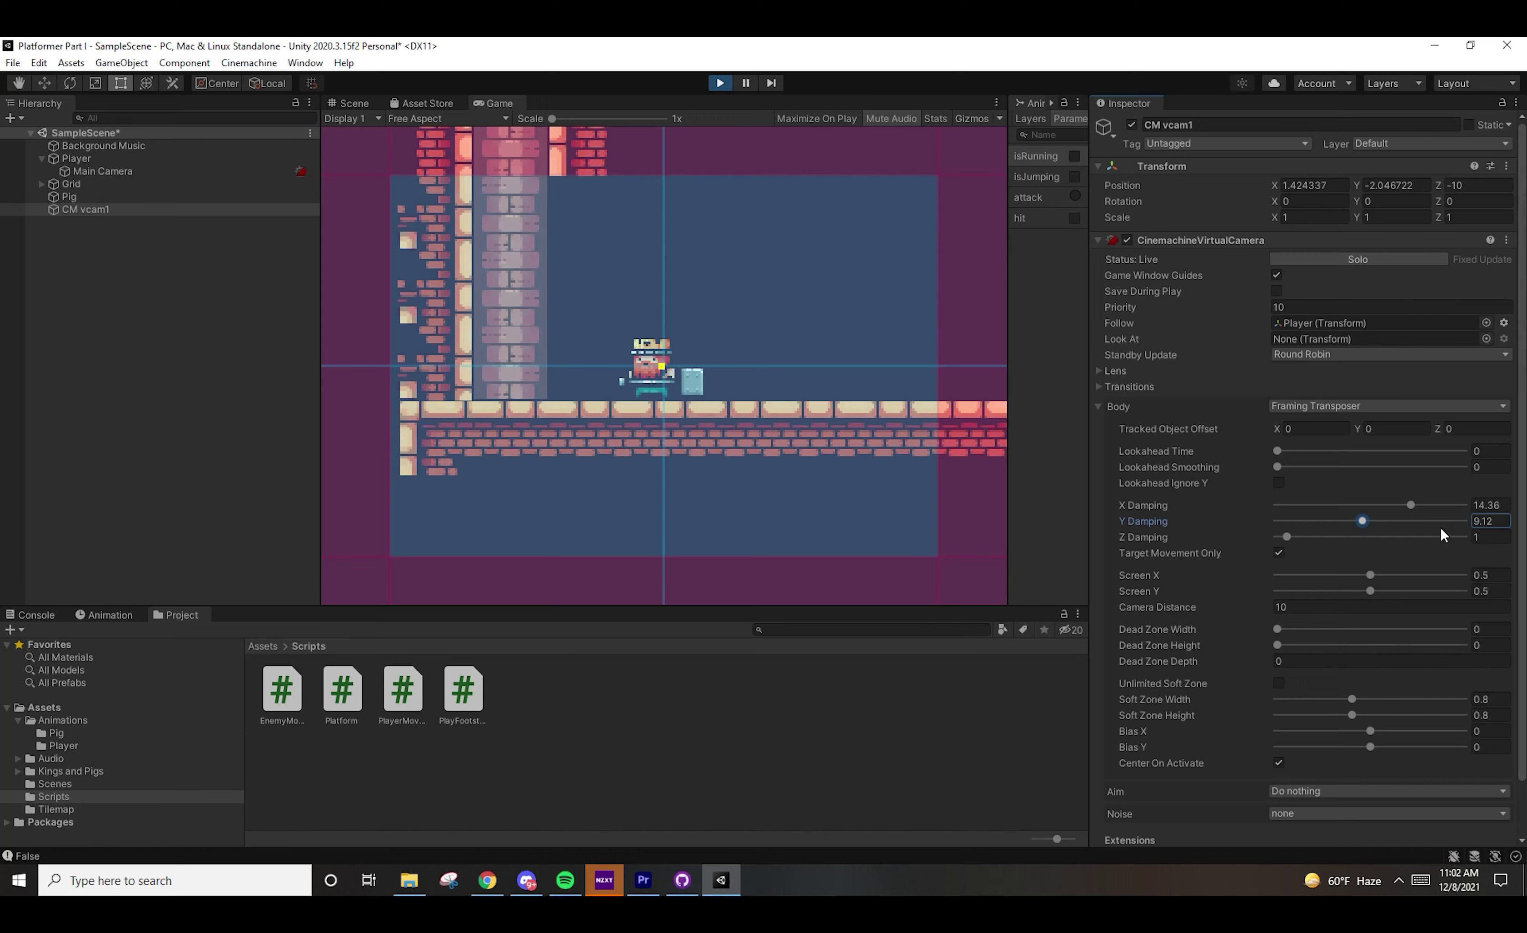
# Raise Y Damping to about 9.12 and run and jump with the king to test the vertical lag
pyautogui.click(744, 455)
pyautogui.press('d')
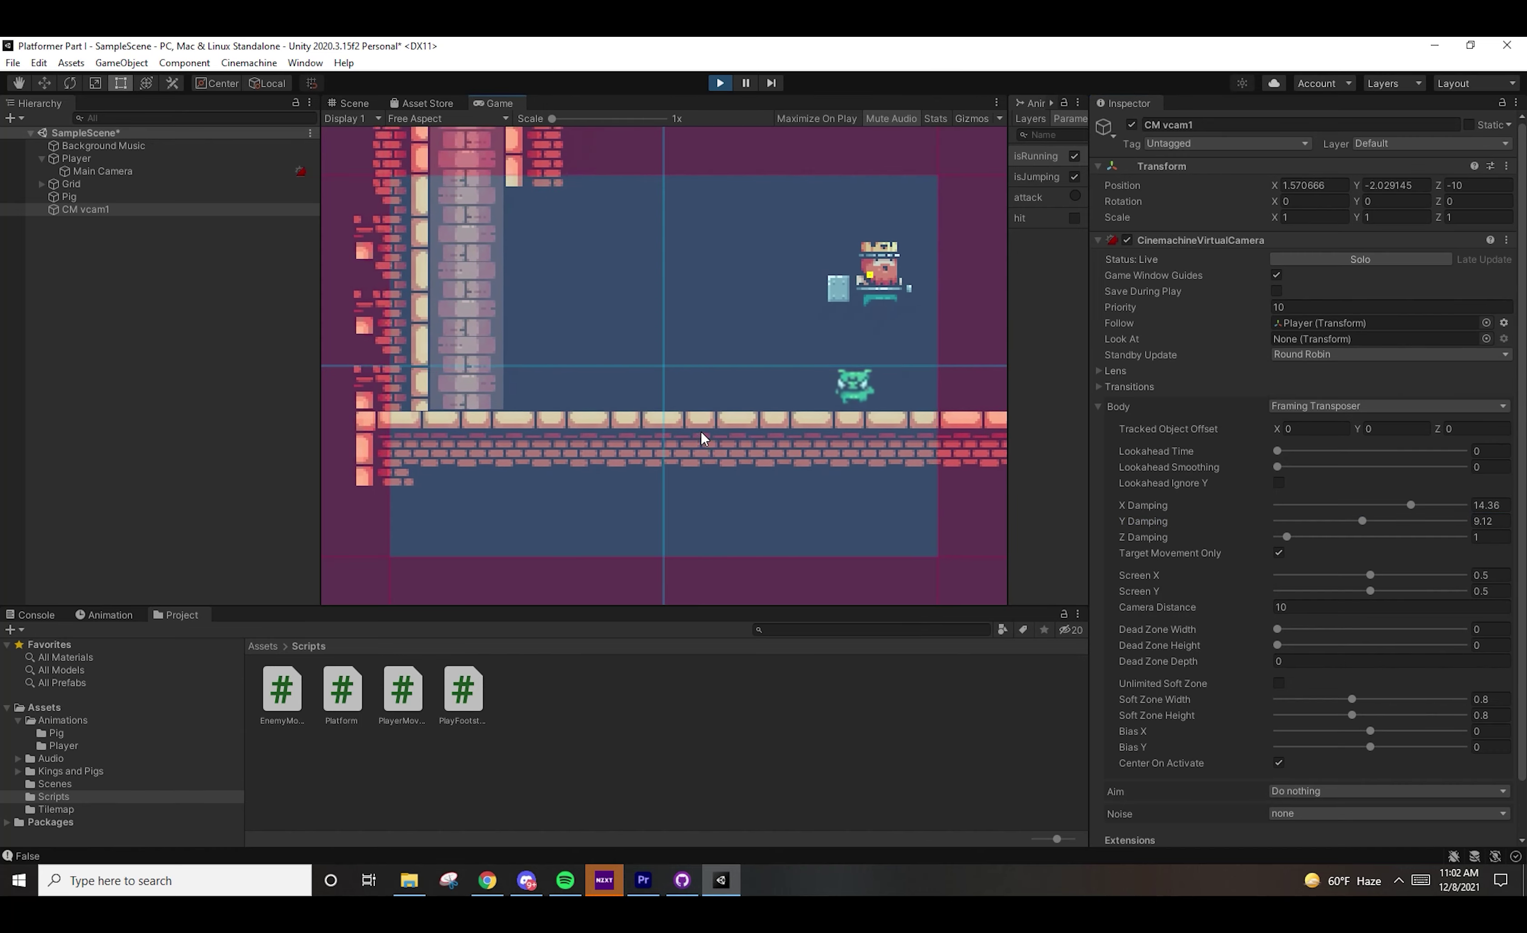
pyautogui.press('a')
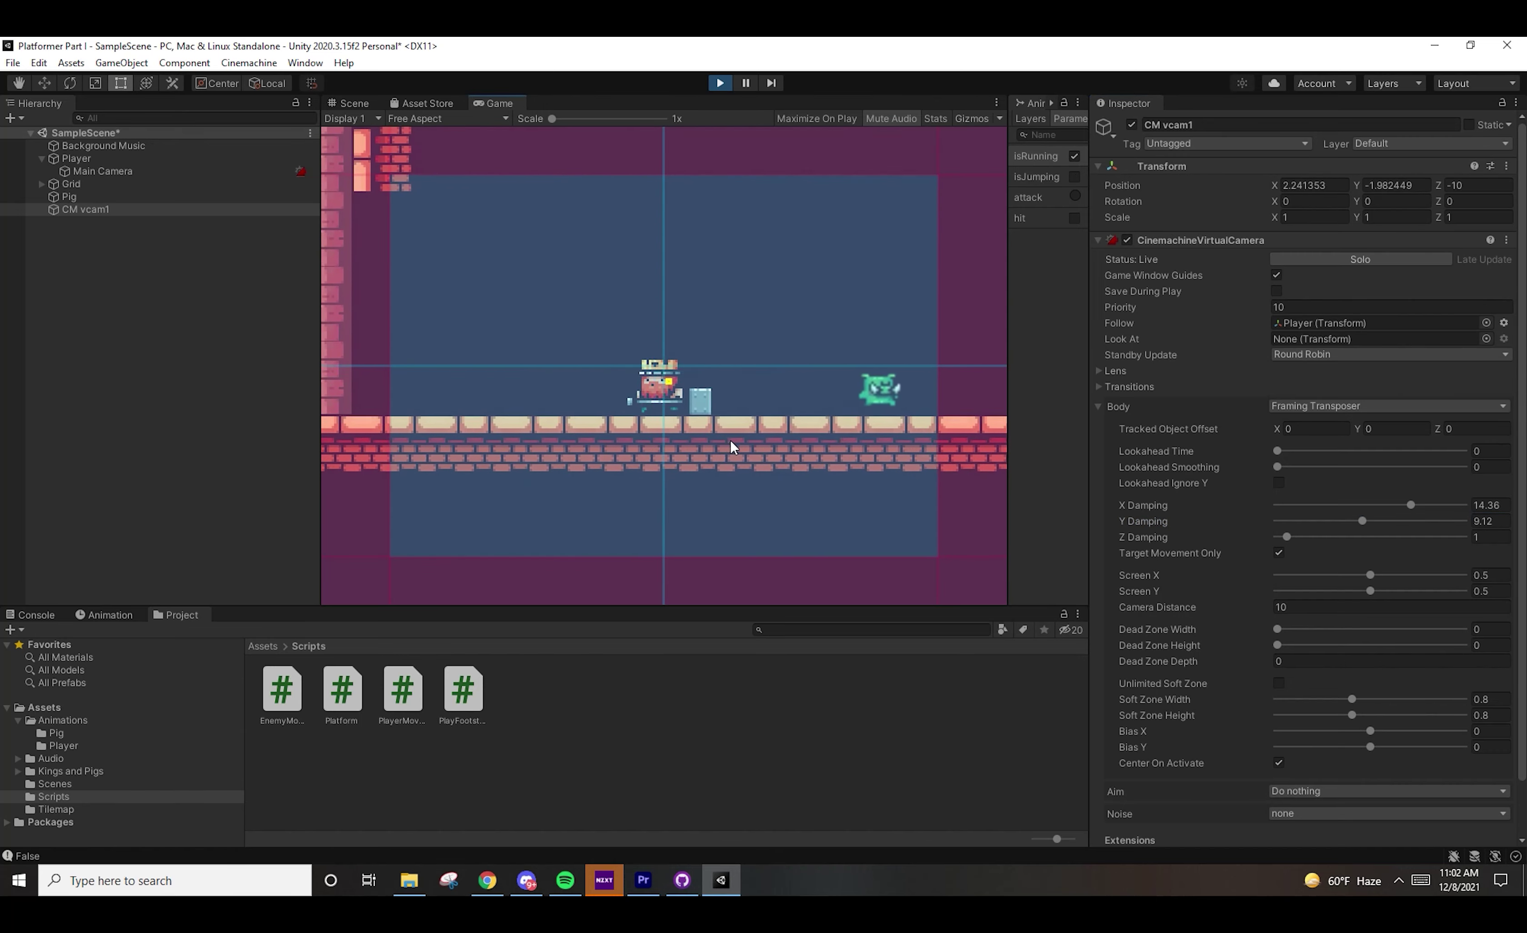
# Set both X Damping and Y Damping of the virtual camera to 1
pyautogui.click(1489, 505)
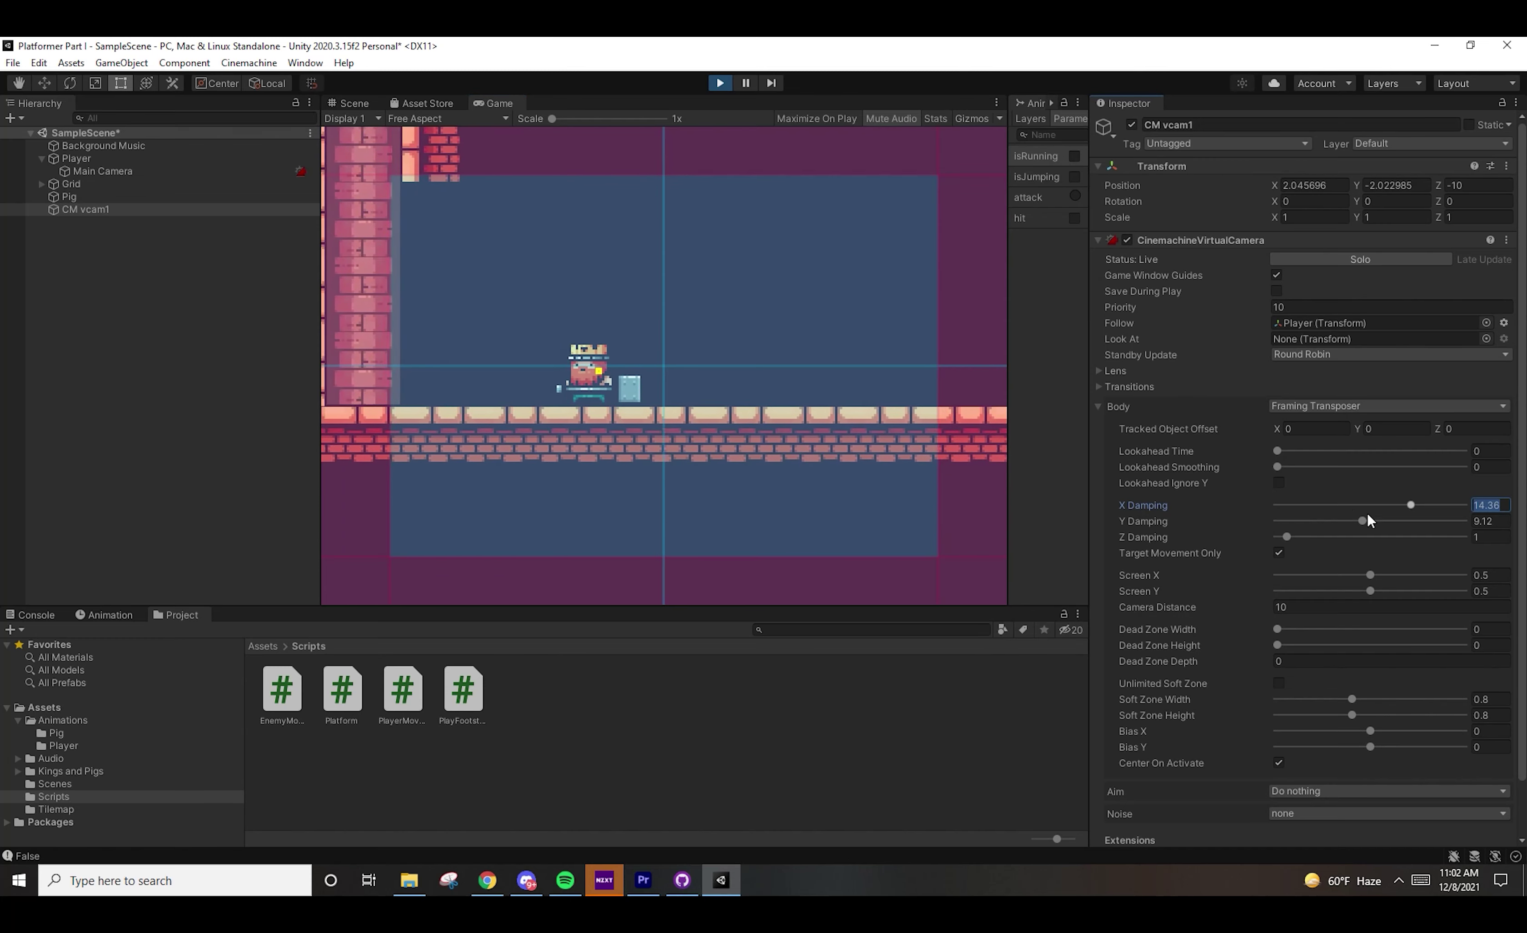
pyautogui.write('1')
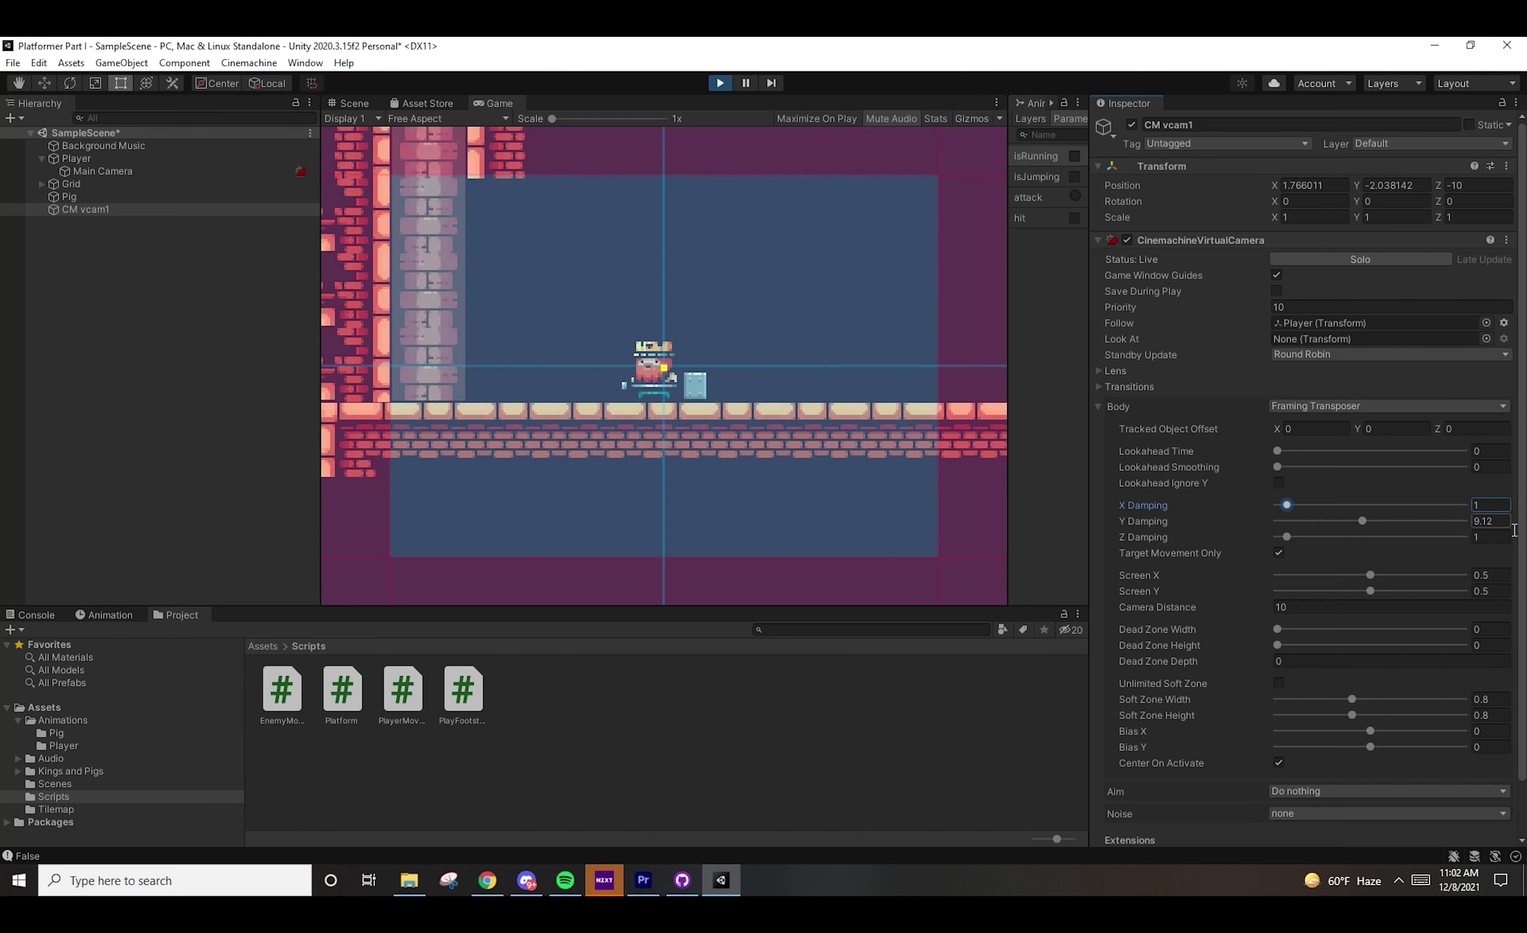
pyautogui.write('1')
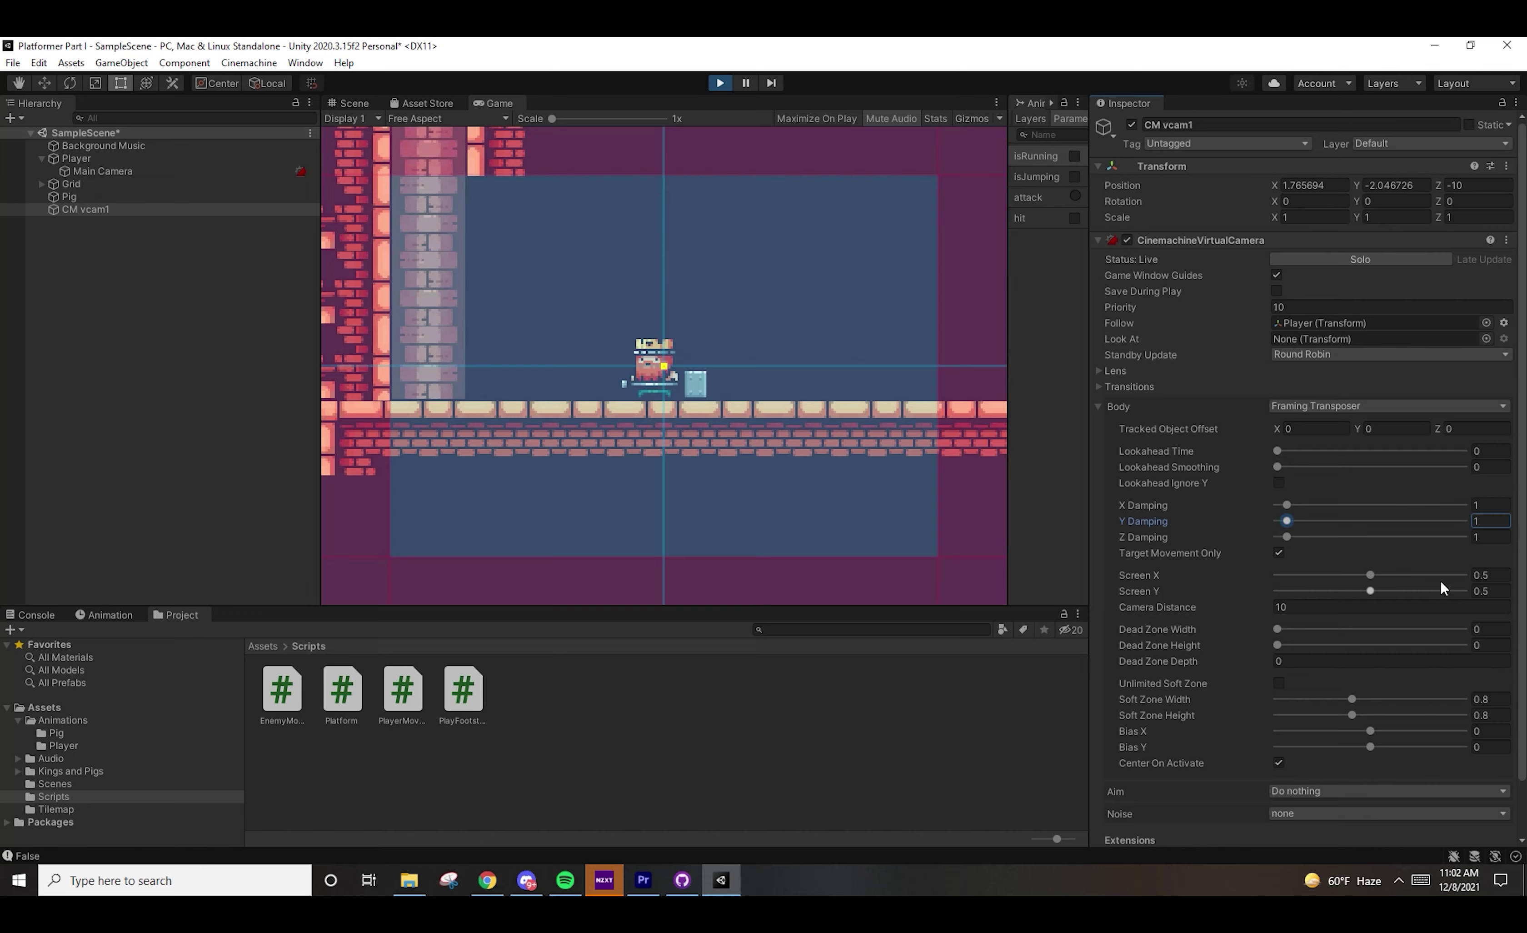
# Try shifting the framing by setting Screen X and Screen Y to 0
pyautogui.moveTo(1370, 577)
pyautogui.mouseDown()
pyautogui.moveTo(1383, 578)
pyautogui.moveTo(1354, 578)
pyautogui.mouseUp()
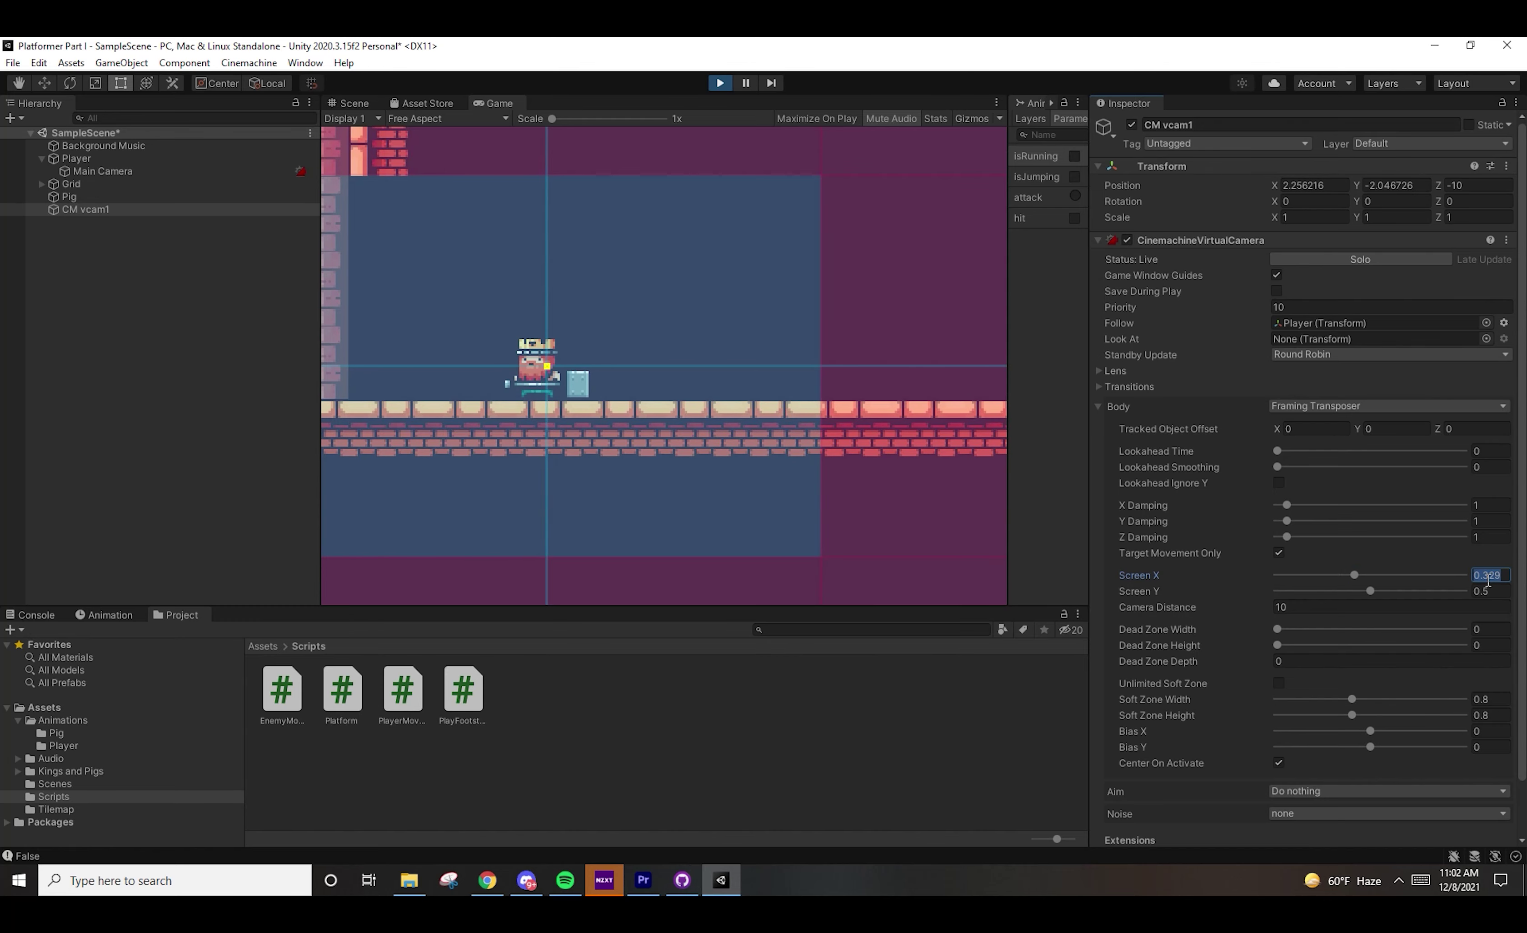
pyautogui.write('0')
pyautogui.click(1492, 591)
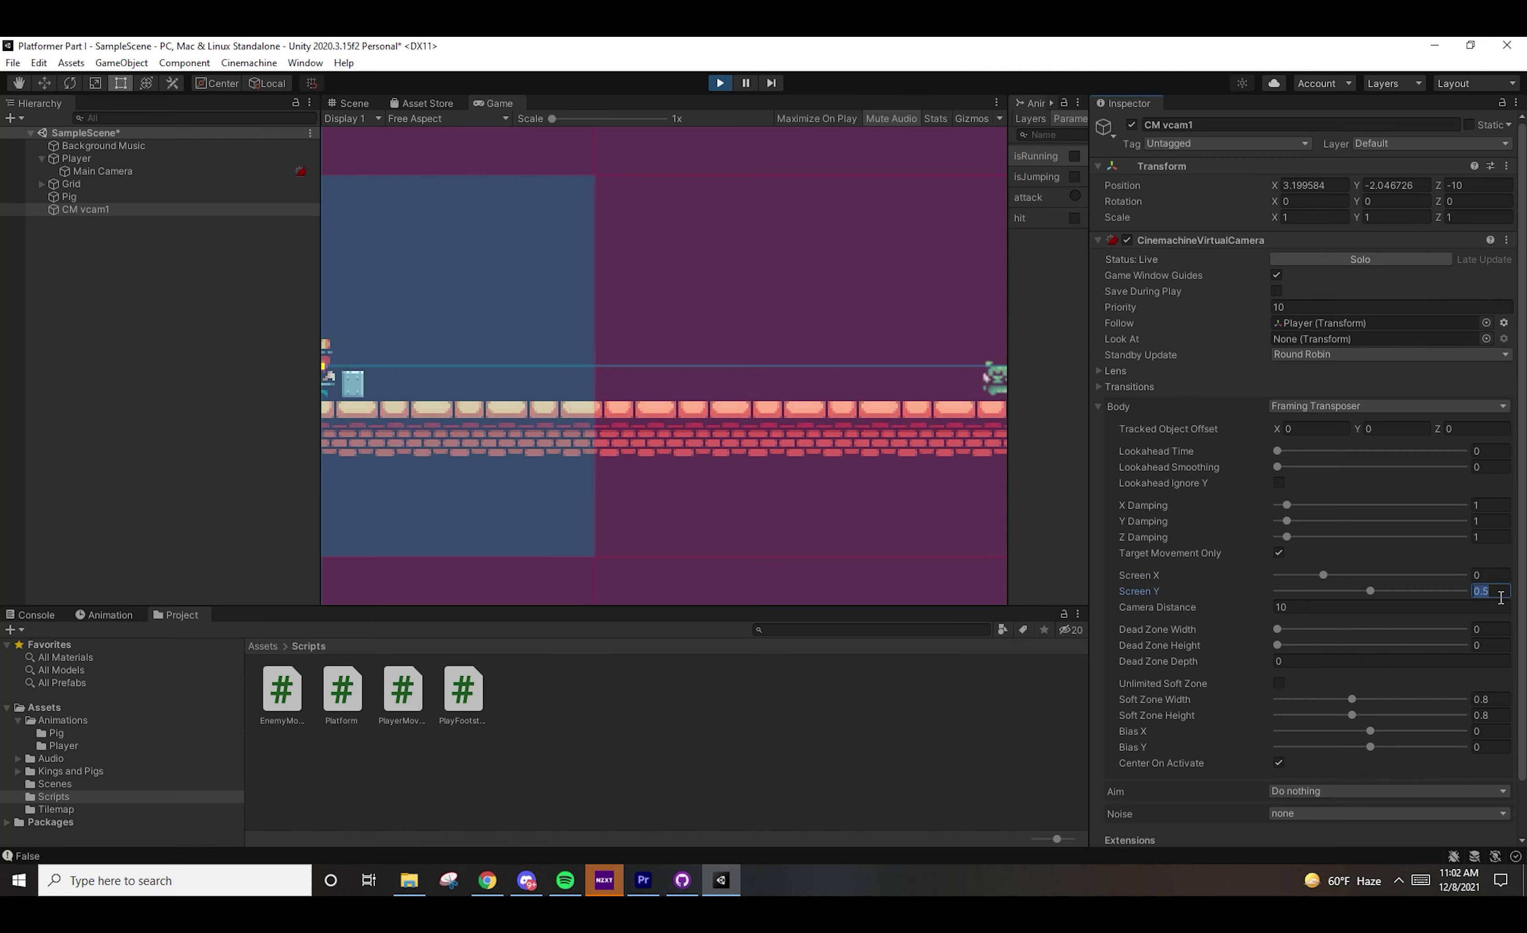
pyautogui.write('0')
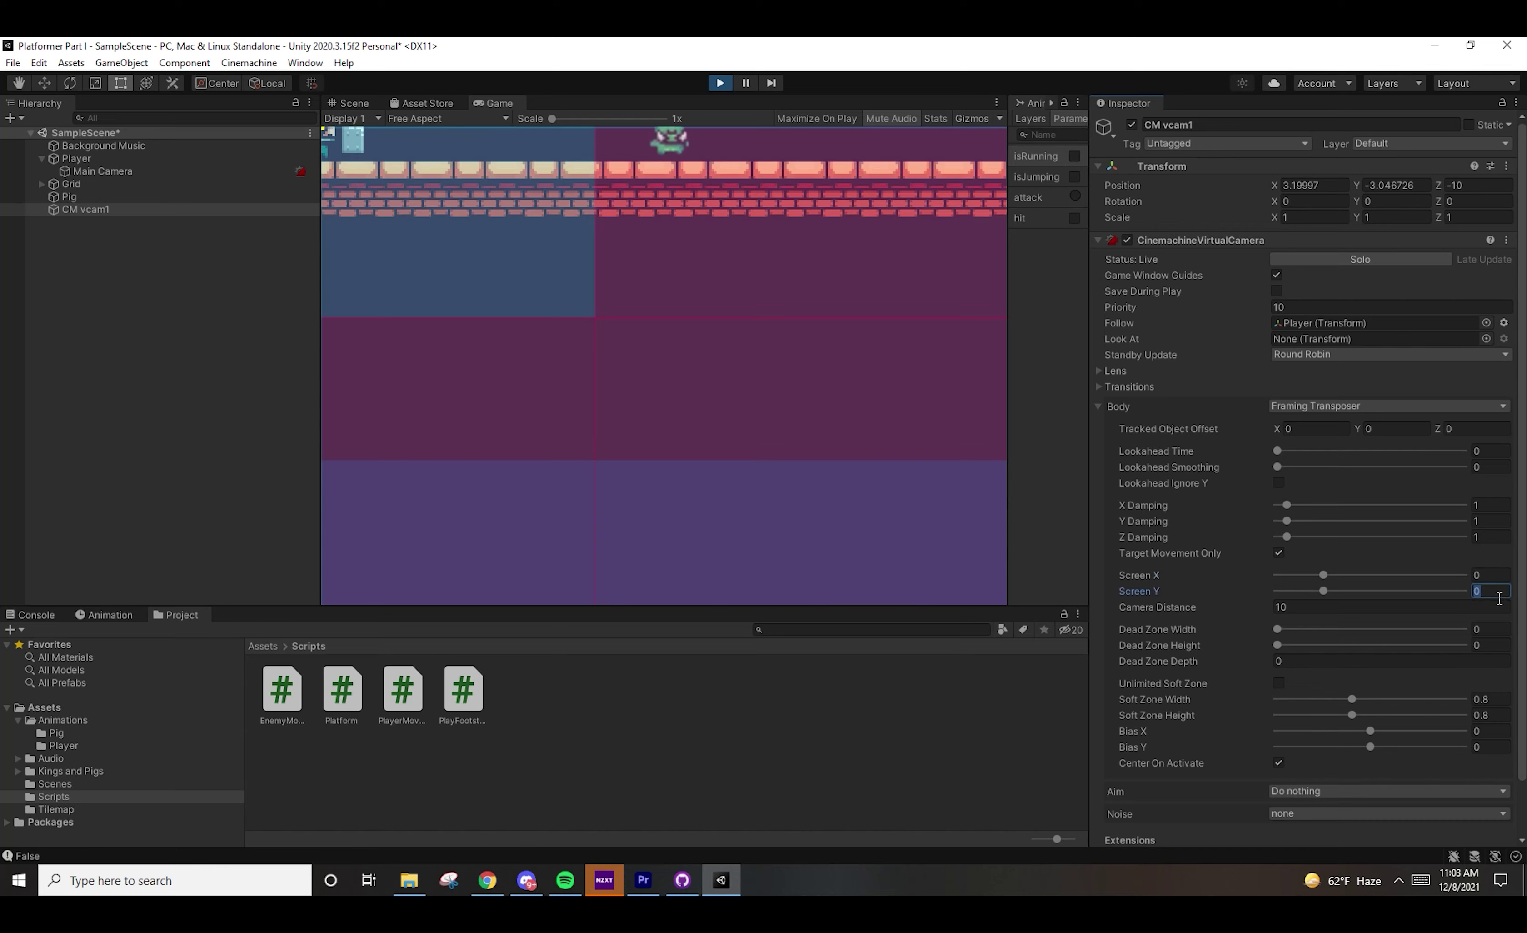
# Set Screen Y and Screen X of the virtual camera to 1
pyautogui.write('1')
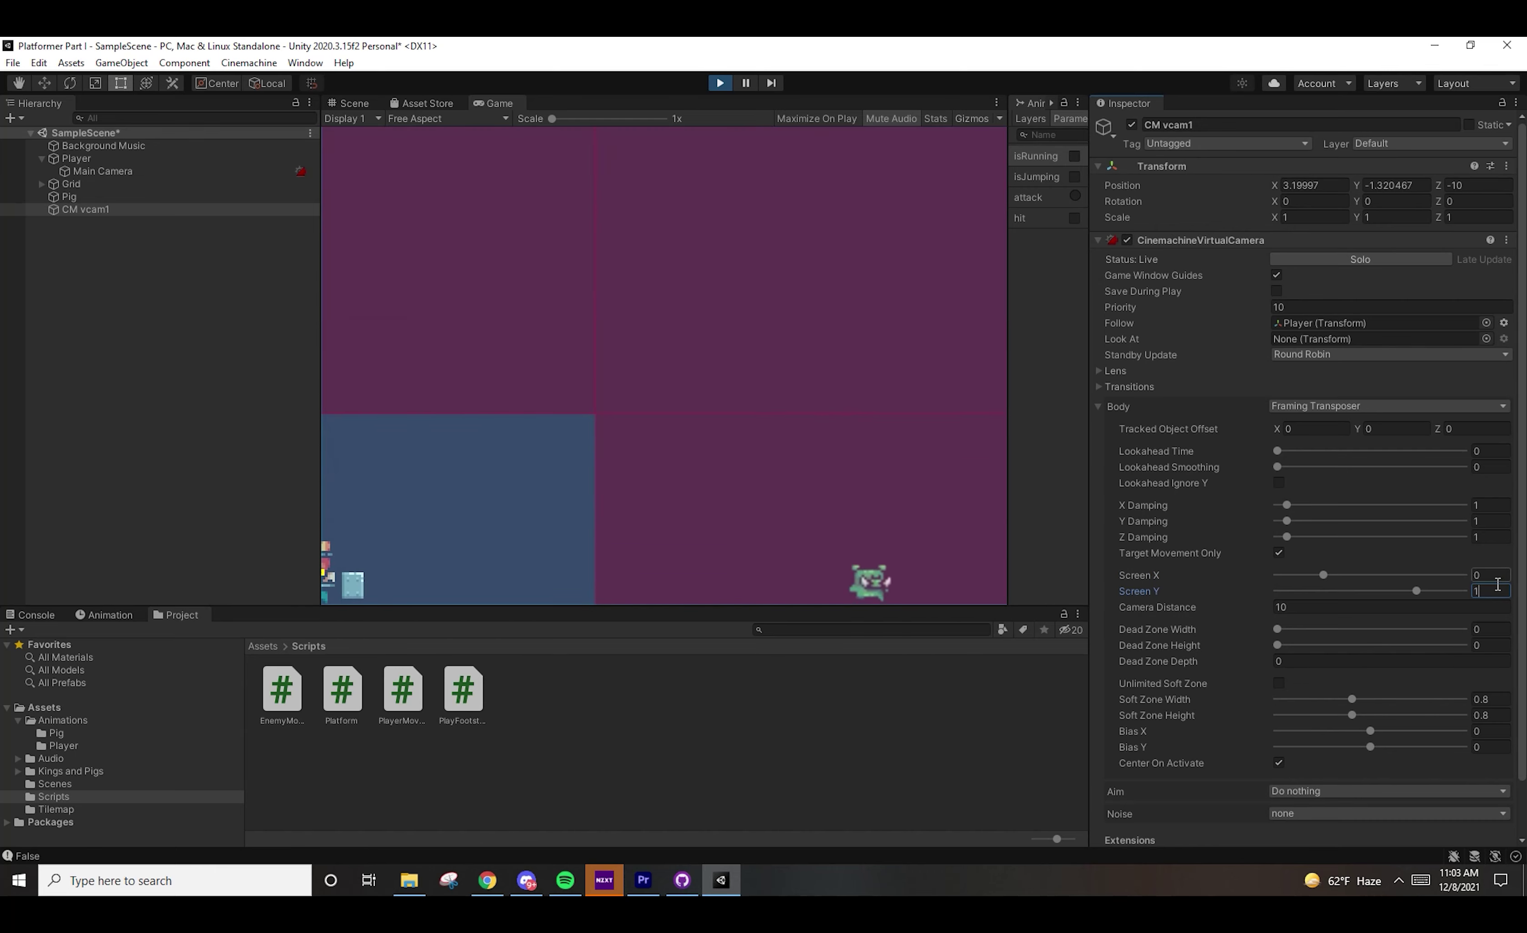
pyautogui.click(1494, 576)
pyautogui.write('1')
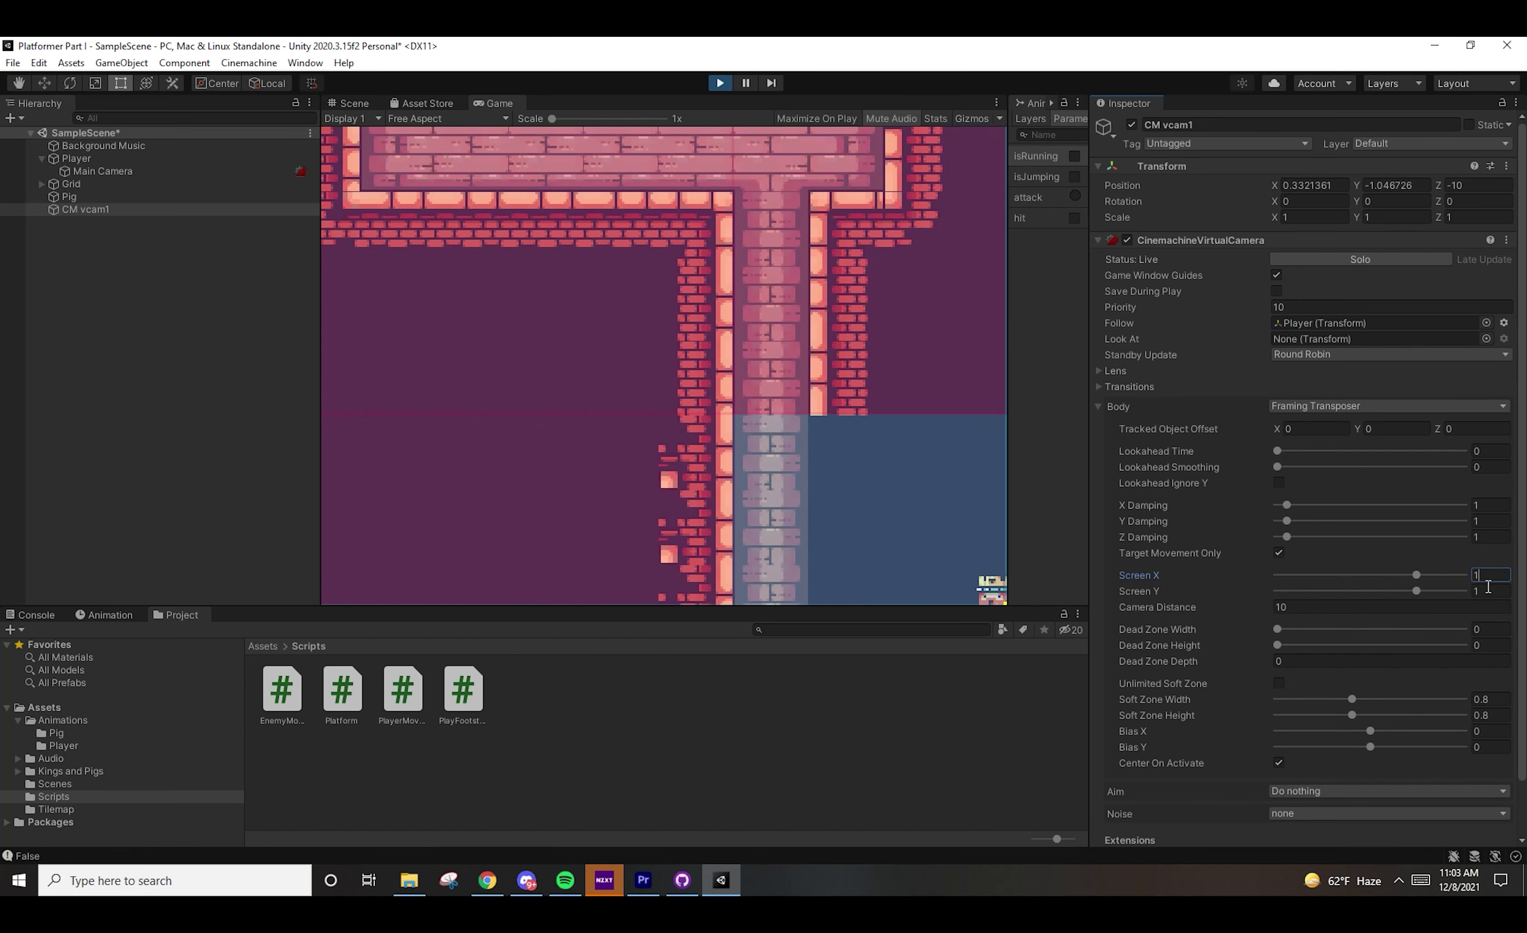
# Set Screen X and Screen Y of the virtual camera to 0.5
pyautogui.write('0.5')
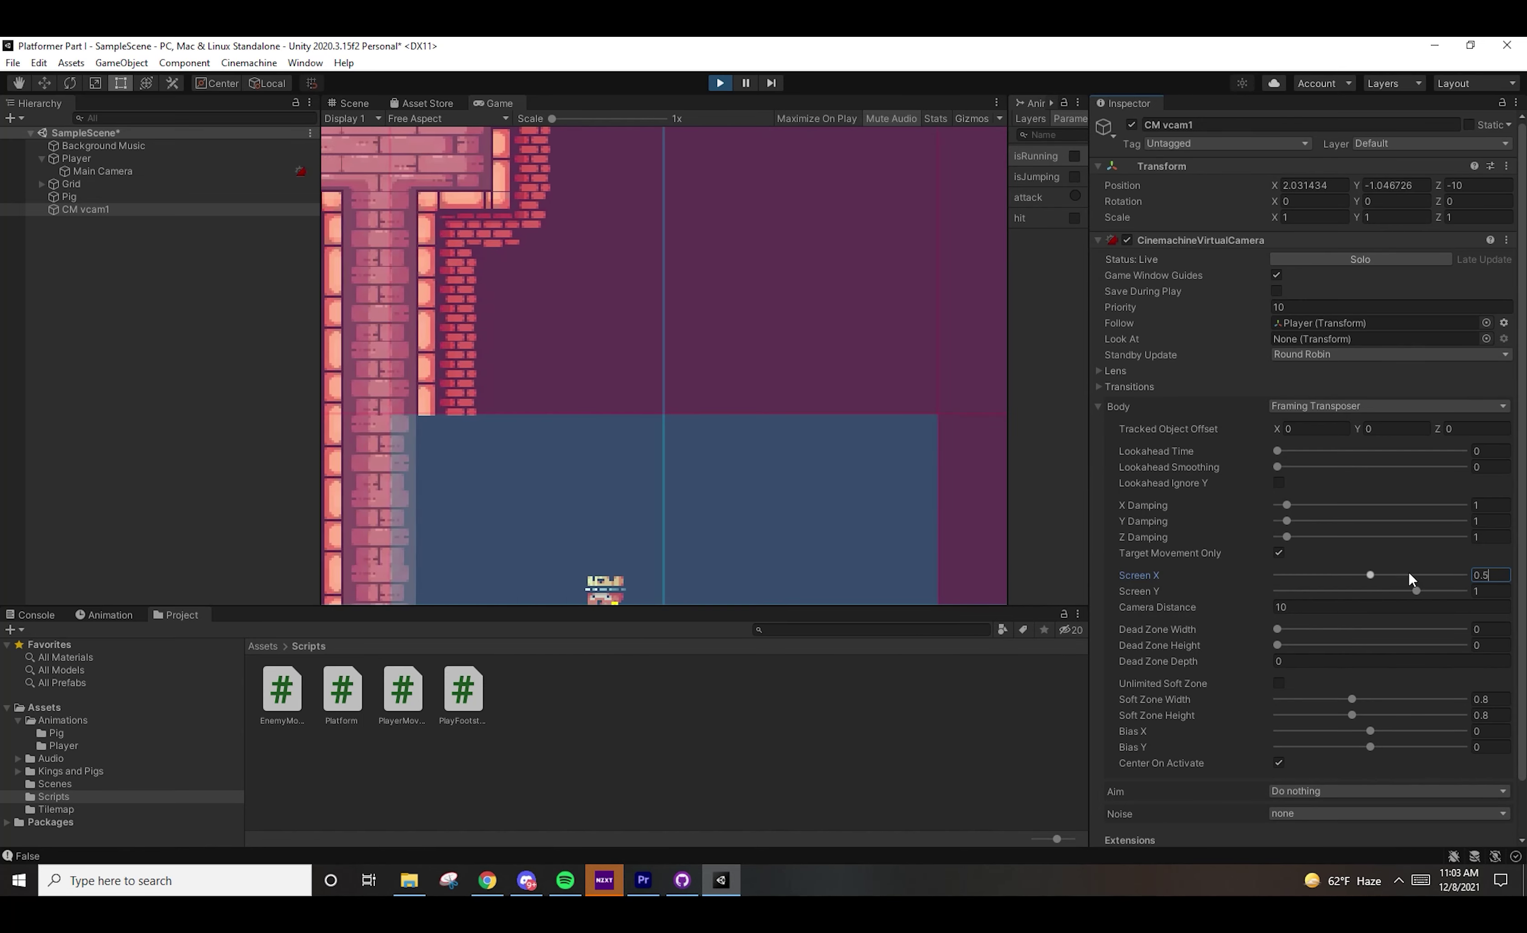
pyautogui.click(1478, 591)
pyautogui.write('0.5')
# Run and jump with the king along the lower floor and off its far end to examine how the centred camera follows
pyautogui.click(657, 409)
pyautogui.press('Right')
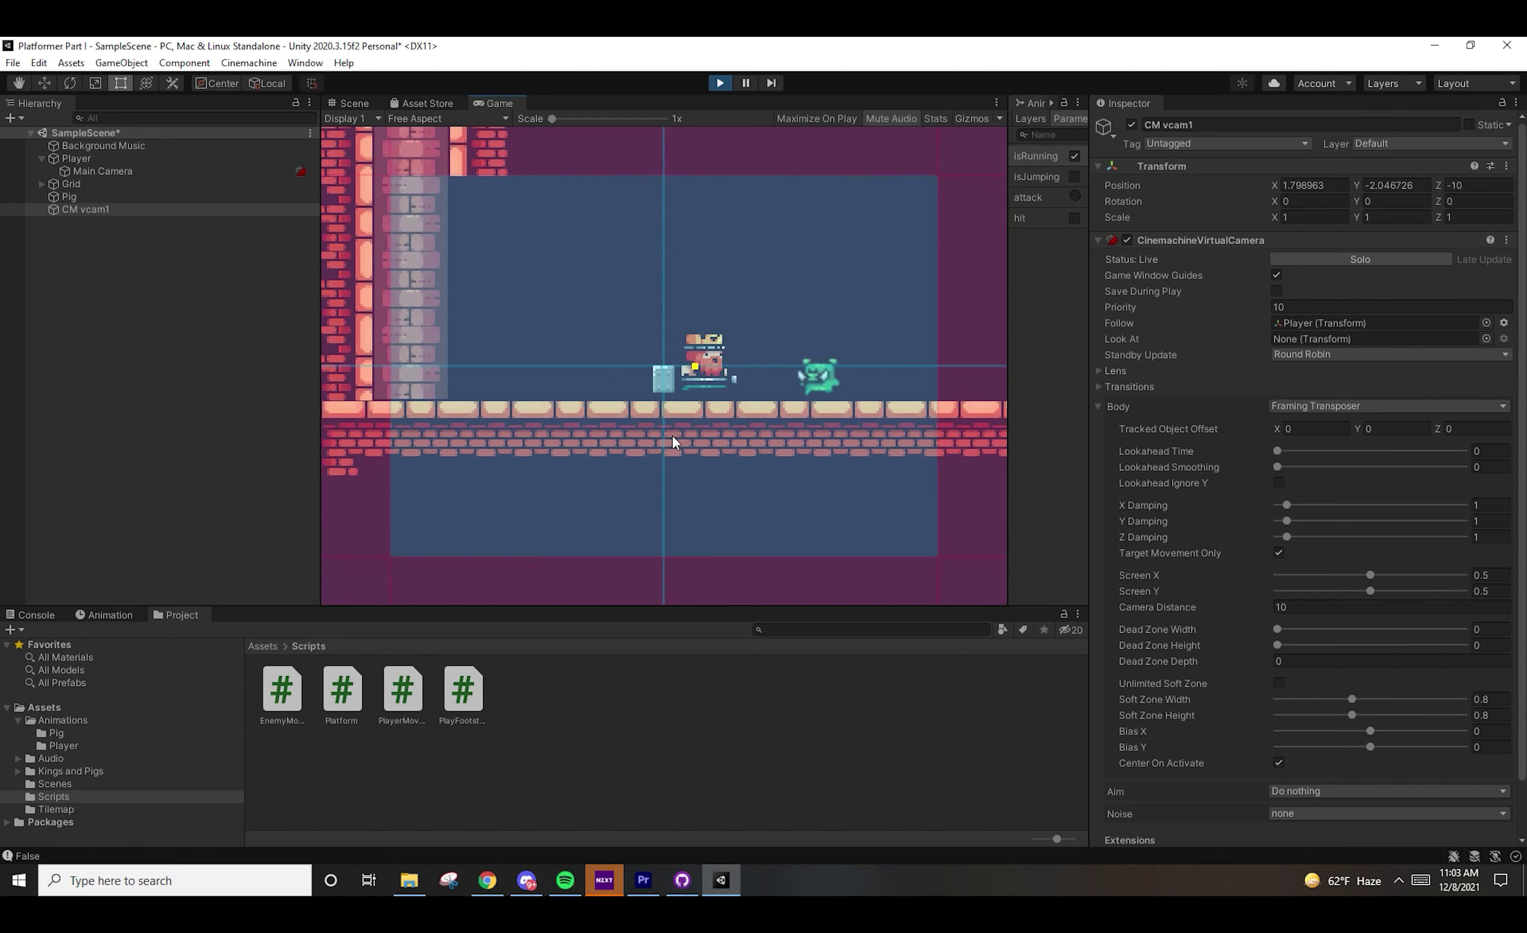
pyautogui.press('space')
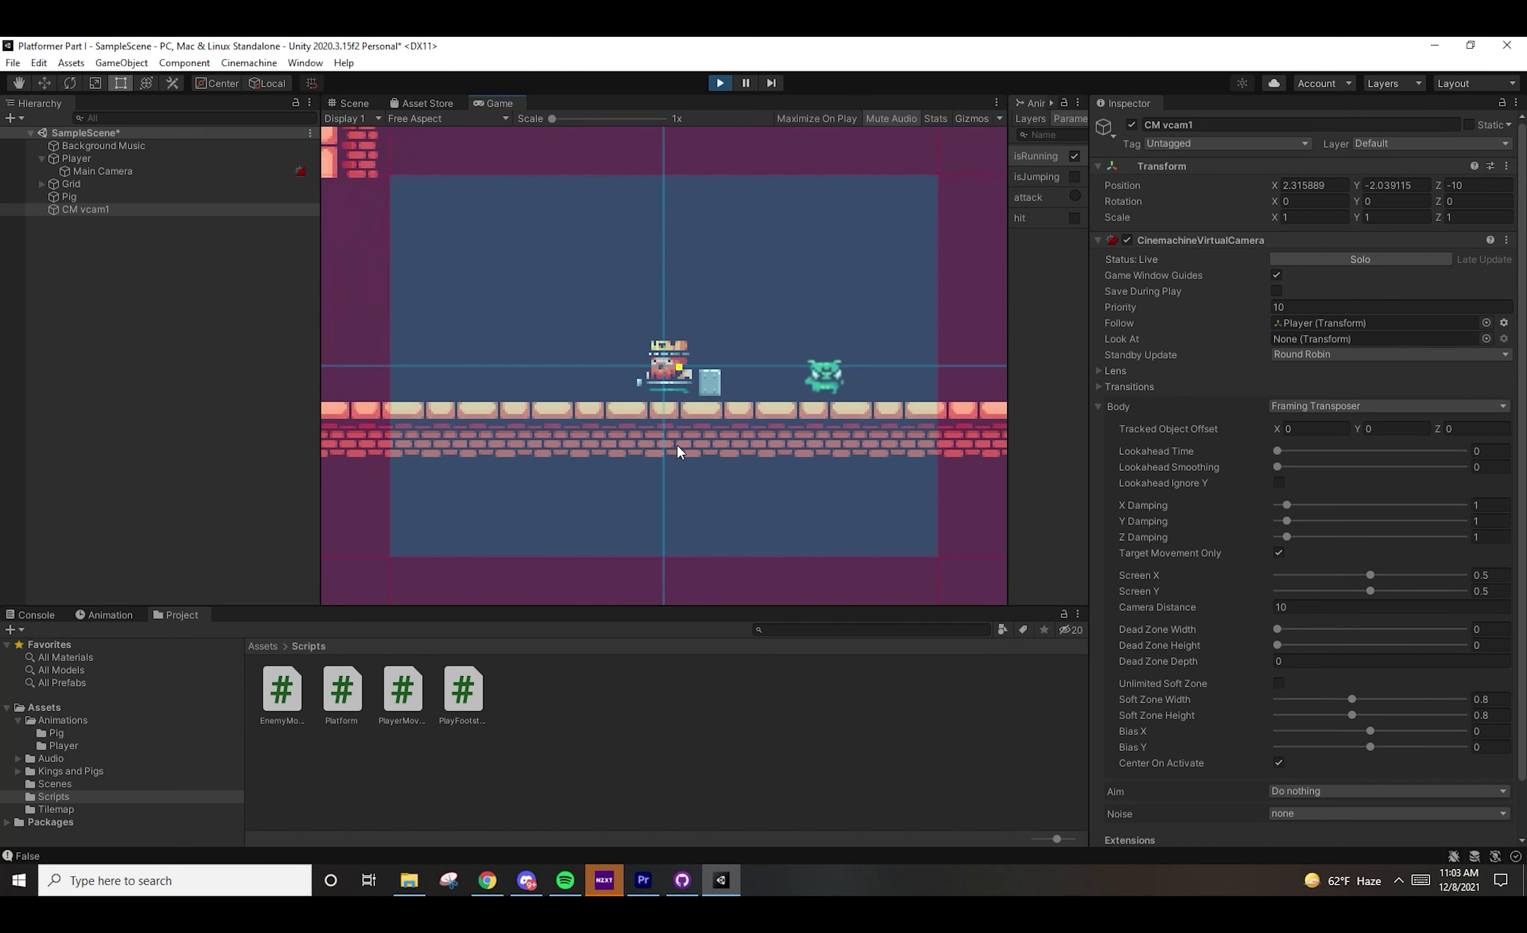
pyautogui.press('Left')
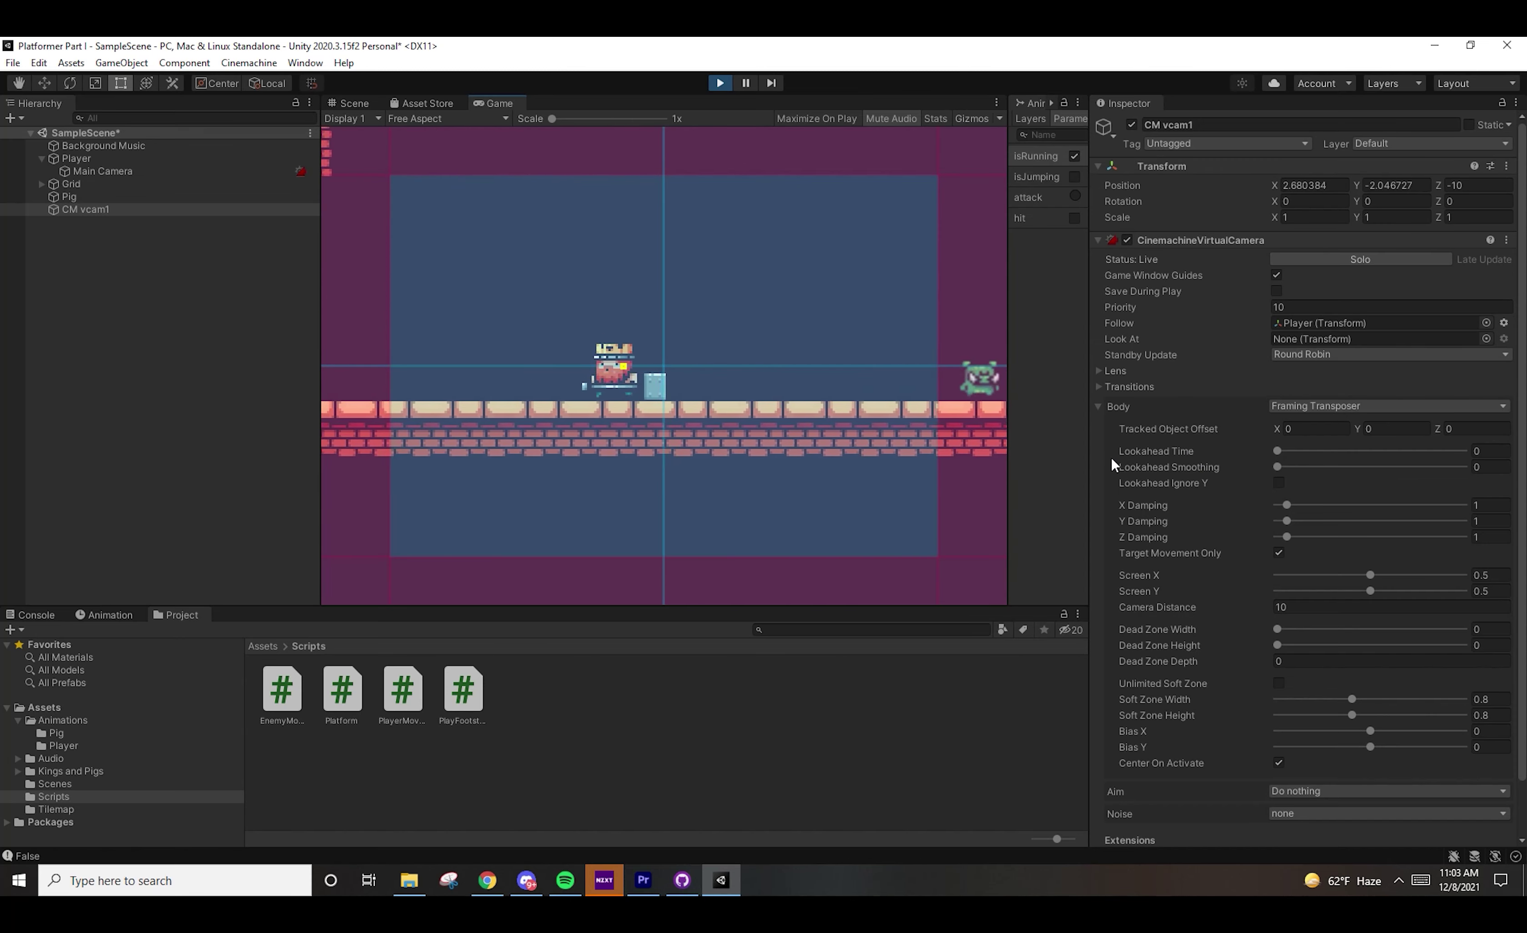
pyautogui.press('Right')
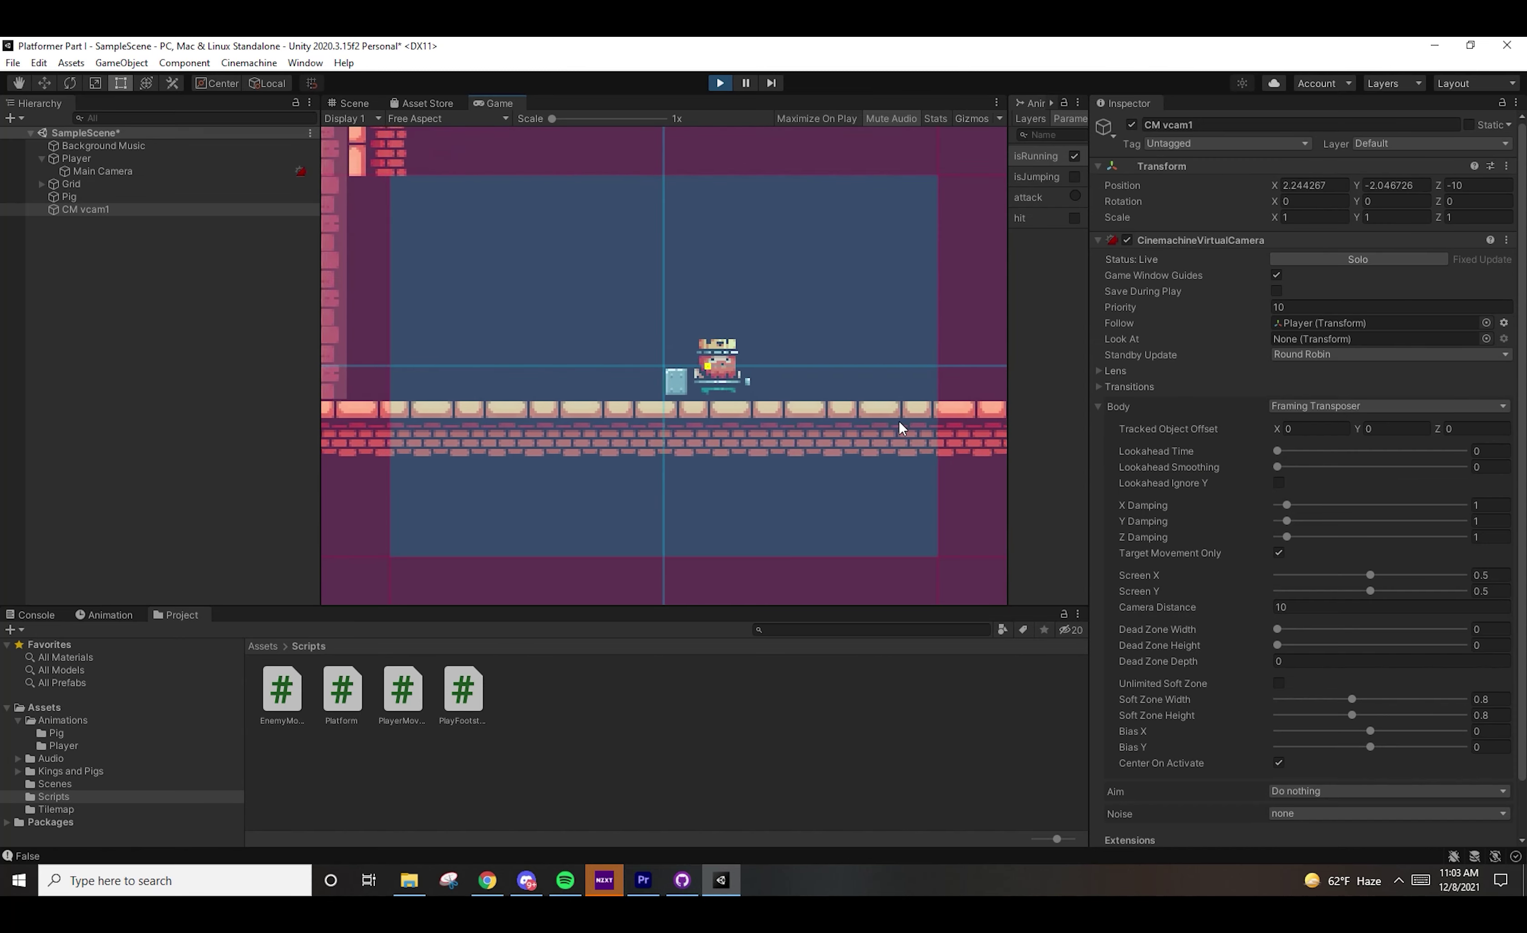
pyautogui.press('space')
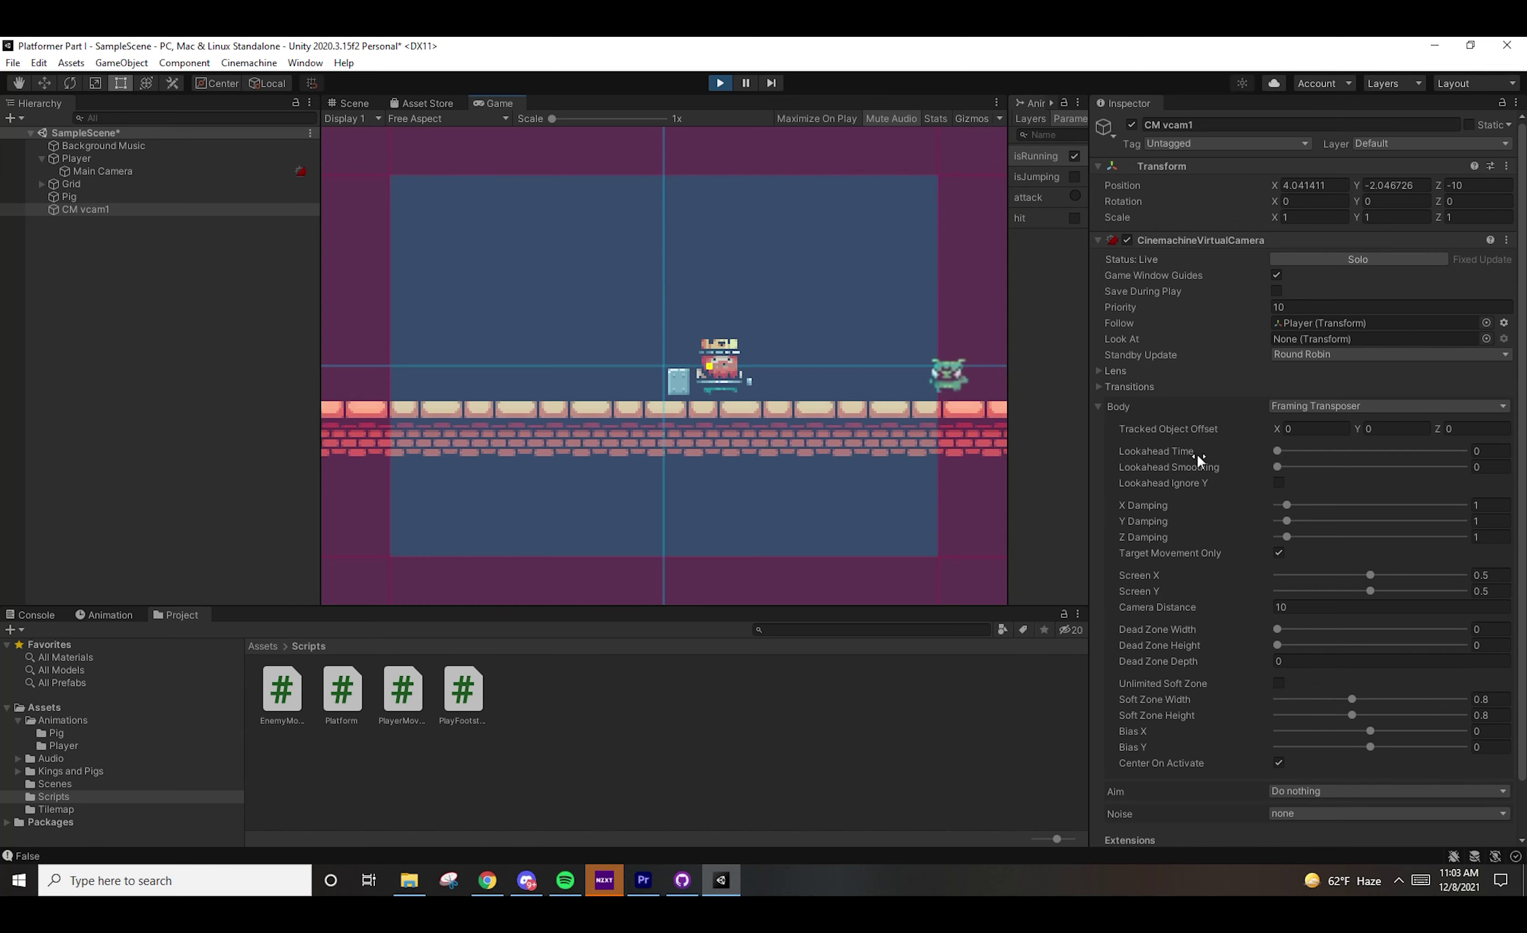
pyautogui.press('Left')
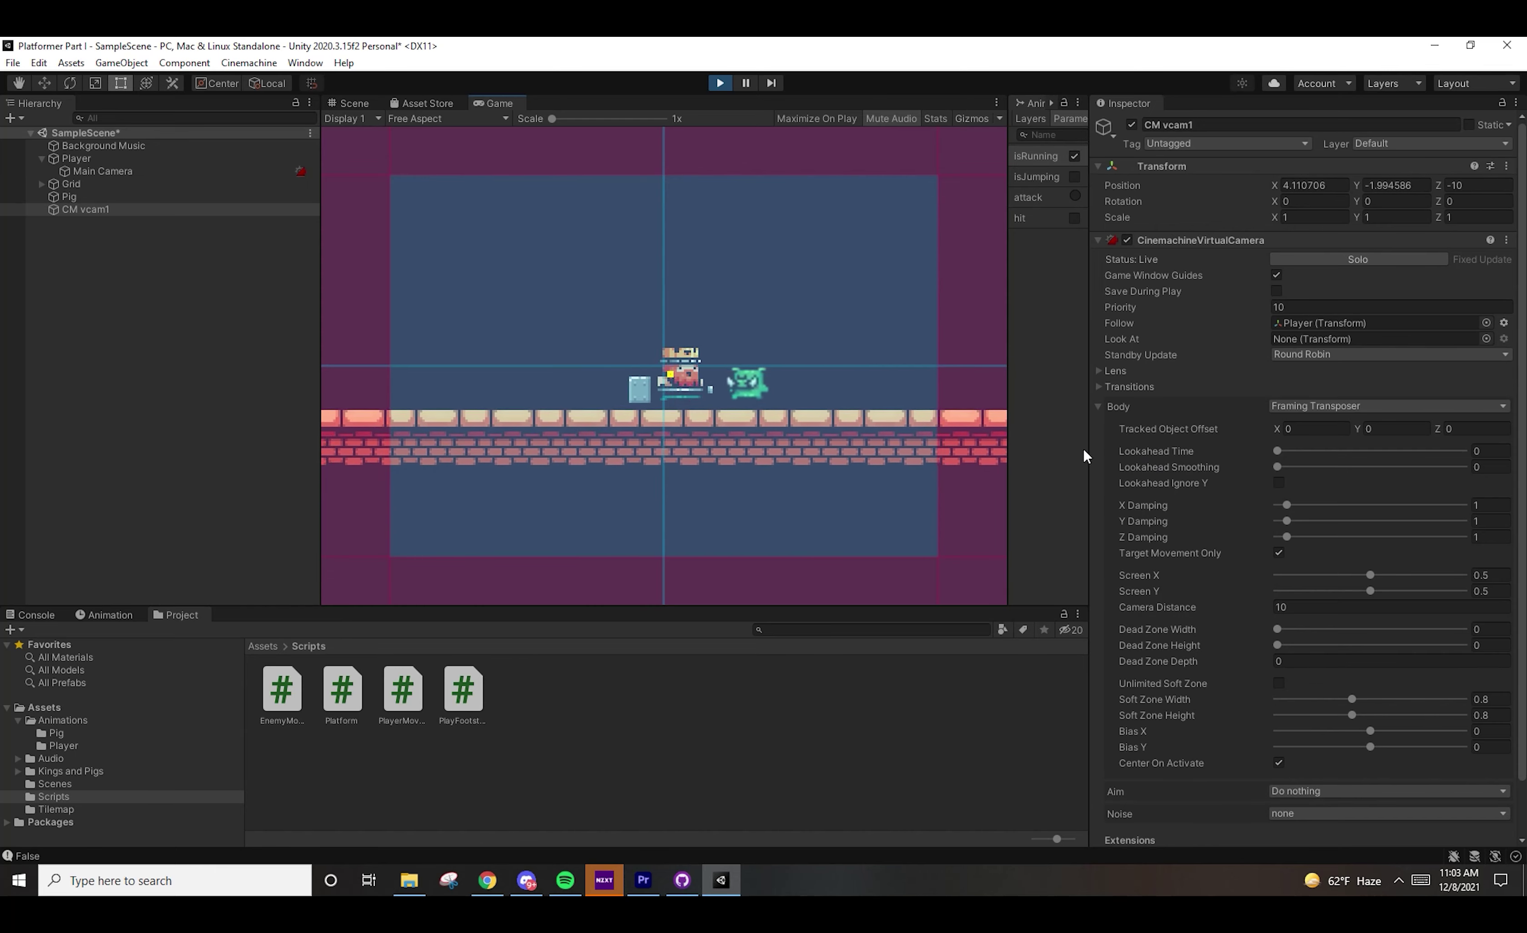
pyautogui.press('Right')
pyautogui.press('space')
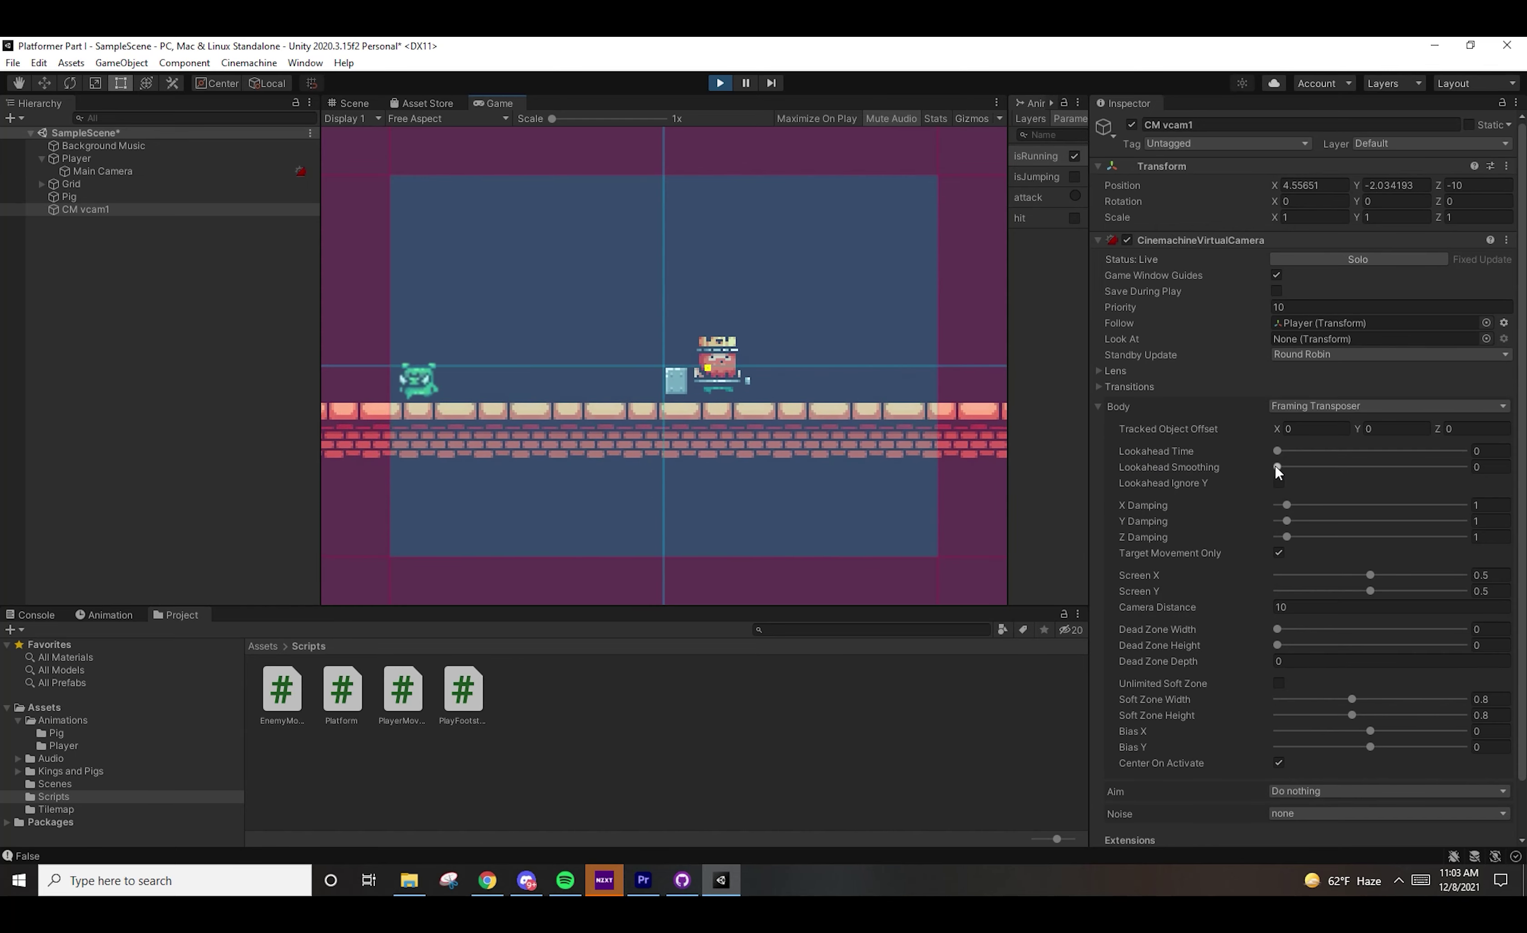
pyautogui.press('Right')
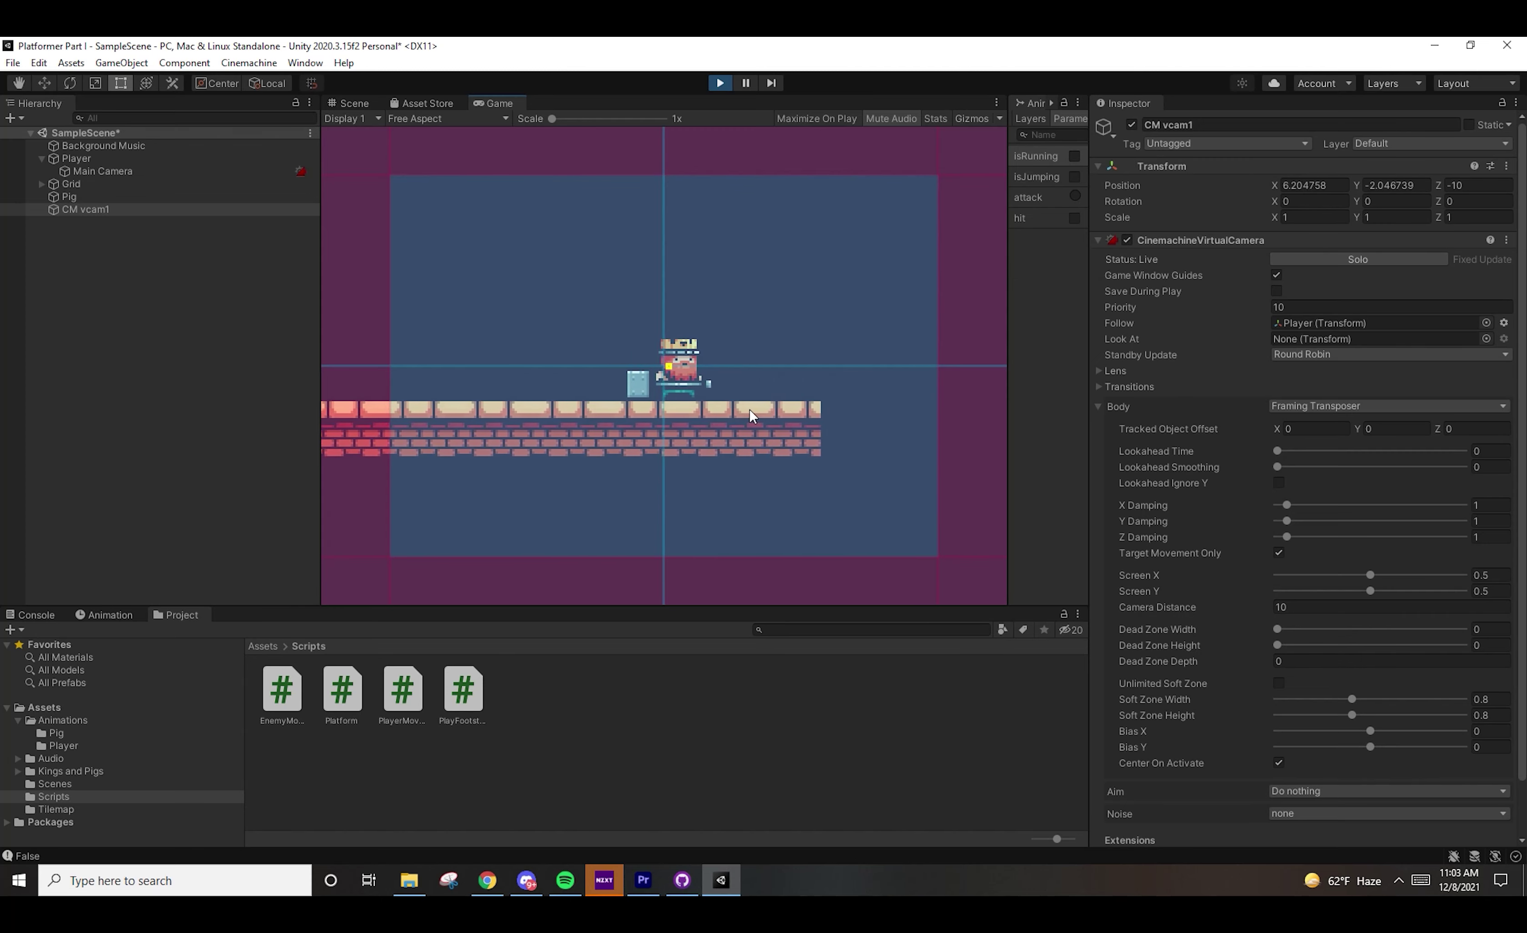
pyautogui.press('Right')
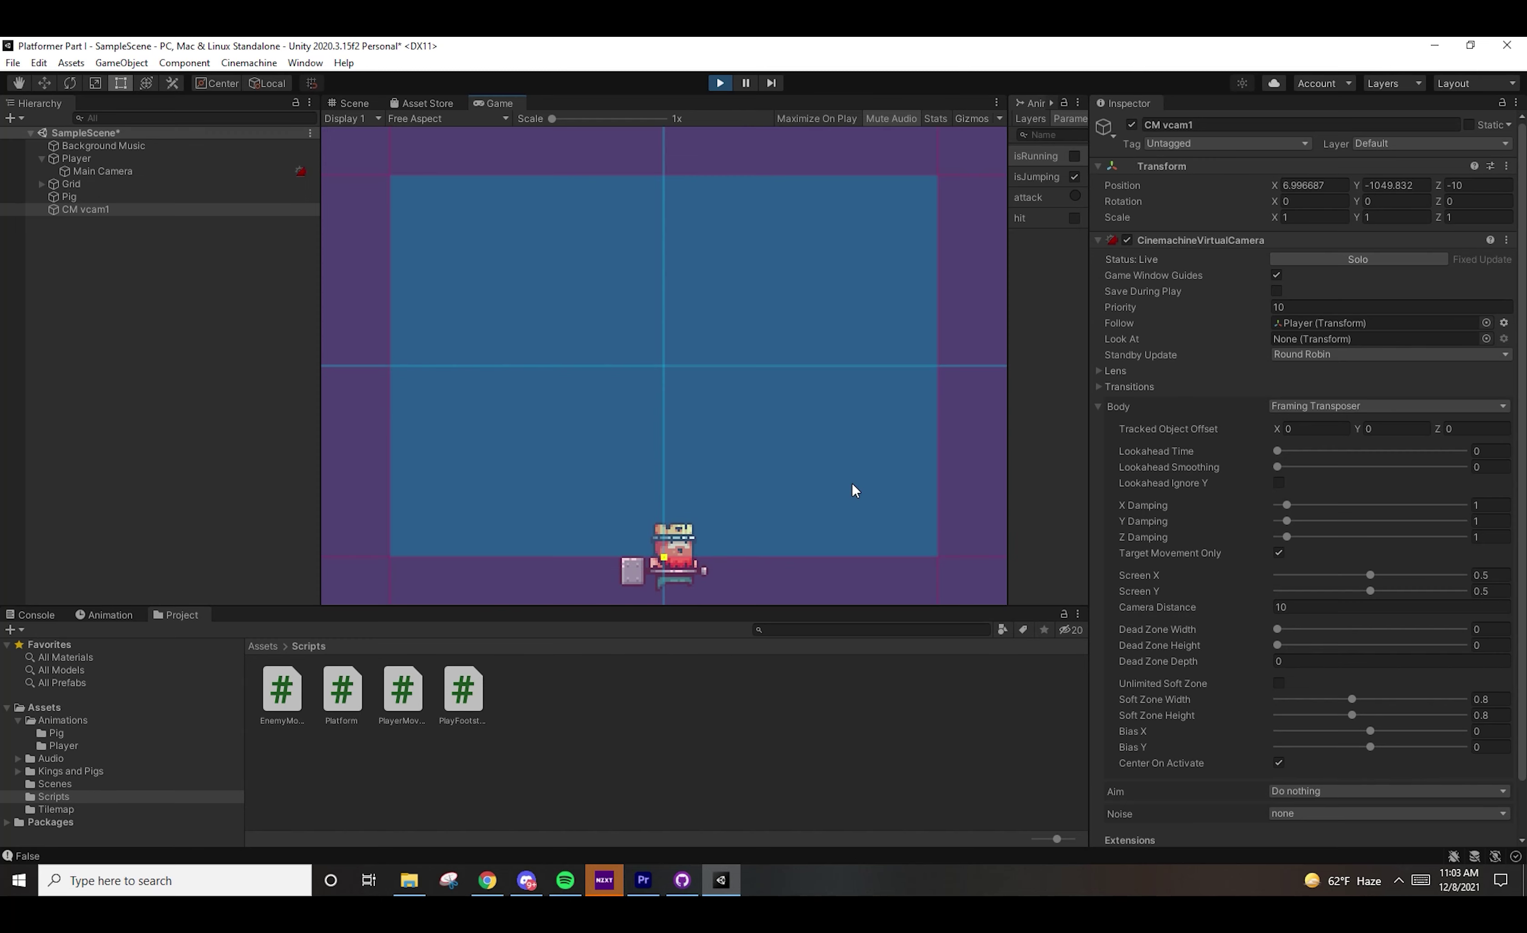
# Try a higher Lookahead Time and run the king along the lower floor to test the camera
pyautogui.moveTo(1277, 451); pyautogui.dragTo(1318, 451)
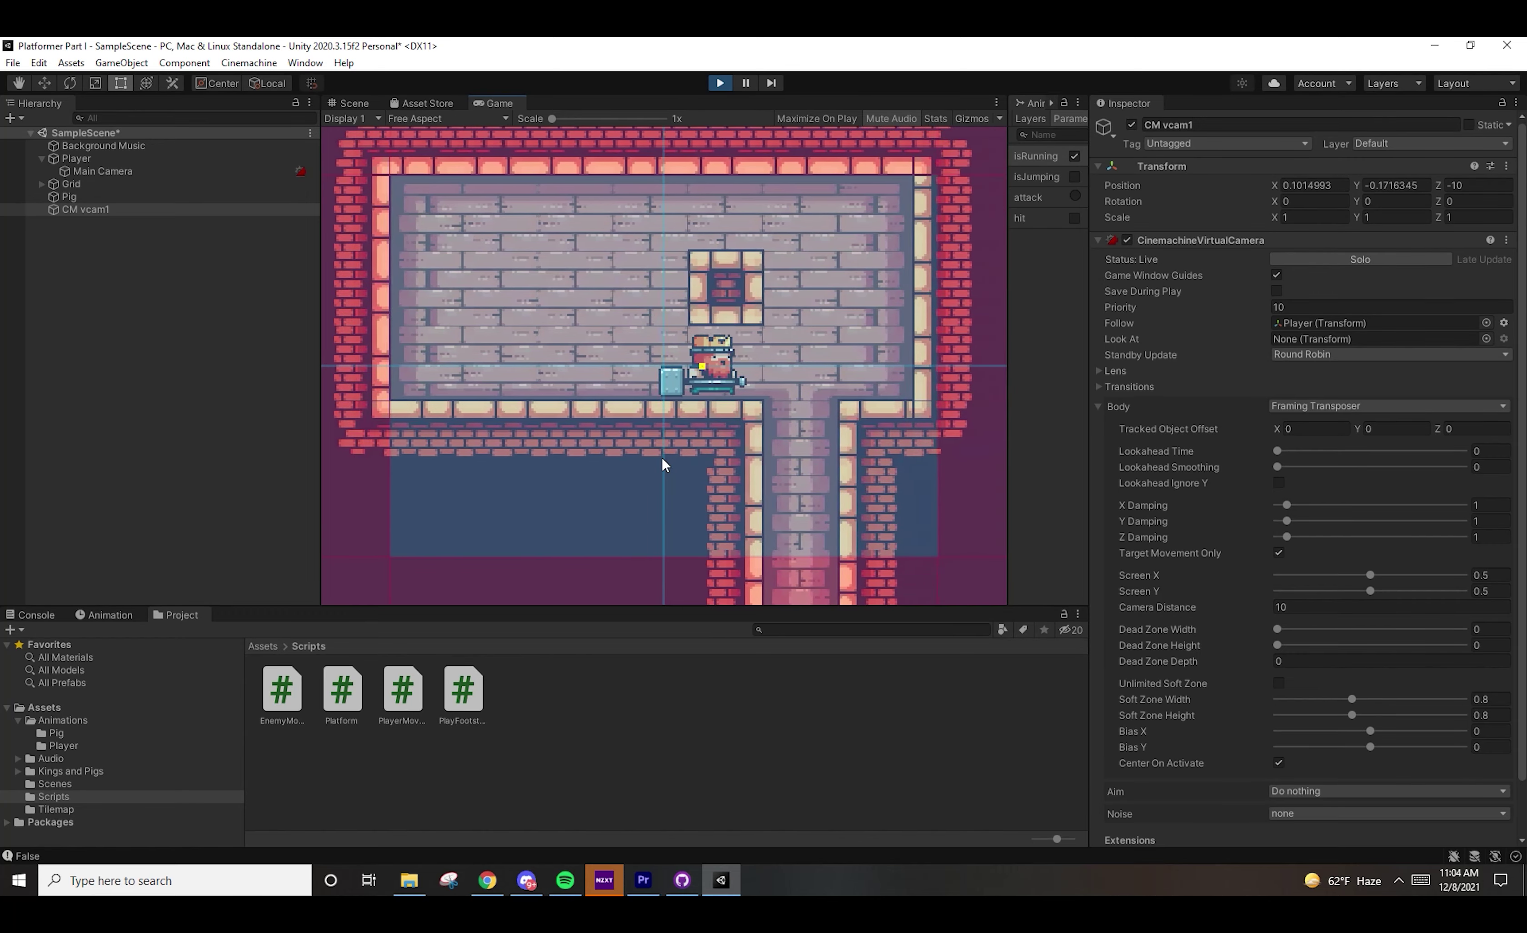
pyautogui.press('d')
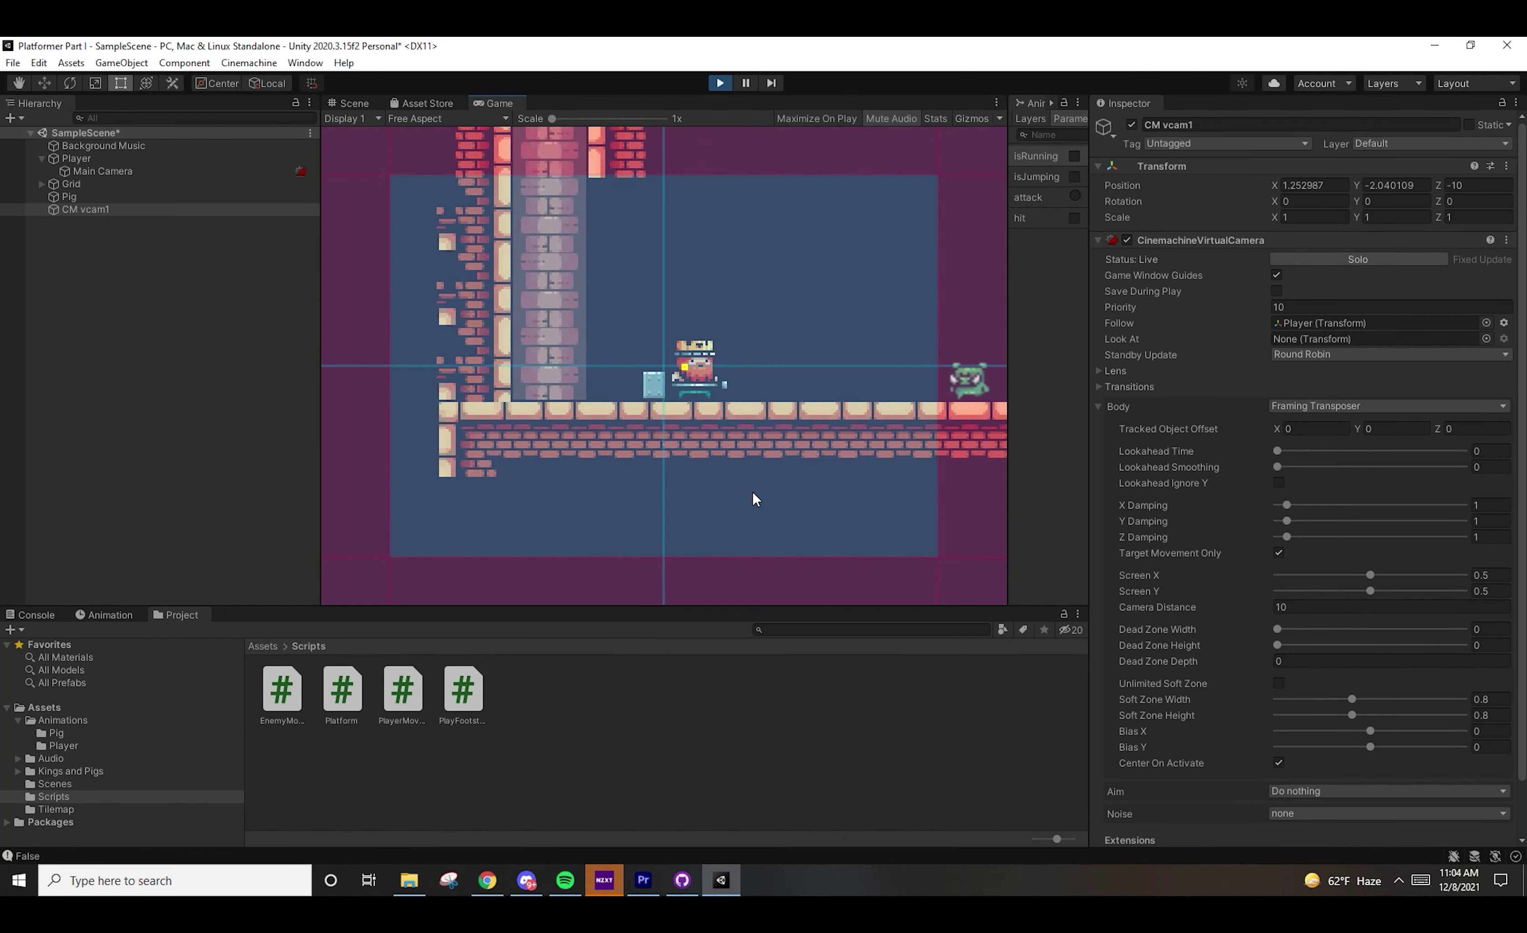
pyautogui.press('d')
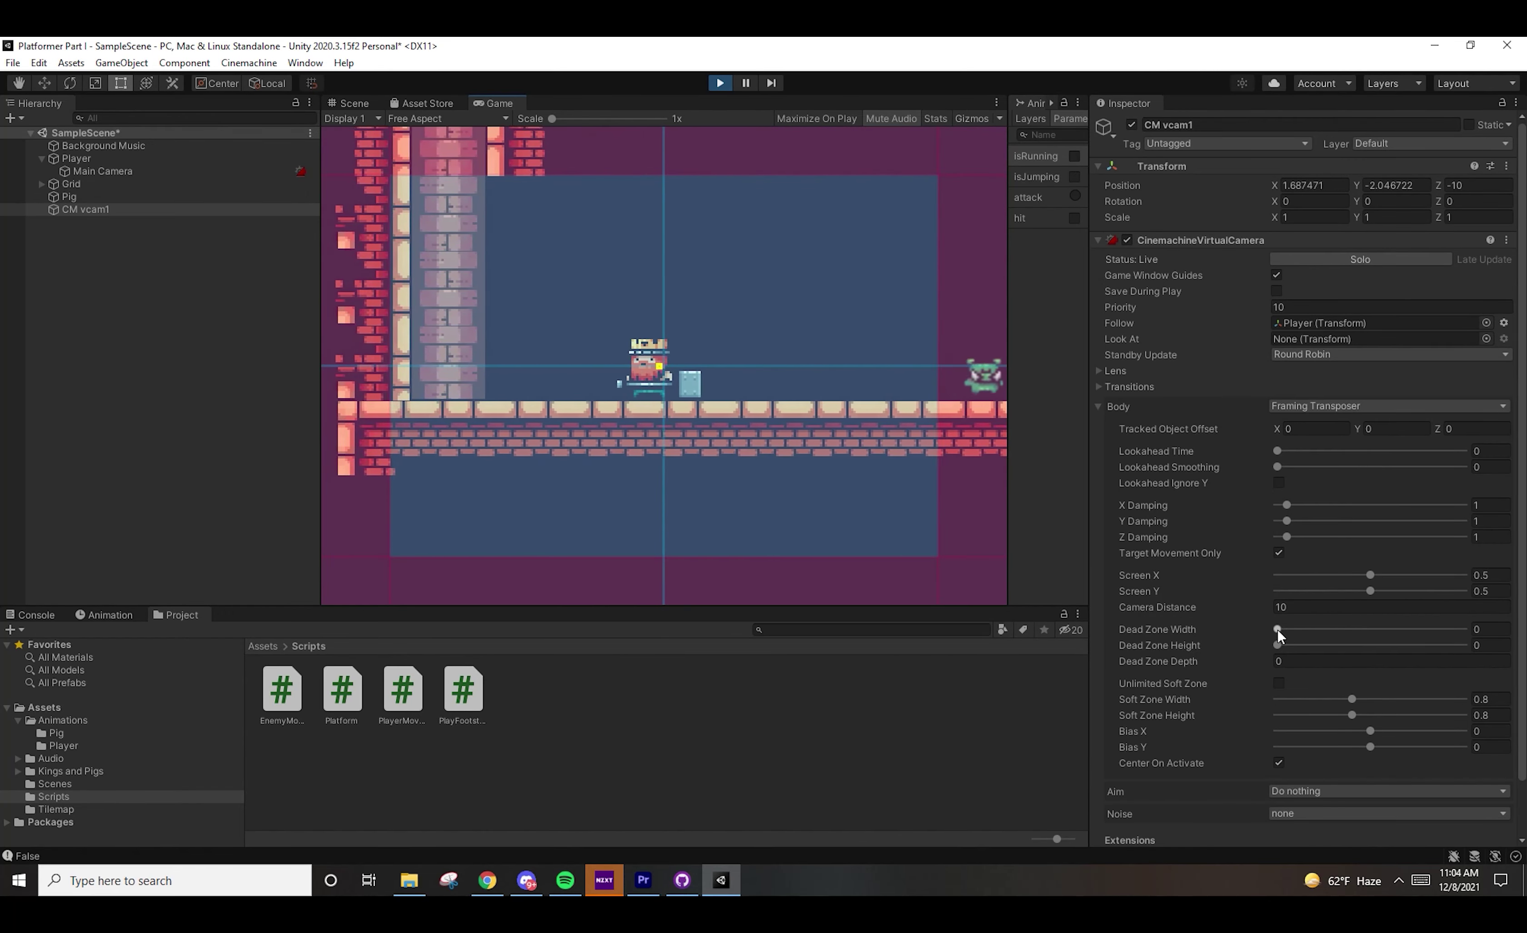
pyautogui.press('d')
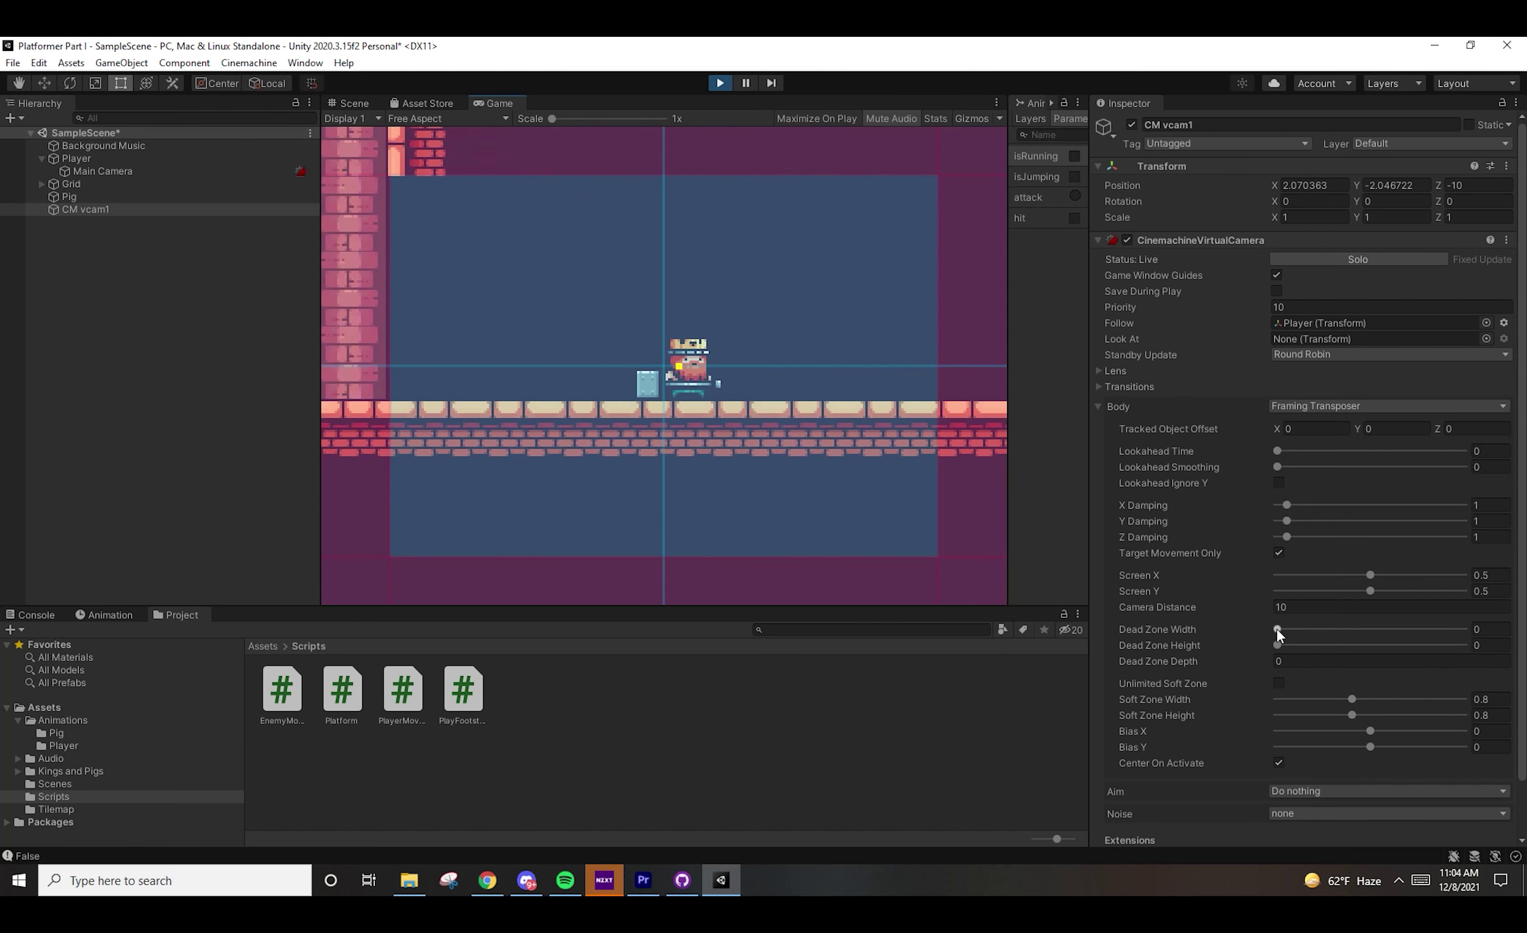
# Set Dead Zone Width to about 0.411 and Dead Zone Height to about 0.367, and move the king back and forth inside the zone
pyautogui.click(1277, 629)
pyautogui.moveTo(1277, 628); pyautogui.dragTo(1316, 628)
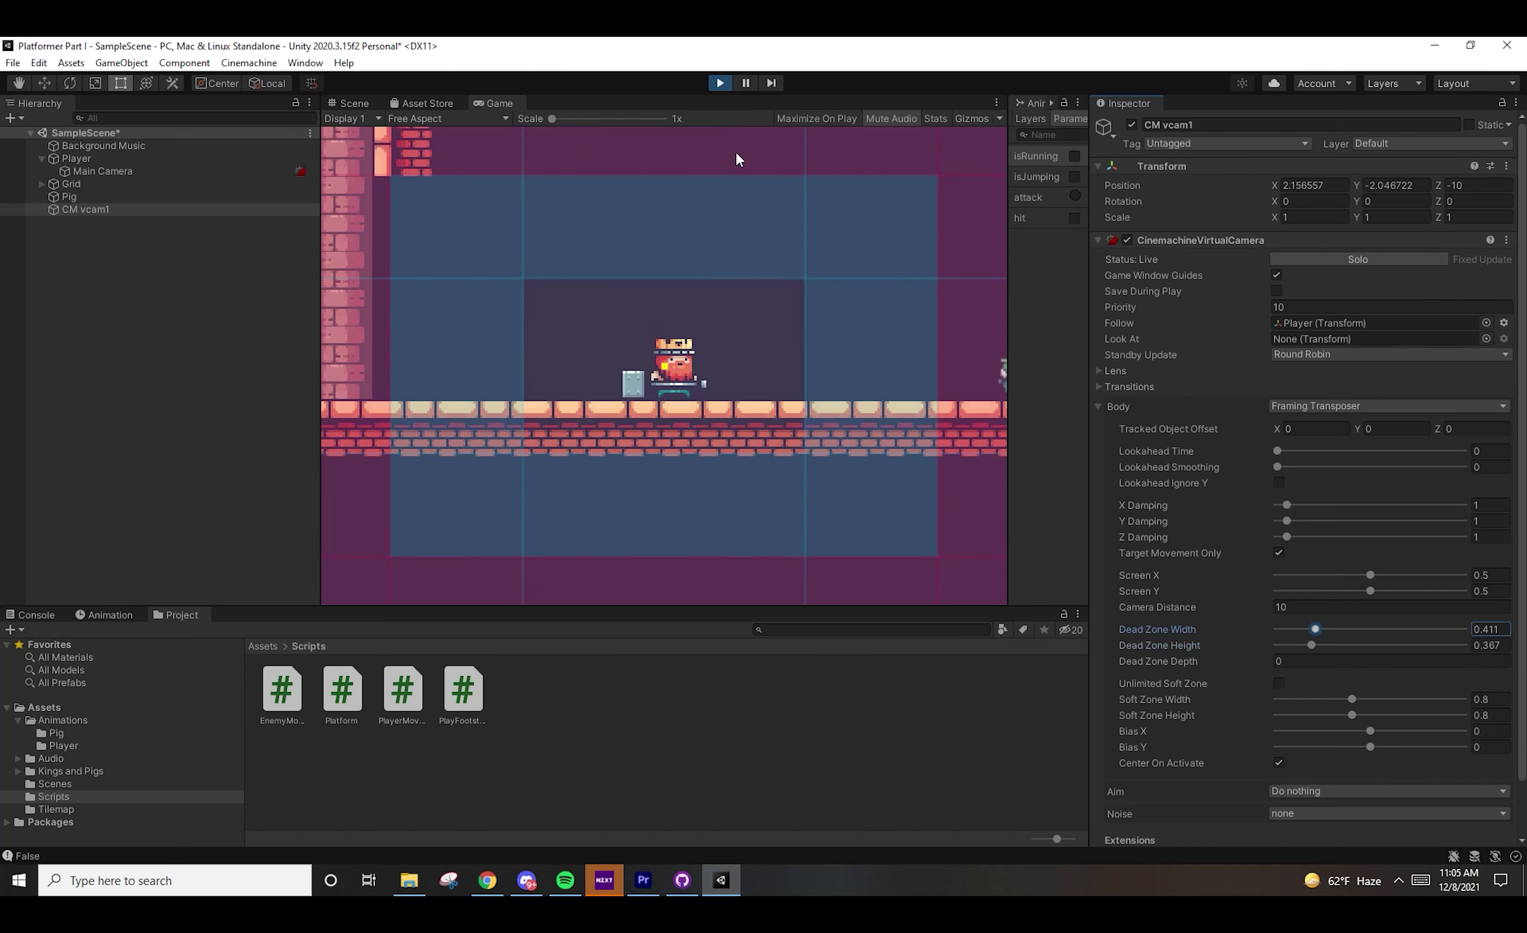
pyautogui.press('a')
pyautogui.press('d')
pyautogui.press('a')
pyautogui.press('d')
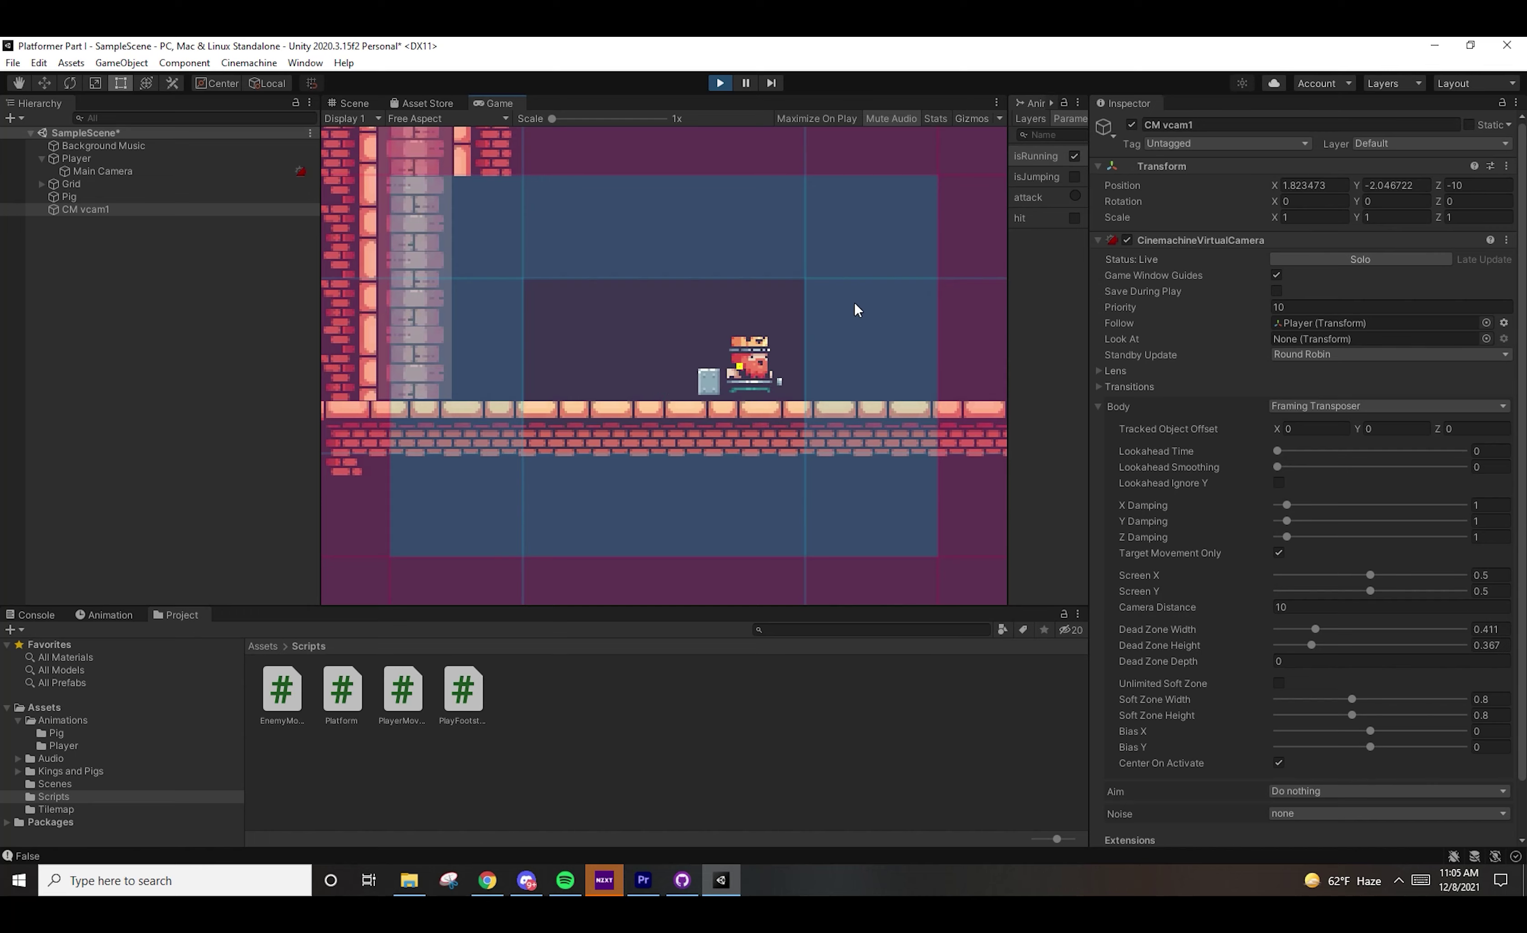
# Run the king back and forth across the dead zone's side edges, with a jump, to examine when the camera starts following
pyautogui.press('d')
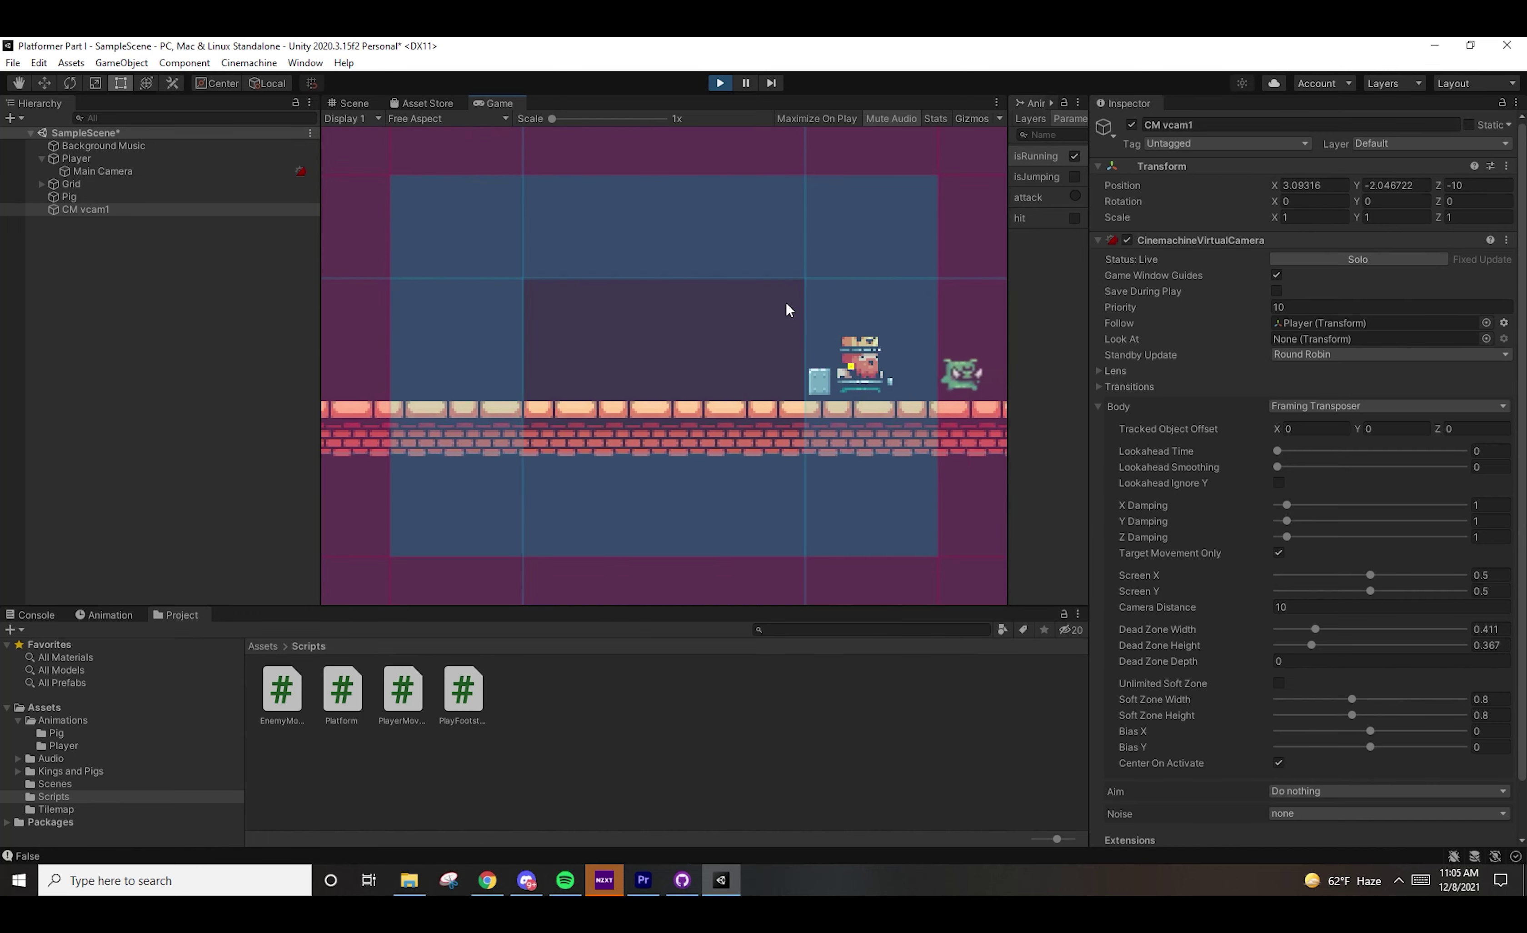
pyautogui.press('a')
pyautogui.press('d')
pyautogui.press('a')
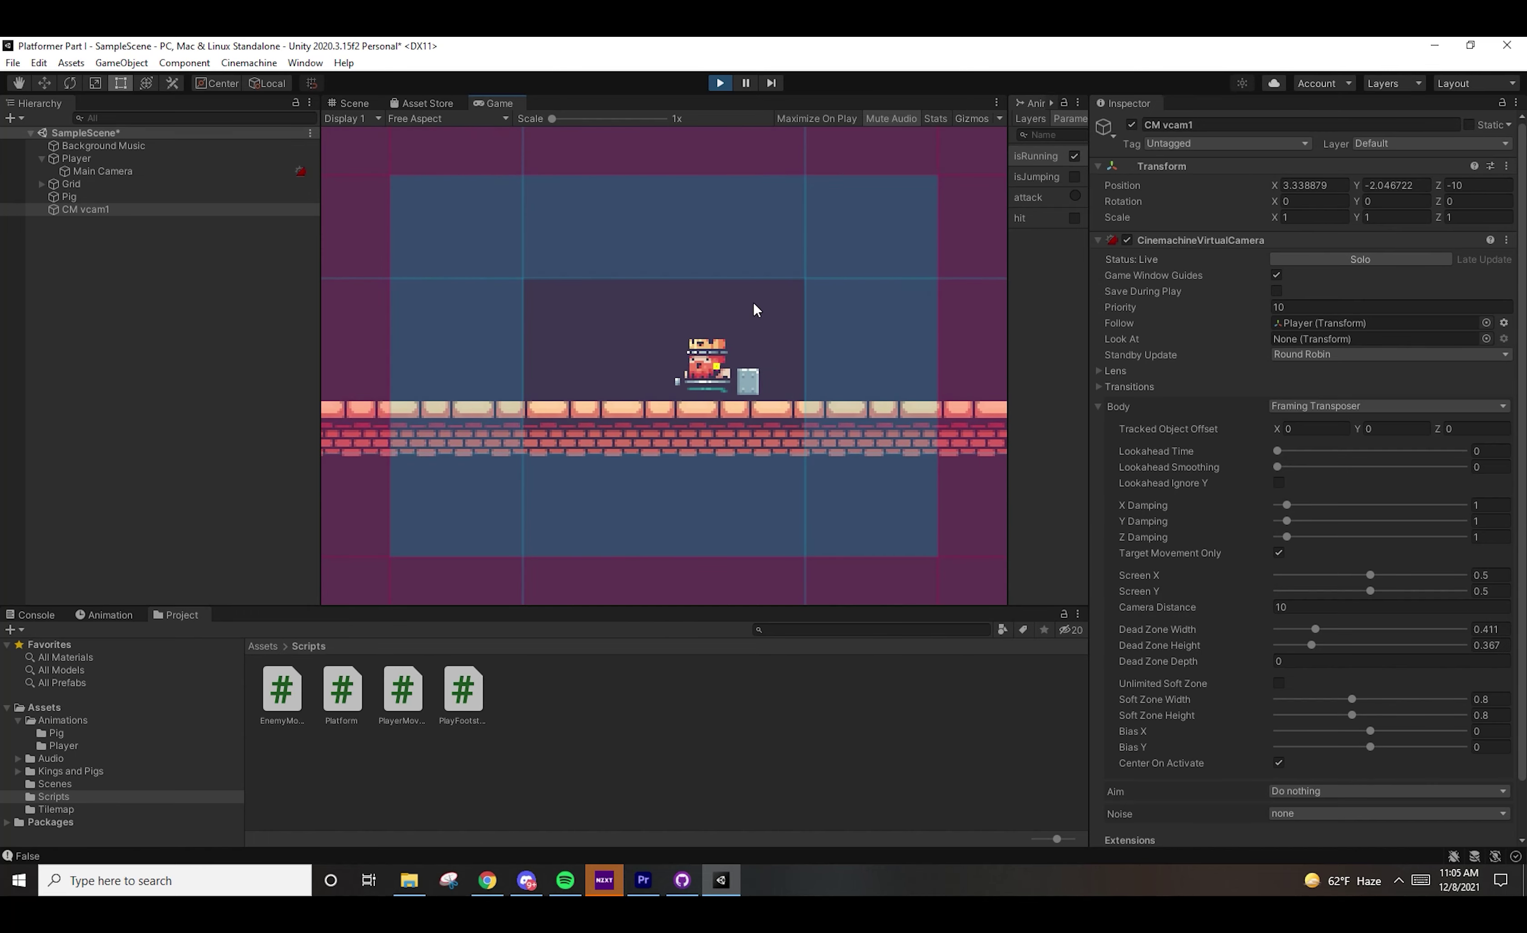
pyautogui.press('d')
pyautogui.press('a')
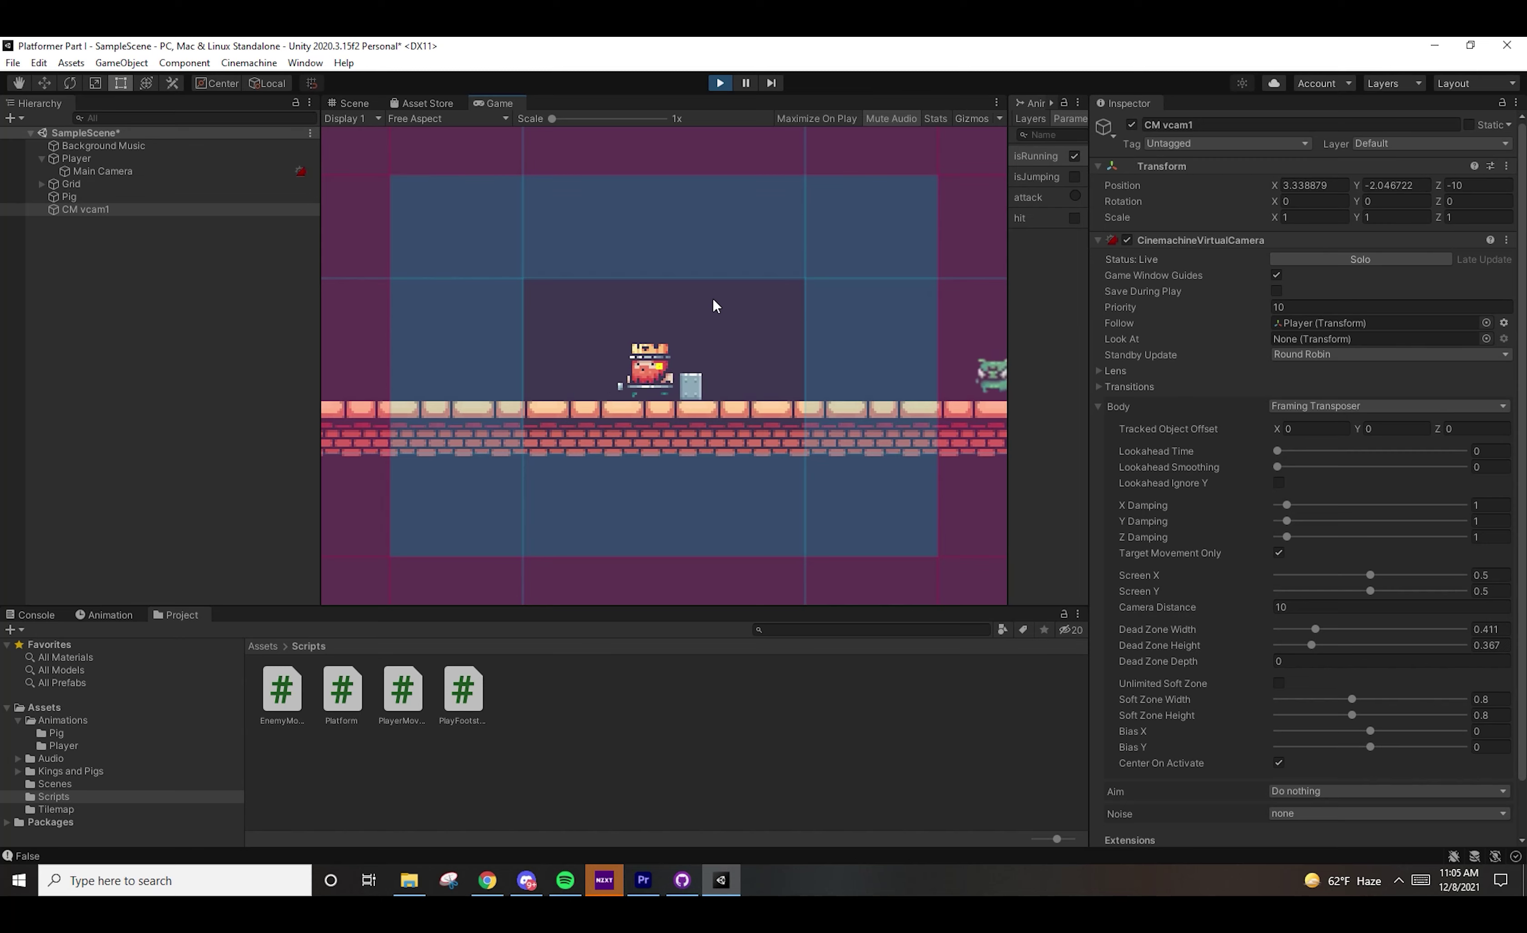
pyautogui.press('d')
pyautogui.press('a')
pyautogui.press('space')
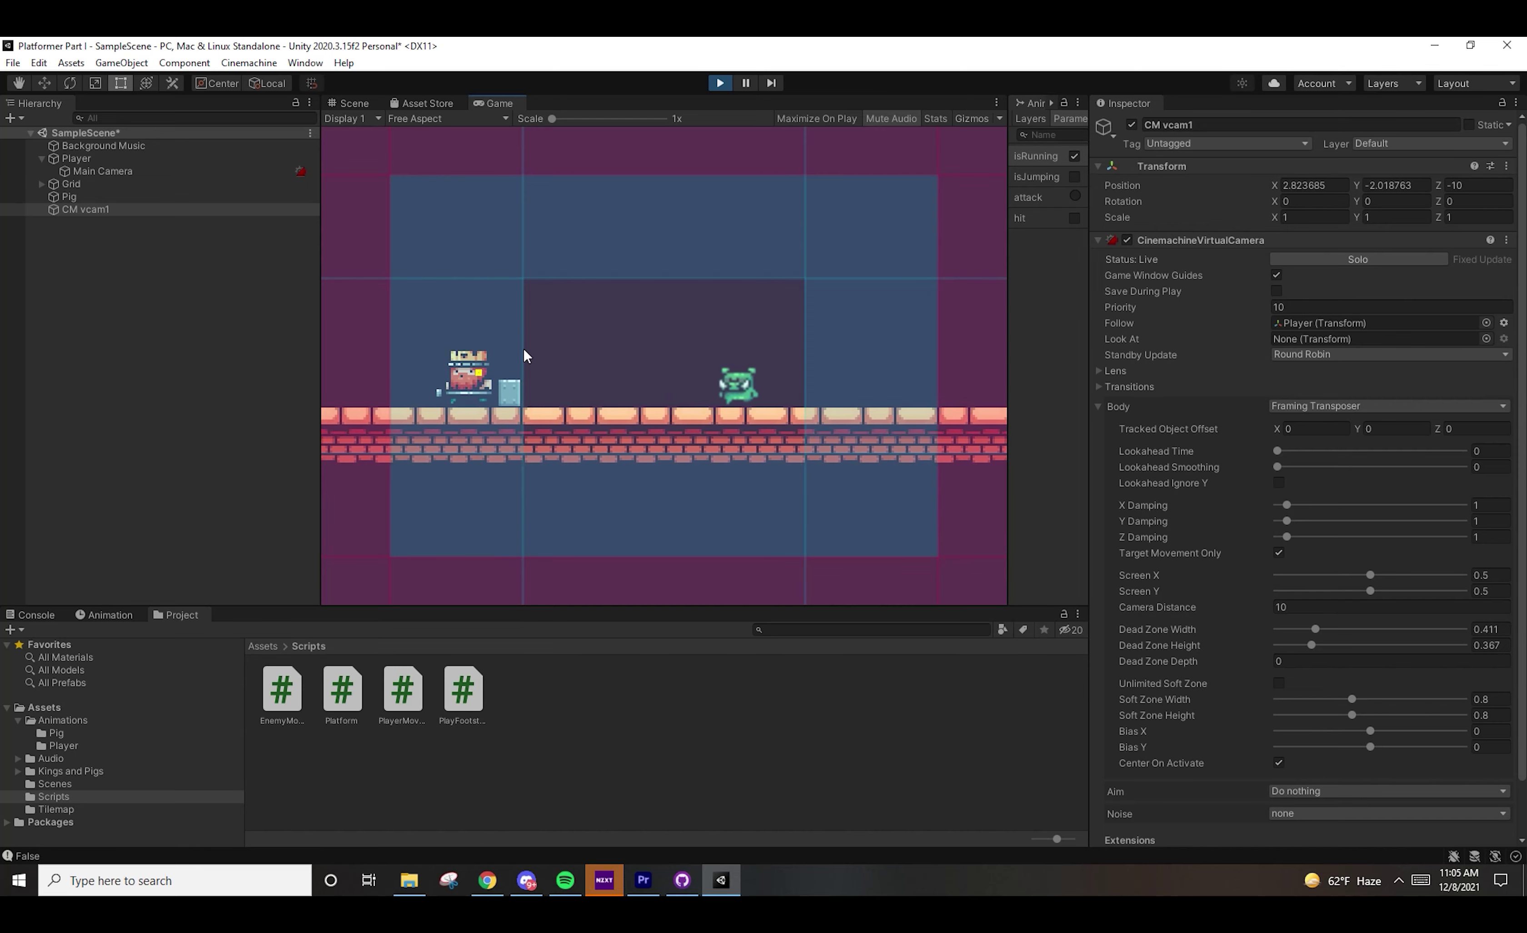
pyautogui.press('d')
pyautogui.press('a')
pyautogui.press('d')
pyautogui.press('a')
pyautogui.press('d')
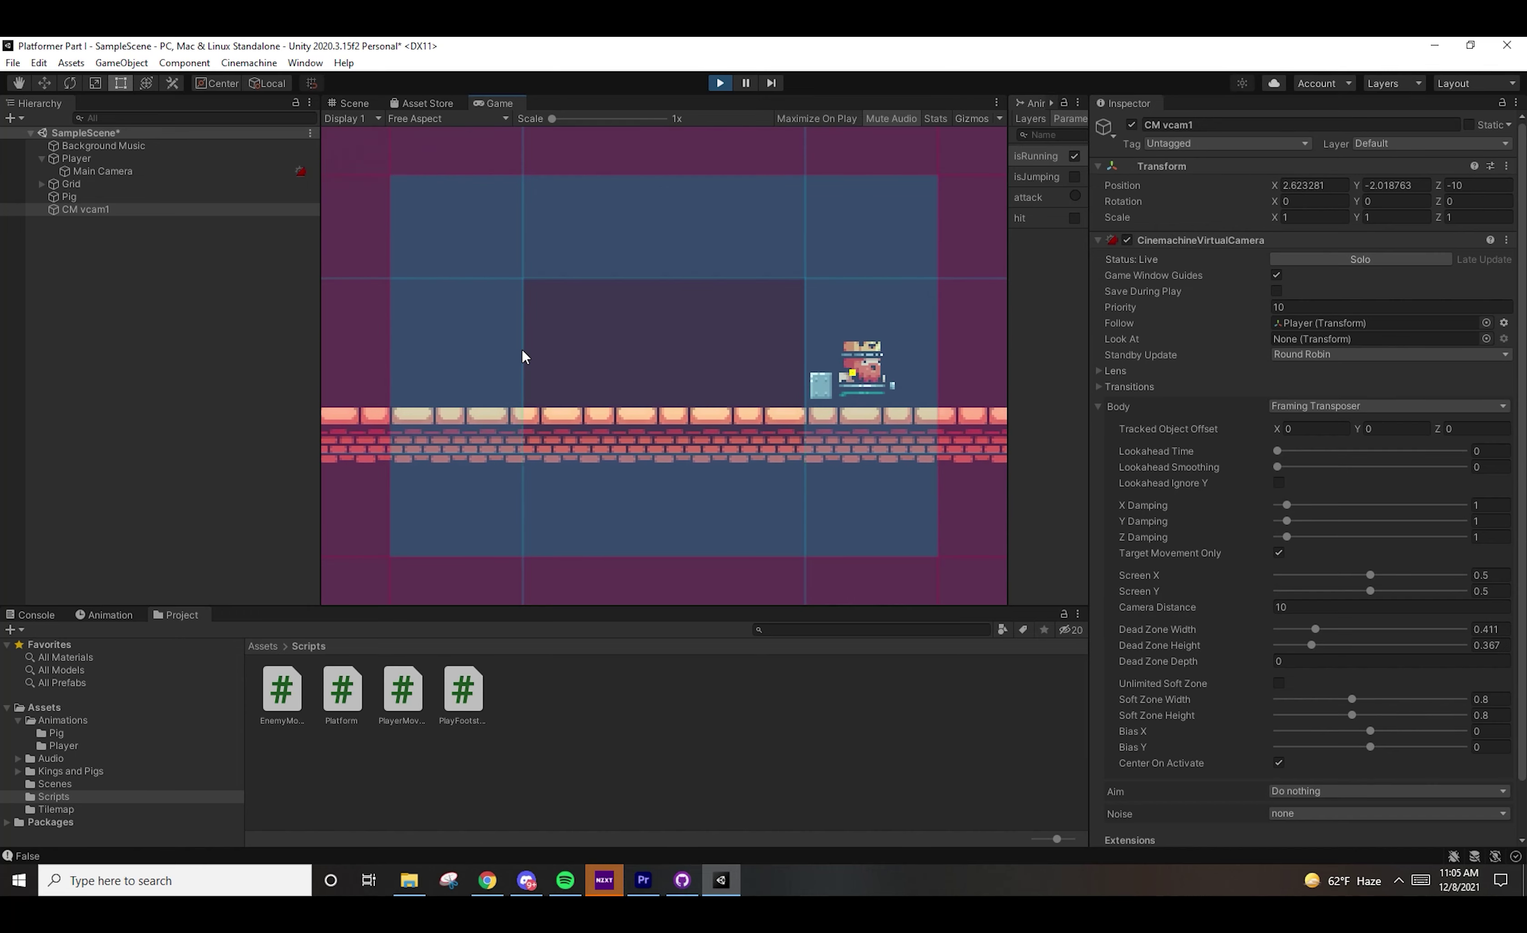
pyautogui.press('a')
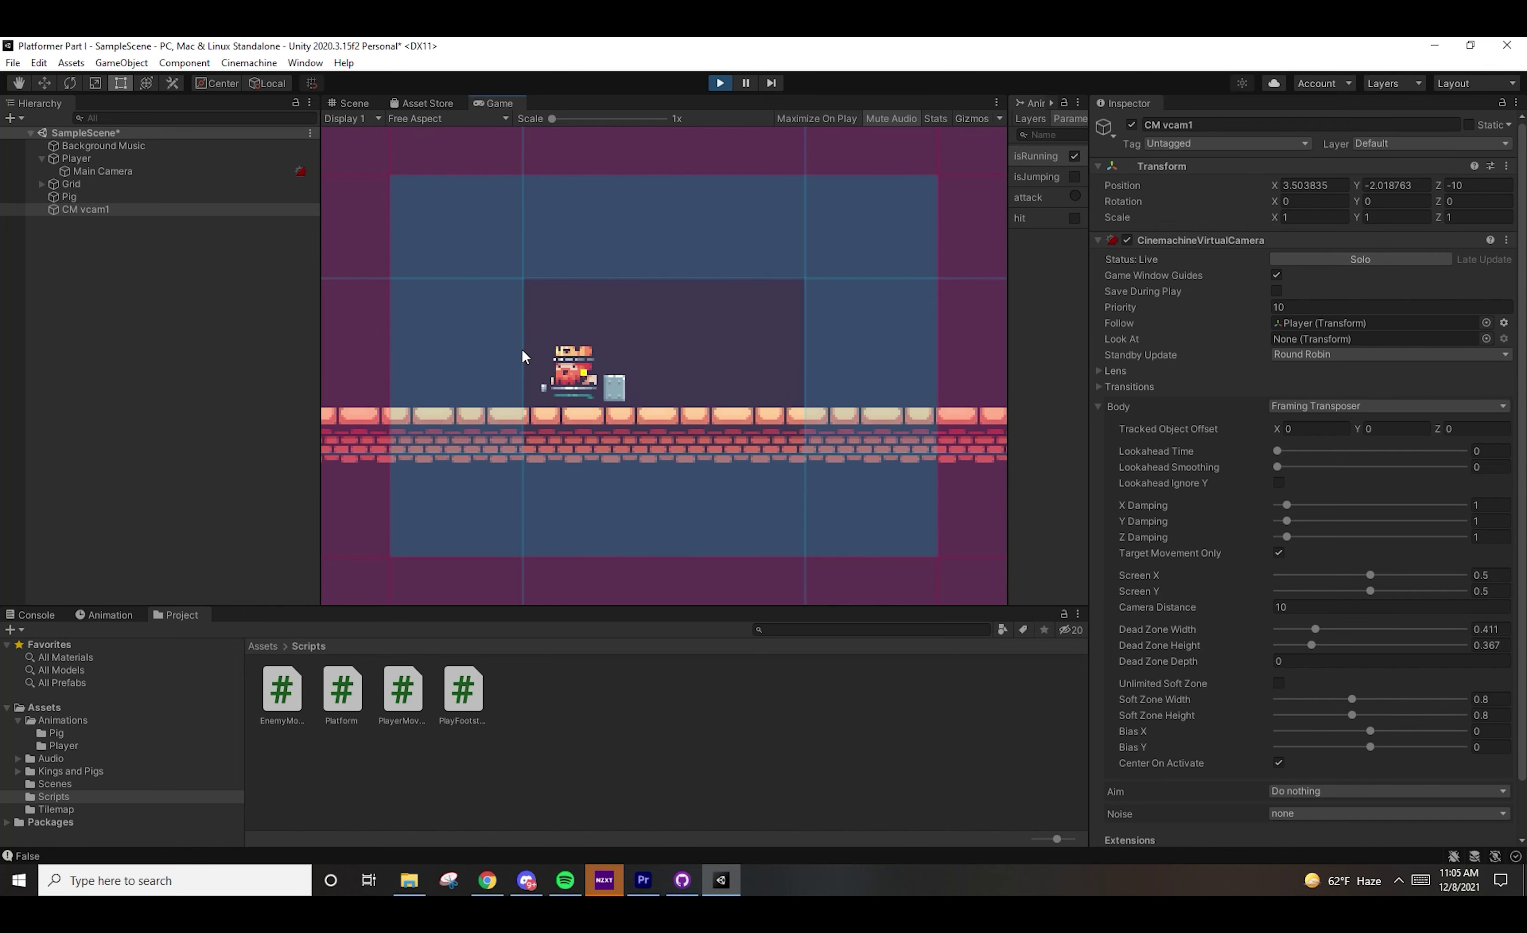
pyautogui.press('d')
pyautogui.press('d')
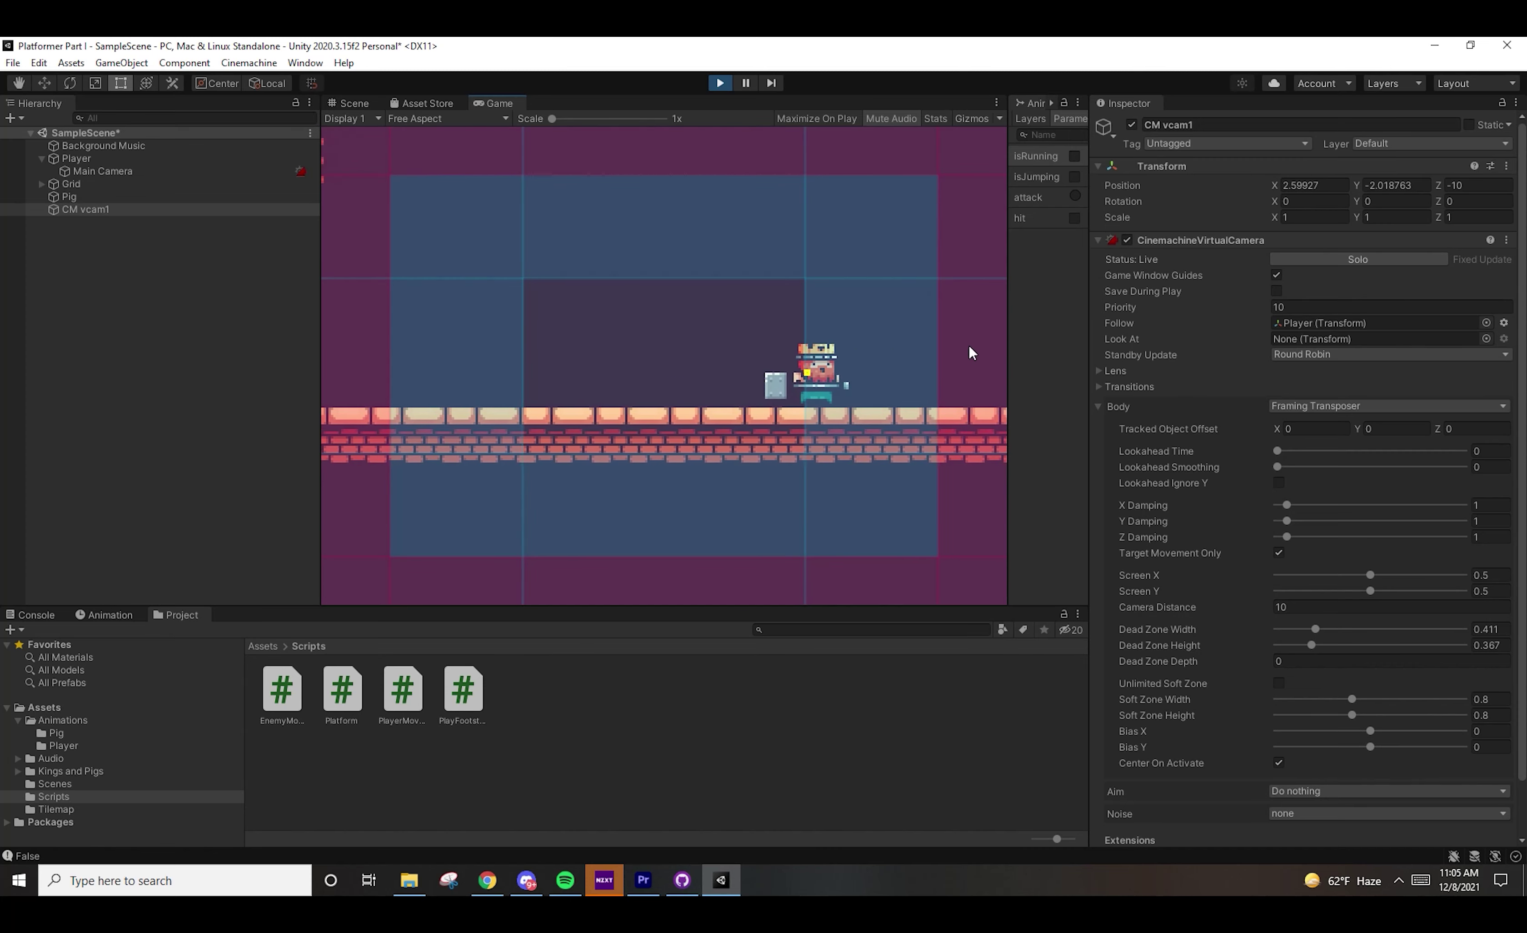
pyautogui.press('a')
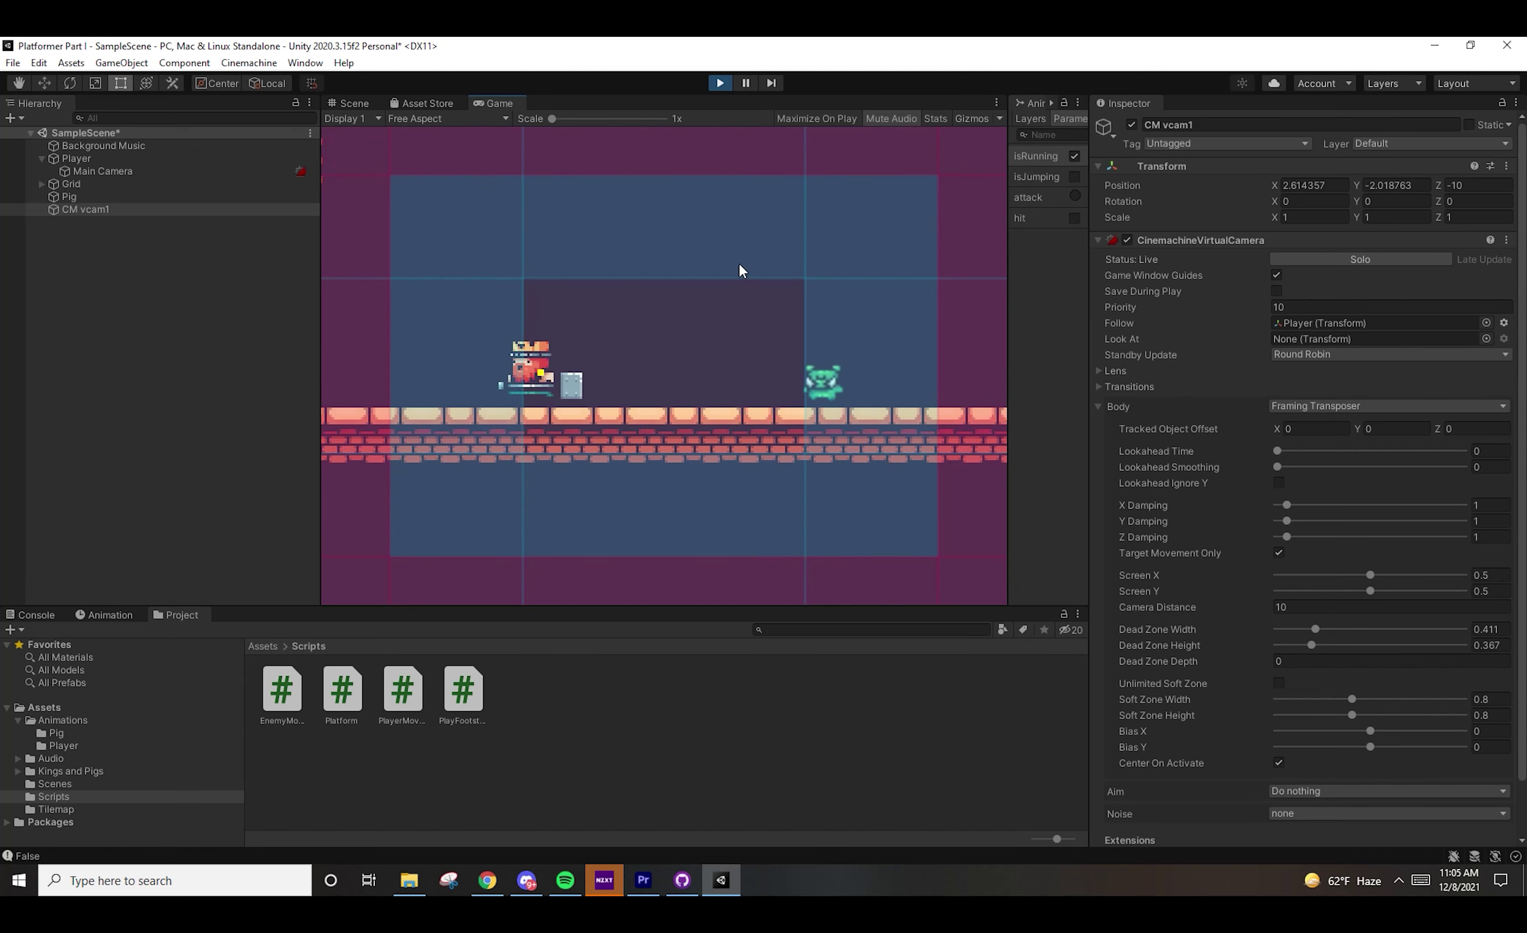
pyautogui.press('d')
pyautogui.press('a')
pyautogui.press('d')
pyautogui.press('a')
pyautogui.press('d')
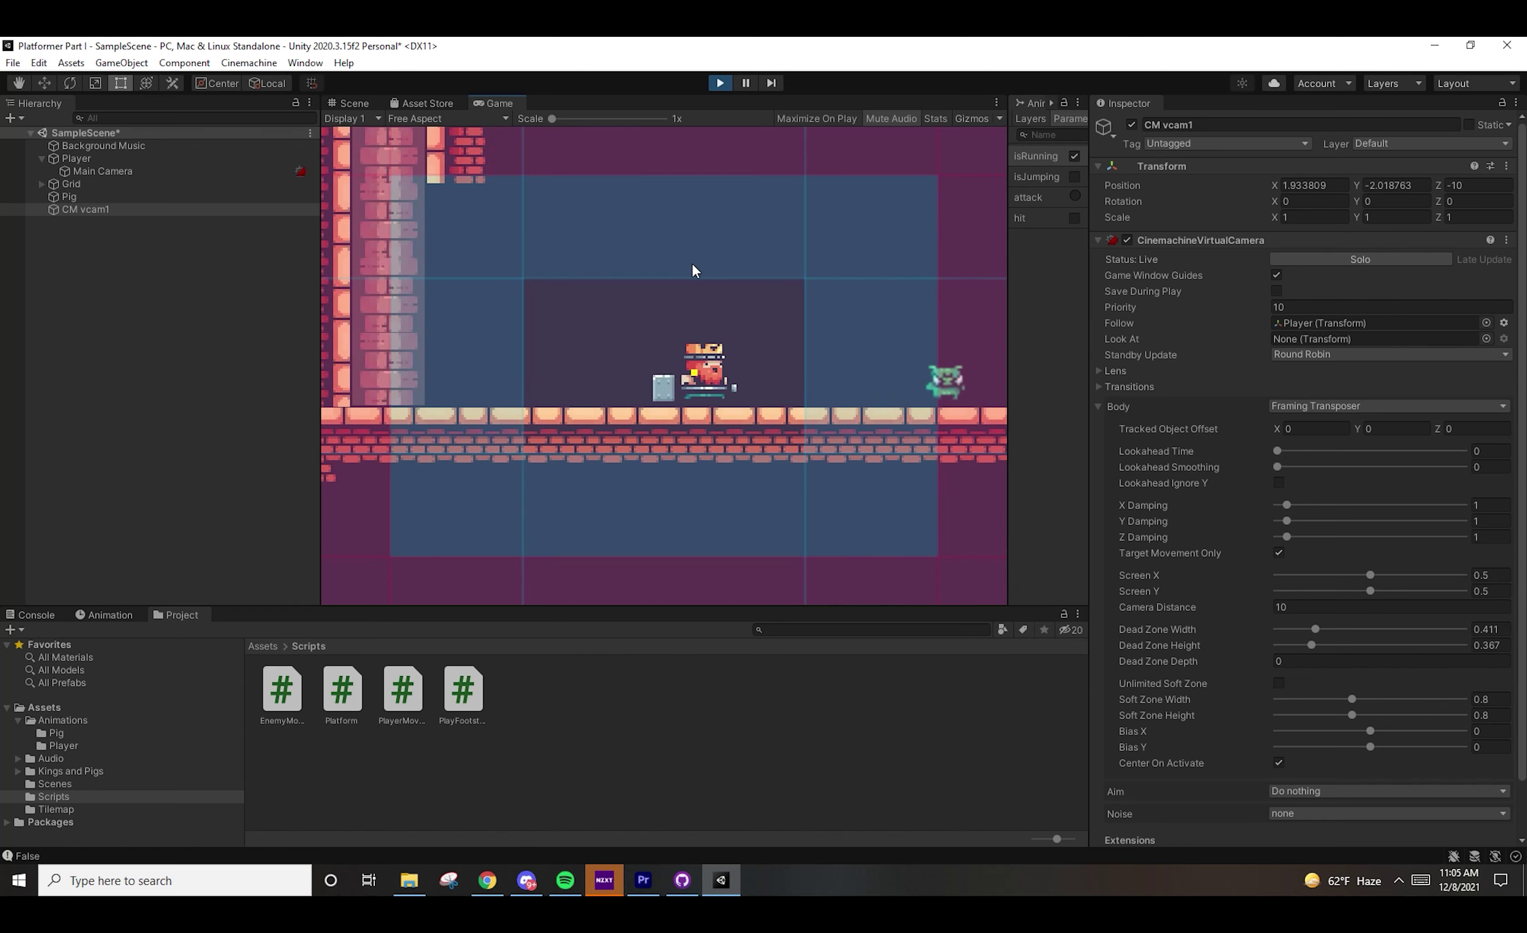
pyautogui.press('a')
pyautogui.press('d')
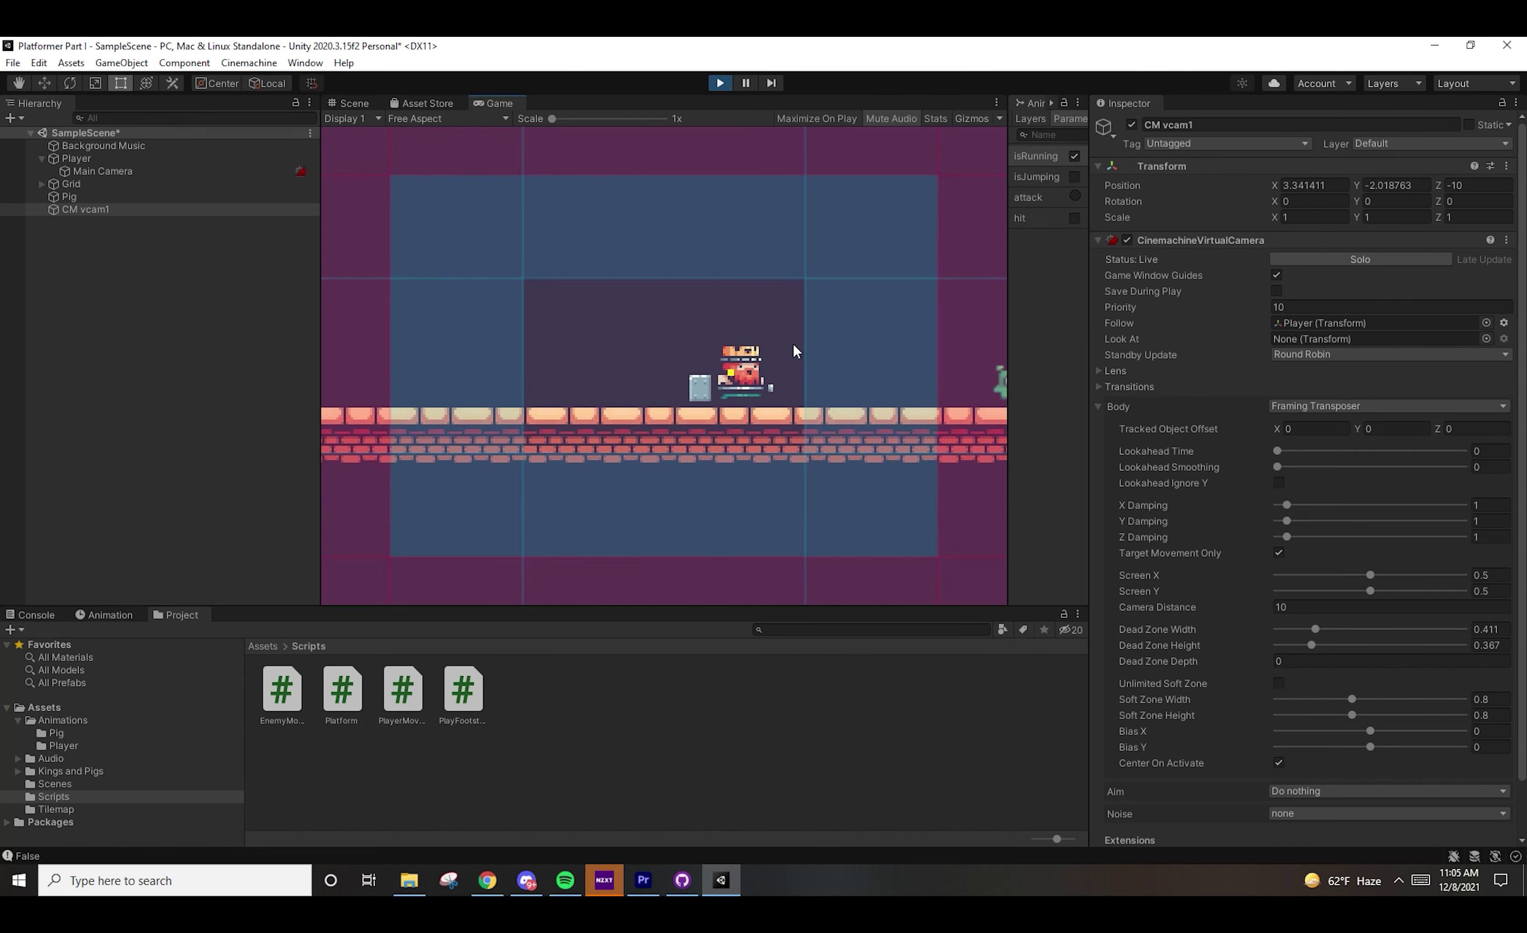
pyautogui.press('d')
pyautogui.press('a')
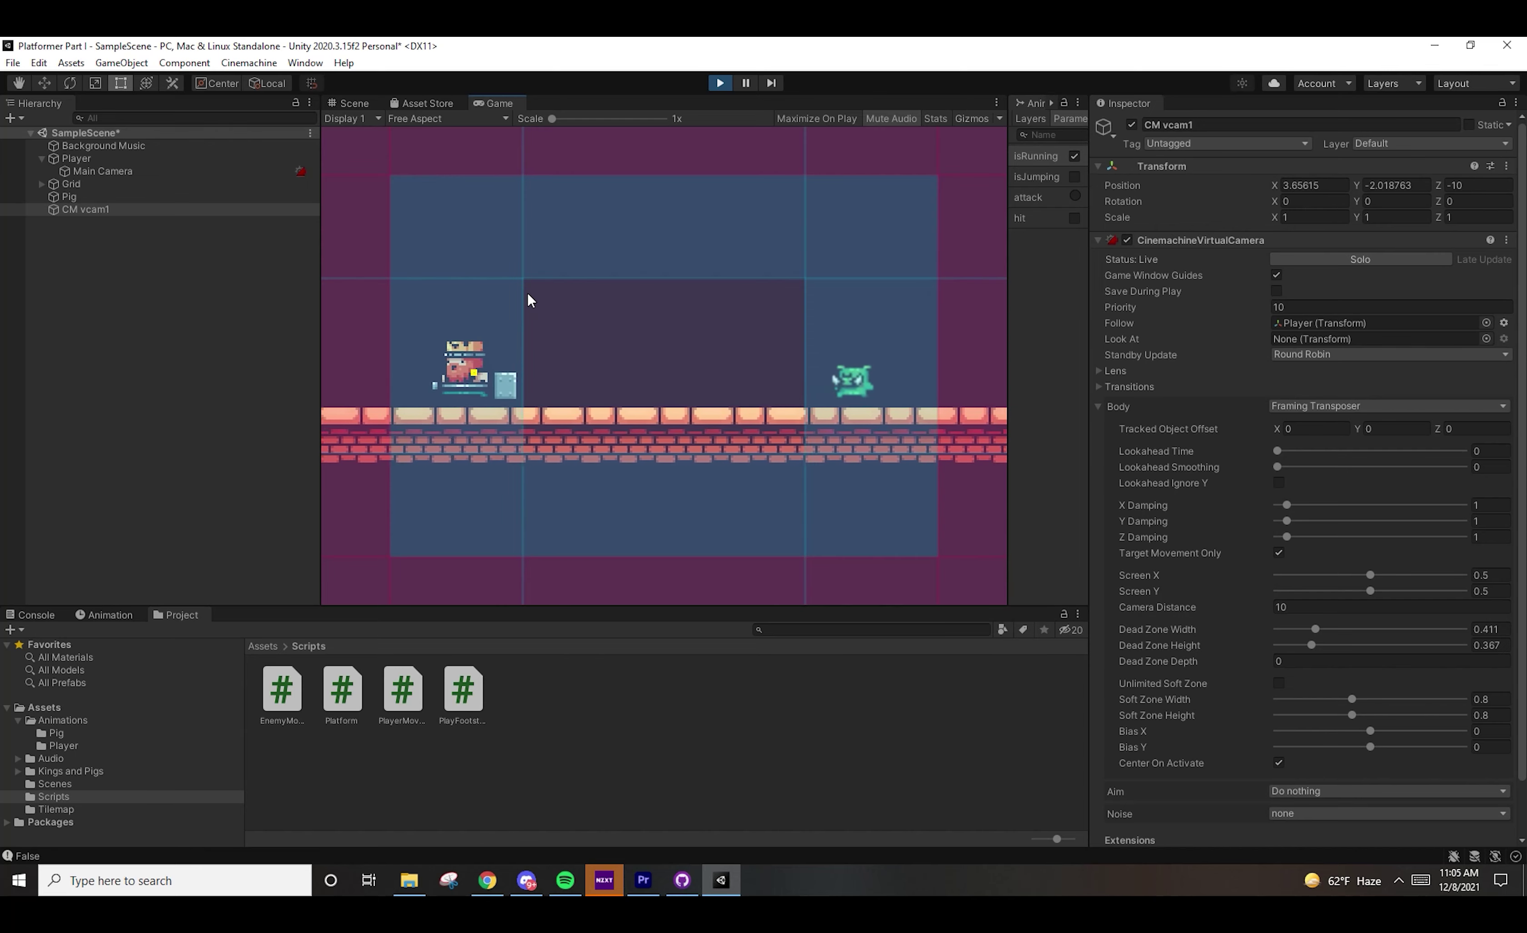
pyautogui.press('d')
pyautogui.press('a')
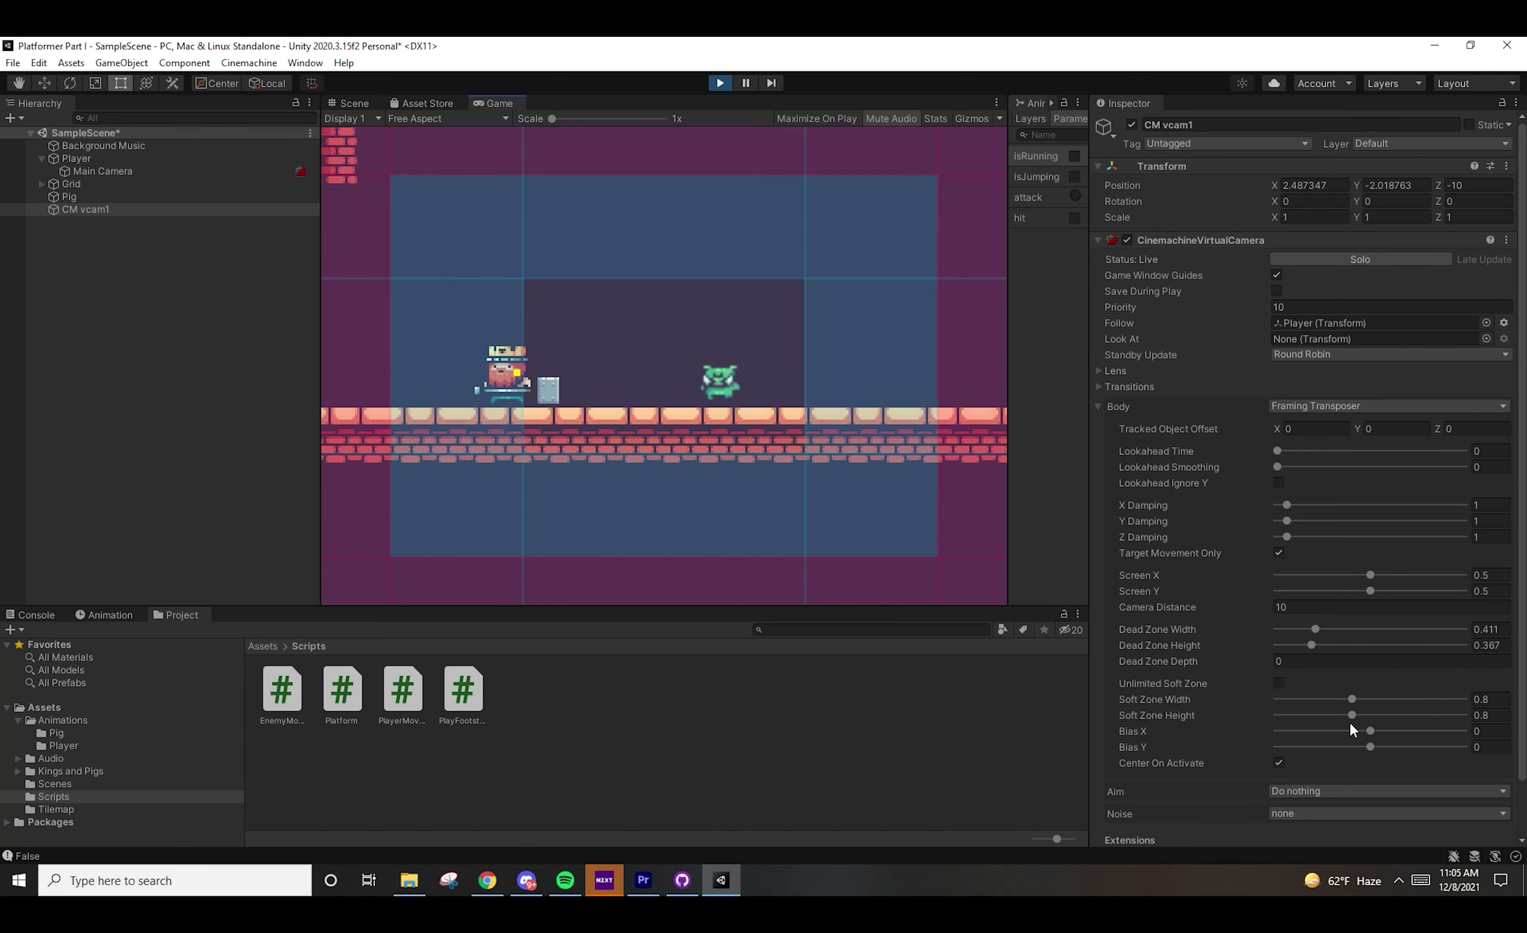
# Reduce Soft Zone Width to 0 and Soft Zone Height to about 0.492, and run and jump with the king to test the tight framing
pyautogui.moveTo(1348, 699); pyautogui.dragTo(1277, 700)
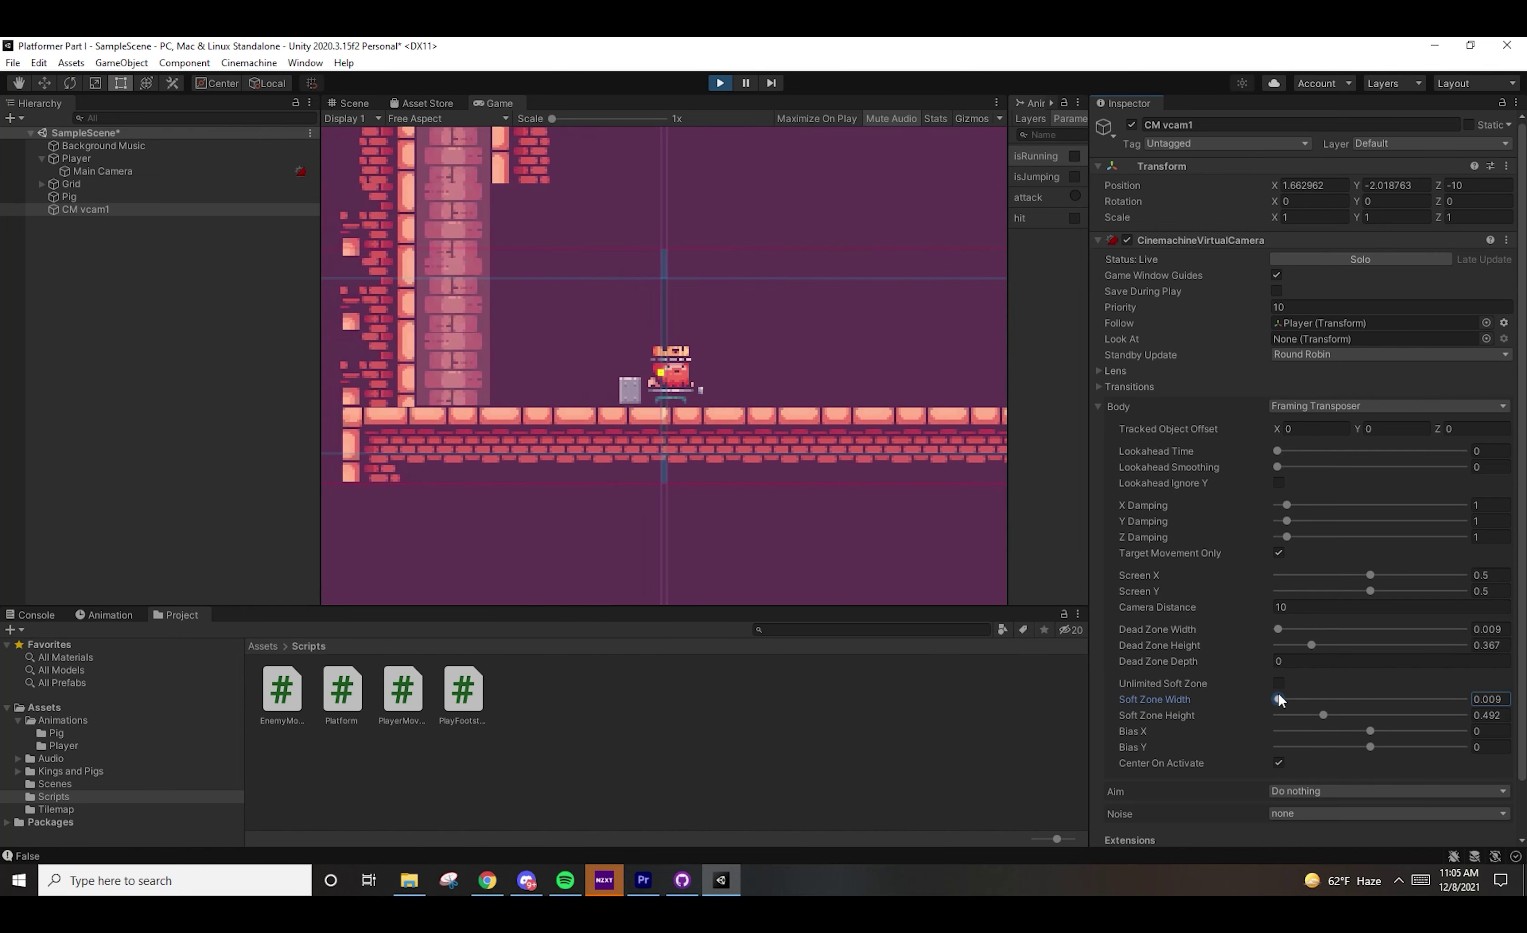
pyautogui.click(795, 496)
pyautogui.press('d')
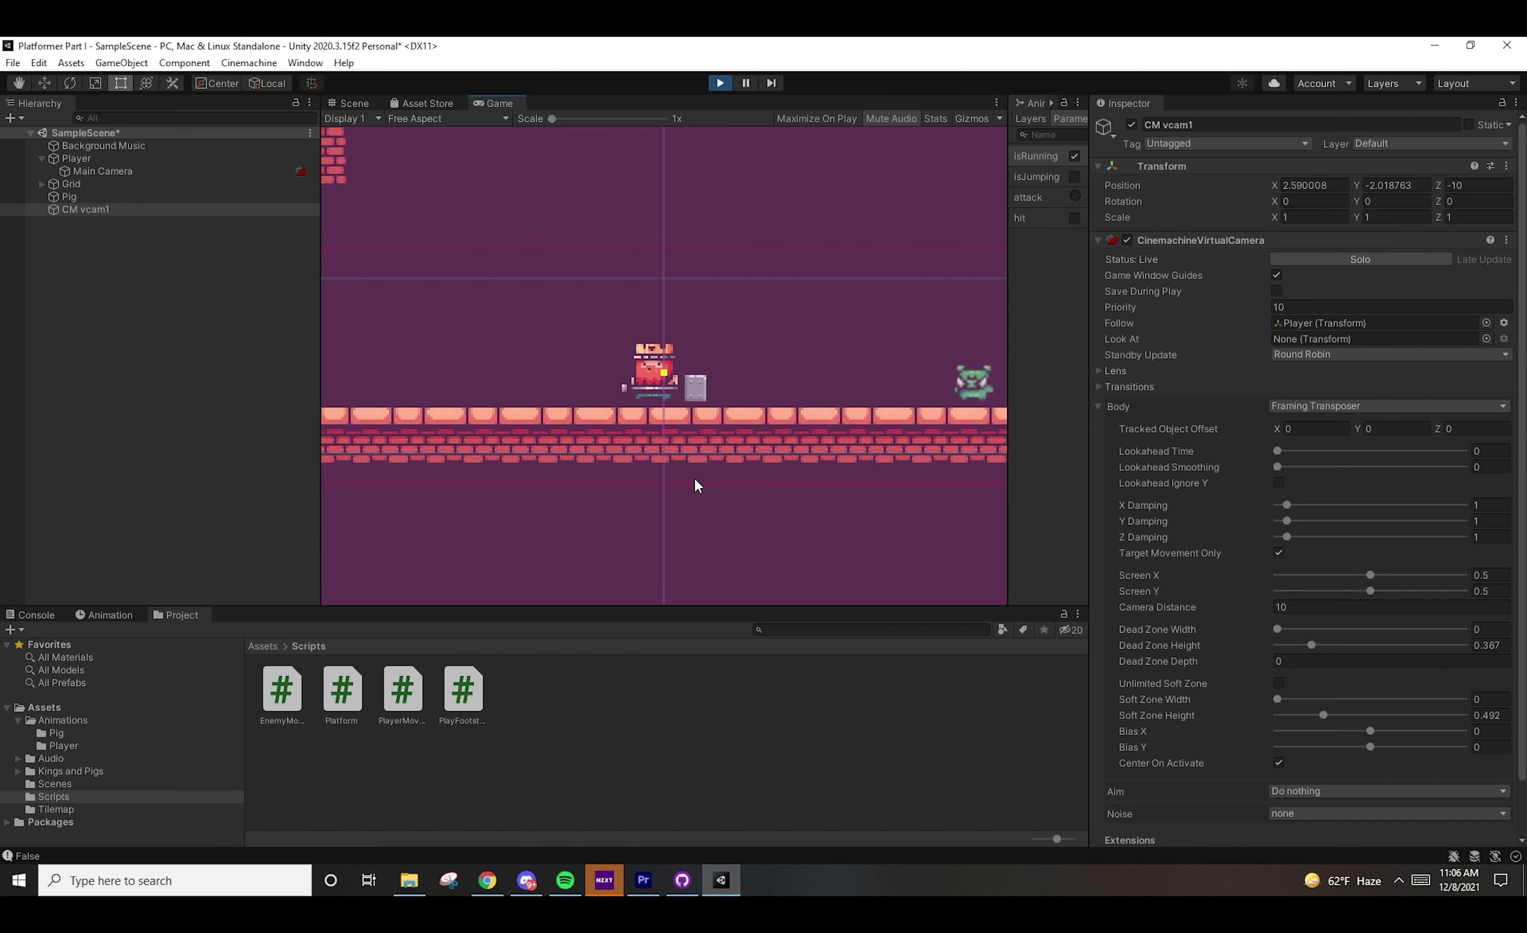
pyautogui.press('space')
pyautogui.press('d')
pyautogui.press('a')
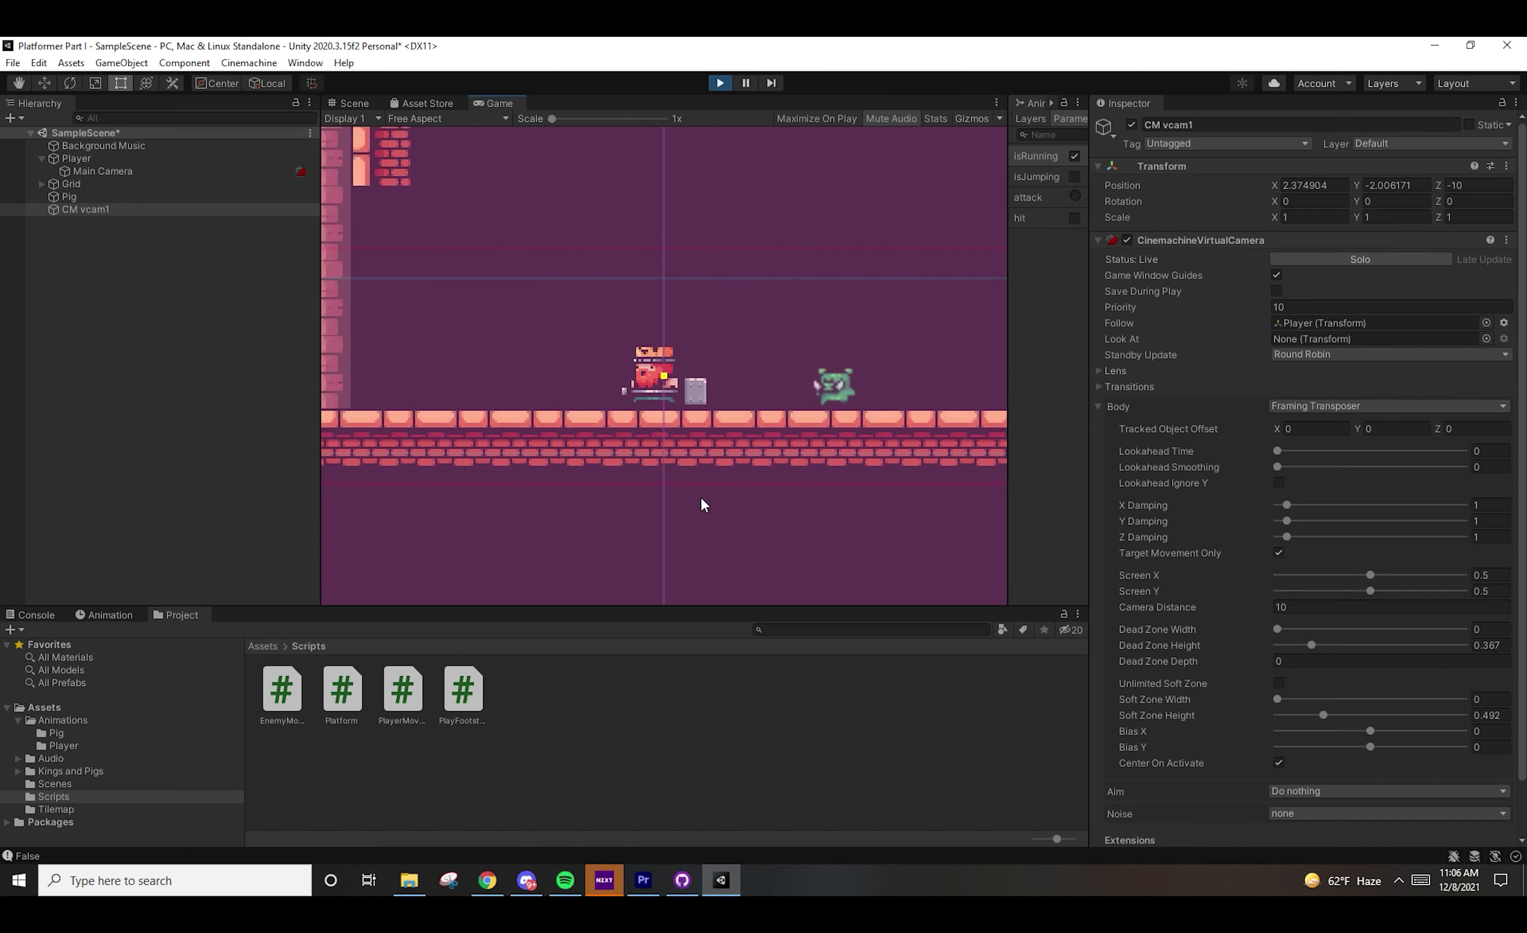
pyautogui.press('d')
pyautogui.press('a')
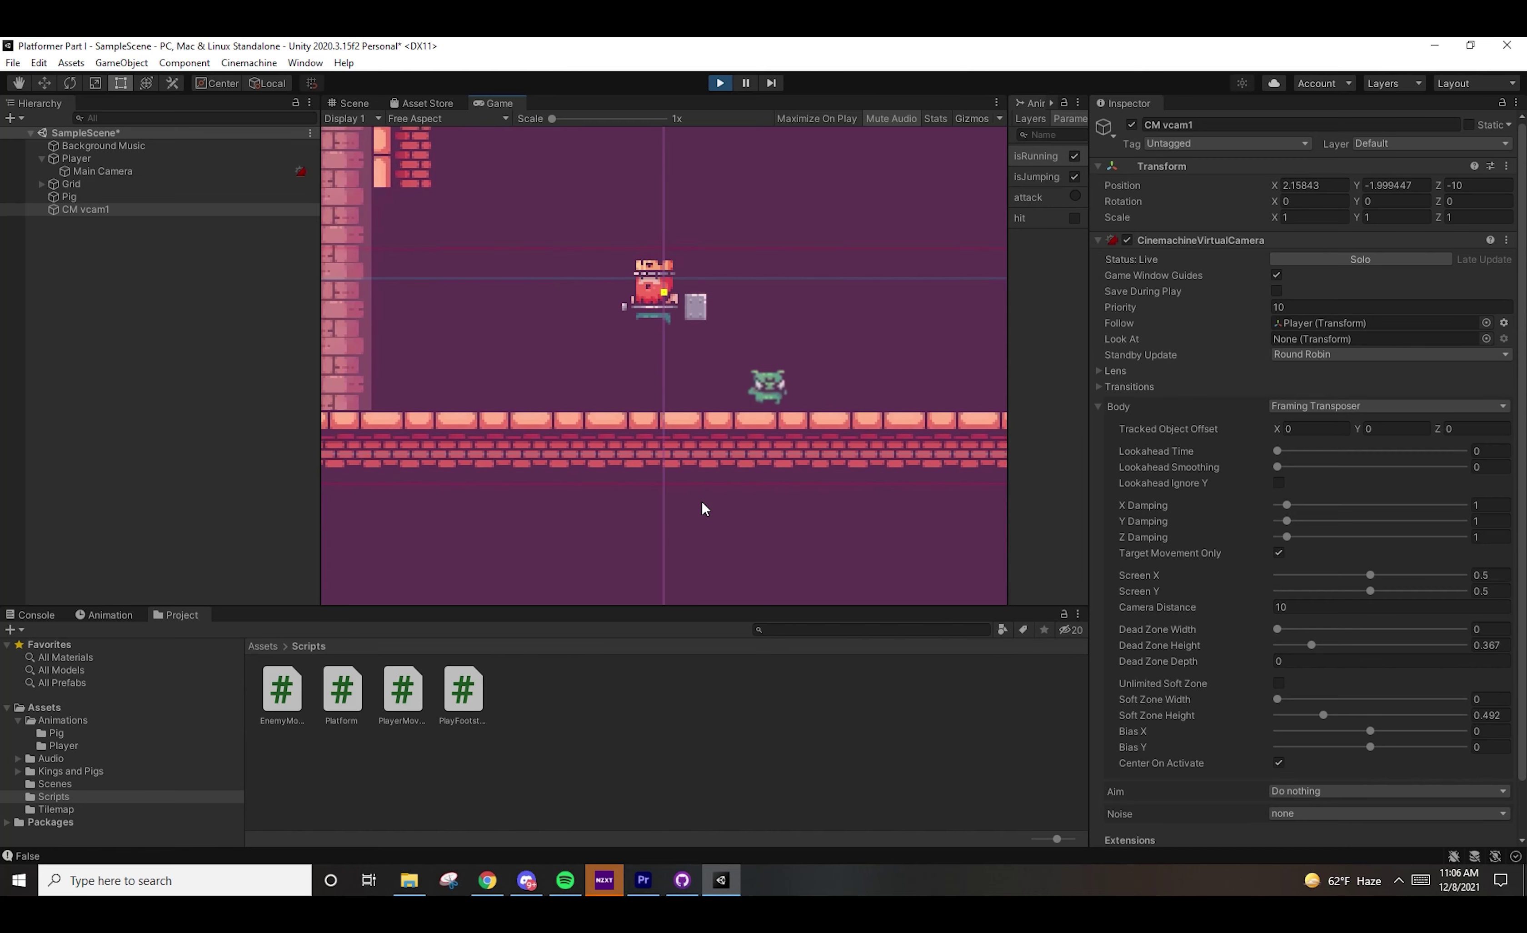
pyautogui.press('d')
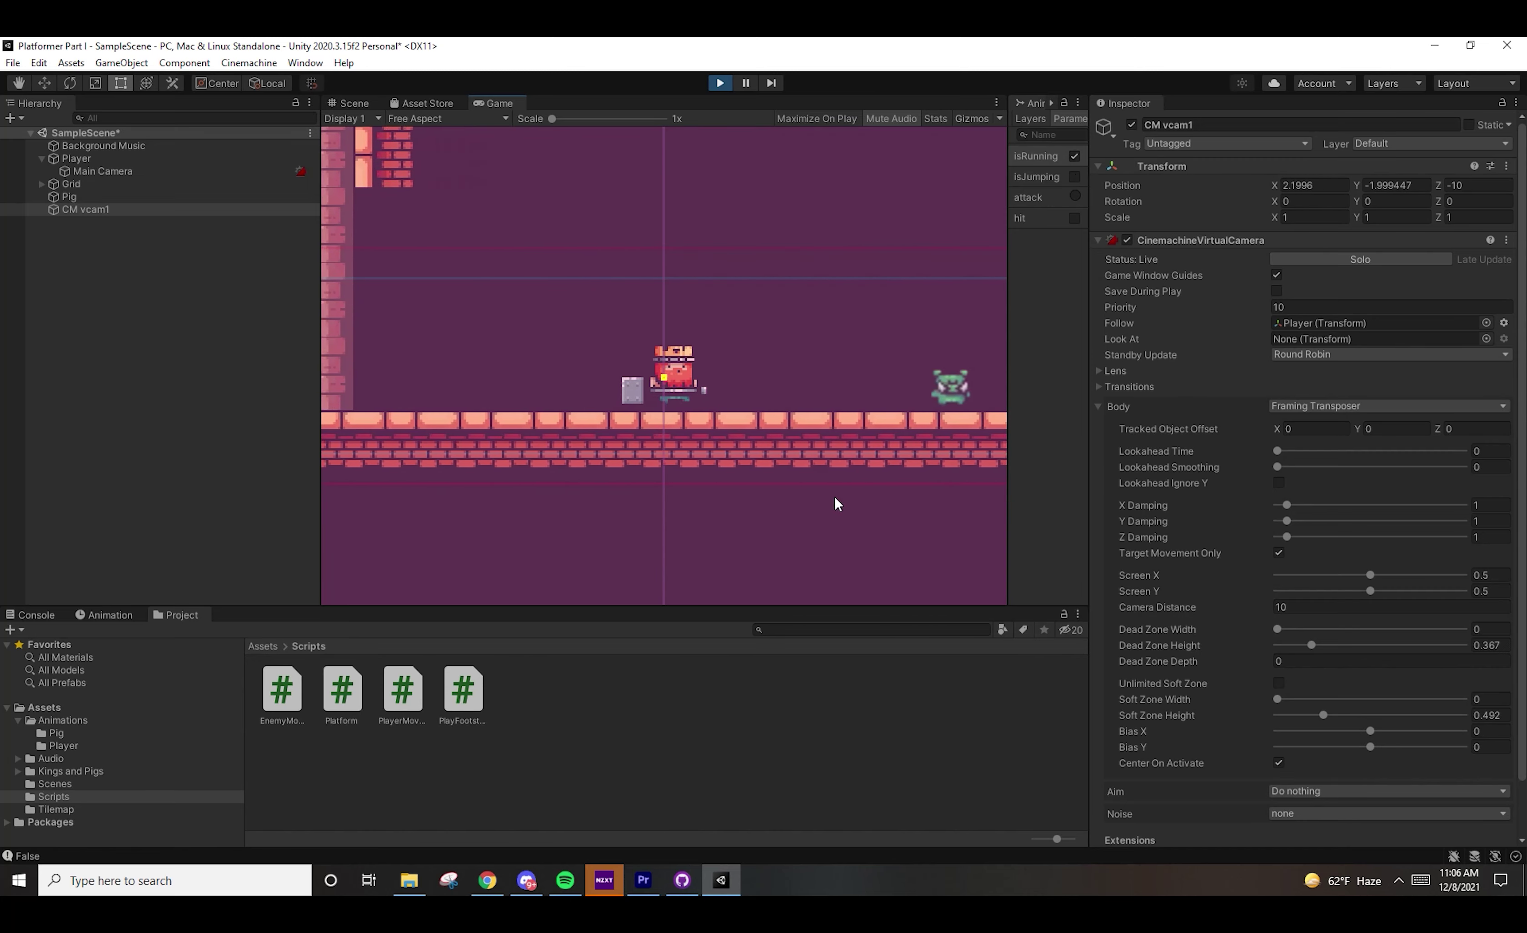
pyautogui.press('a')
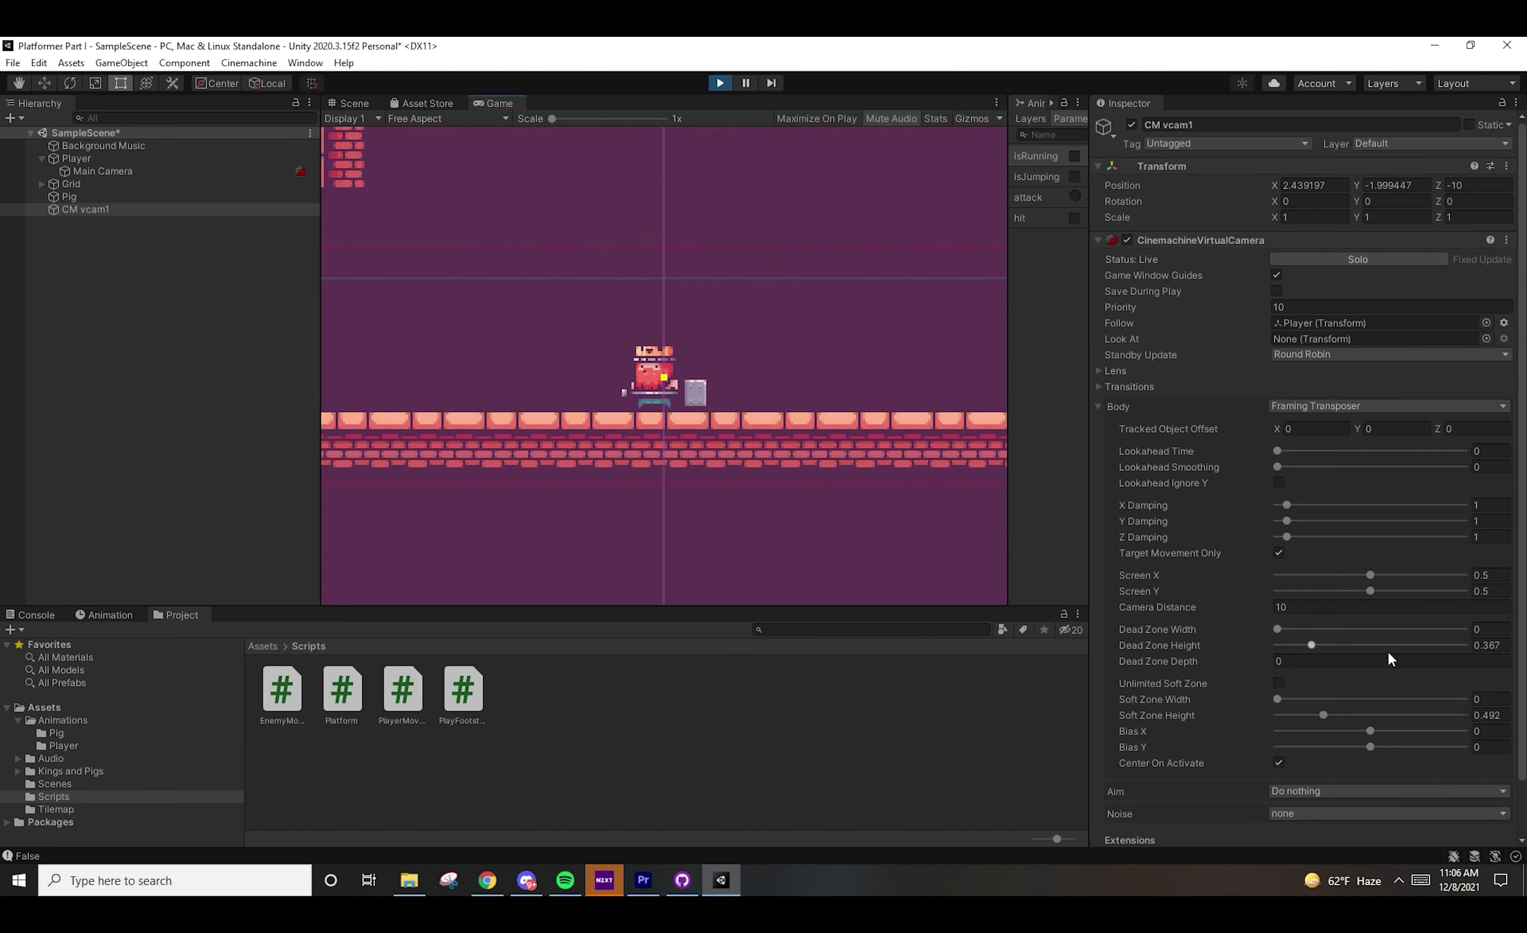
# Set Dead Zone Height of the virtual camera to 0
pyautogui.click(1489, 645)
pyautogui.write('0')
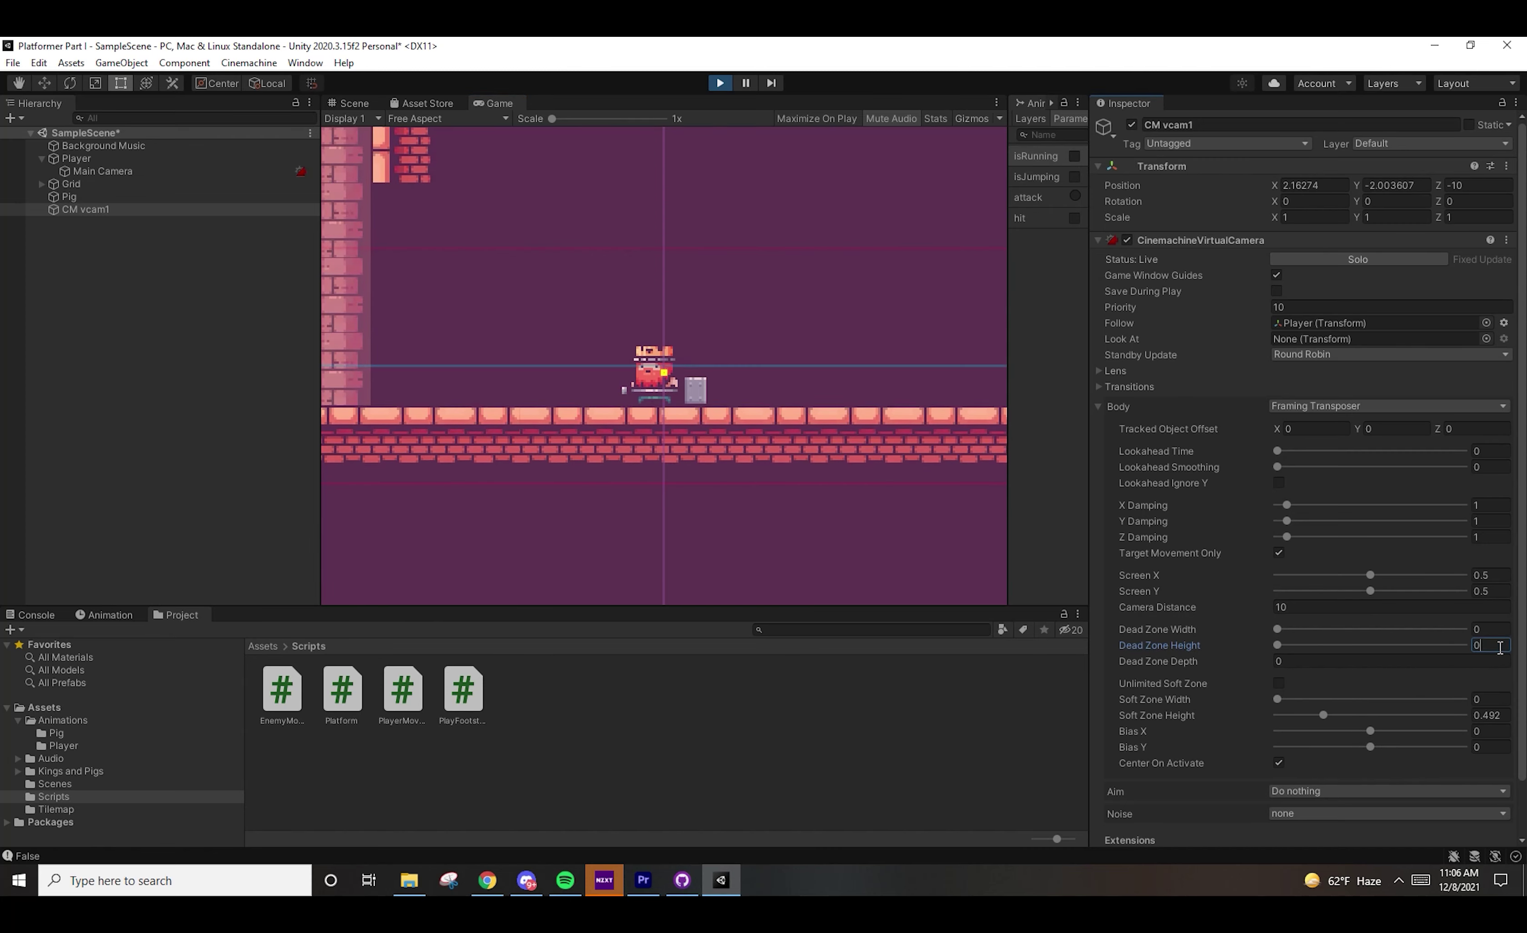
# Set Soft Zone Width to about 0.521 and Soft Zone Height to about 0.603, and run the king back and forth to test them
pyautogui.moveTo(1280, 699); pyautogui.dragTo(1333, 720)
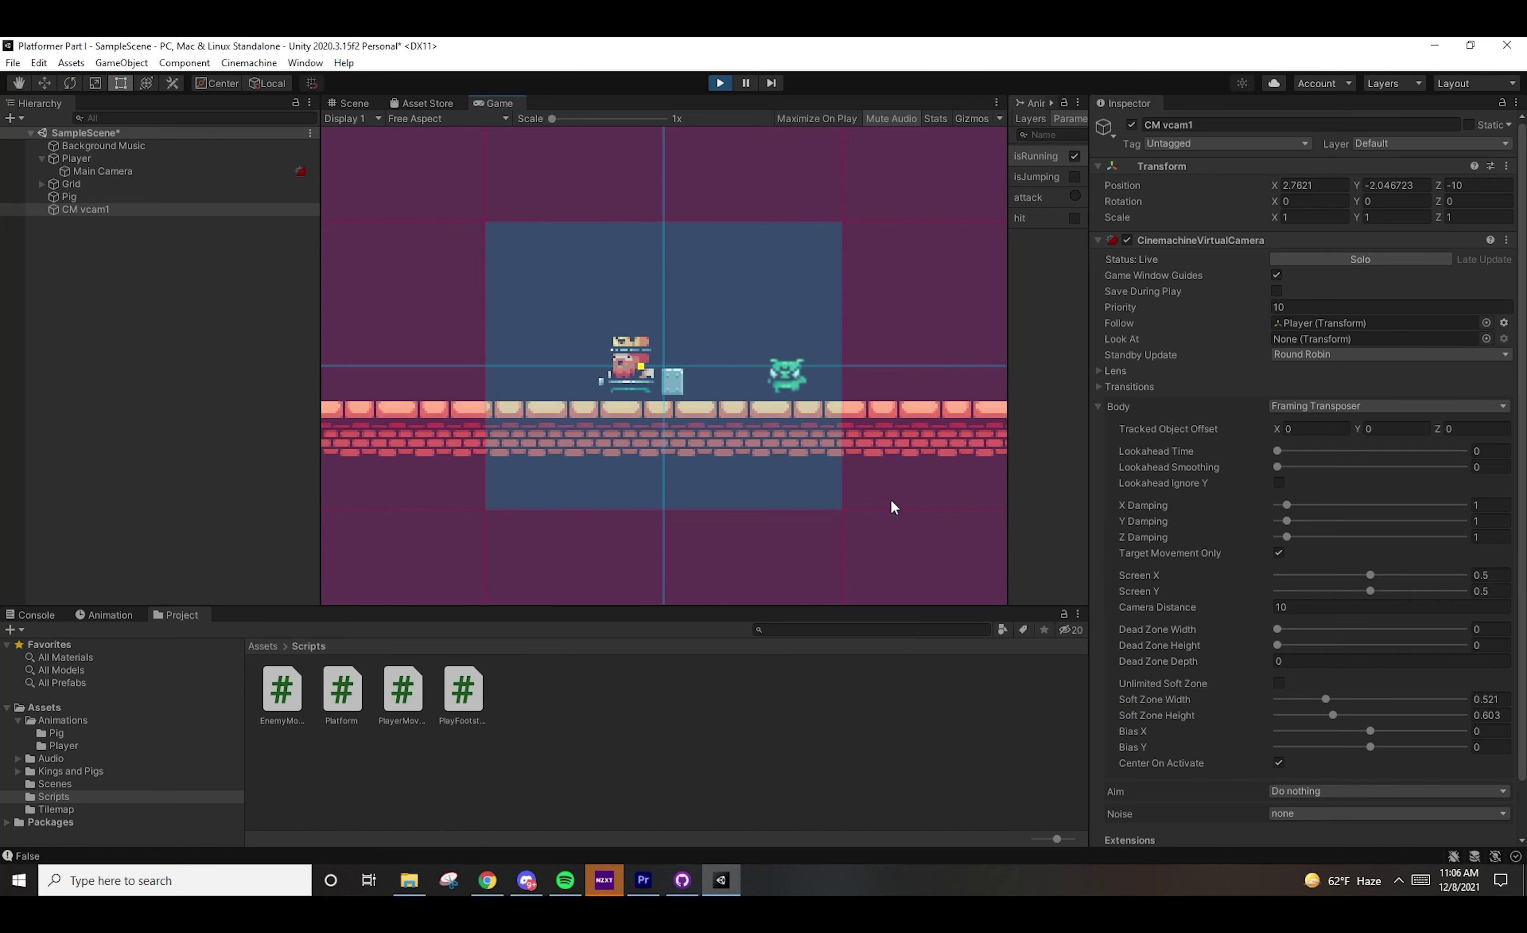
pyautogui.press('Right')
pyautogui.press('Left')
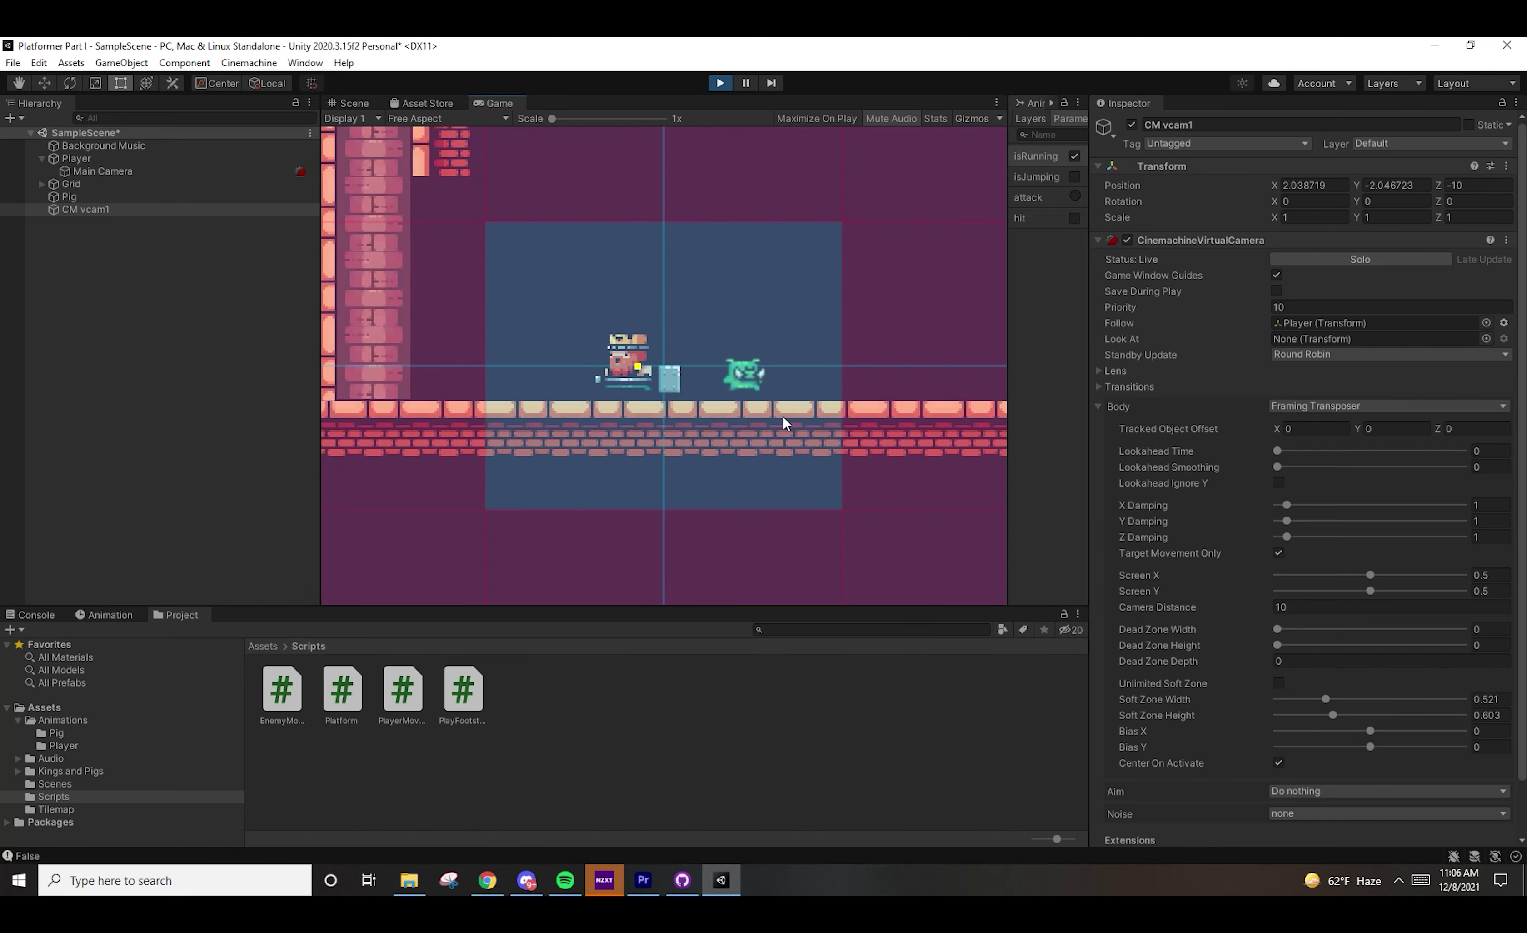
pyautogui.press('Right')
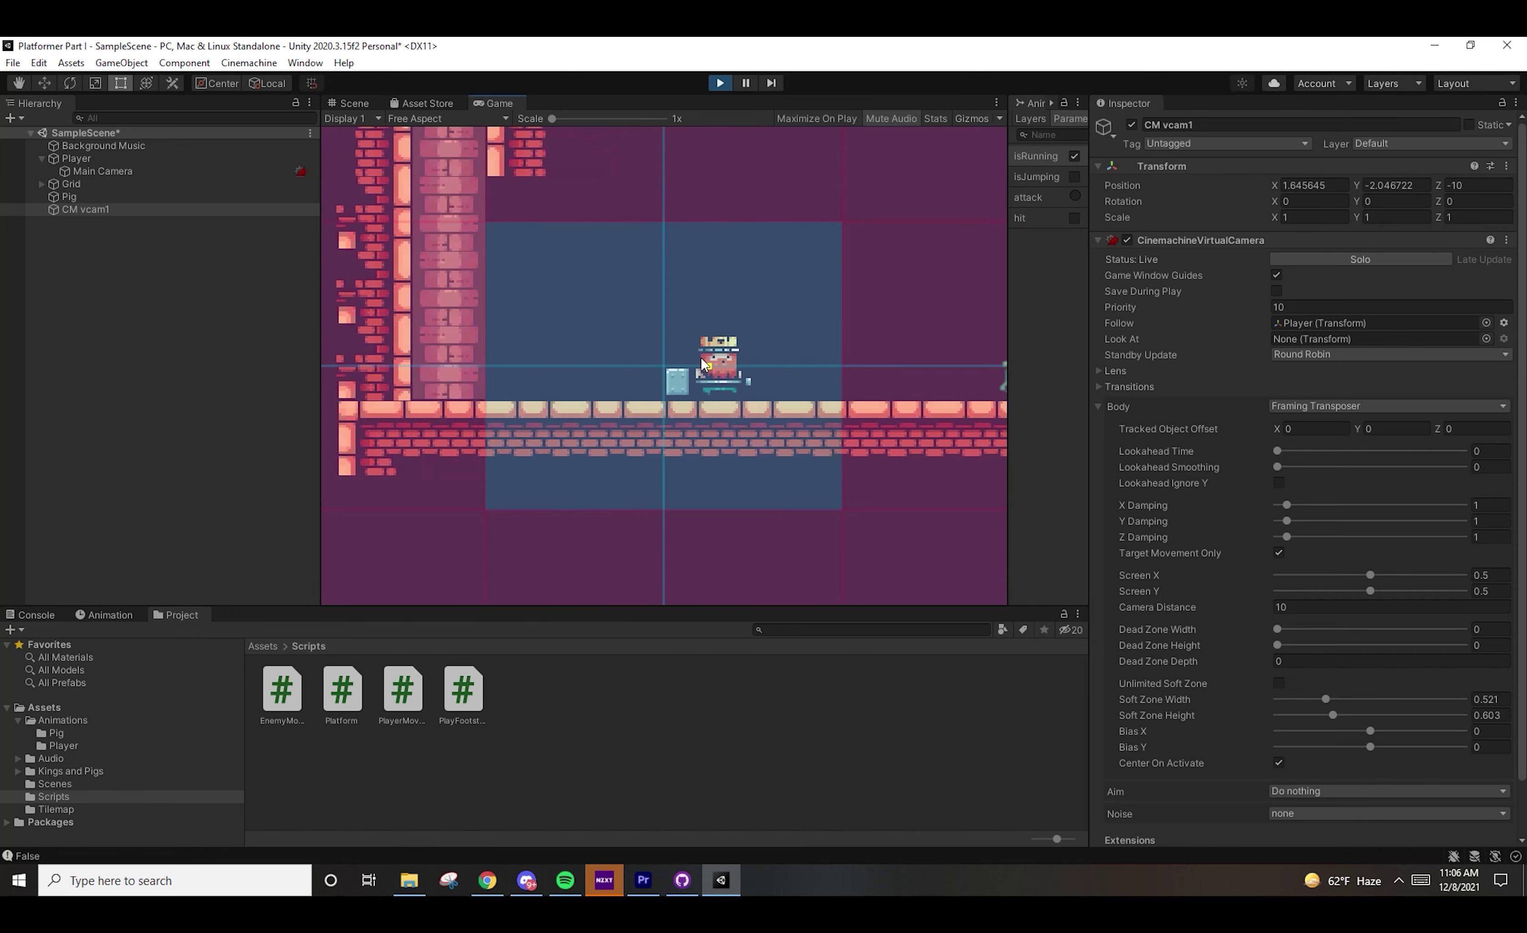
pyautogui.press('Right')
pyautogui.press('Right')
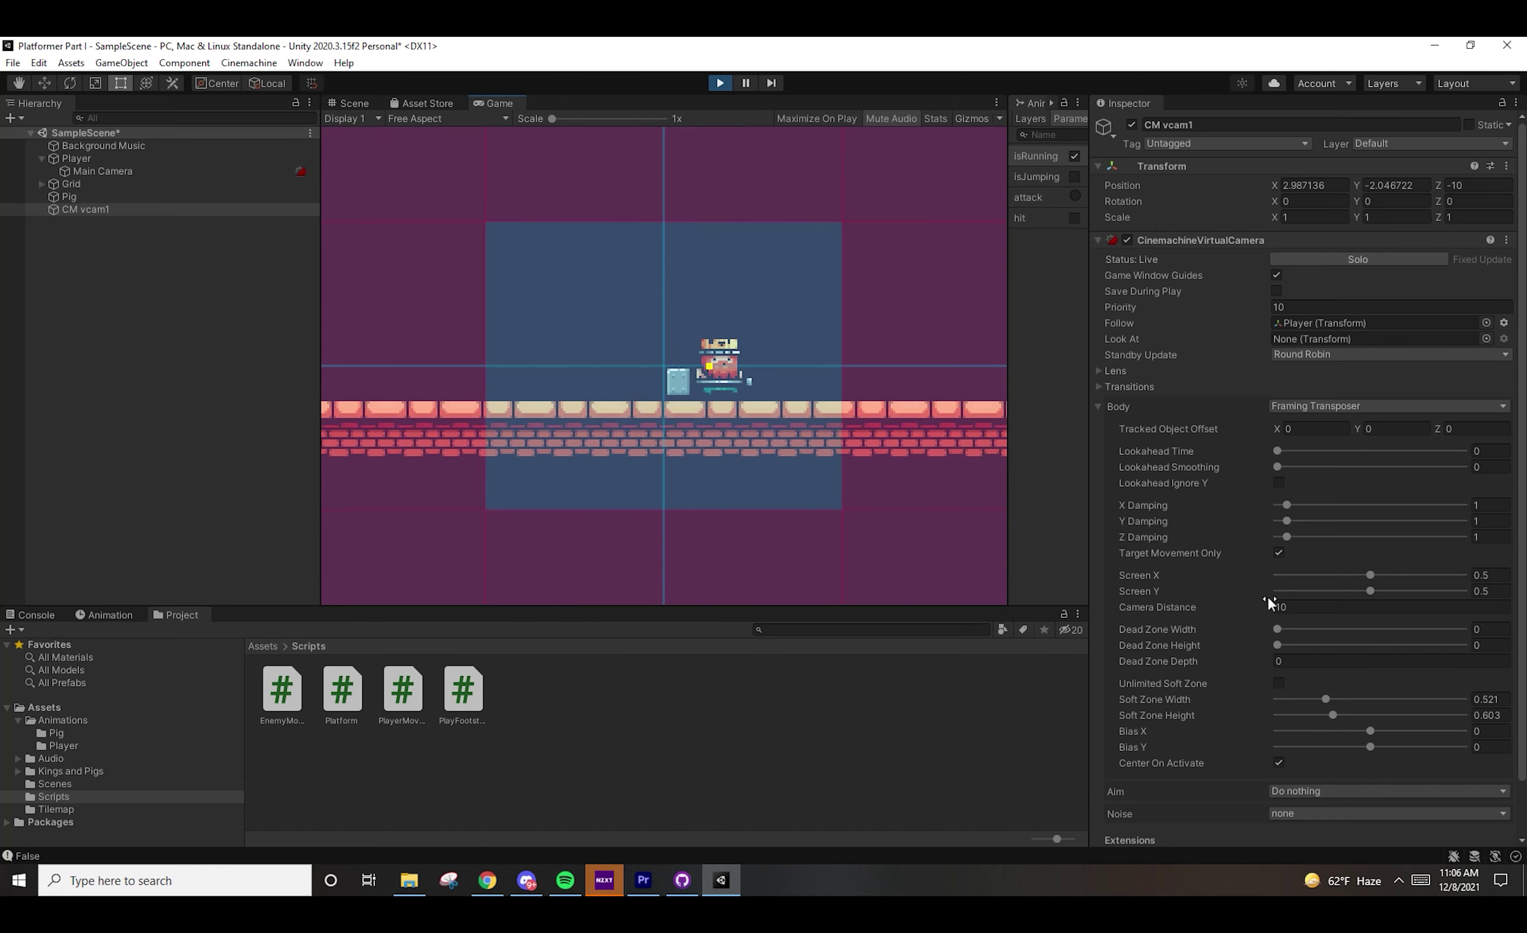
# Run and jump with the king around the pig to examine how the camera recentres him within the soft zone
pyautogui.press('a')
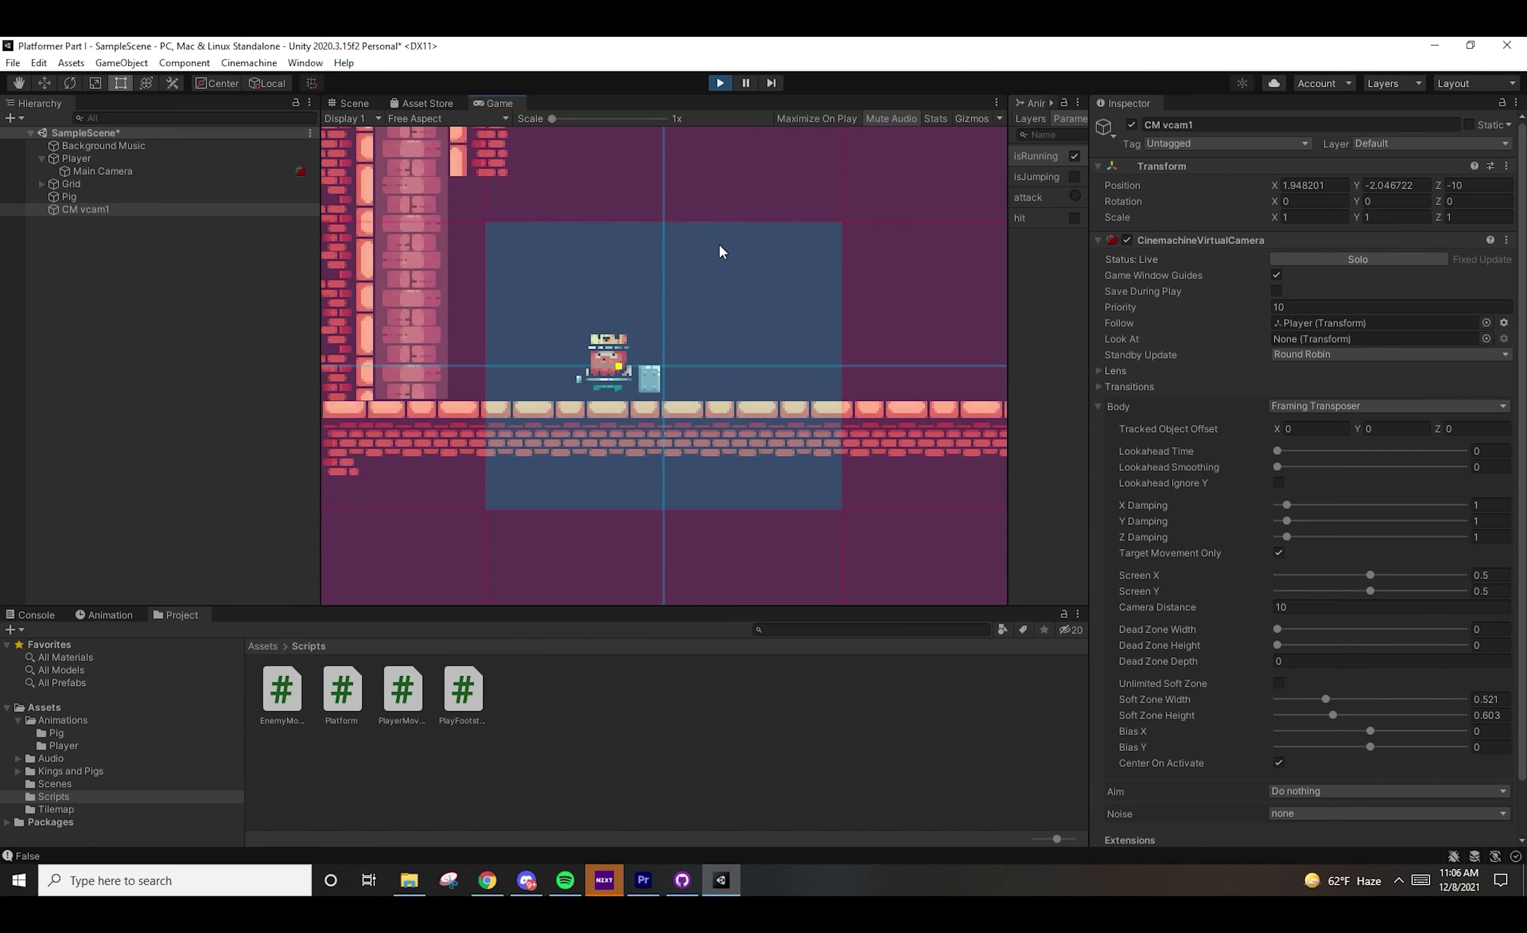
pyautogui.press('d')
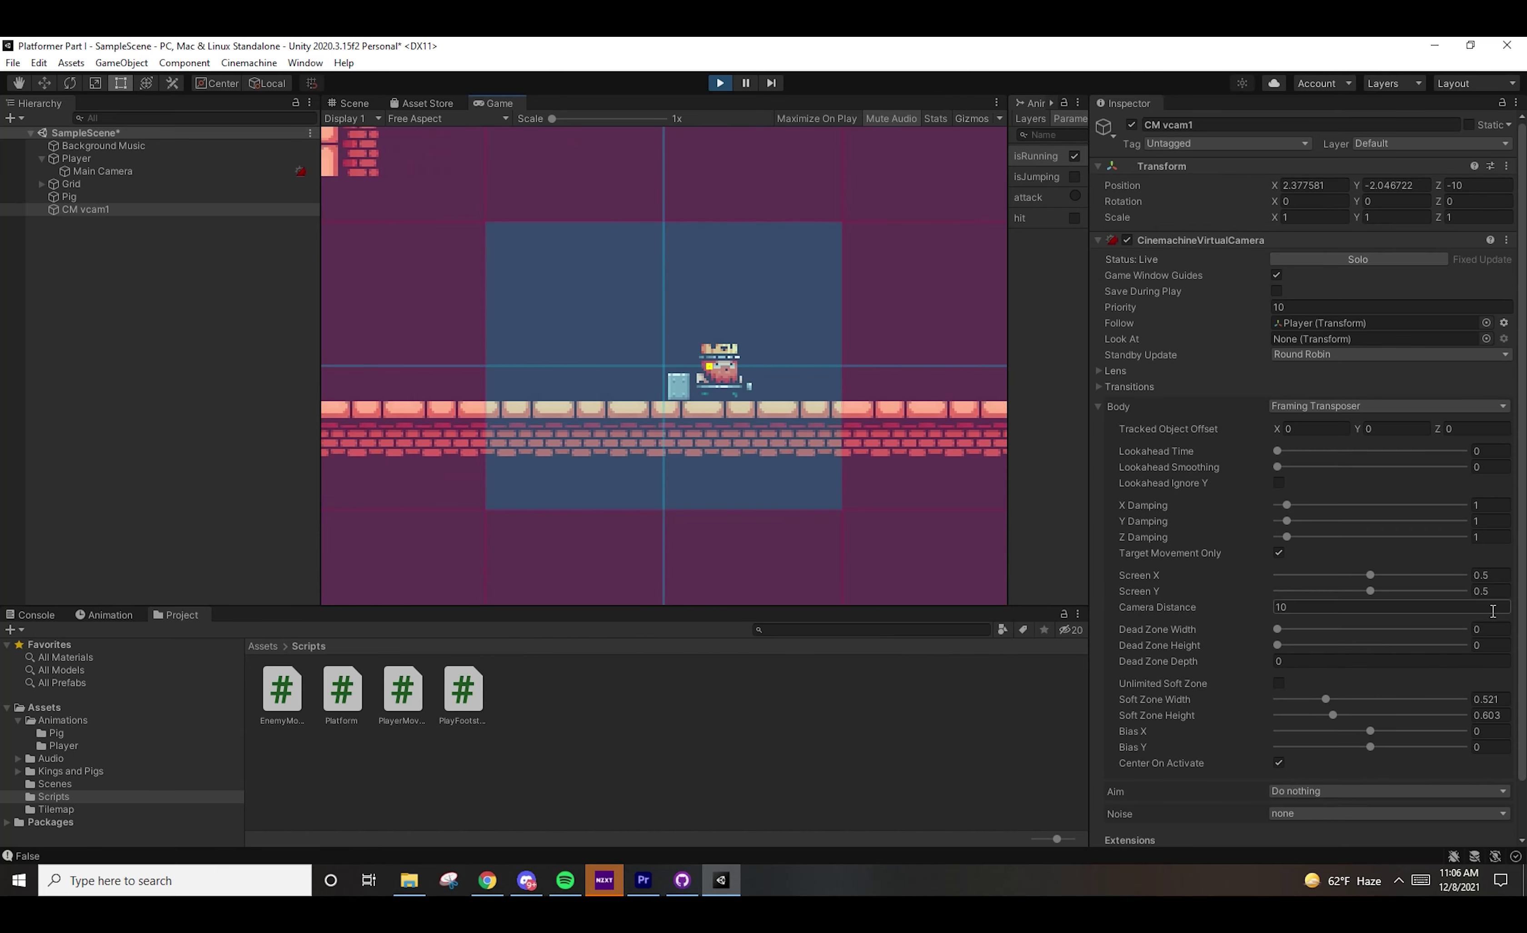
pyautogui.press('a')
pyautogui.press('d')
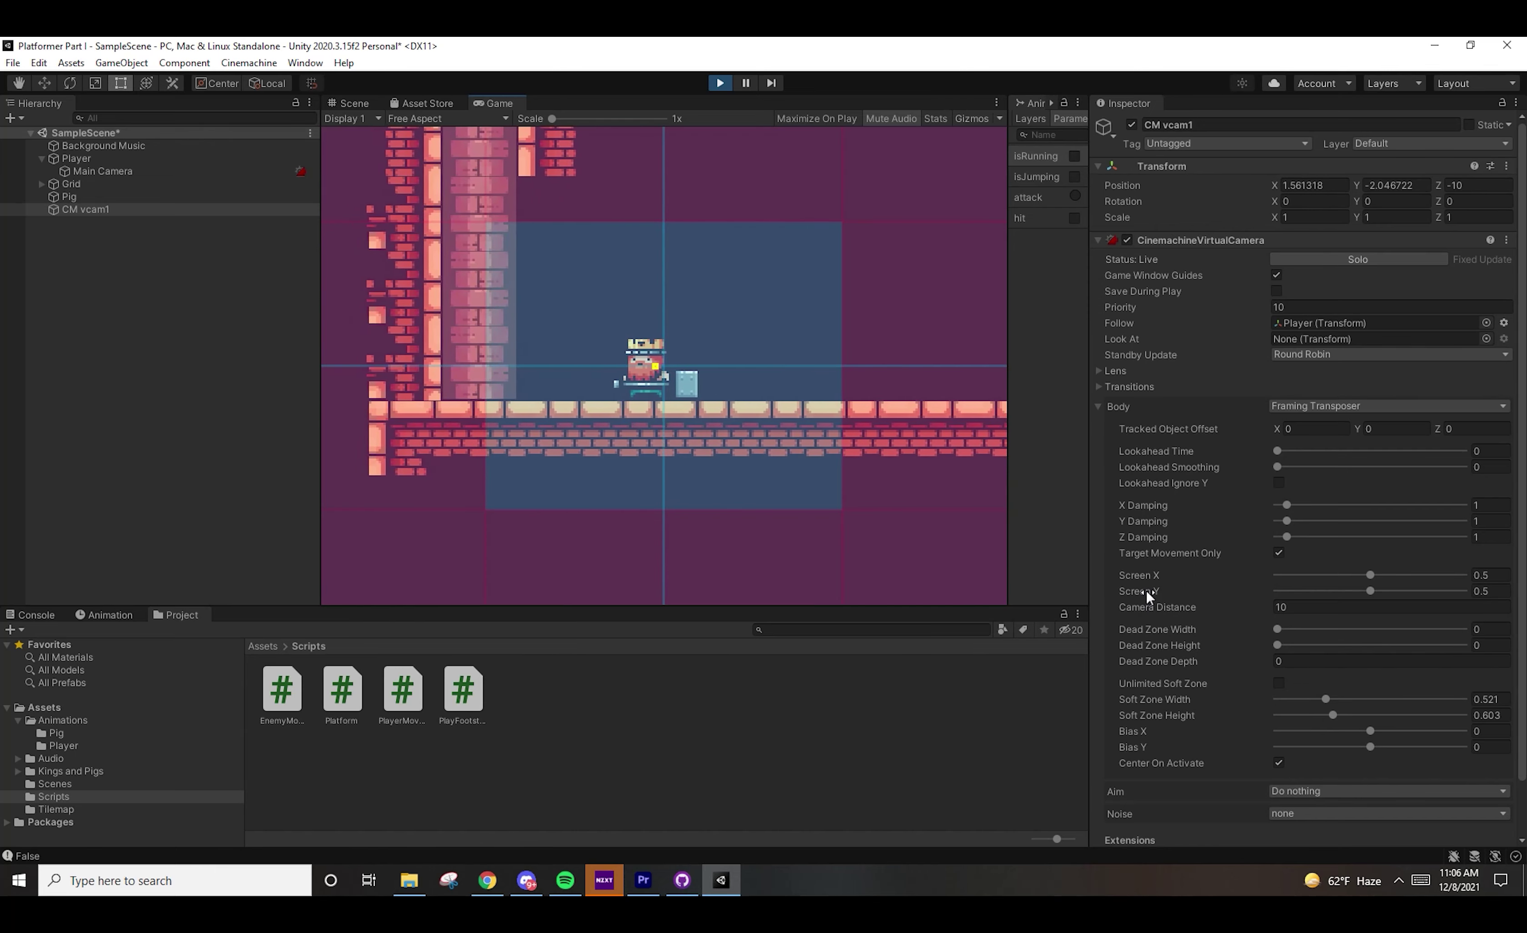
pyautogui.press('space')
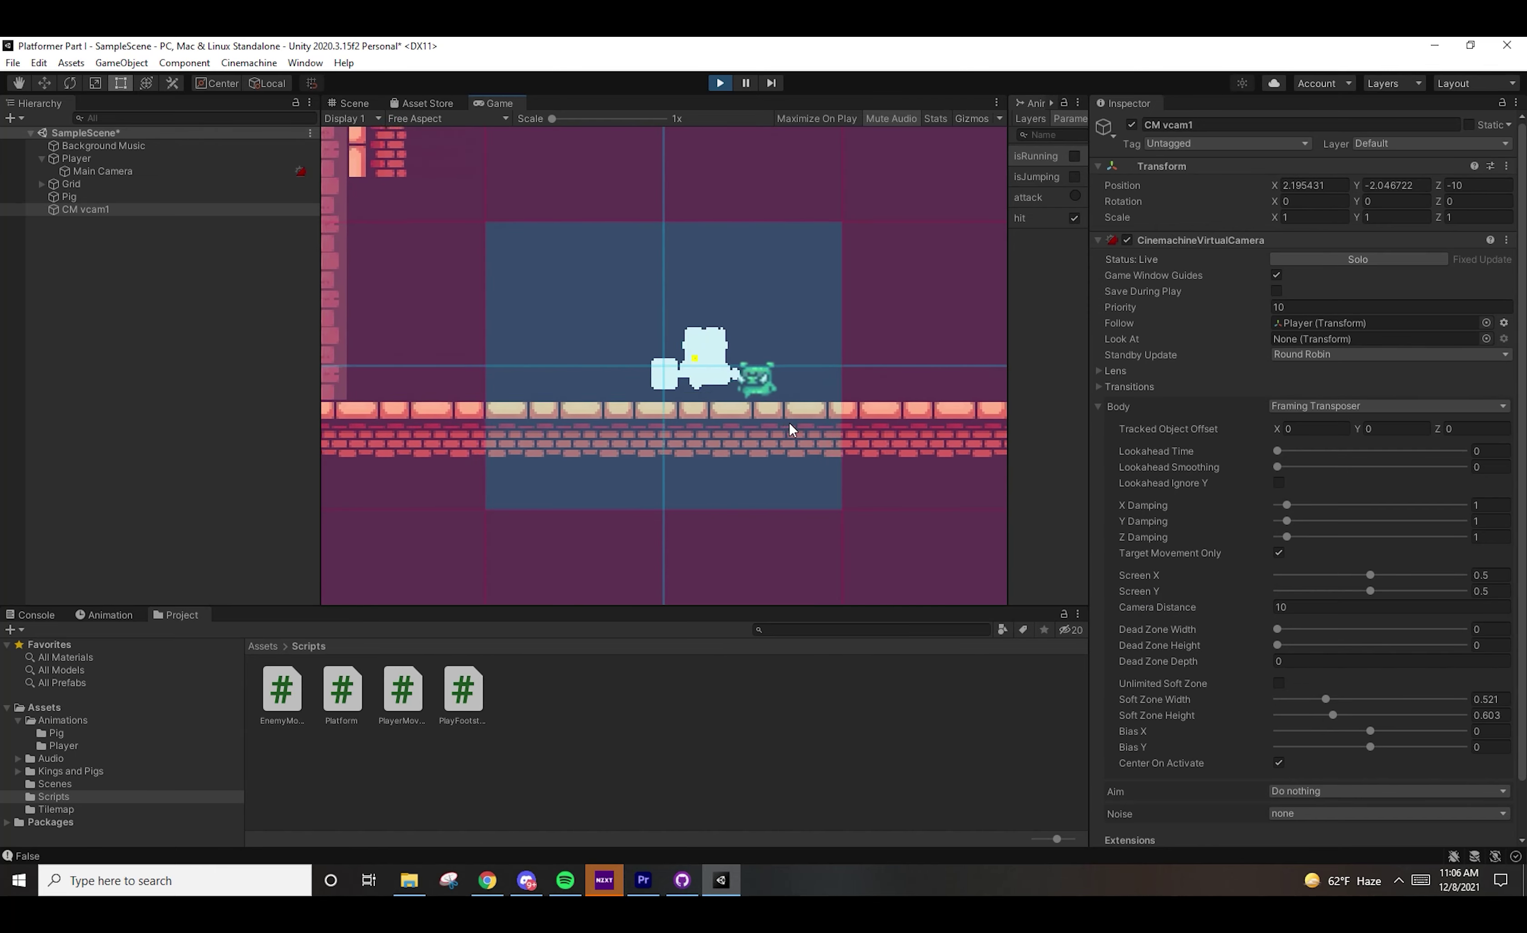
pyautogui.press('a')
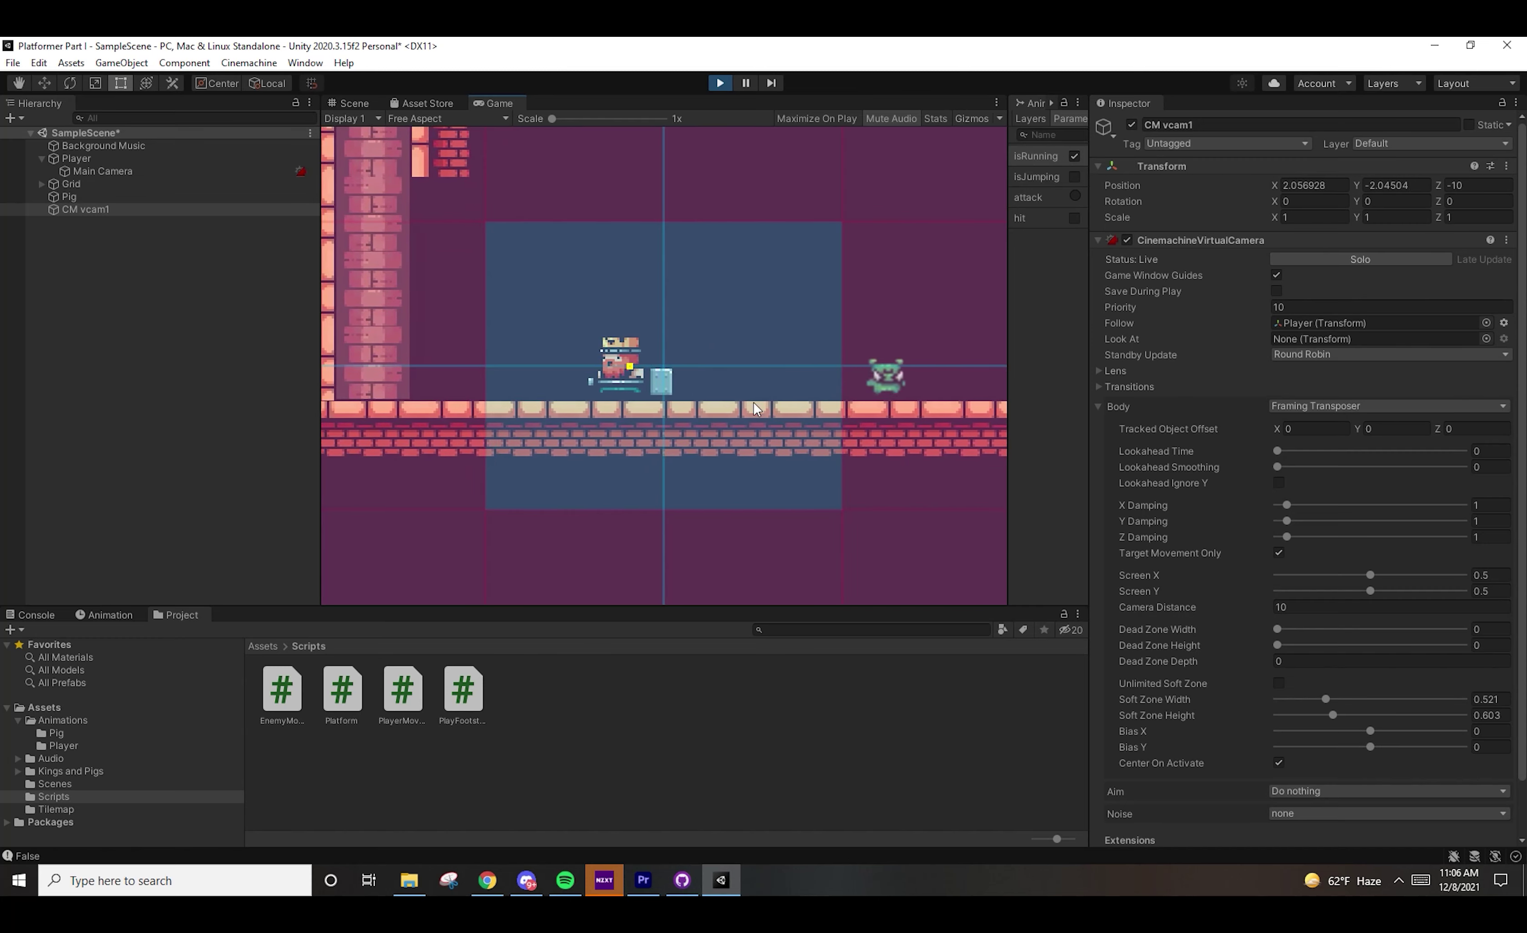
pyautogui.press('d')
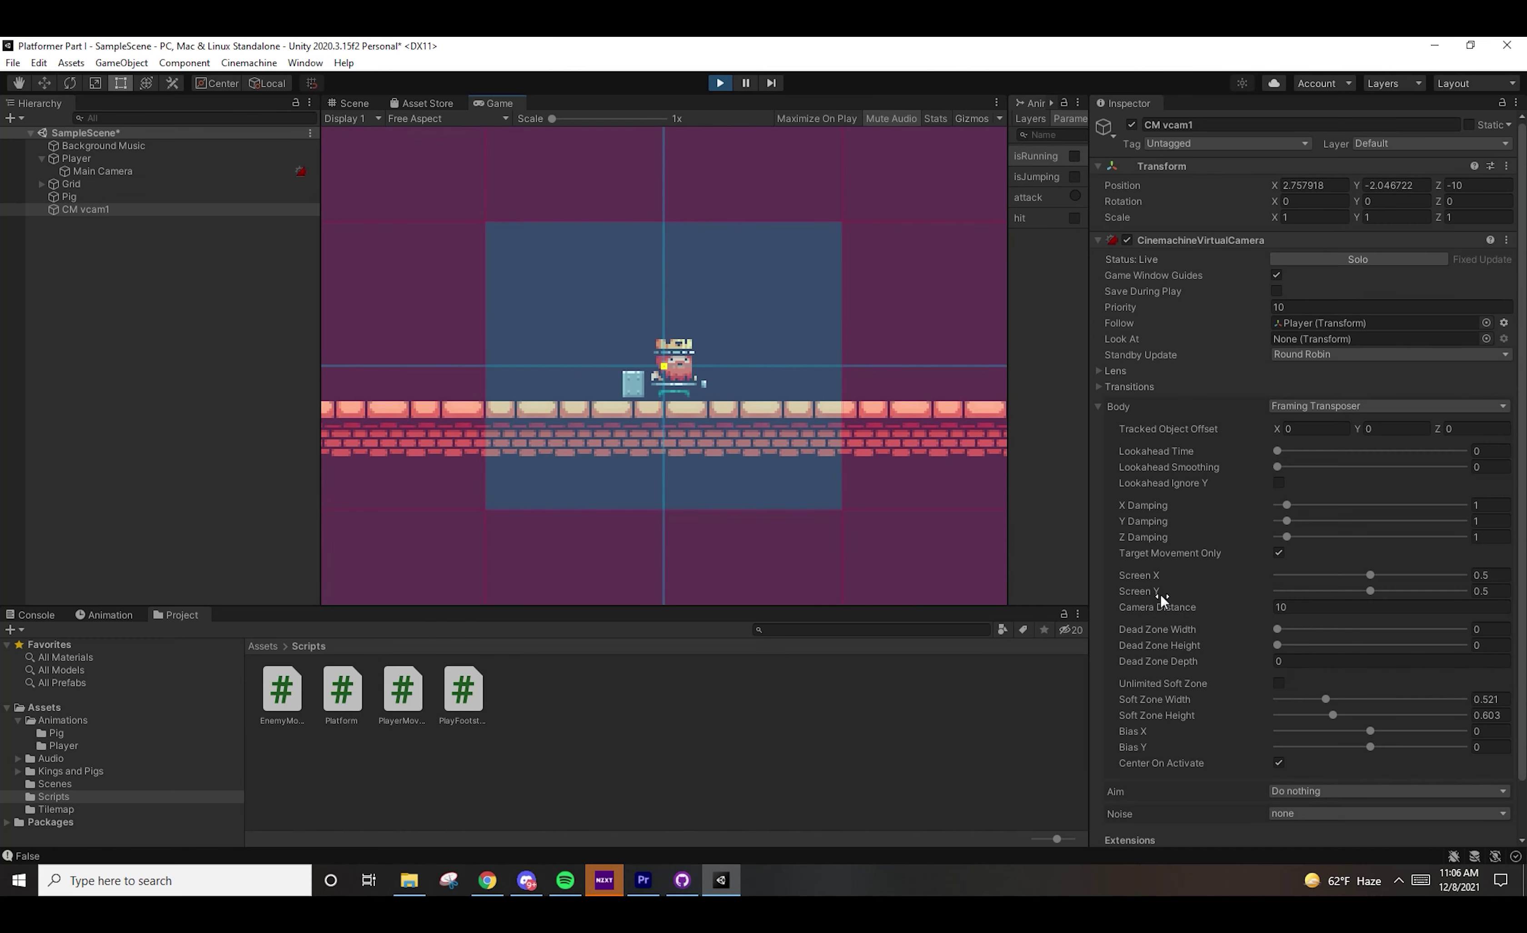
# Set Screen X of the virtual camera to about 0.303, and run and jump with the king to test the off-centre framing
pyautogui.moveTo(1370, 575)
pyautogui.mouseDown()
pyautogui.moveTo(1384, 575)
pyautogui.moveTo(1329, 578)
pyautogui.moveTo(1353, 577)
pyautogui.mouseUp()
pyautogui.click(933, 447)
pyautogui.press('d')
pyautogui.press('space')
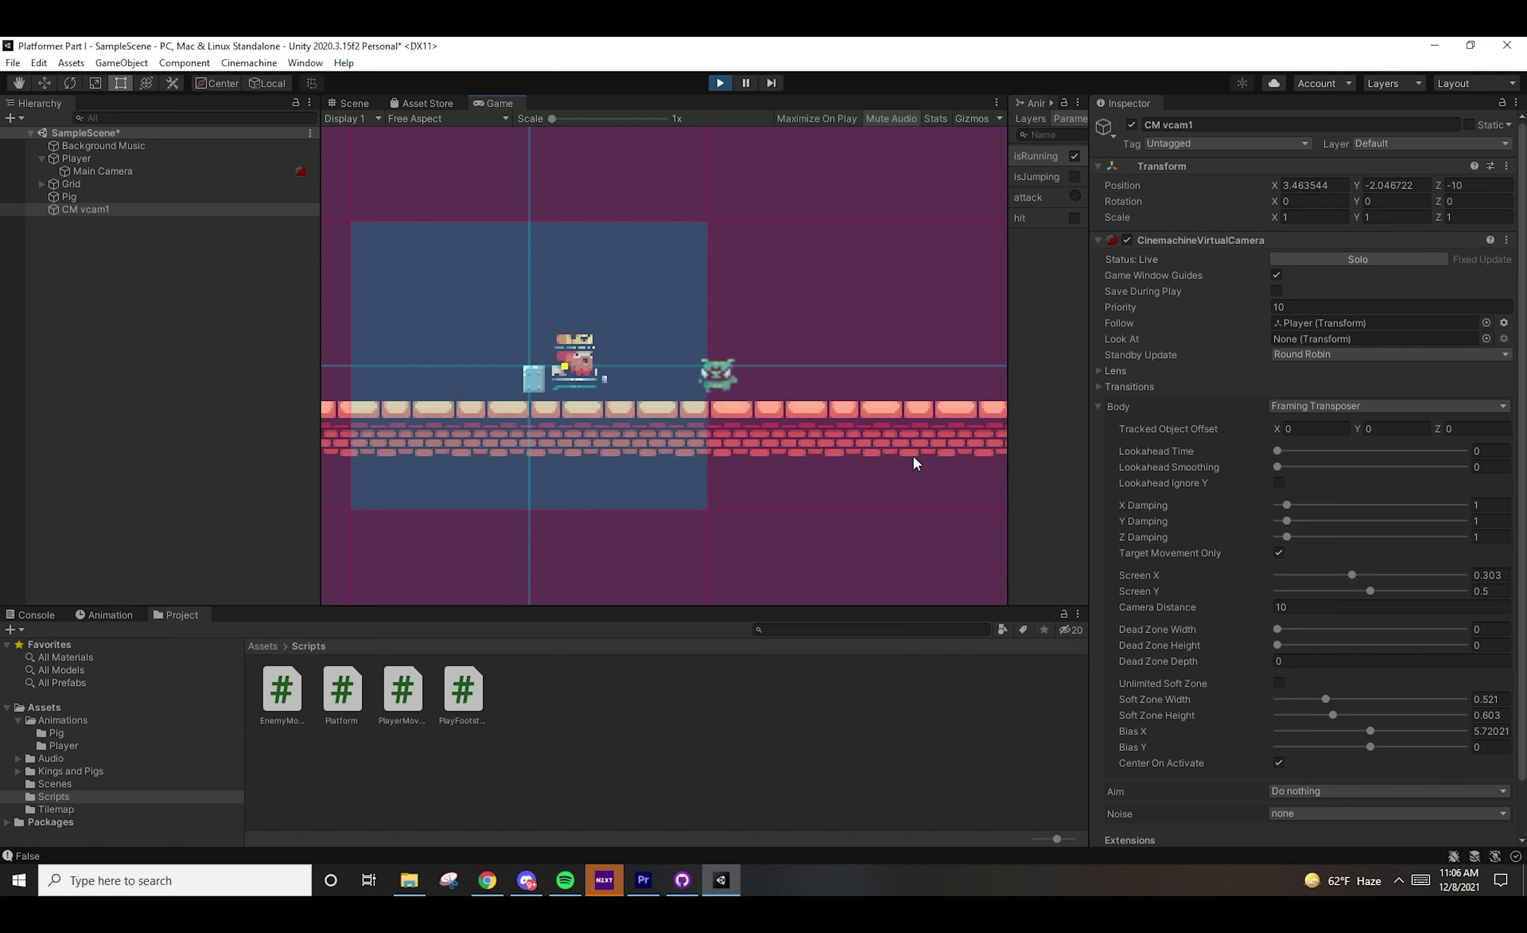
pyautogui.press('a')
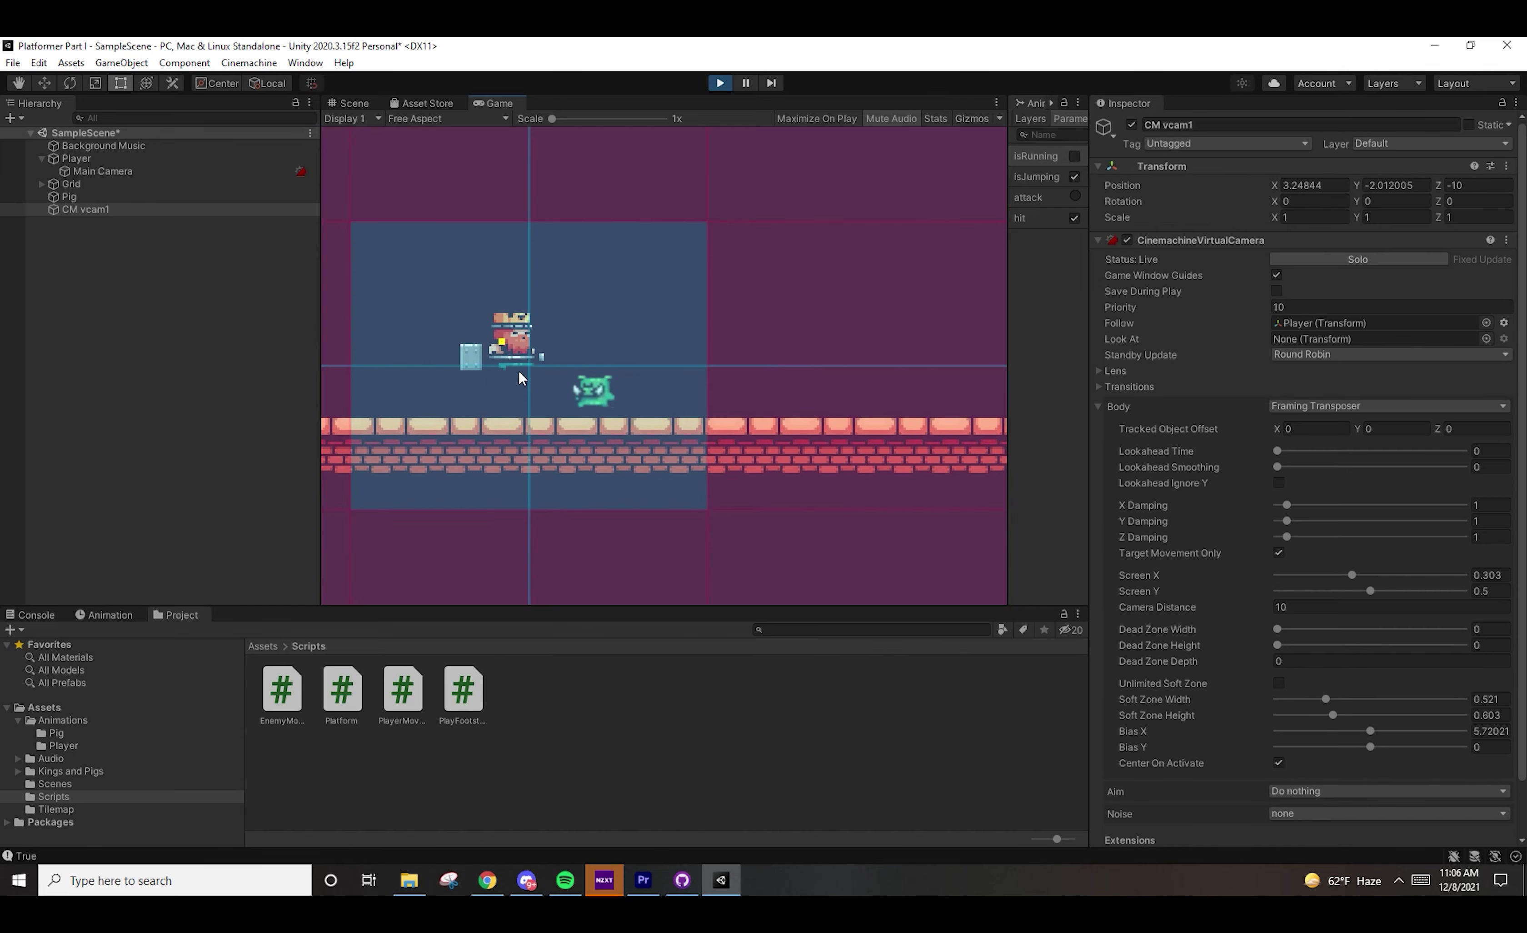
pyautogui.press('a')
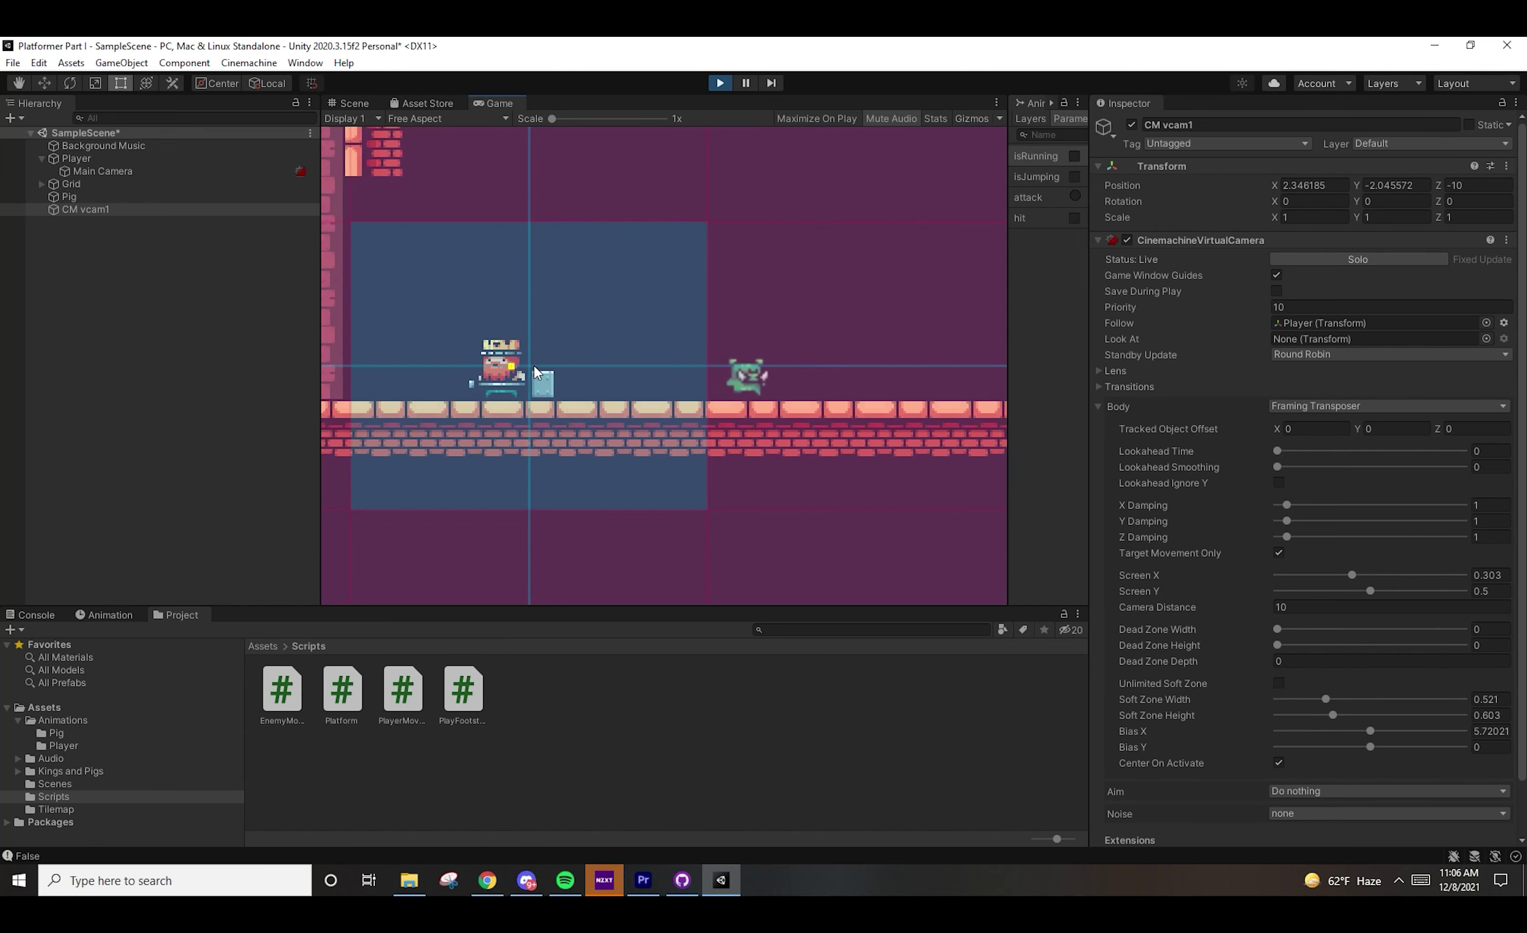
pyautogui.press('d')
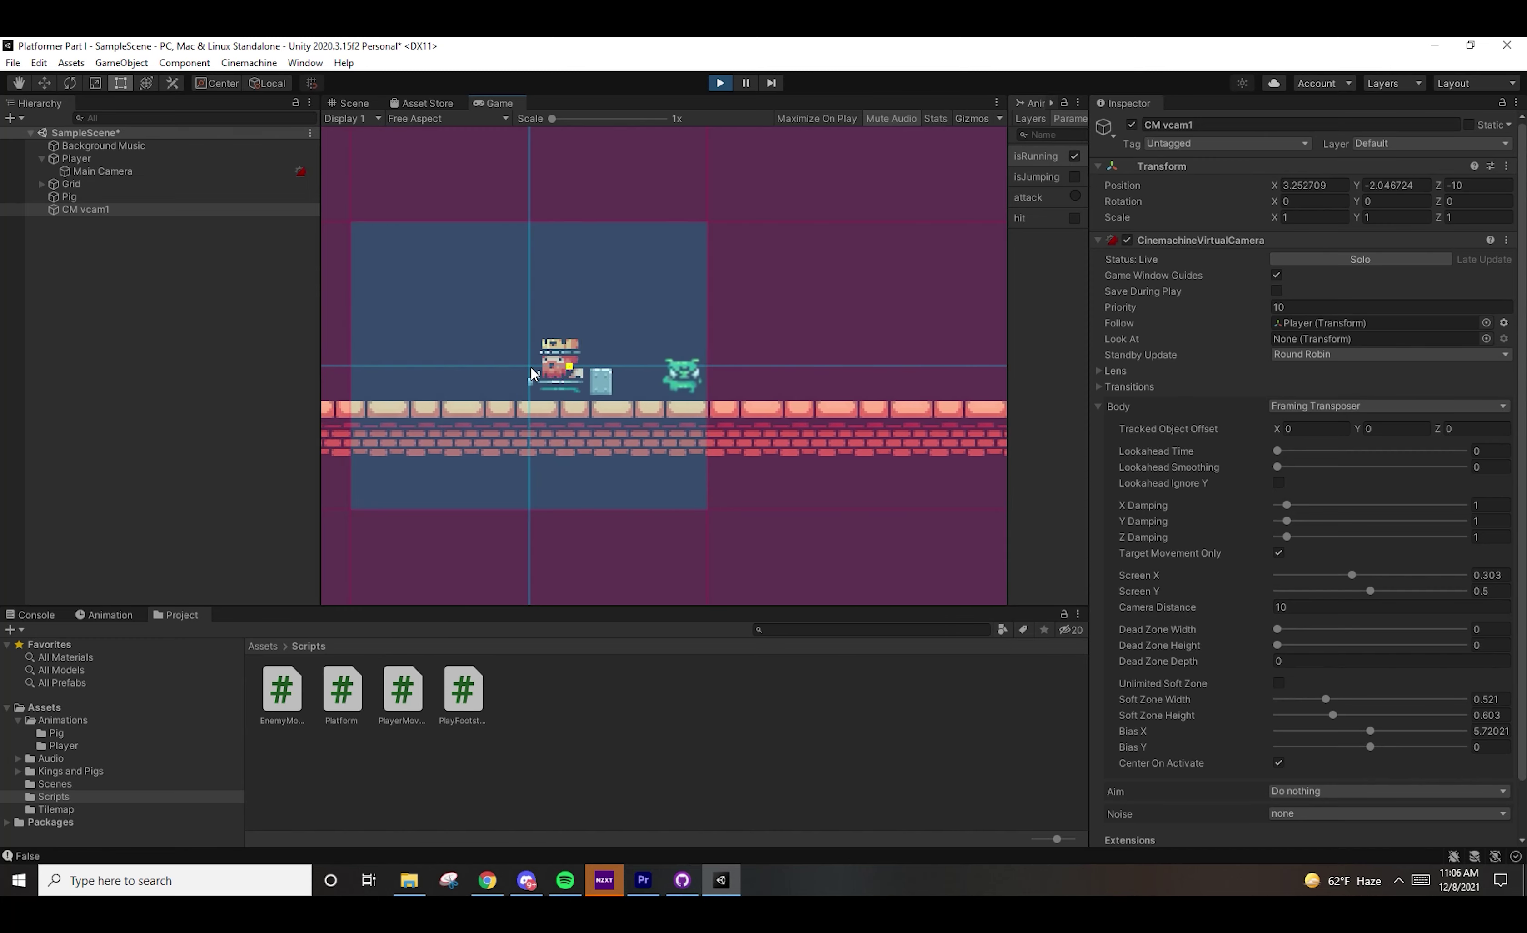
pyautogui.press('a')
pyautogui.press('d')
# Raise X Damping of the virtual camera to about 4.93 and move the king to test the slower horizontal follow
pyautogui.moveTo(1286, 508); pyautogui.dragTo(1323, 506)
pyautogui.click(841, 407)
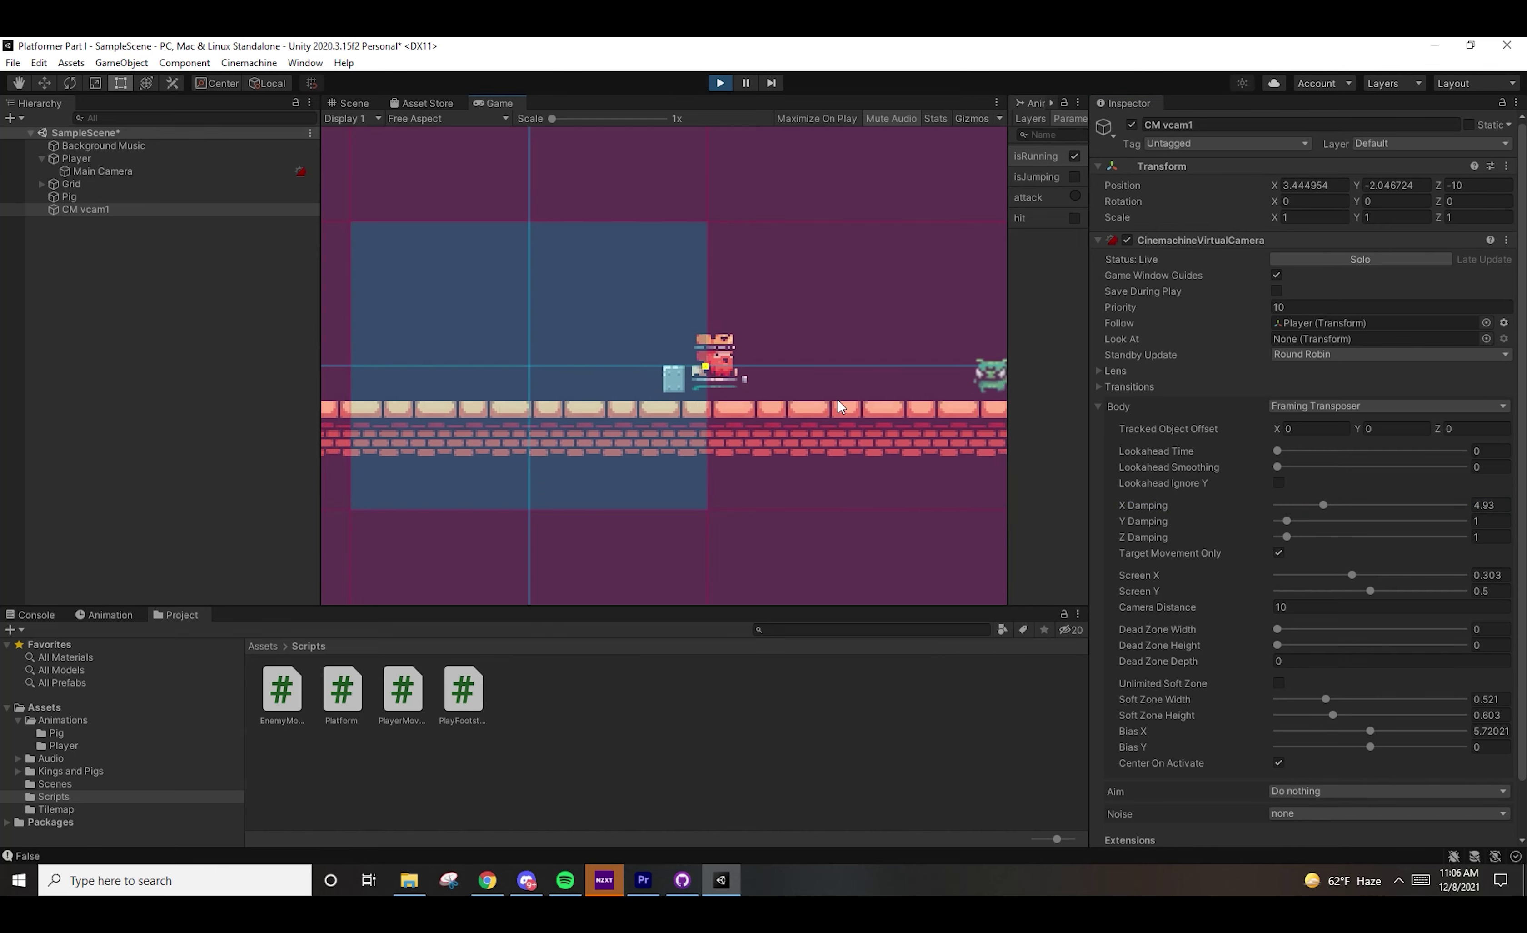
pyautogui.press('a')
pyautogui.press('space')
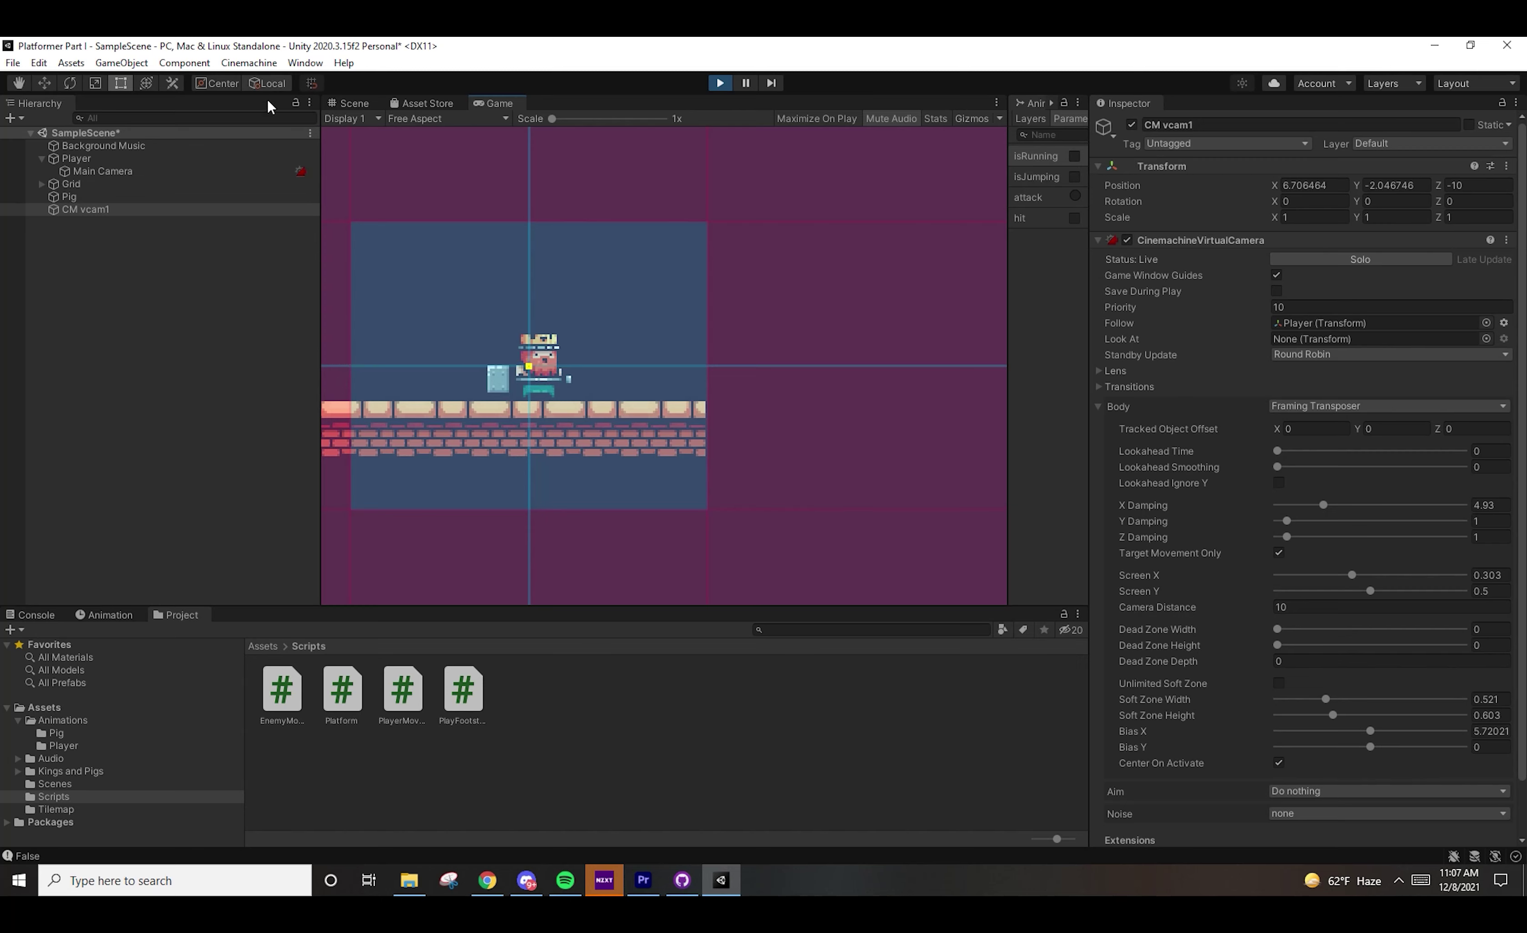
pyautogui.click(249, 65)
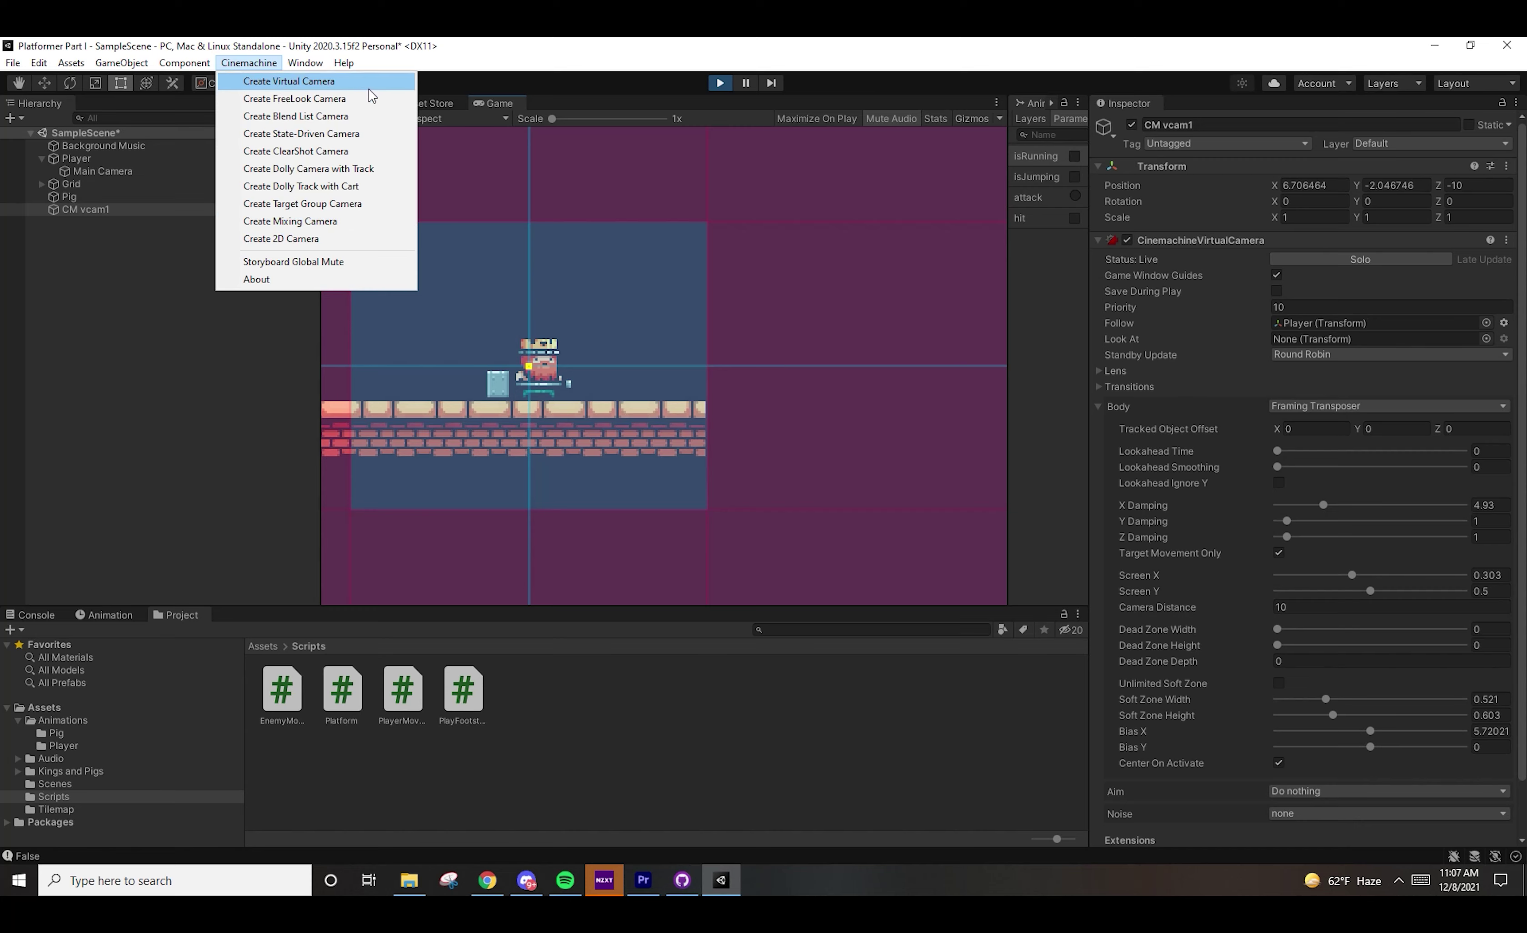
pyautogui.click(646, 268)
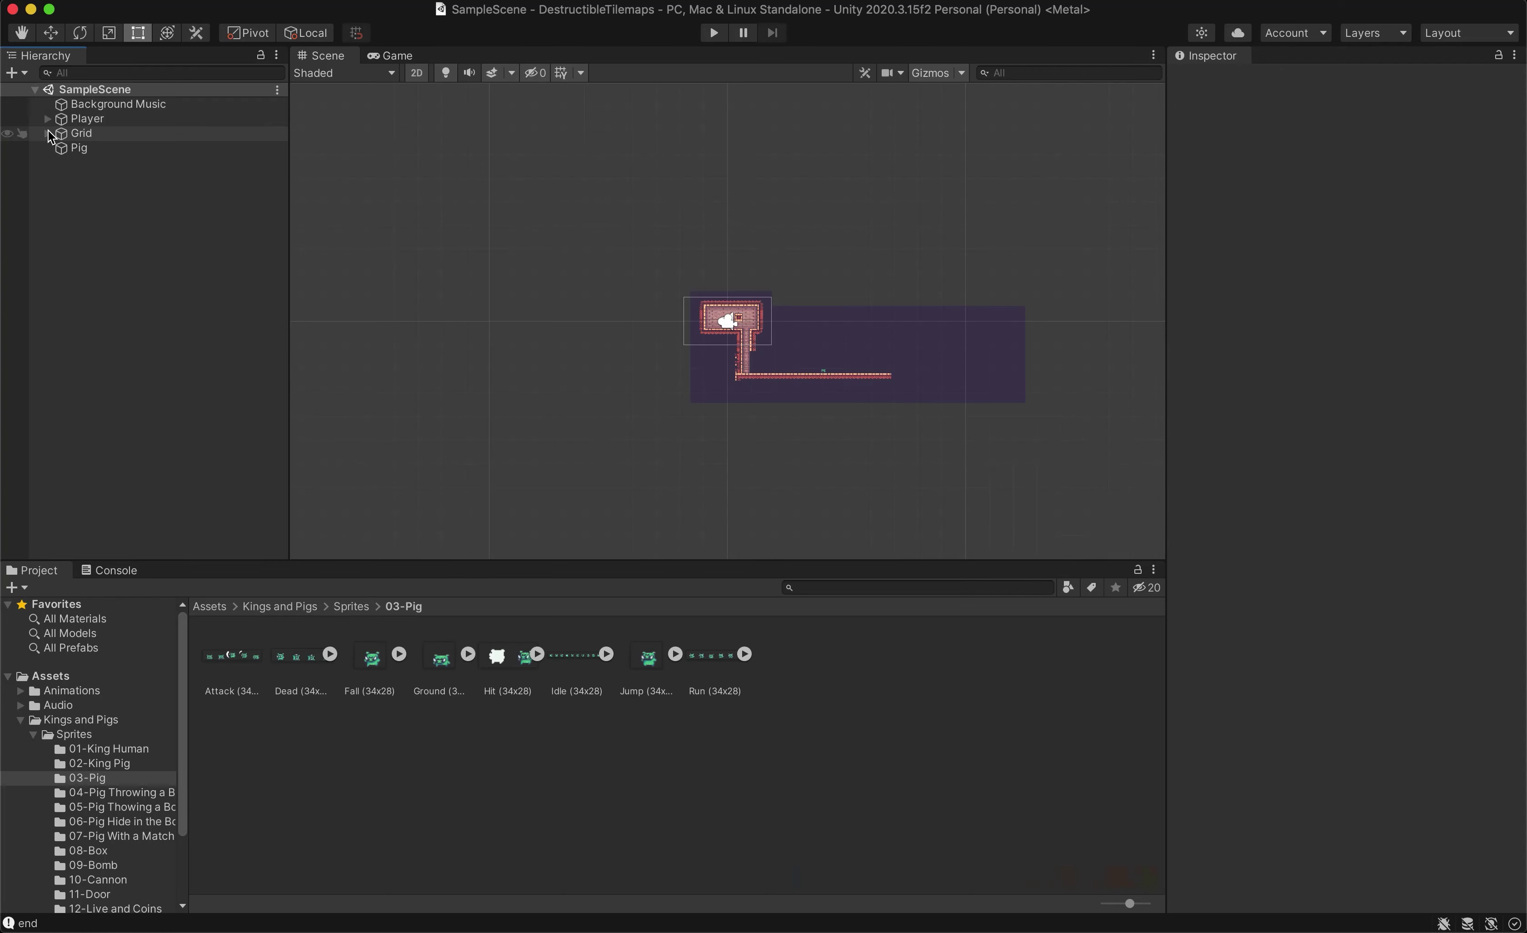
# Create a rectangular tilemap under the Grid object and name it Destructible
pyautogui.click(48, 132)
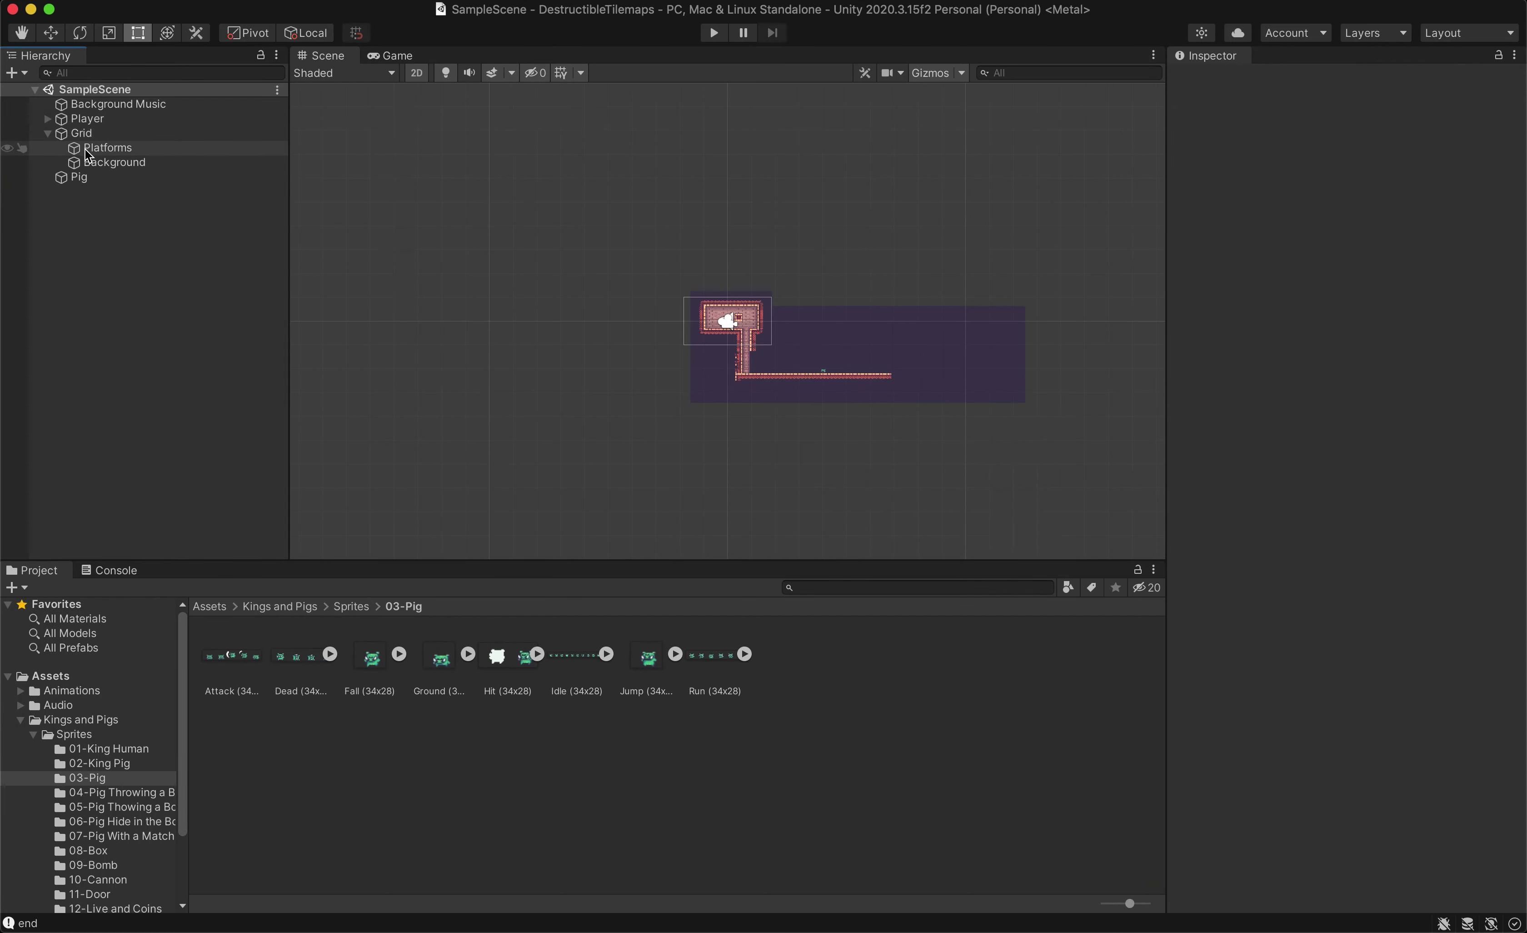
pyautogui.click(81, 133)
pyautogui.rightClick(87, 134)
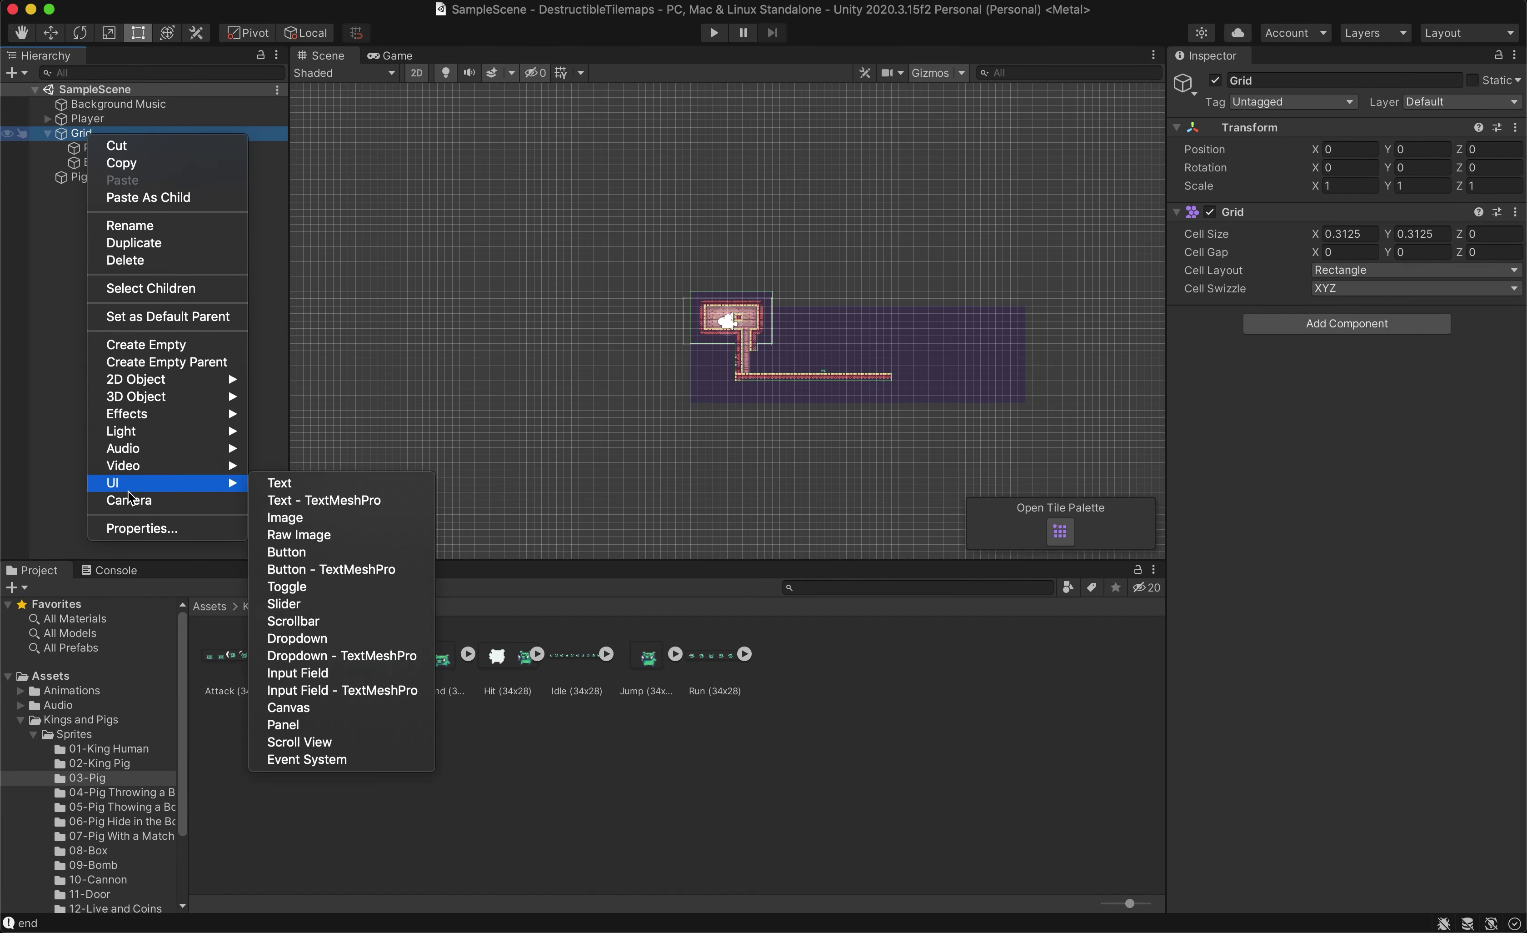
pyautogui.moveTo(156, 381)
pyautogui.moveTo(294, 415)
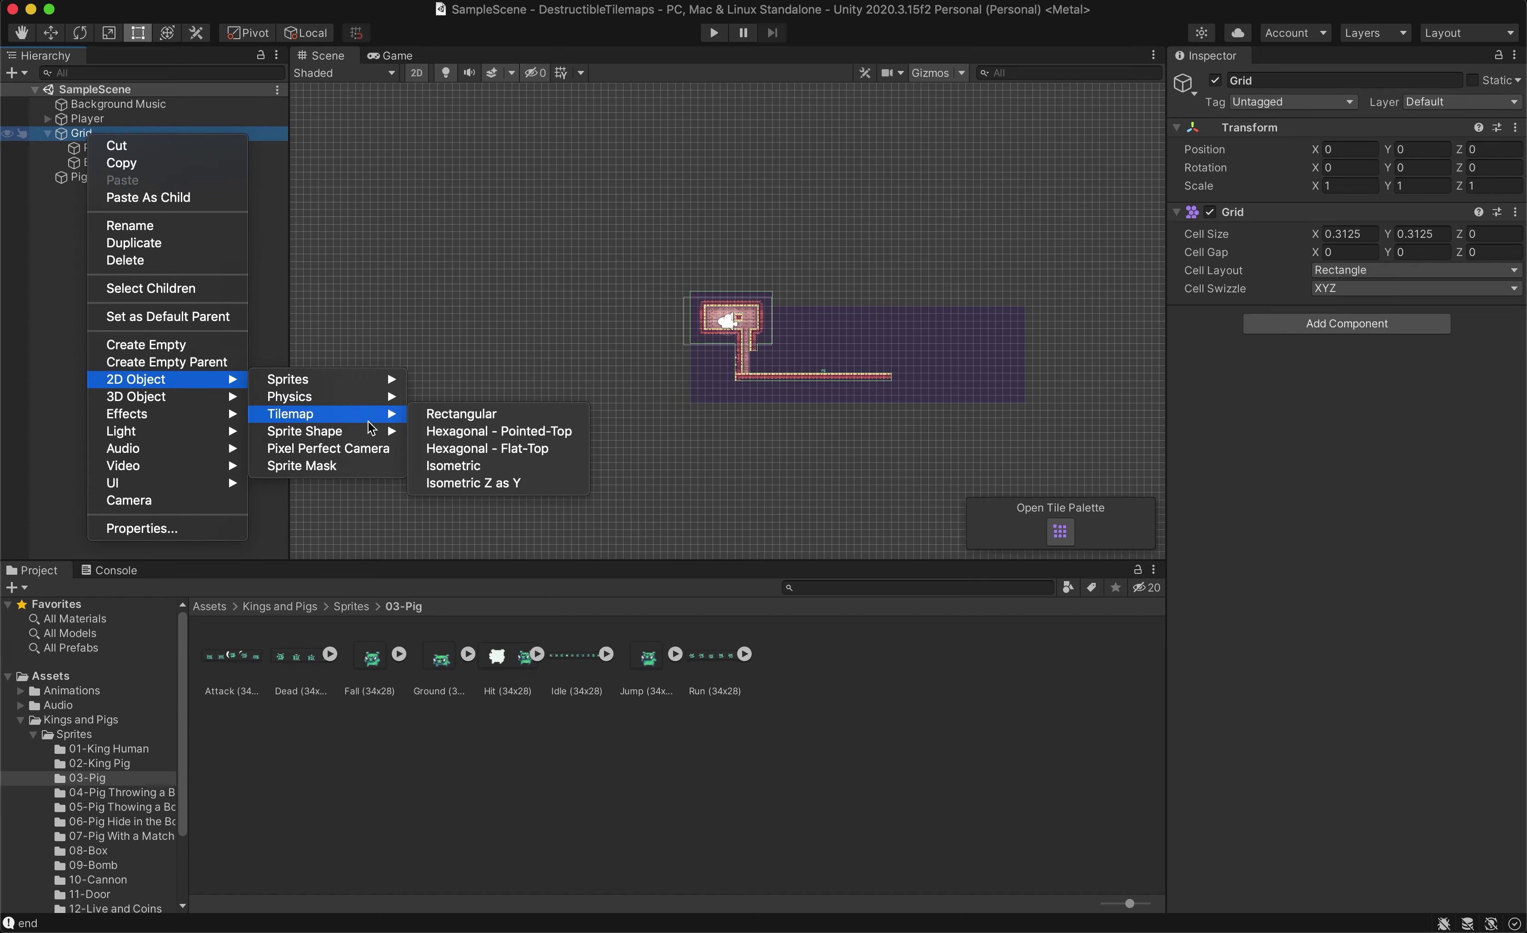
pyautogui.click(450, 418)
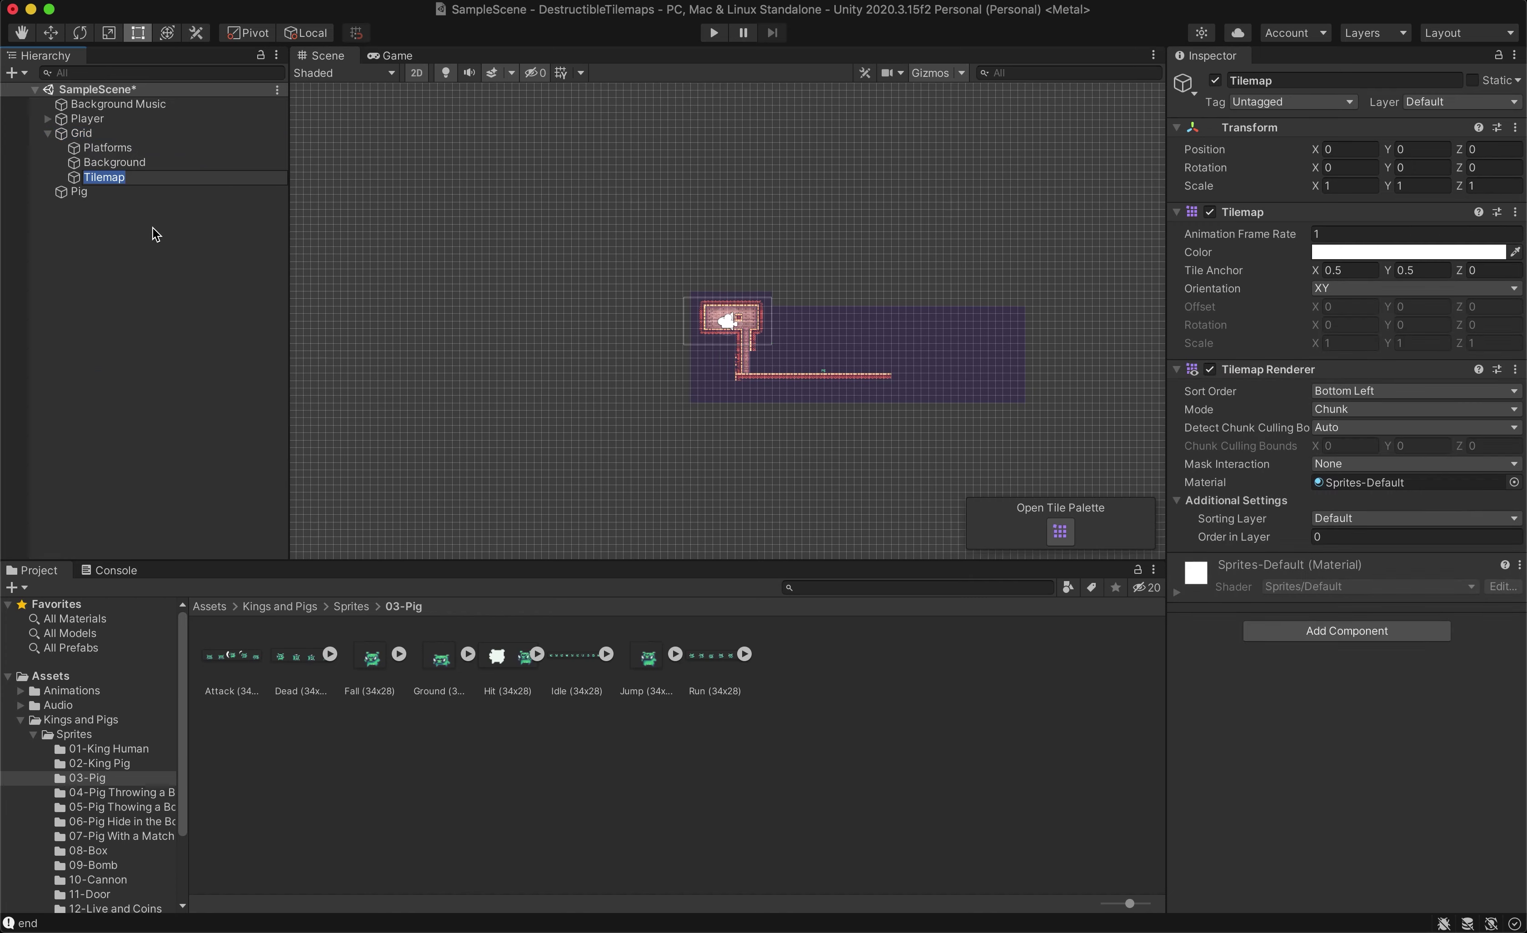
pyautogui.write('Destructible')
pyautogui.press('Return')
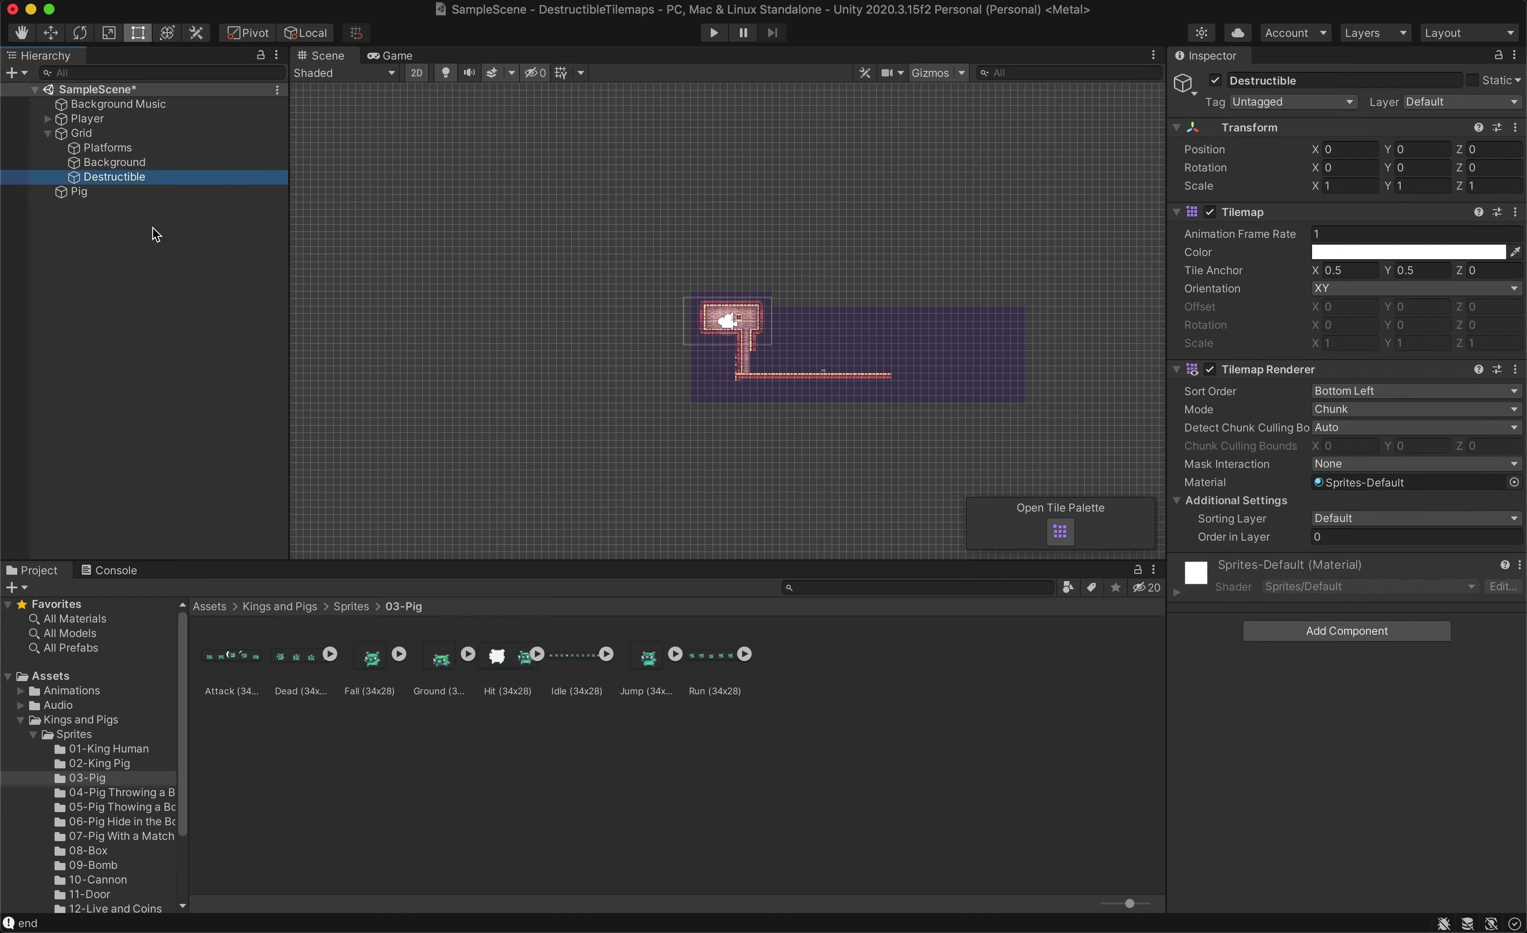
# Open the Tile Palette for the Destructible tilemap and dock it beside the Console, with the level framed up close
pyautogui.click(116, 569)
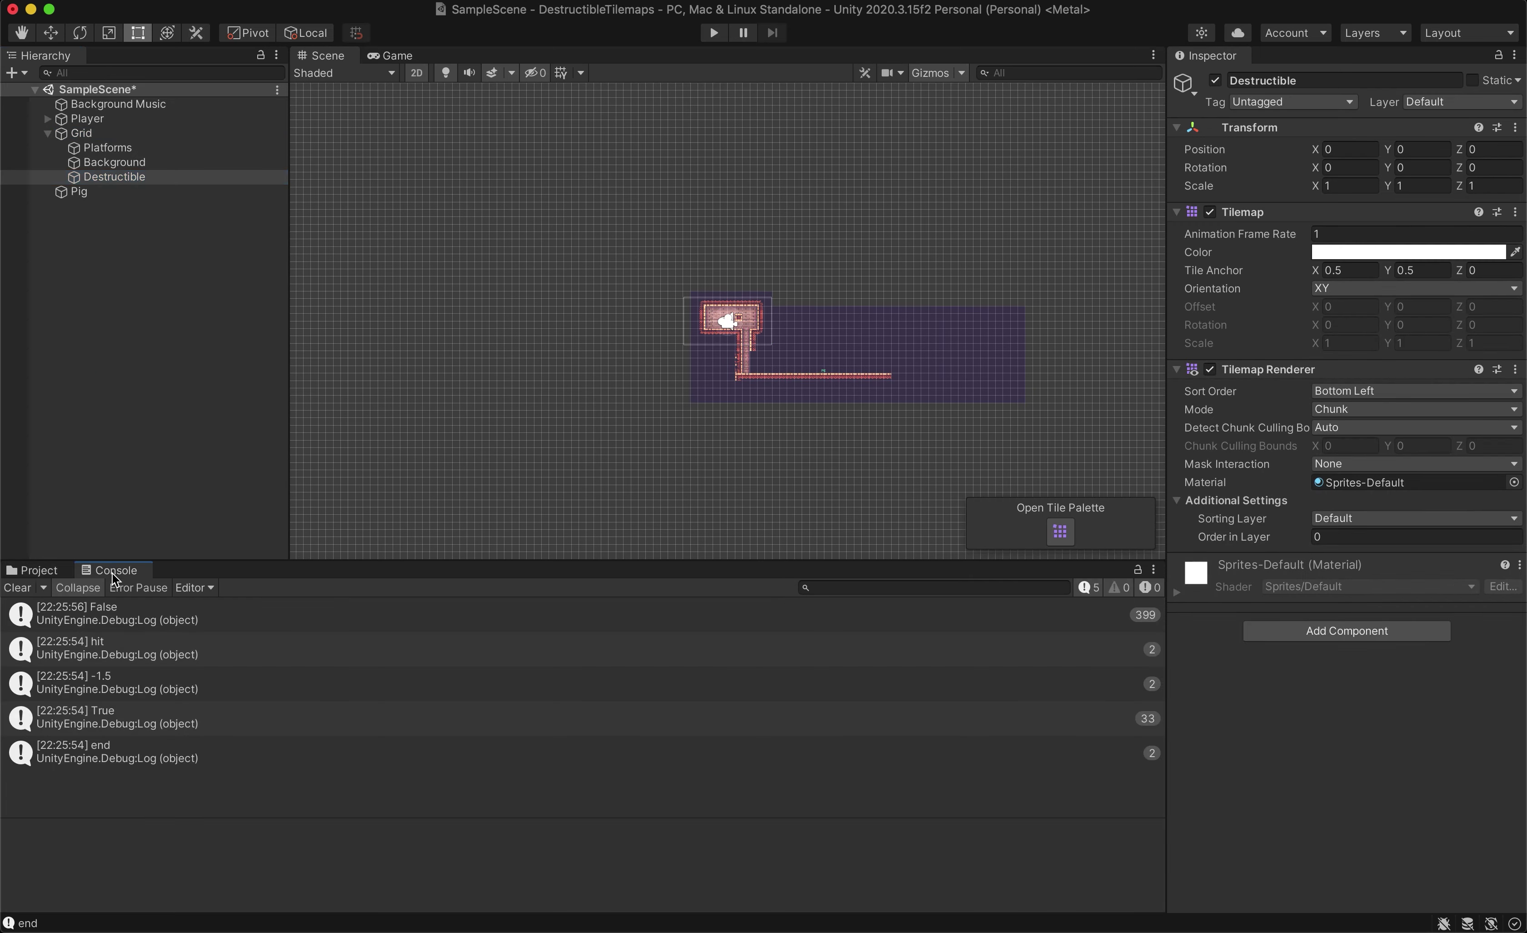
pyautogui.click(33, 569)
pyautogui.click(155, 181)
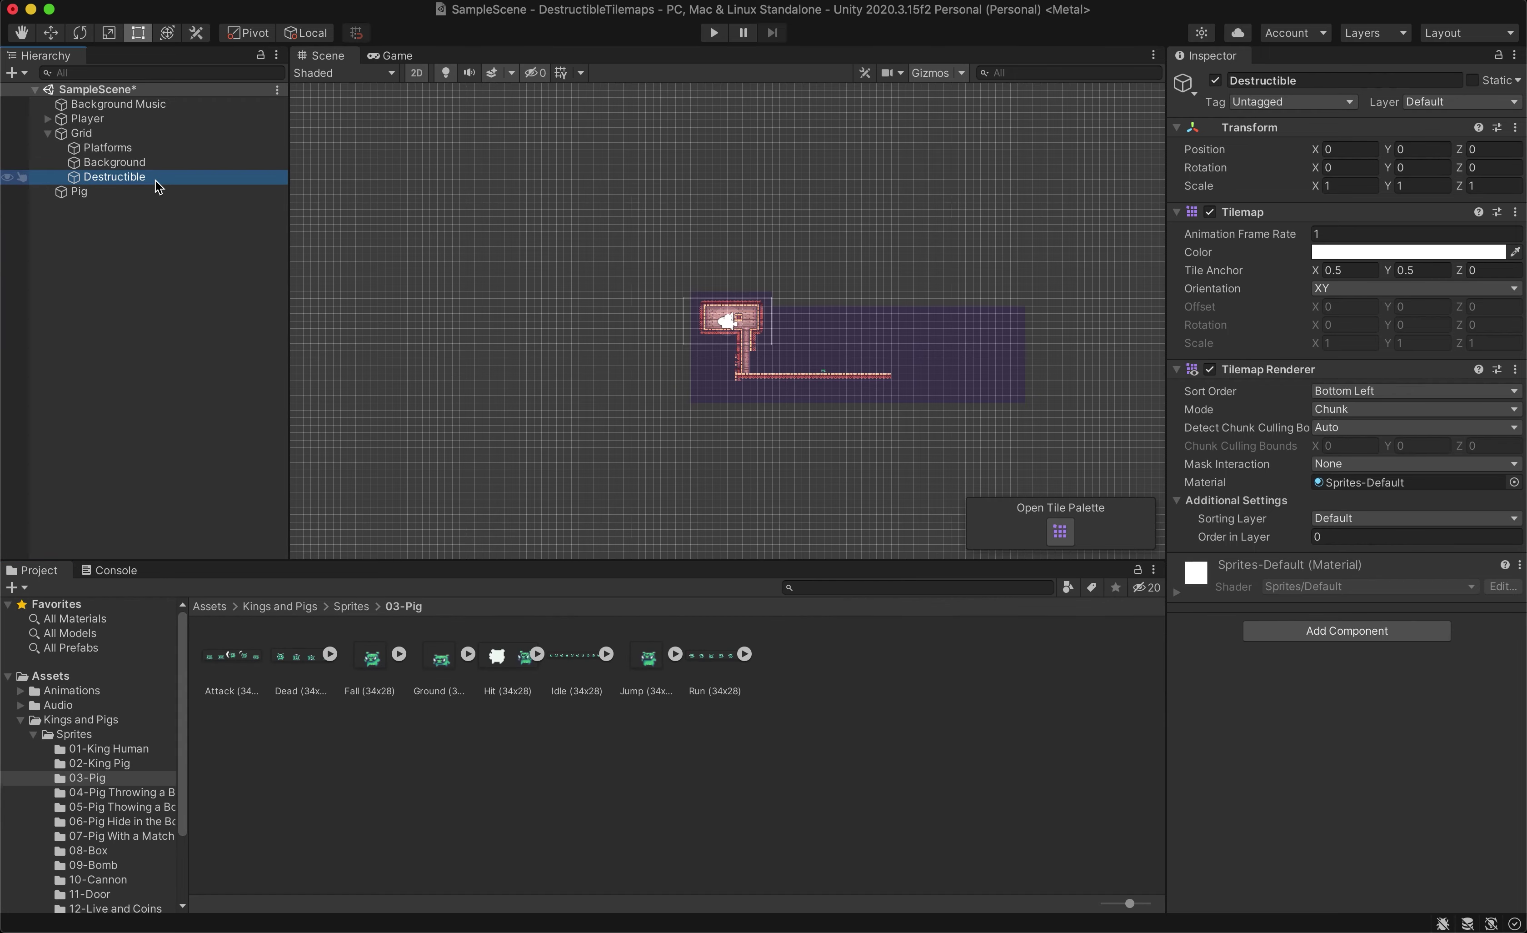
pyautogui.click(427, 2)
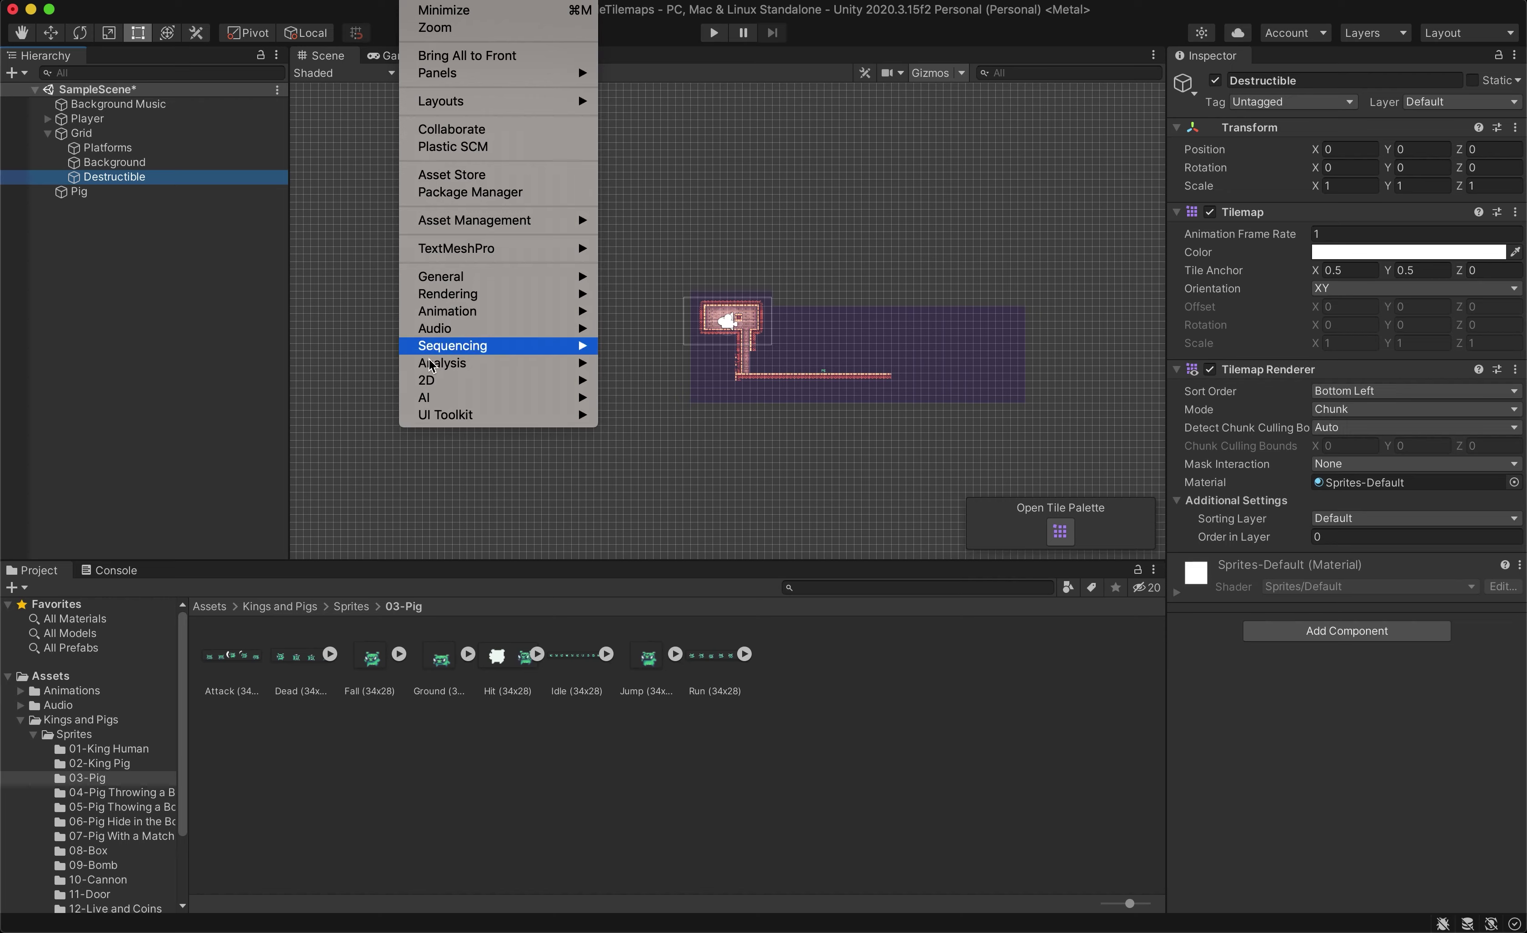
pyautogui.moveTo(477, 379)
pyautogui.click(676, 398)
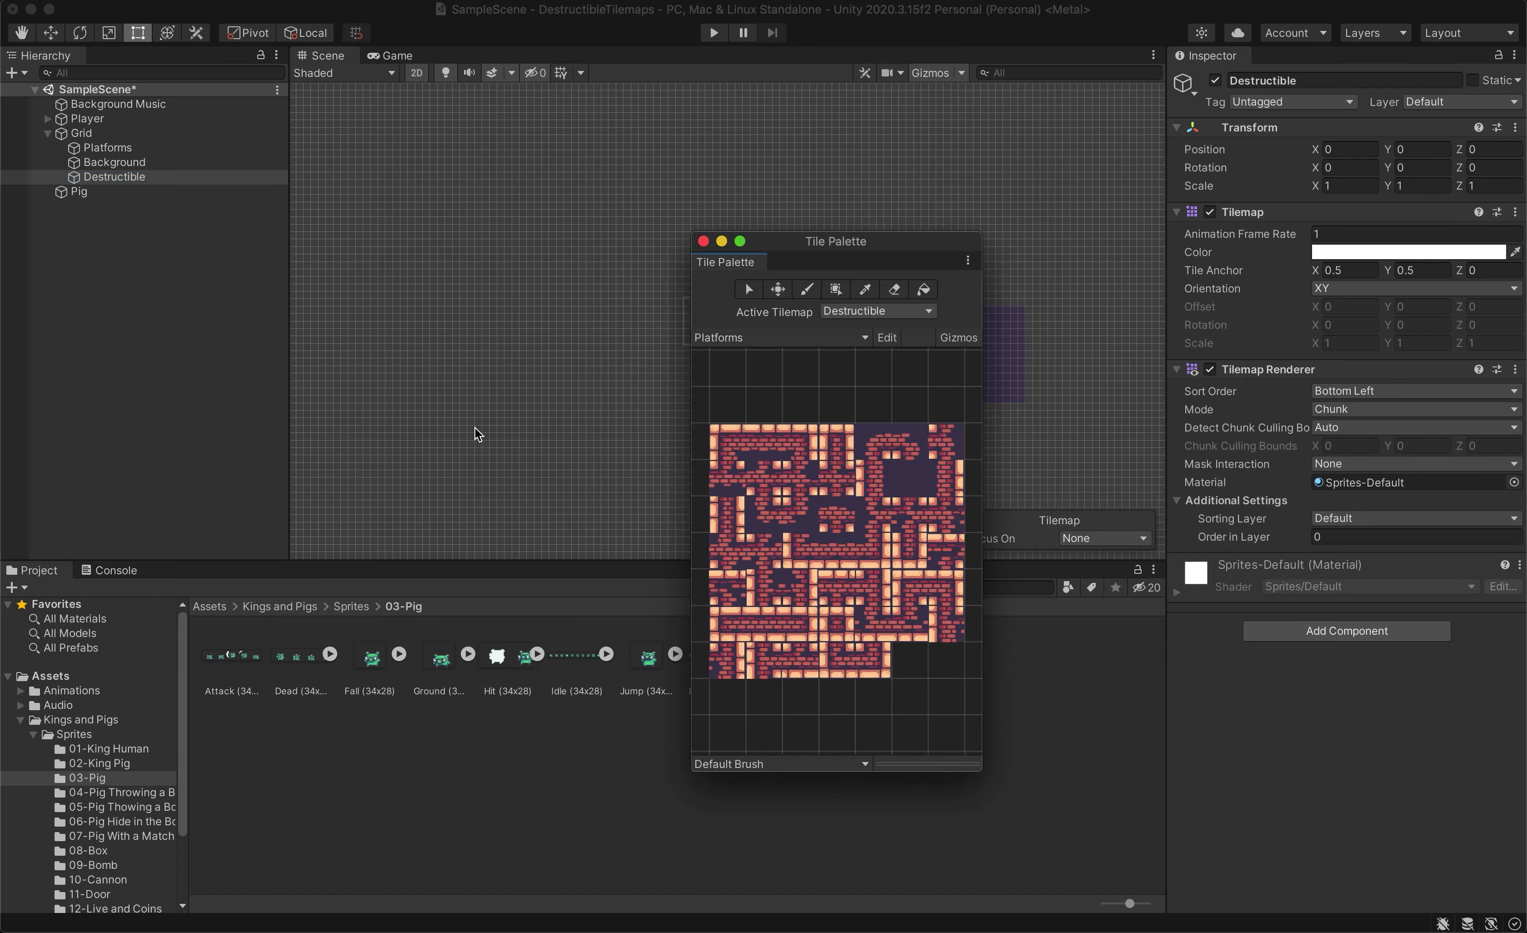
pyautogui.moveTo(743, 270); pyautogui.dragTo(179, 595)
pyautogui.scroll(4, 921, 385)
pyautogui.scroll(6, 602, 379)
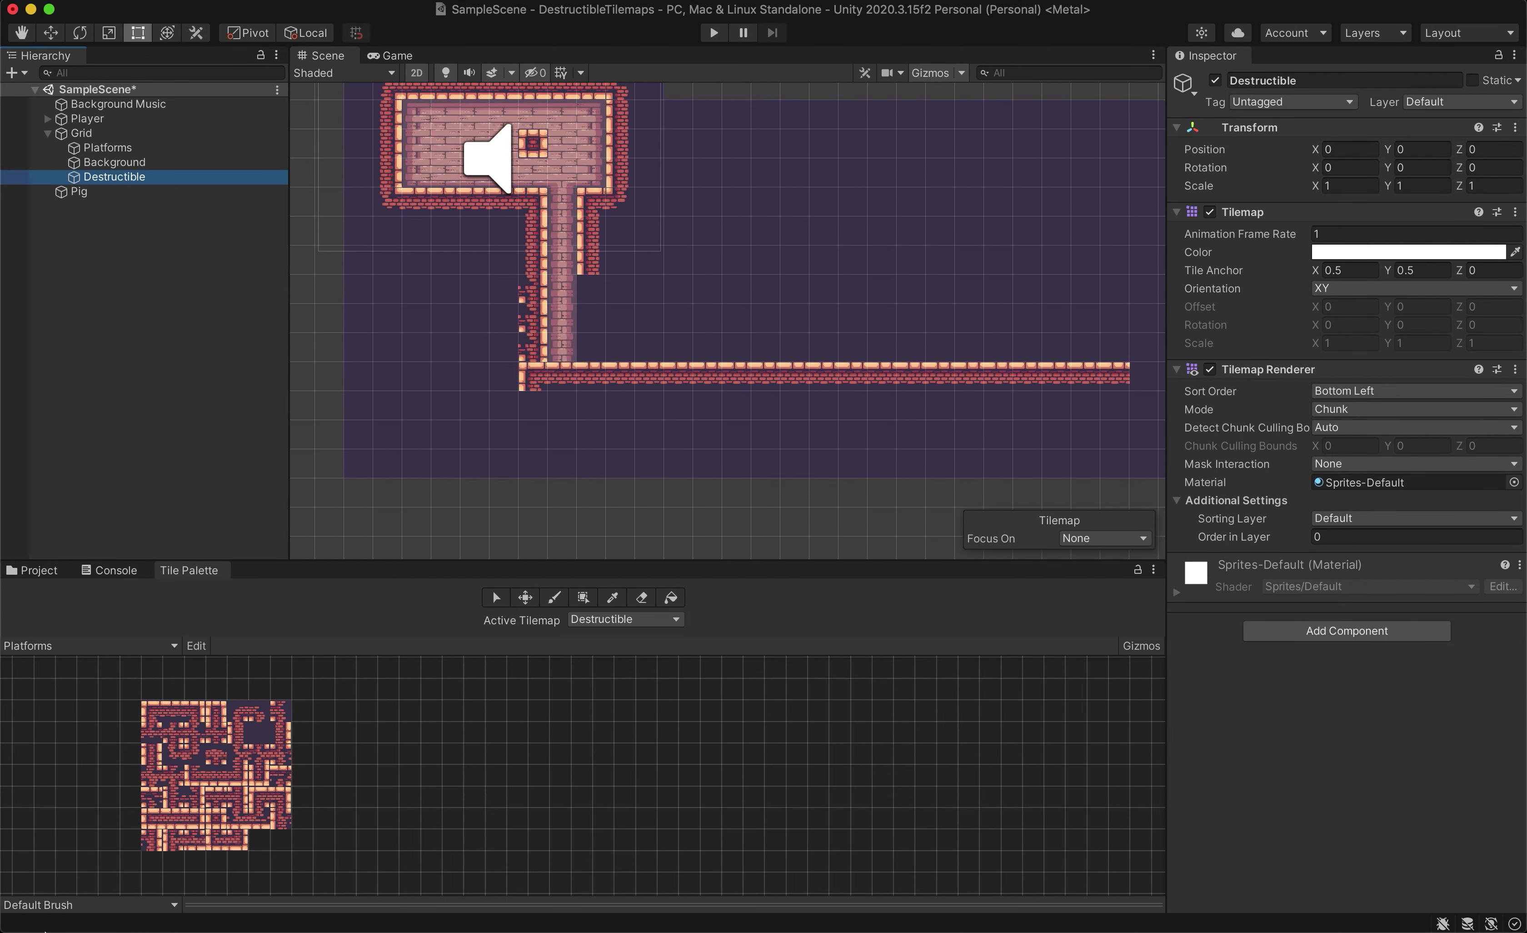
# Paint block tiles on the Destructible tilemap, stacked below the shaft wall and in a row along the floor, and close the Tile Palette
pyautogui.click(611, 620)
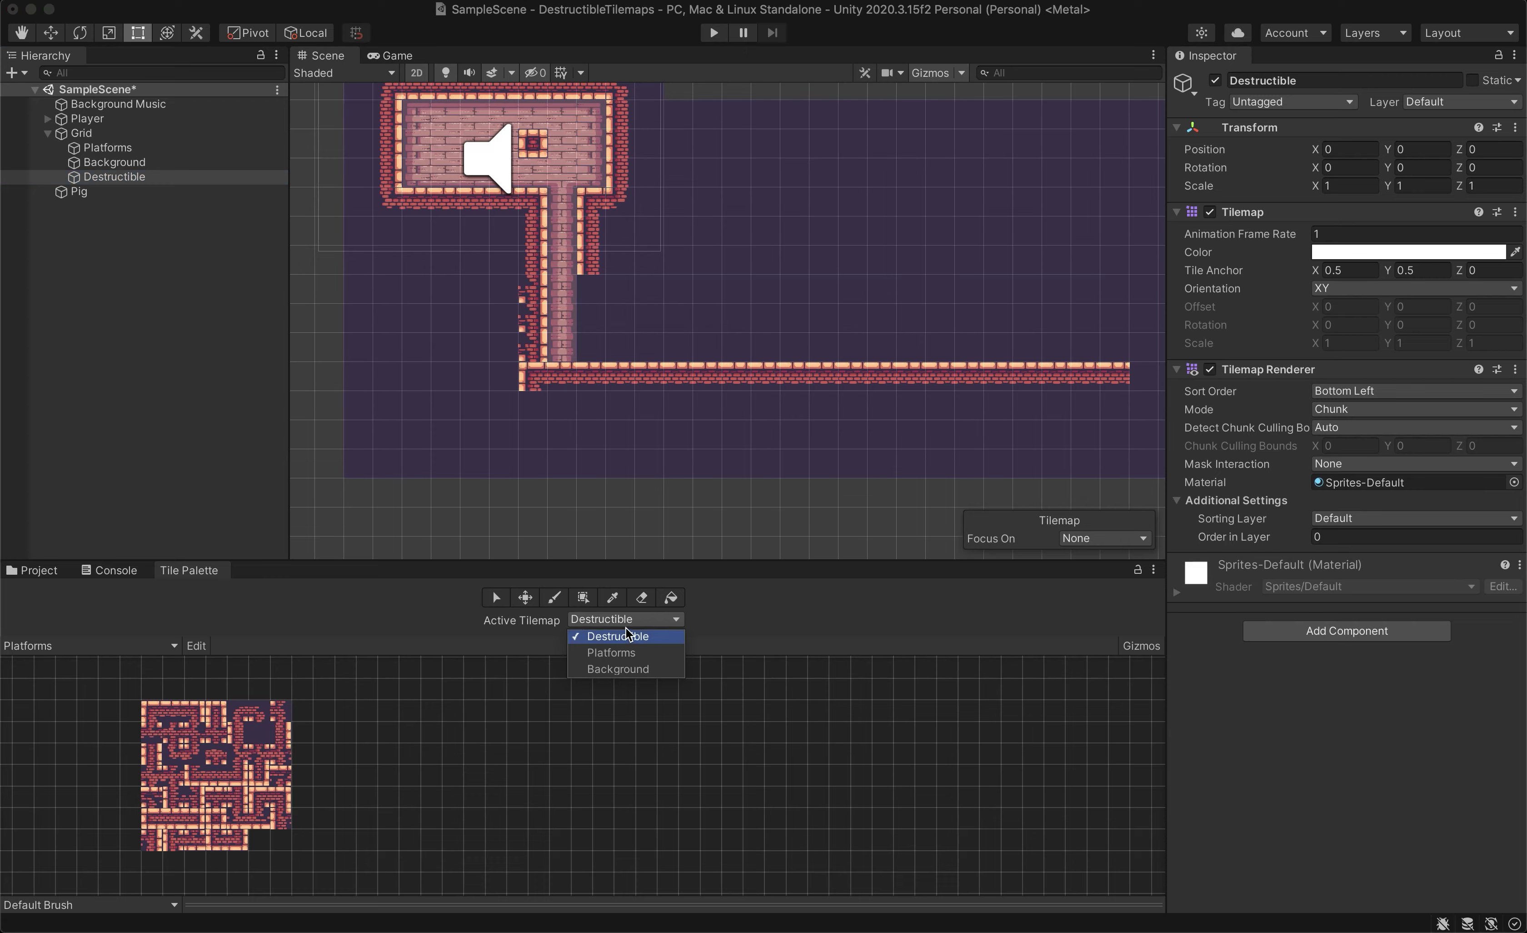
pyautogui.click(629, 635)
pyautogui.click(216, 828)
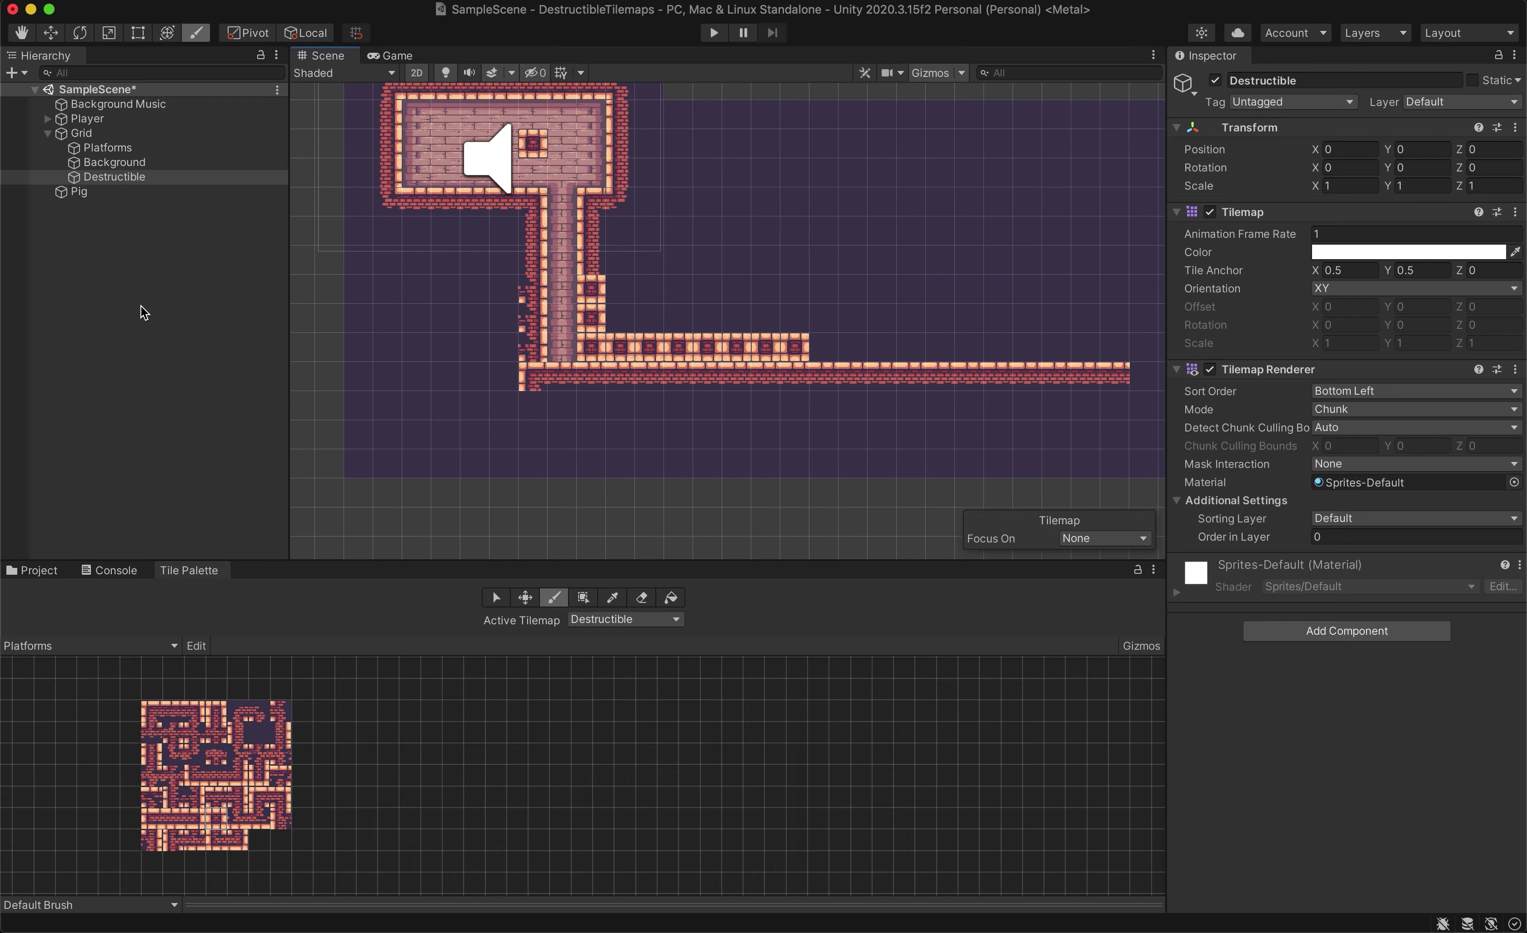
pyautogui.rightClick(196, 567)
pyautogui.click(231, 594)
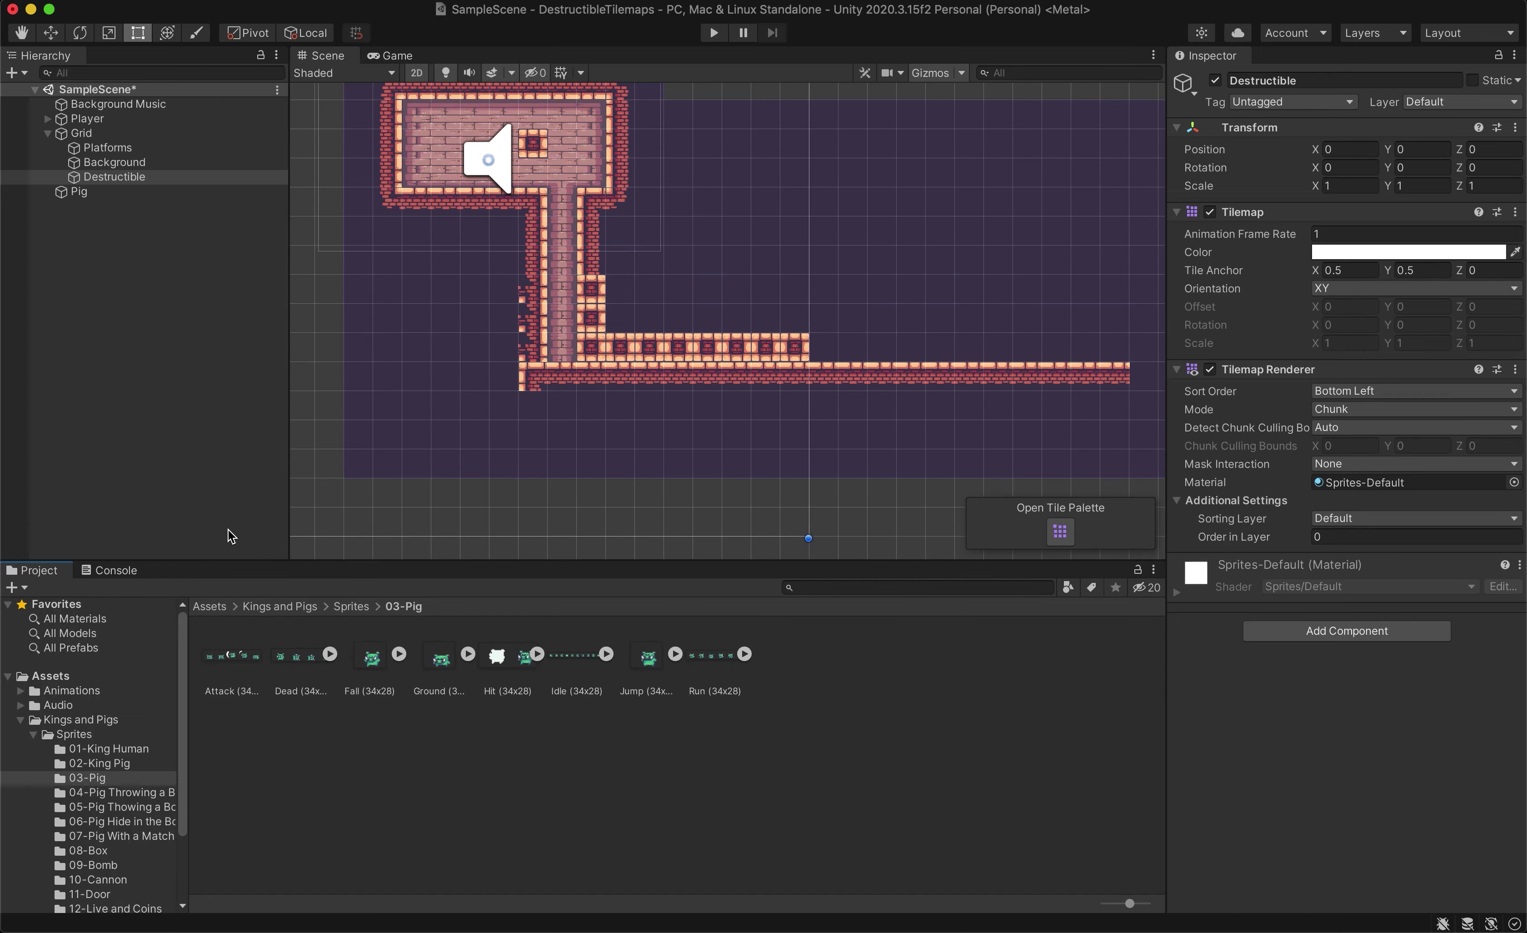
# Set Order in Layer of the Destructible tilemap's renderer to 1
pyautogui.click(216, 442)
pyautogui.click(160, 177)
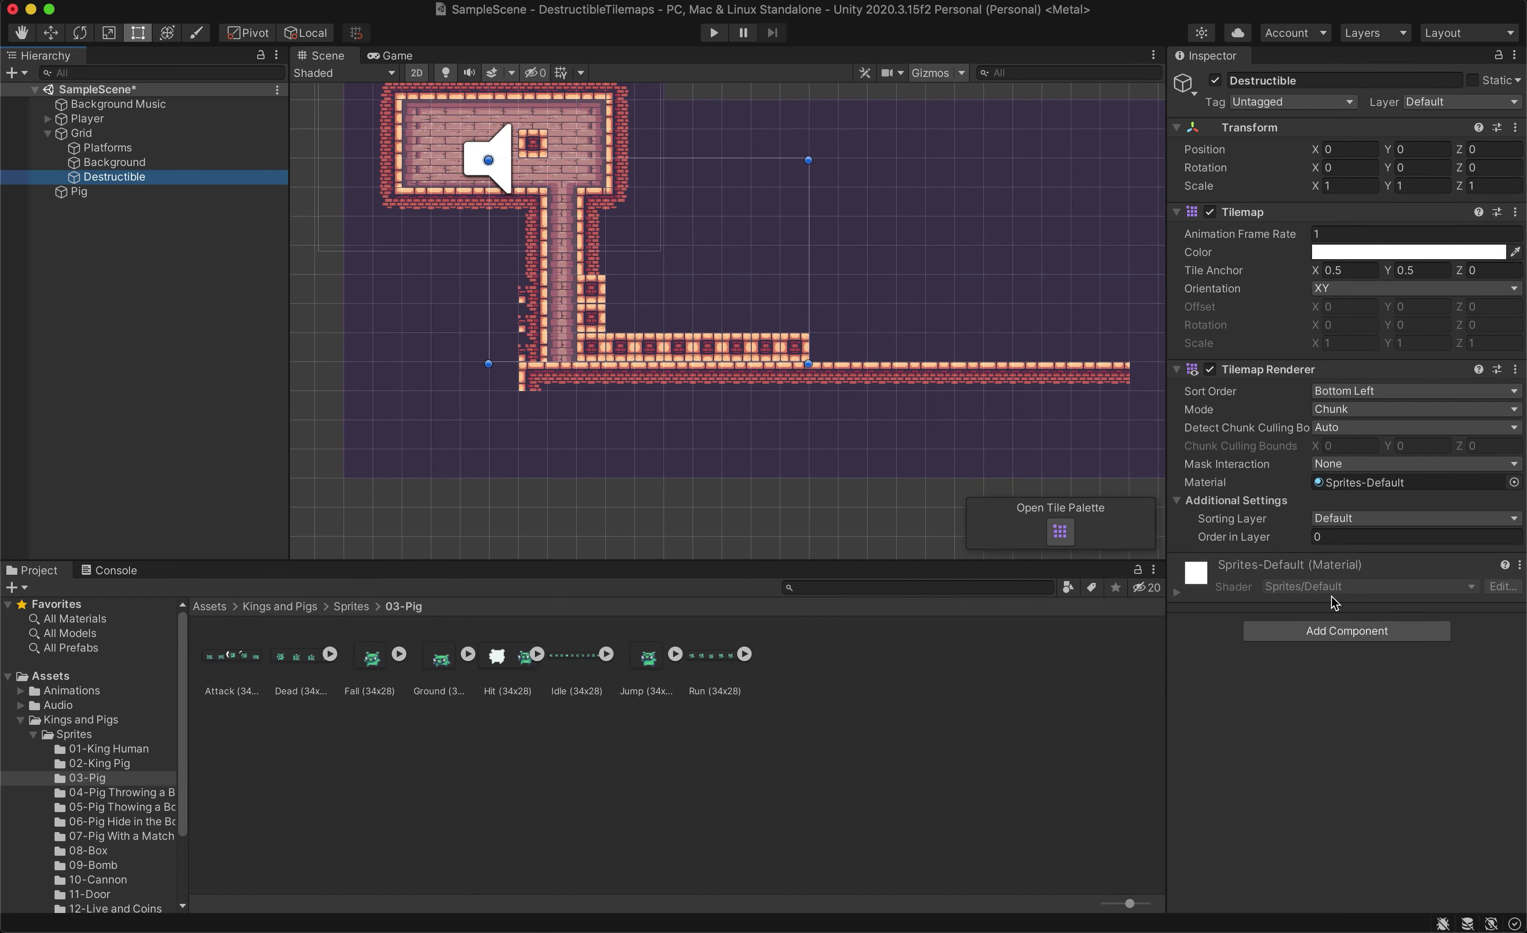
pyautogui.click(1359, 537)
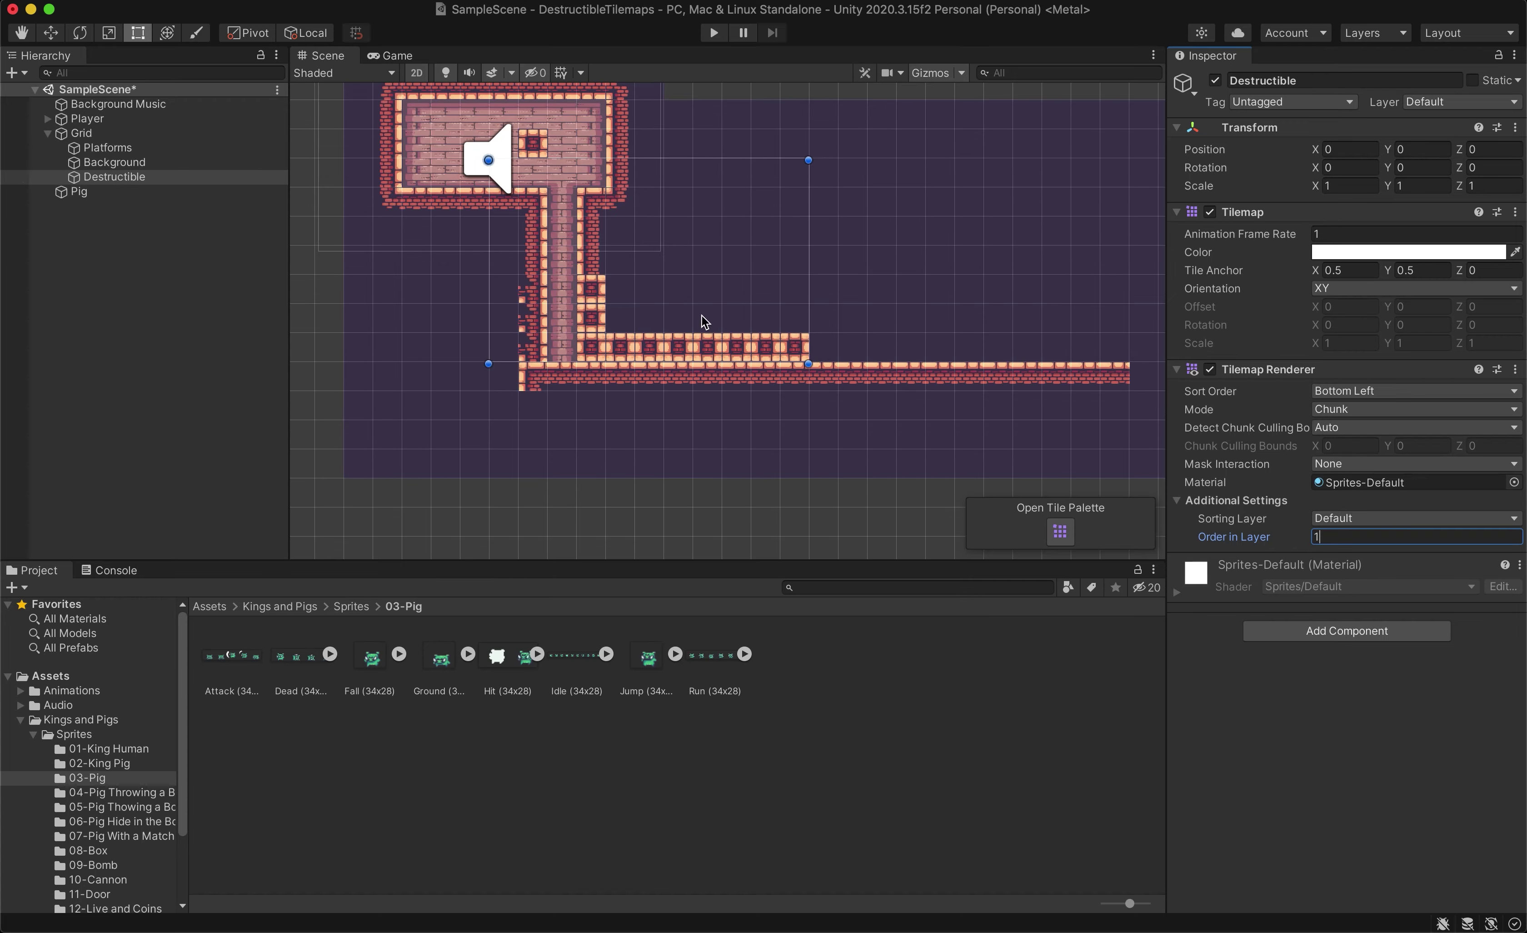
pyautogui.click(1289, 799)
# Add a Tilemap Collider 2D component to the Destructible tilemap and enable Used By Composite on it
pyautogui.click(1309, 632)
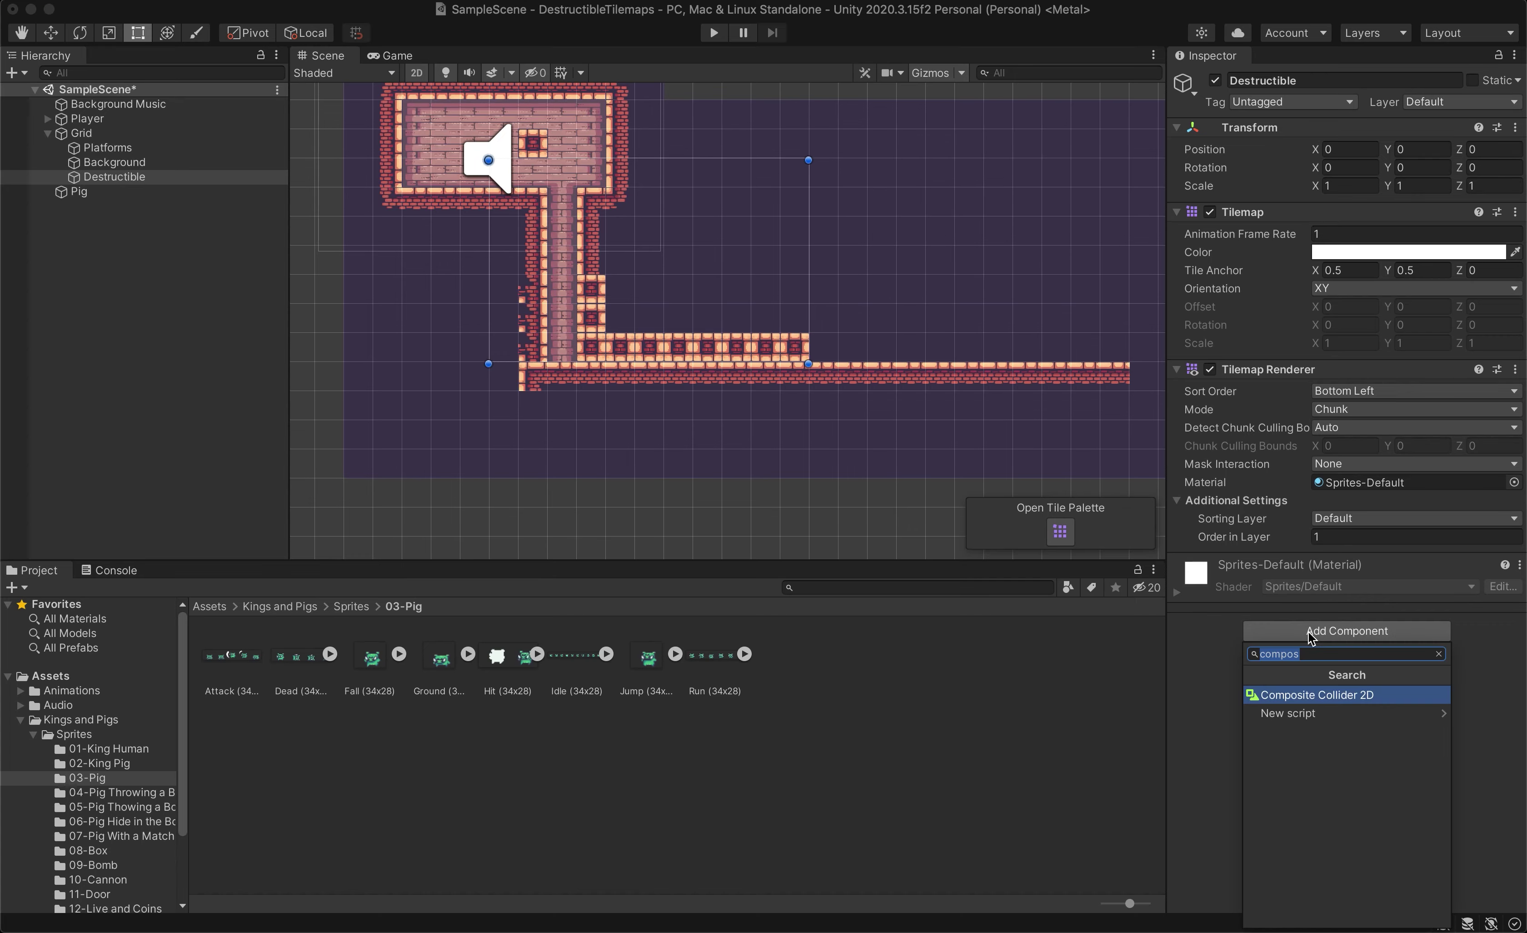
pyautogui.write('tilem')
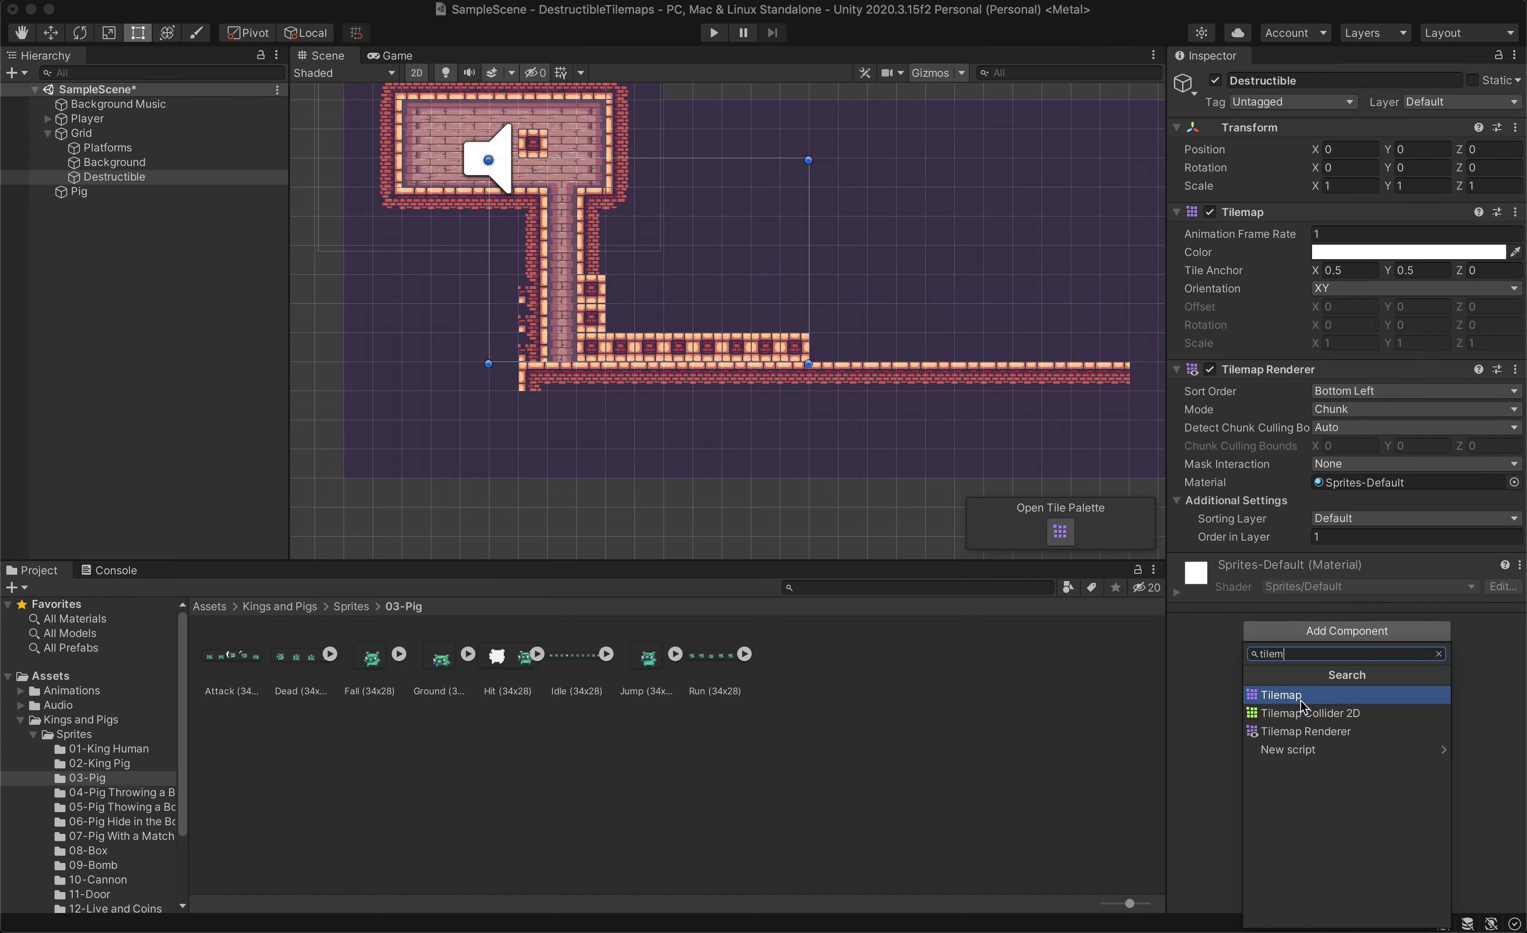
pyautogui.click(1323, 712)
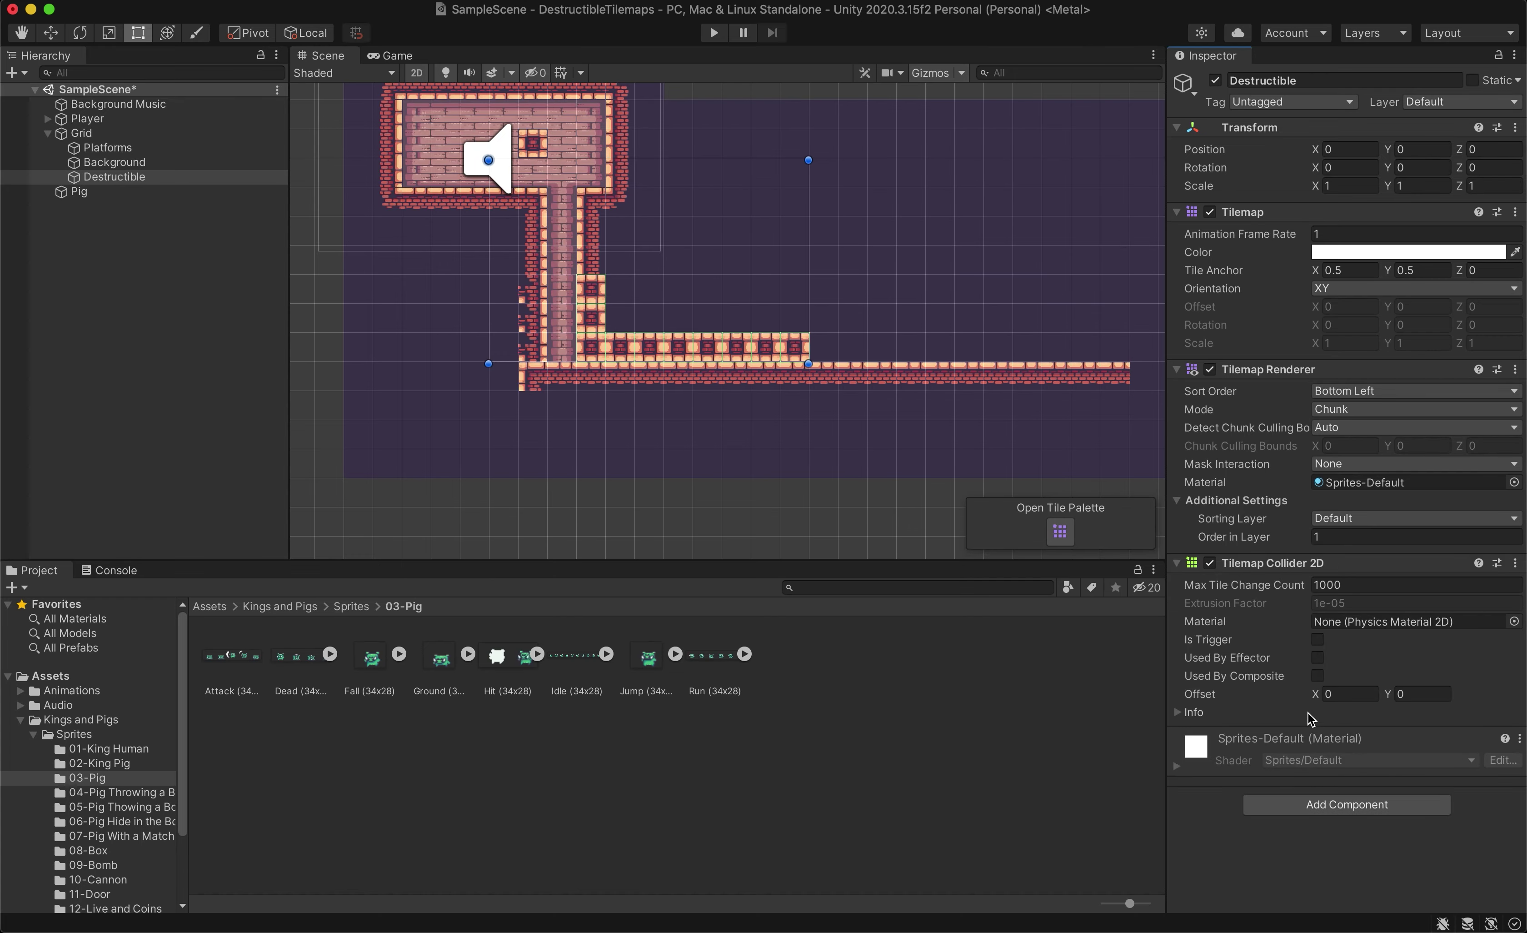
pyautogui.click(1318, 676)
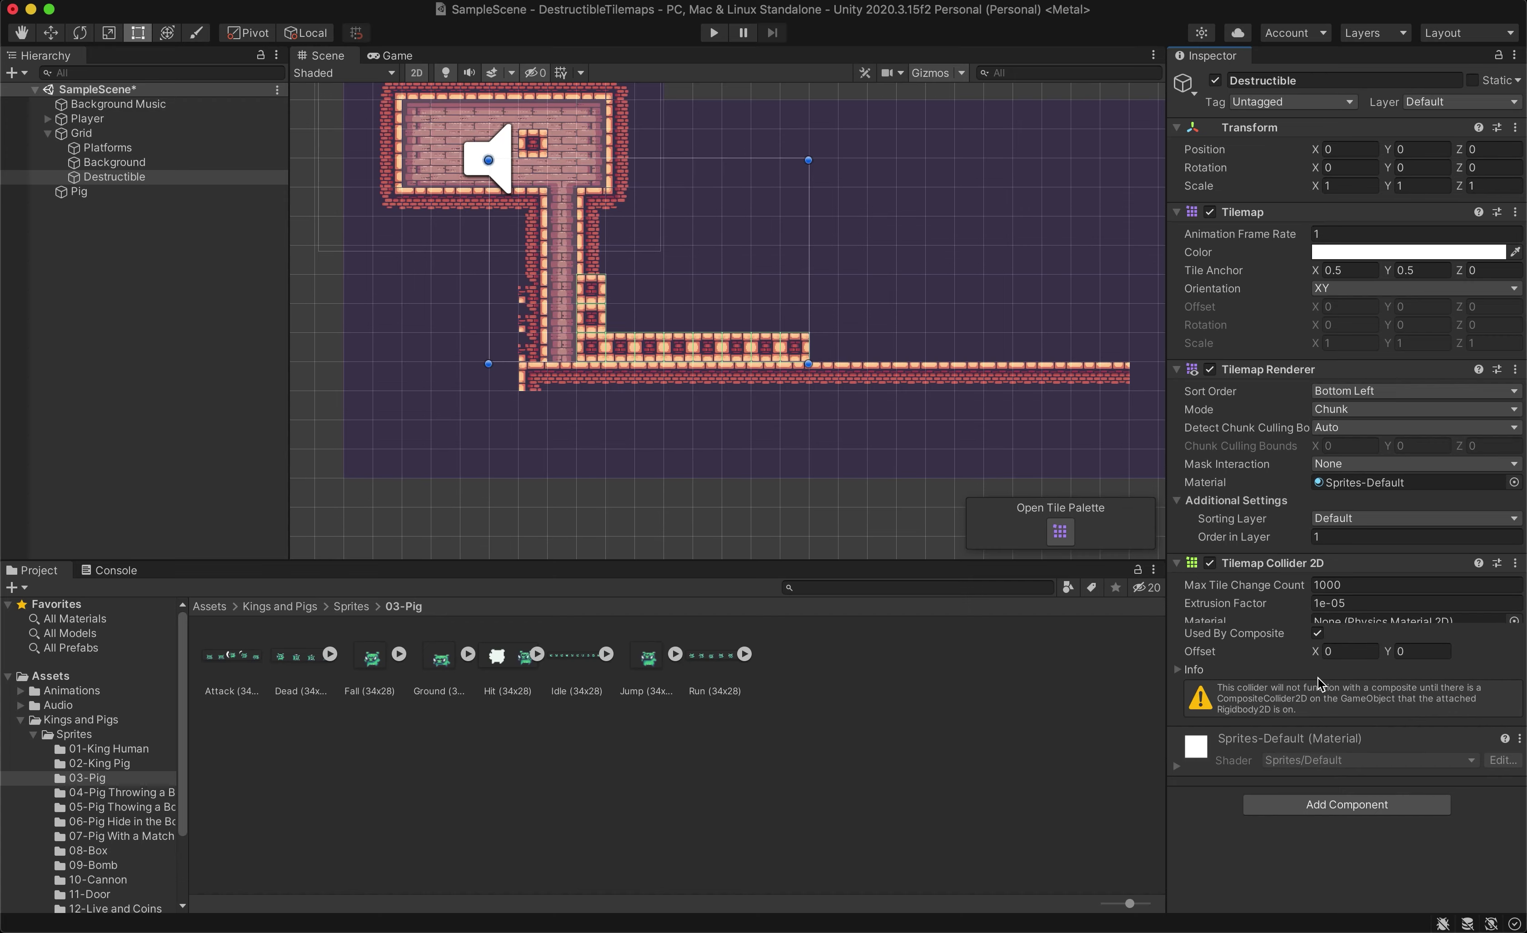
# Add a Composite Collider 2D to the Destructible tilemap and set its Rigidbody 2D Body Type to Static
pyautogui.click(1314, 802)
pyautogui.write('compos')
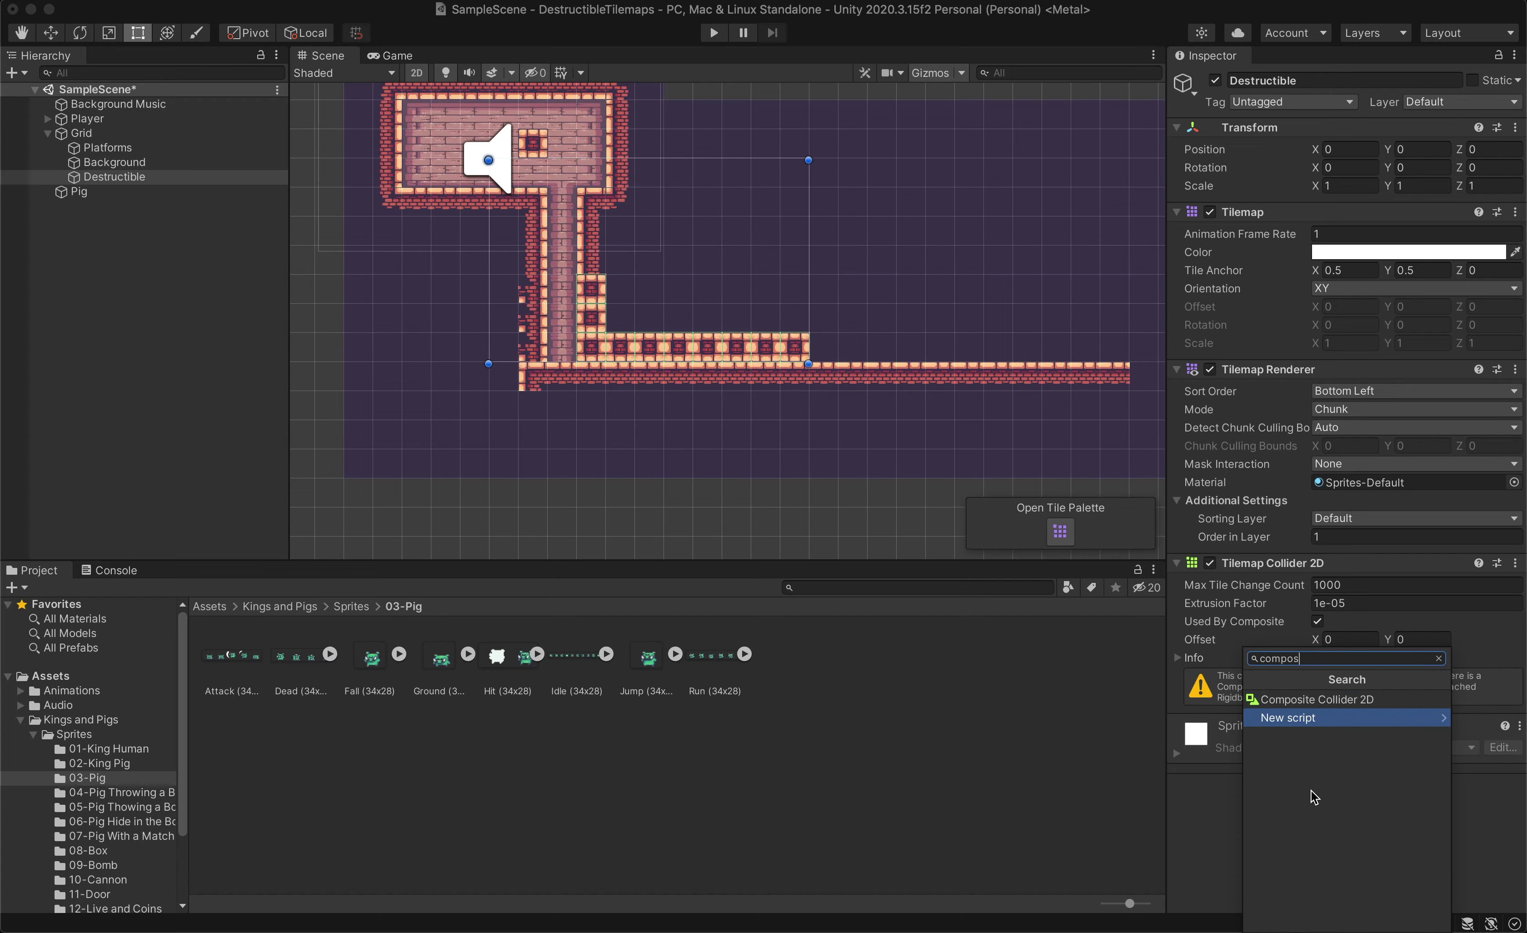
pyautogui.click(1285, 699)
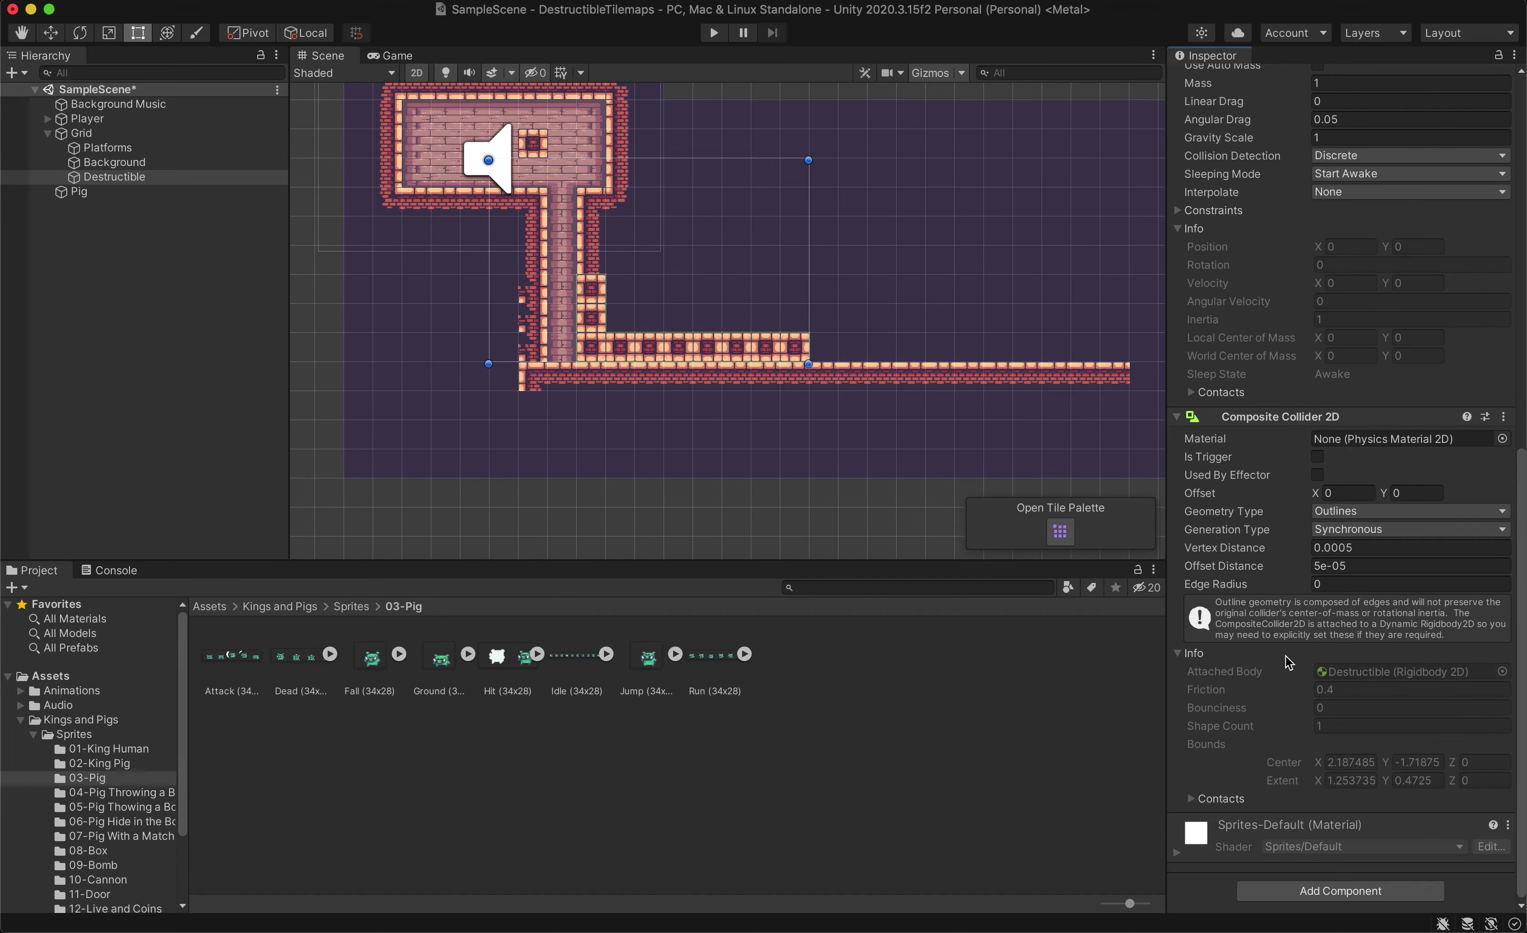
pyautogui.scroll(6, 1303, 505)
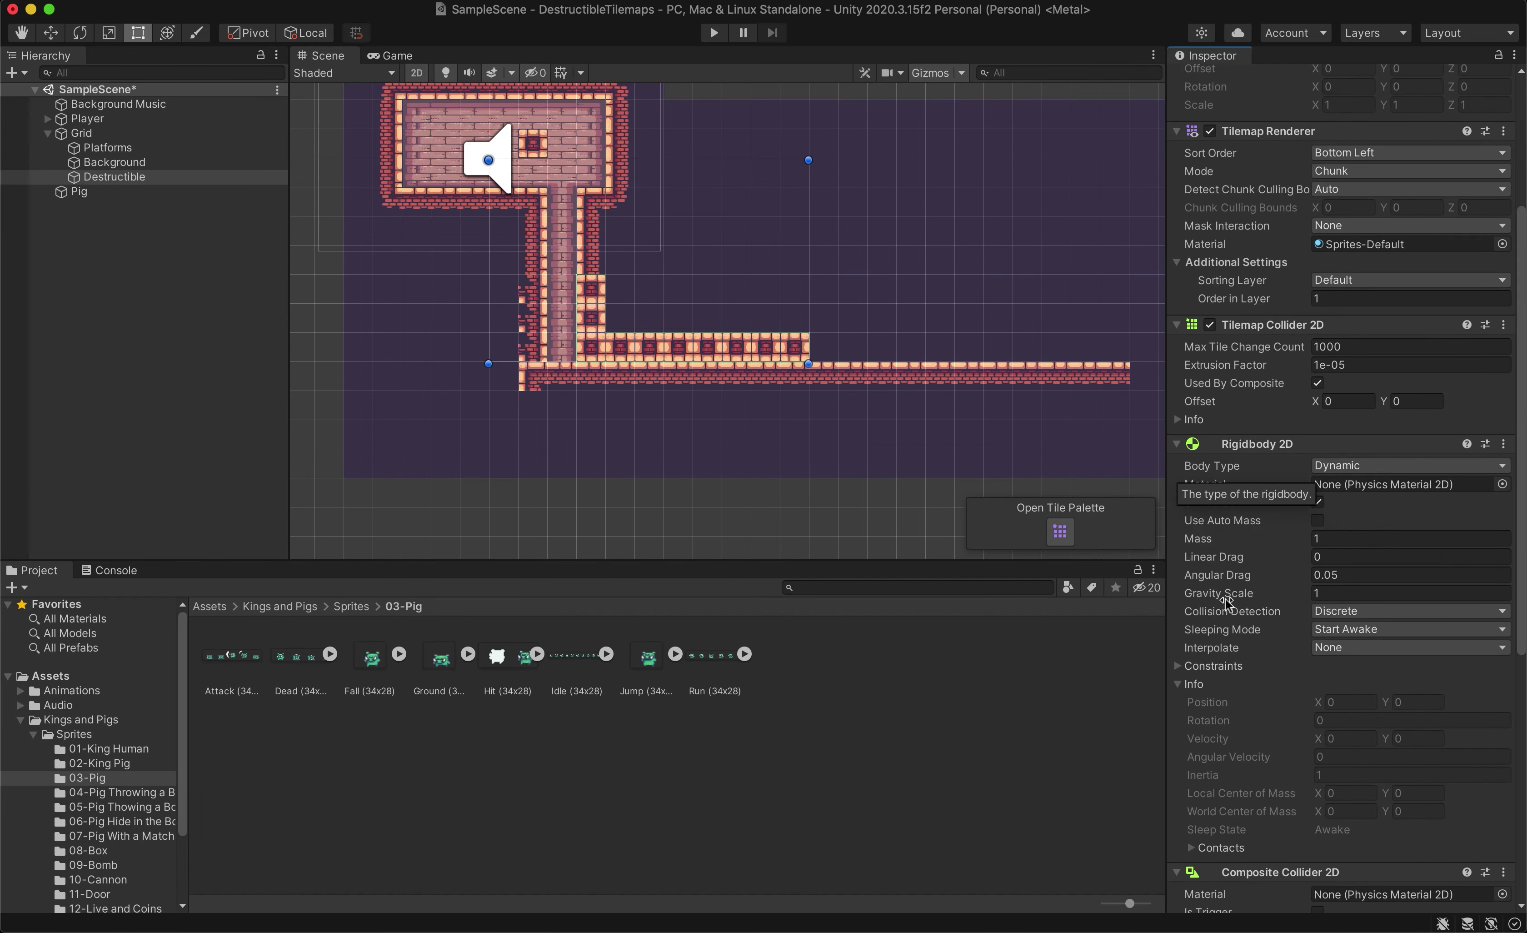
pyautogui.click(1368, 469)
pyautogui.click(1344, 495)
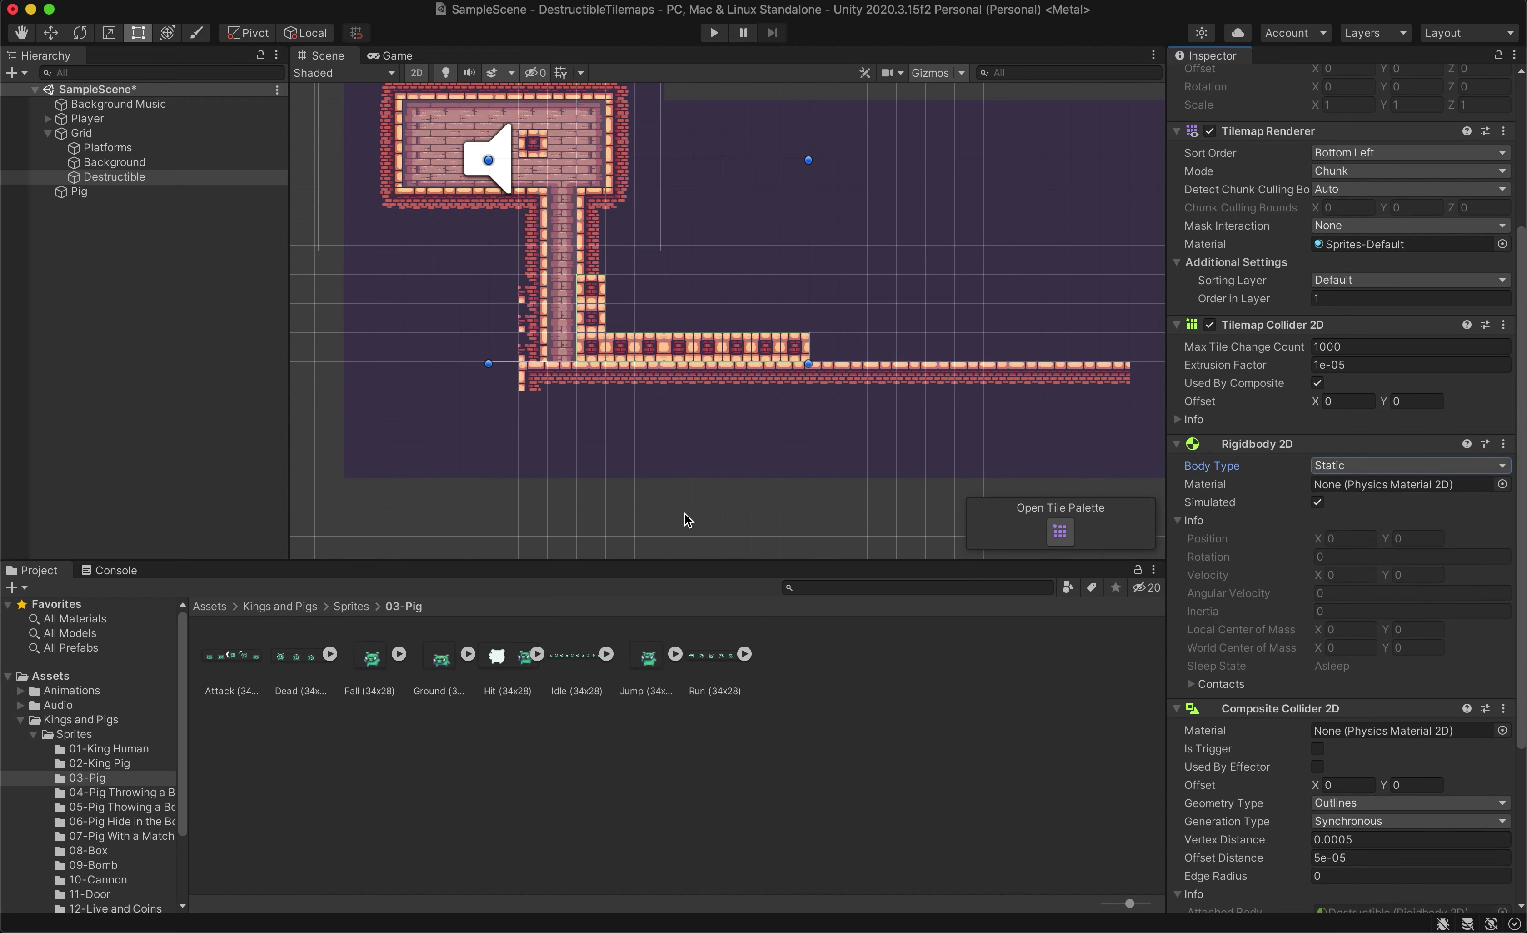
# Play-test the scene by moving the king down the shaft and jumping beside the destructible blocks, and stop the game
pyautogui.click(666, 516)
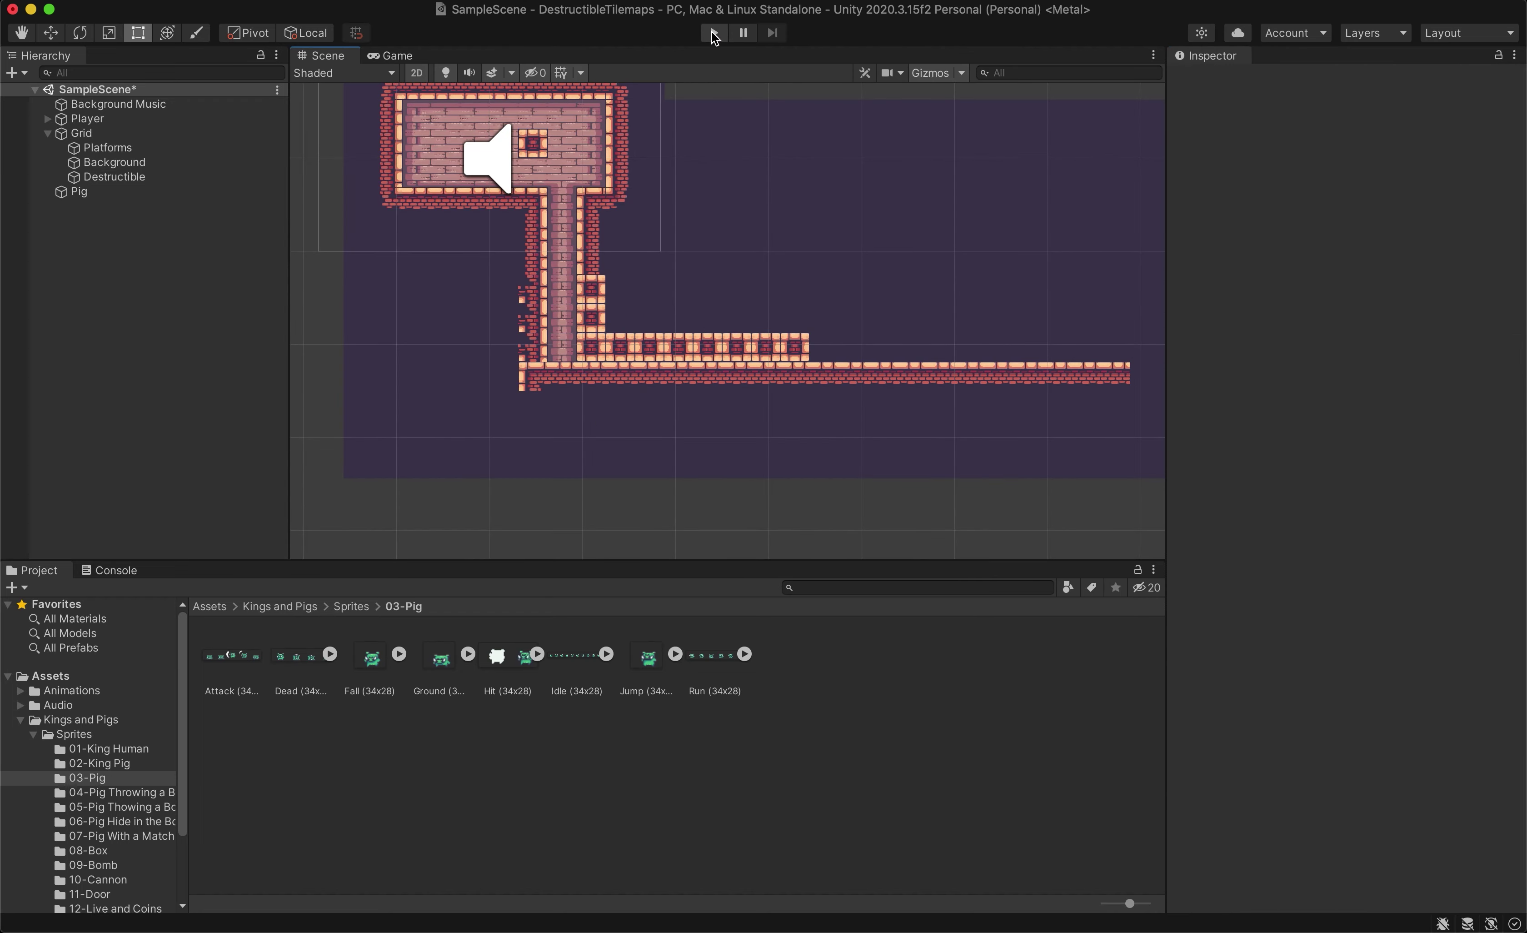
pyautogui.click(715, 35)
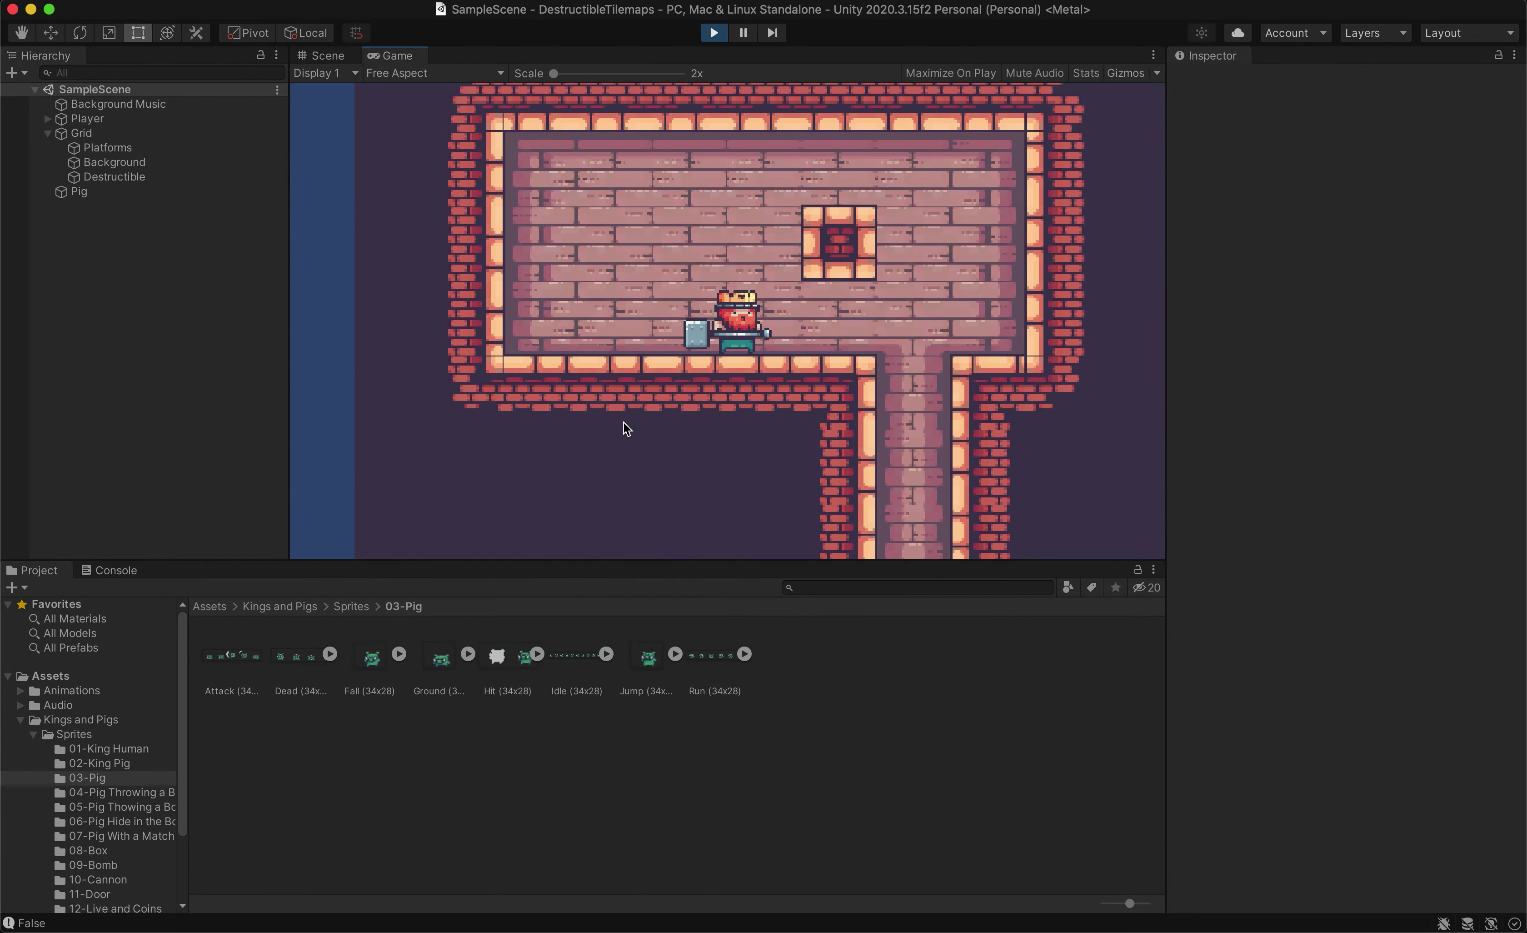
pyautogui.press('Right')
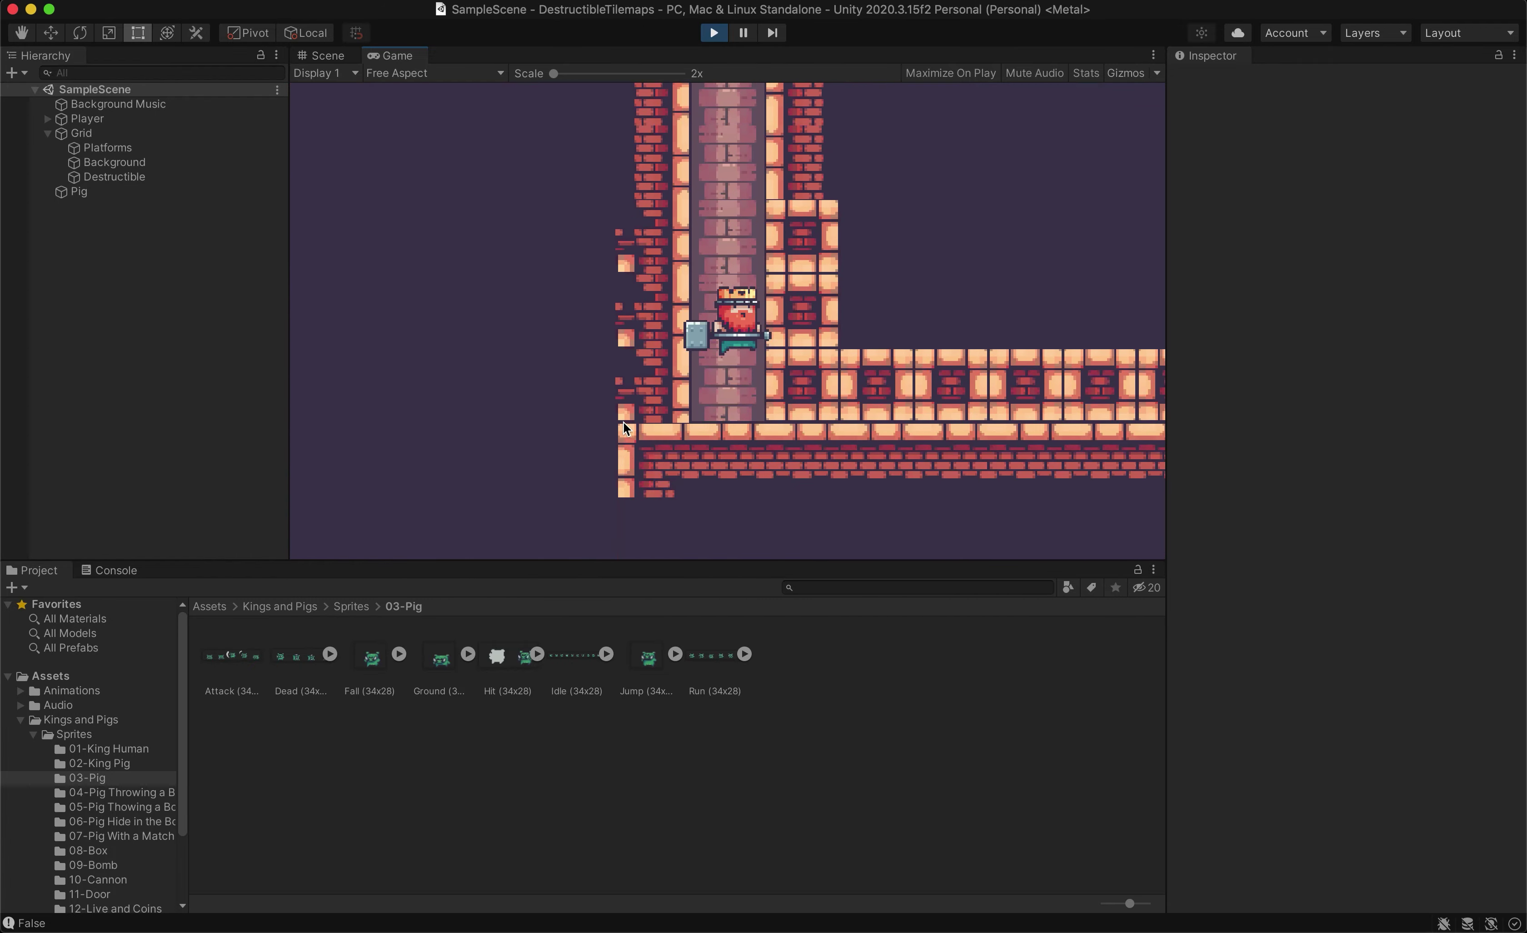
pyautogui.press('space')
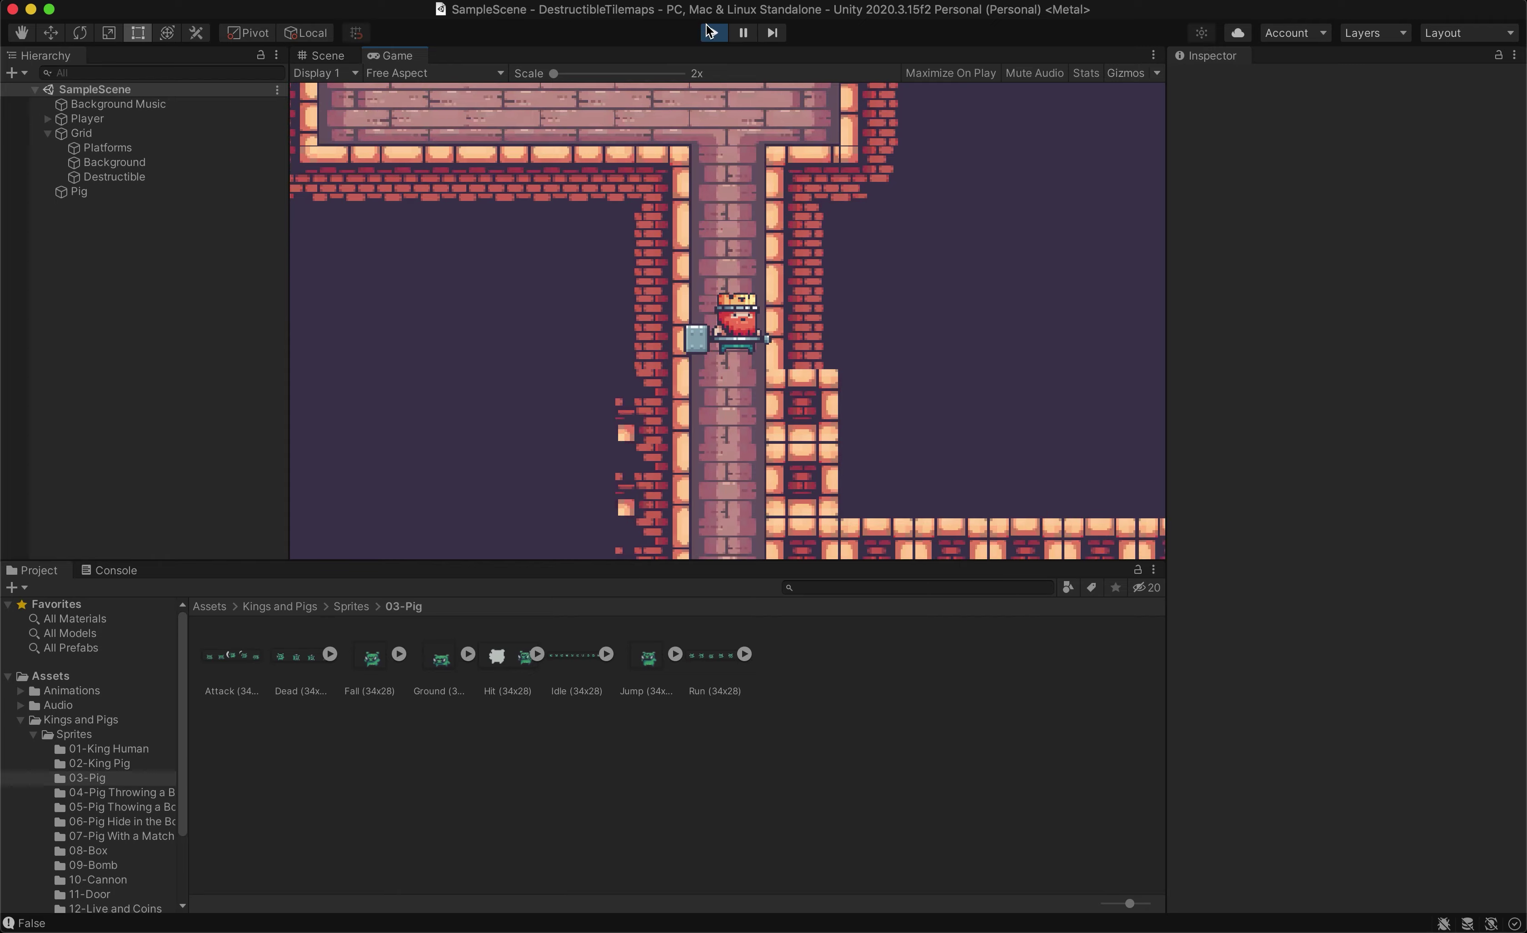
pyautogui.press('super+p')
# Set the tag of the Destructible tilemap to Ground
pyautogui.doubleClick(127, 192)
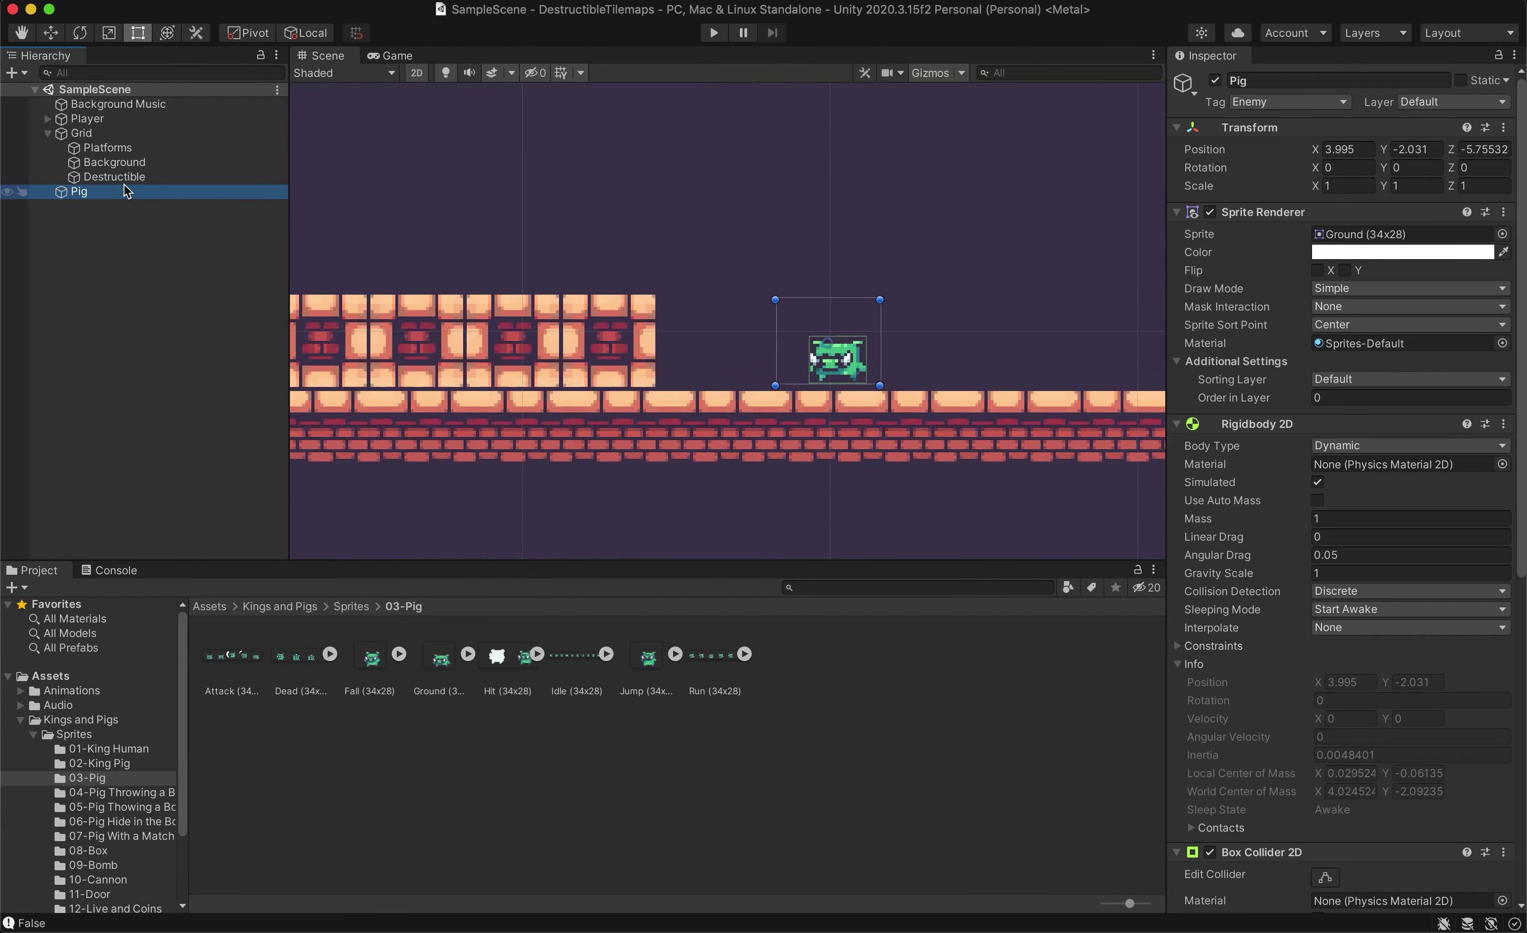
pyautogui.click(130, 176)
pyautogui.scroll(-10, 409, 271)
pyautogui.scroll(-3, 410, 278)
pyautogui.doubleClick(96, 177)
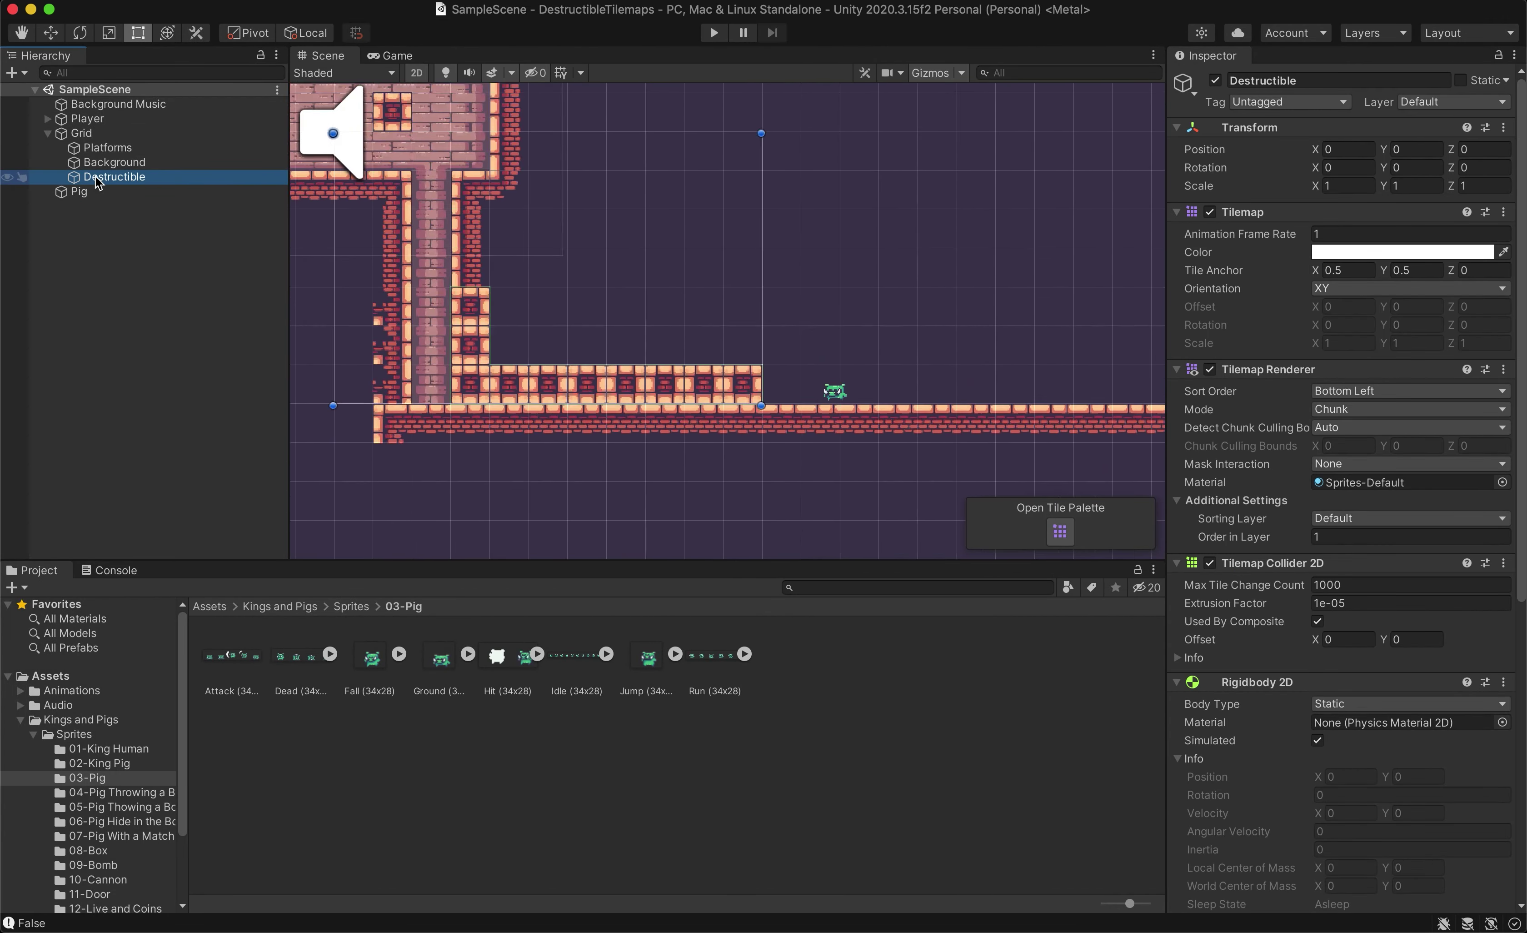
pyautogui.click(1256, 102)
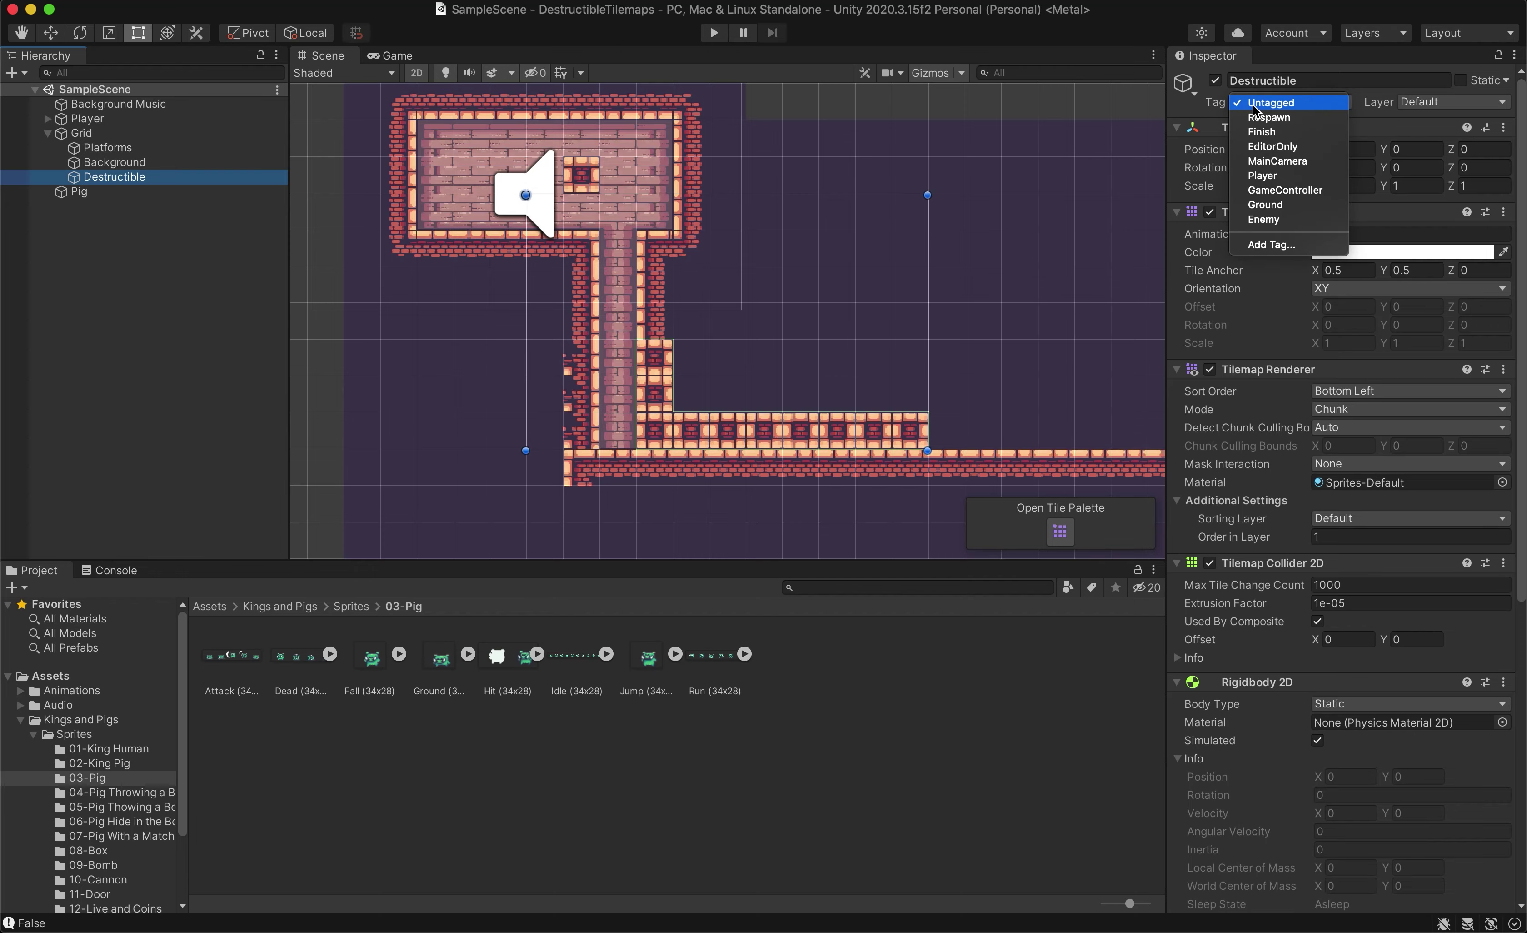
pyautogui.click(1260, 204)
pyautogui.click(1096, 224)
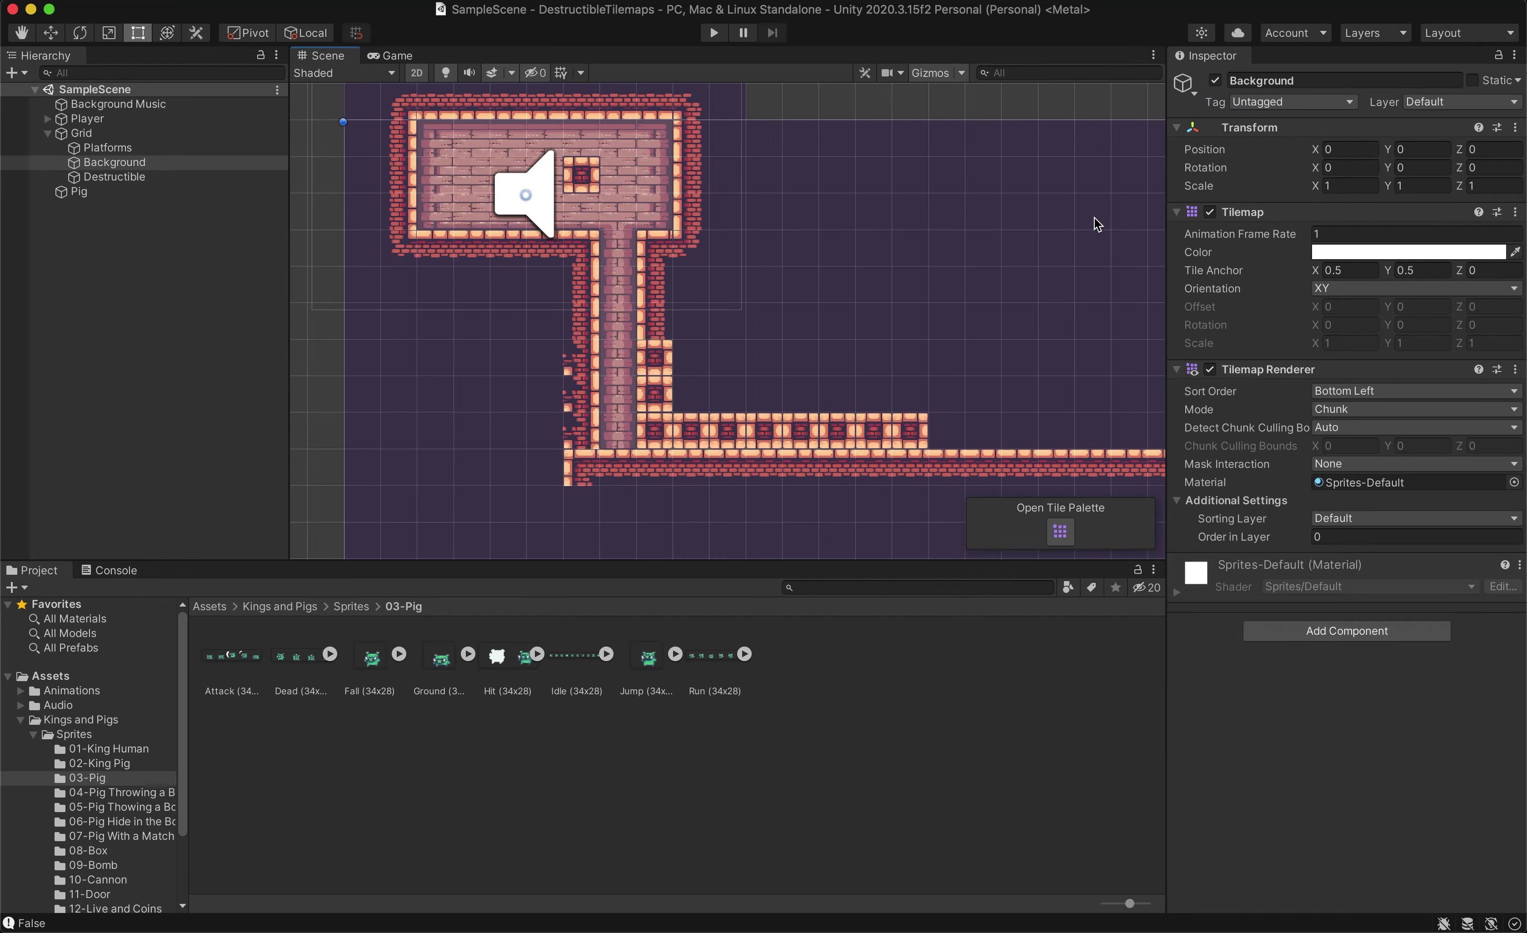
# Play-test jumping and moving back and forth in the shaft against the walls and destructible blocks, and stop the game
pyautogui.click(714, 32)
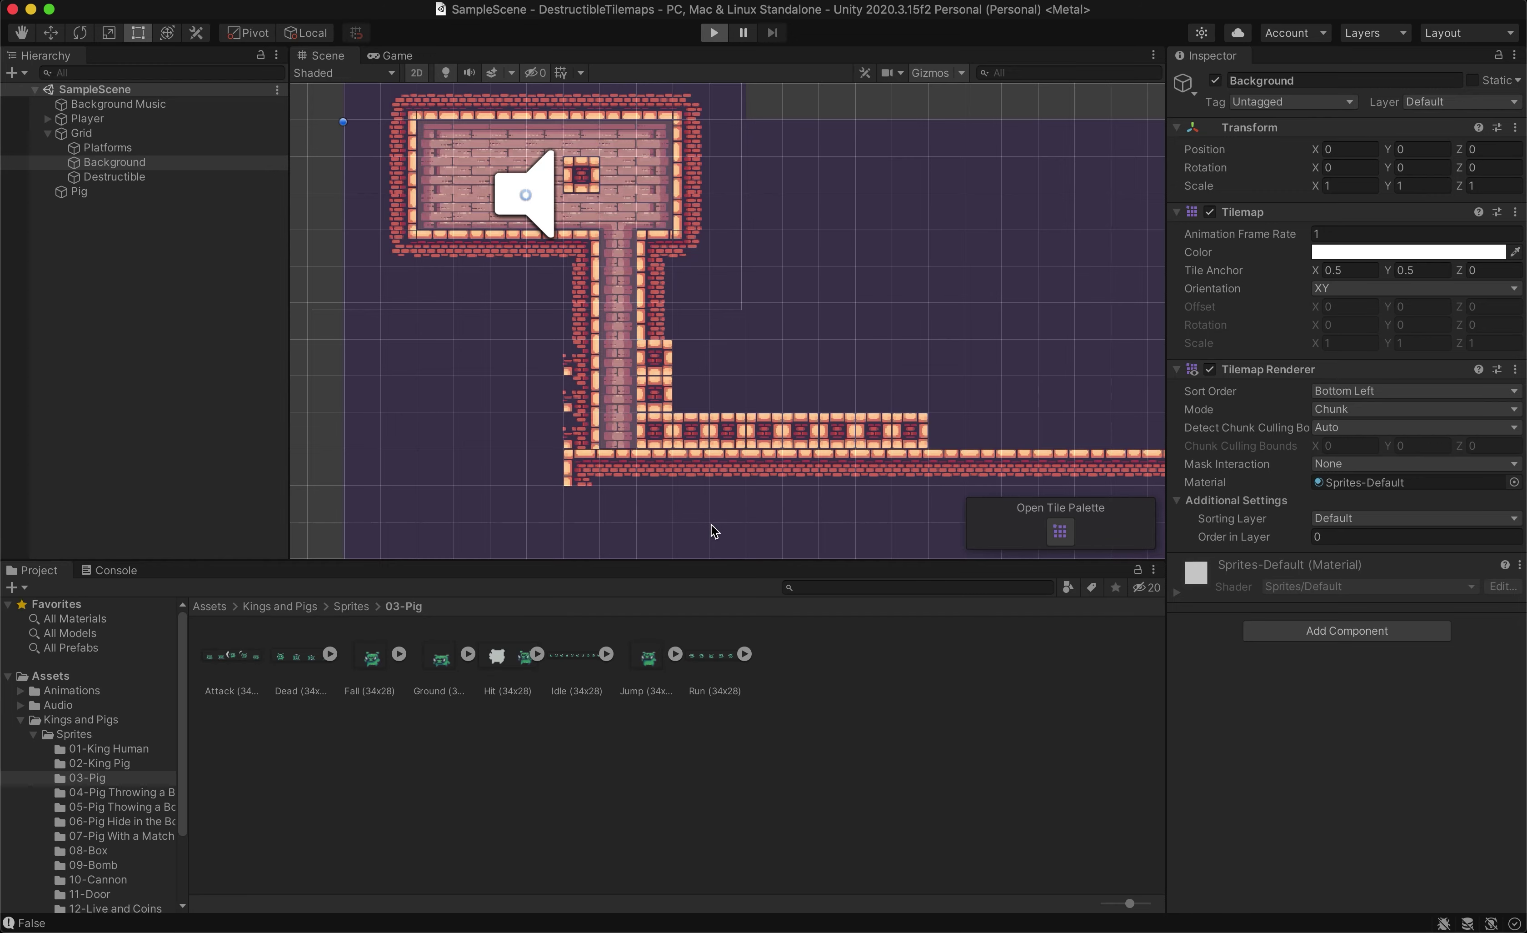
pyautogui.press('d')
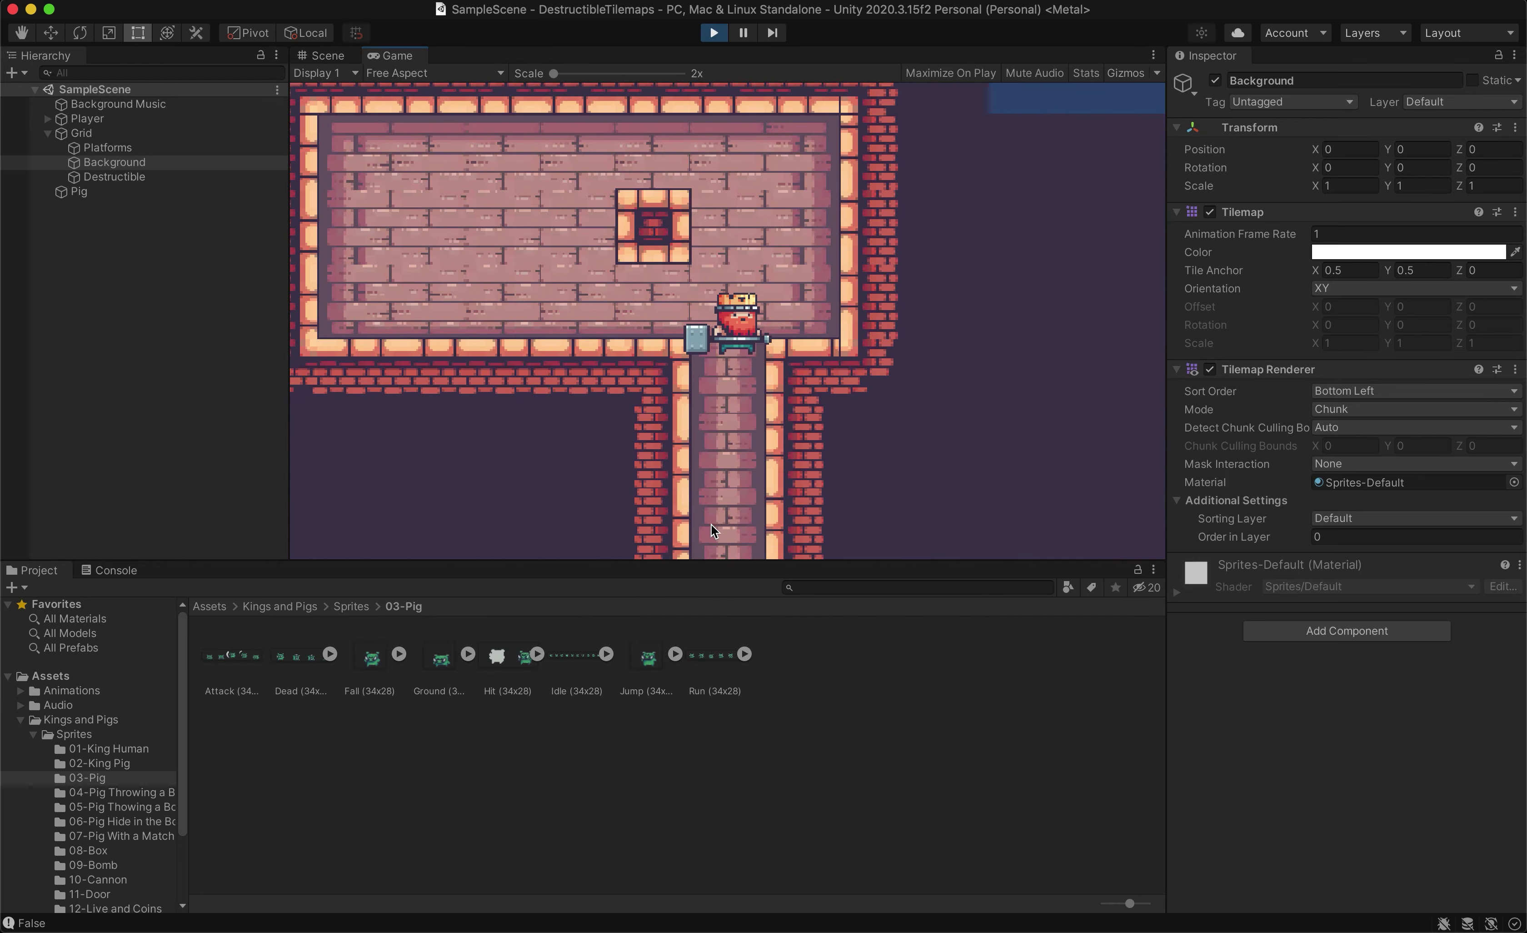
pyautogui.press('space')
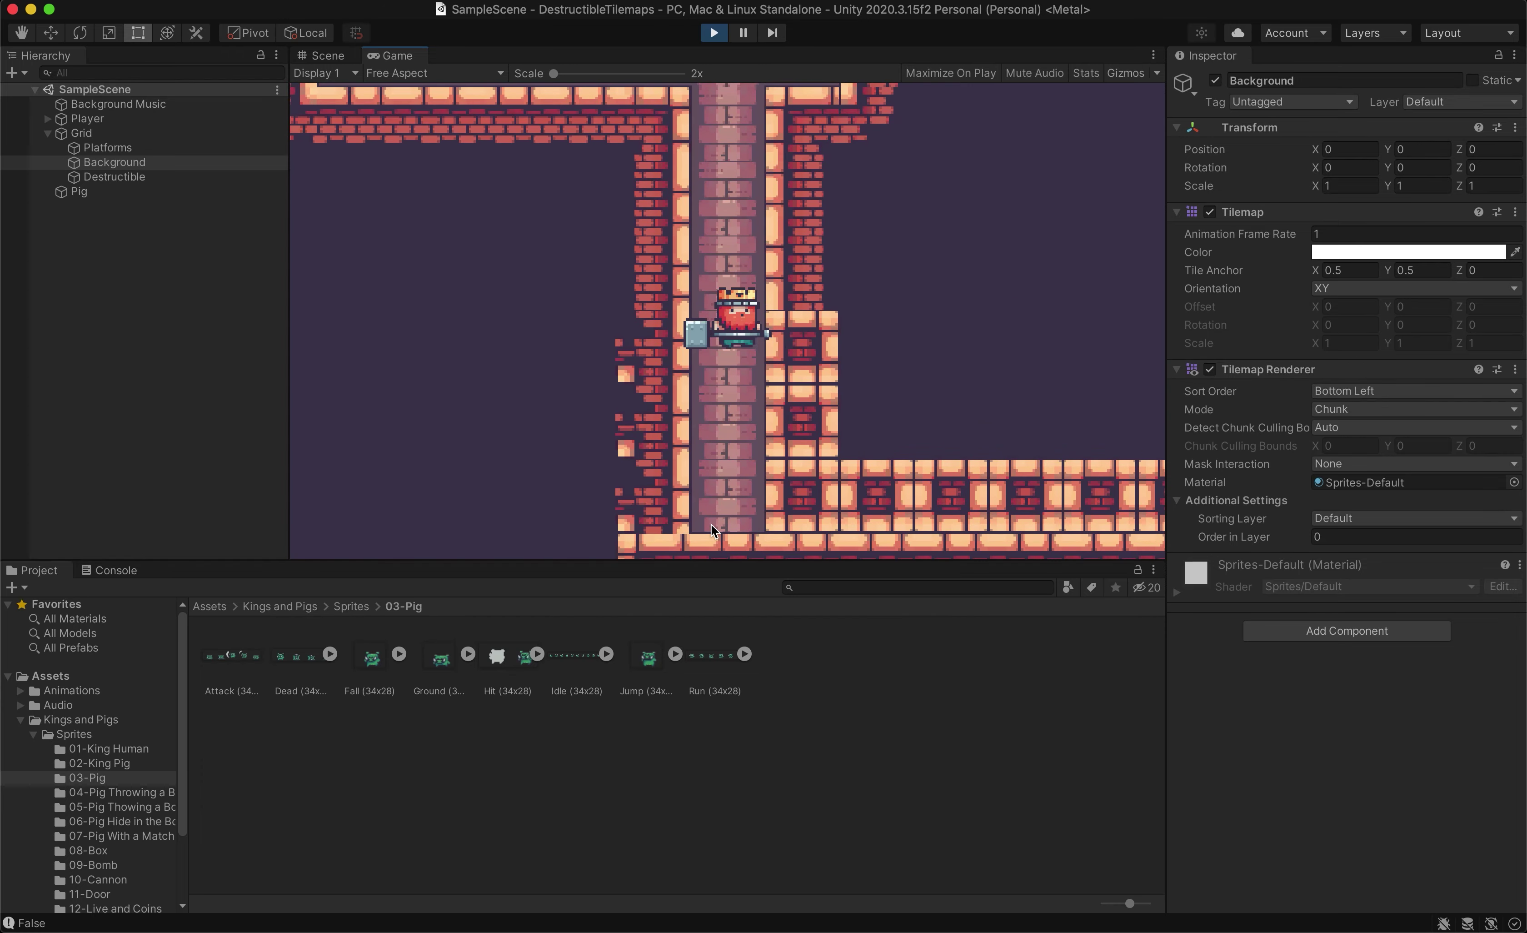
pyautogui.press('space')
pyautogui.press('a')
pyautogui.press('d')
pyautogui.press('space')
pyautogui.press('a')
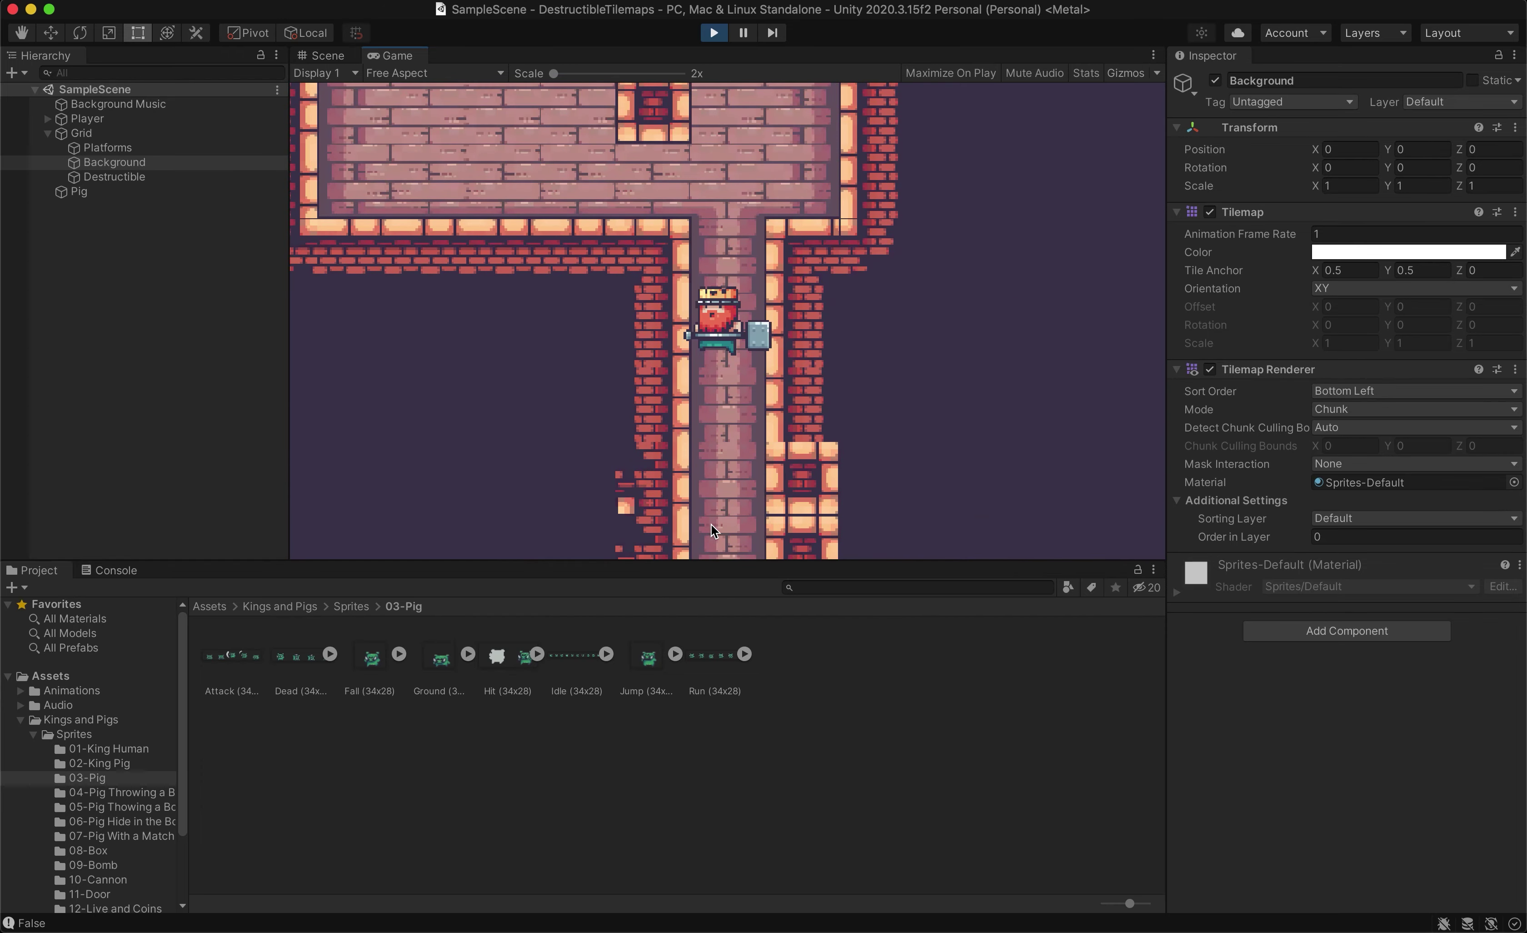
pyautogui.press('d')
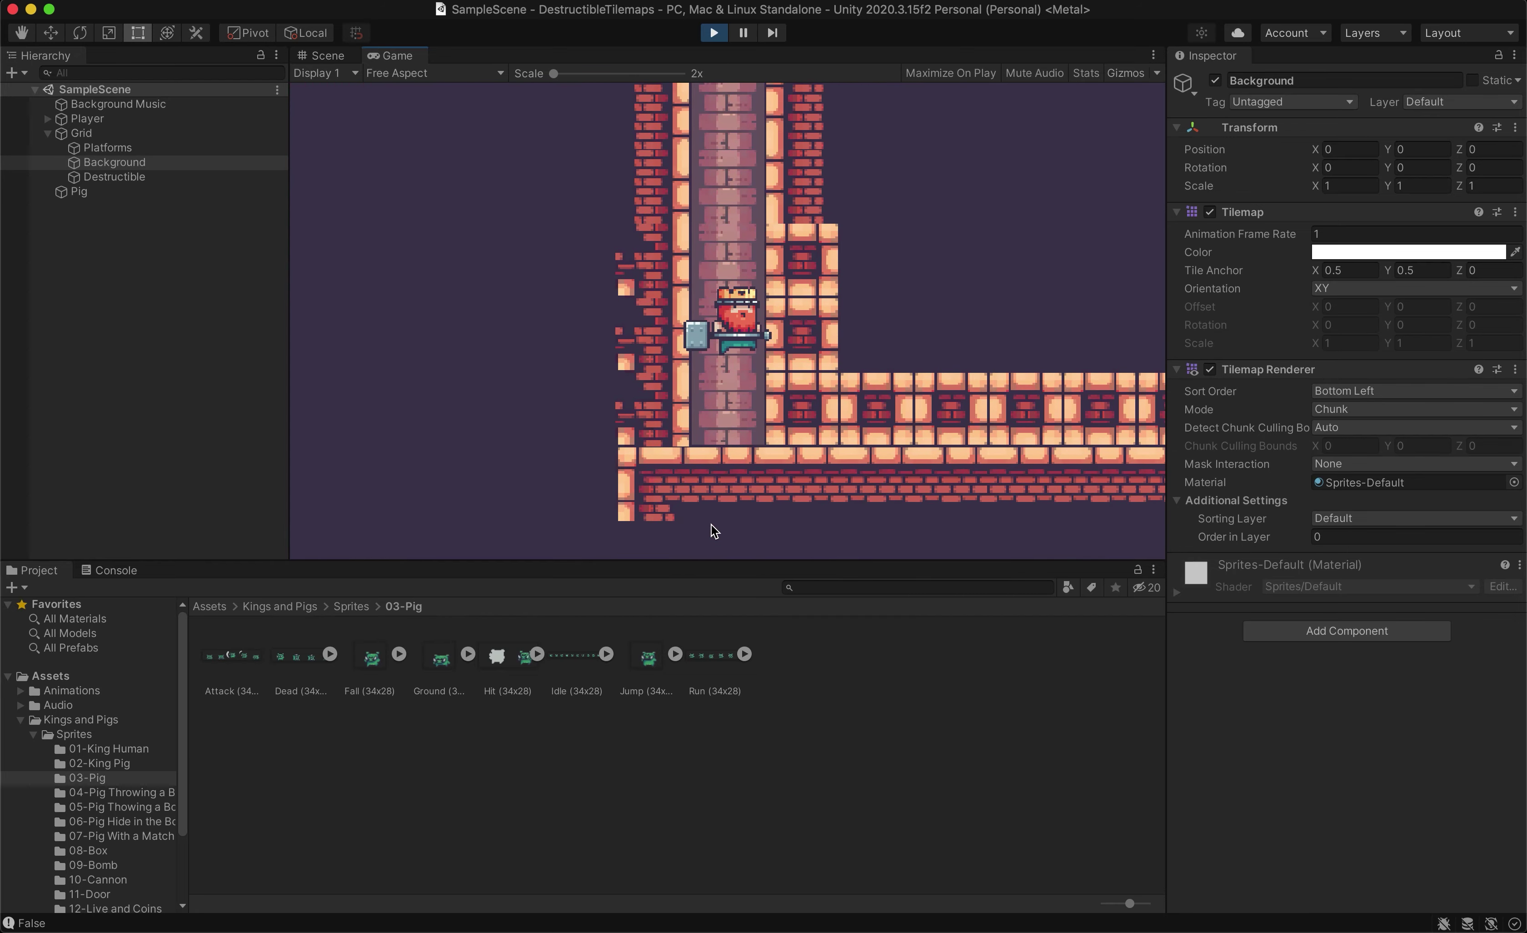
pyautogui.press('space')
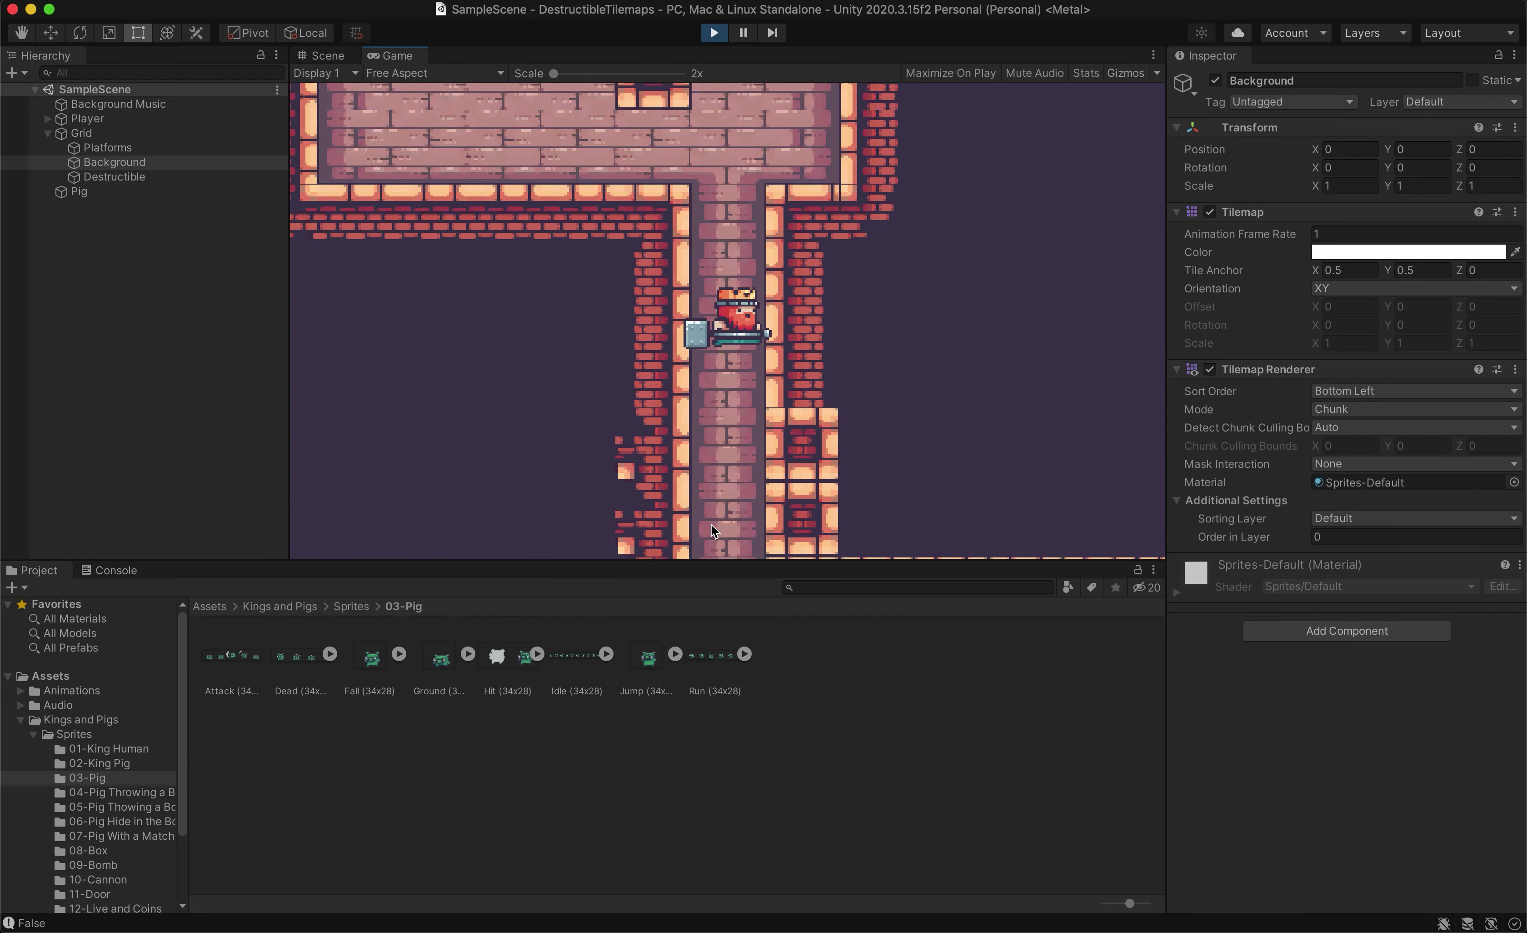
pyautogui.press('space')
pyautogui.press('a')
pyautogui.press('d')
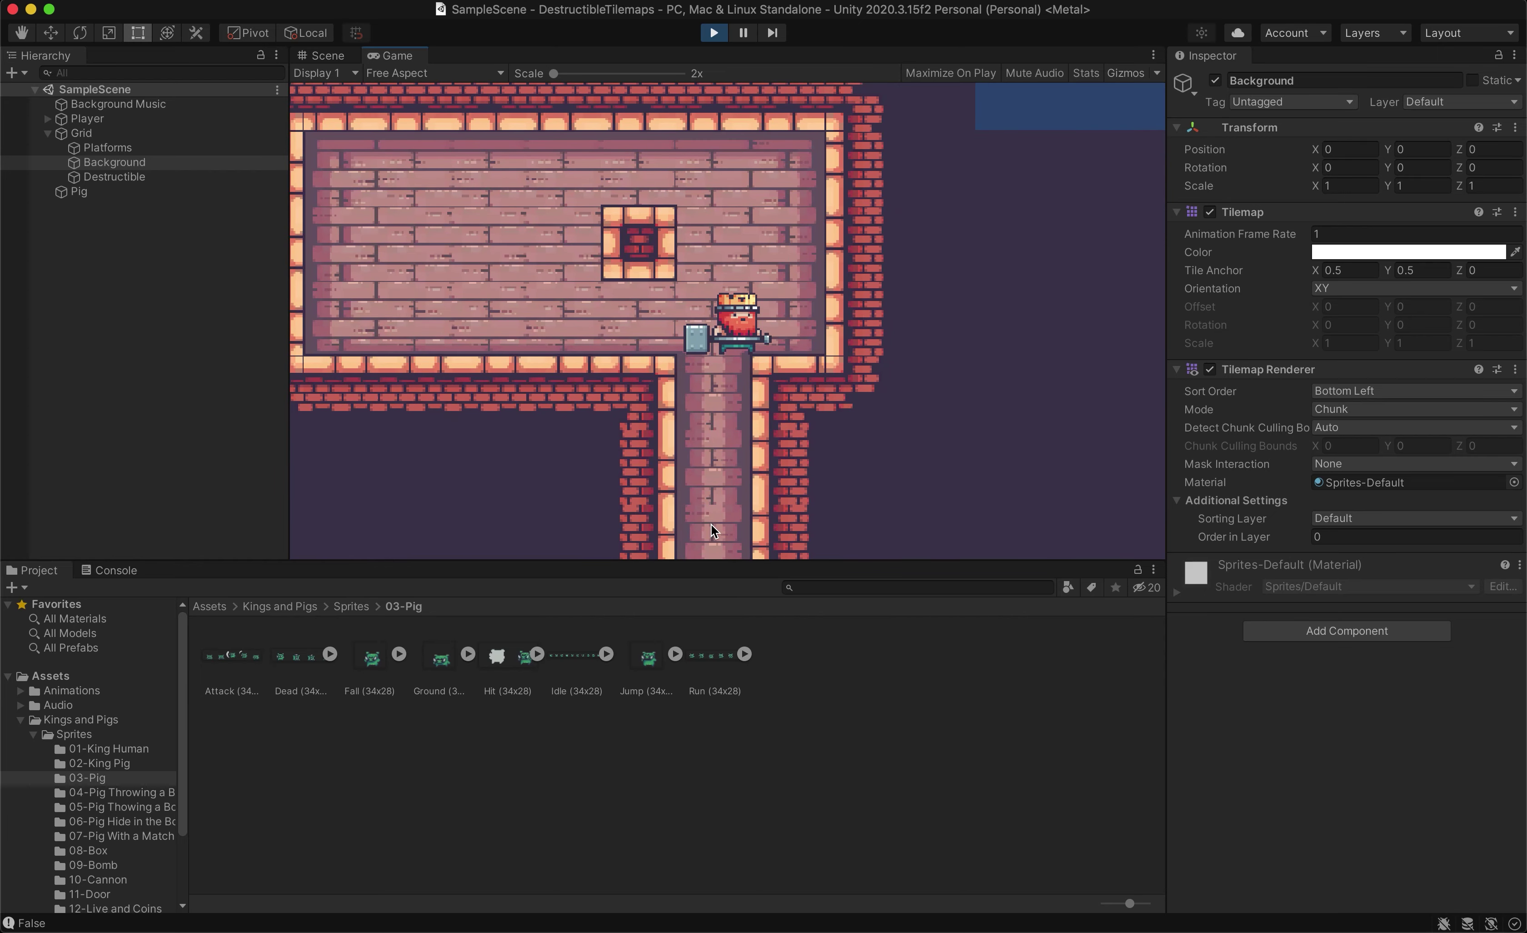
pyautogui.click(714, 33)
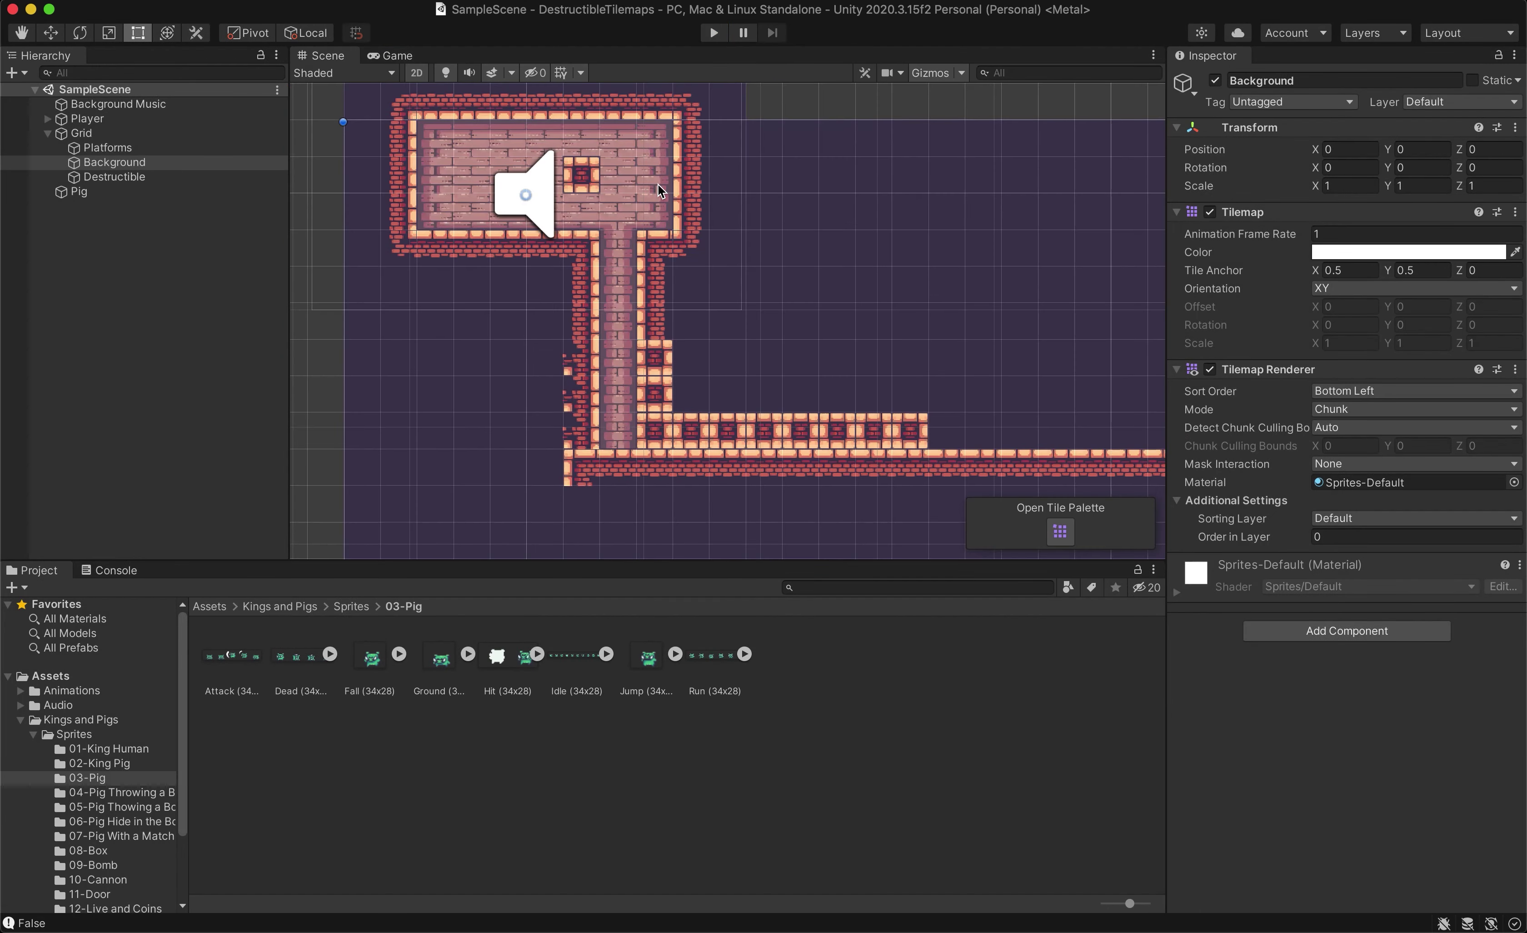
# Create a C# script named DestructibleTilemap in the Scripts folder
pyautogui.click(125, 177)
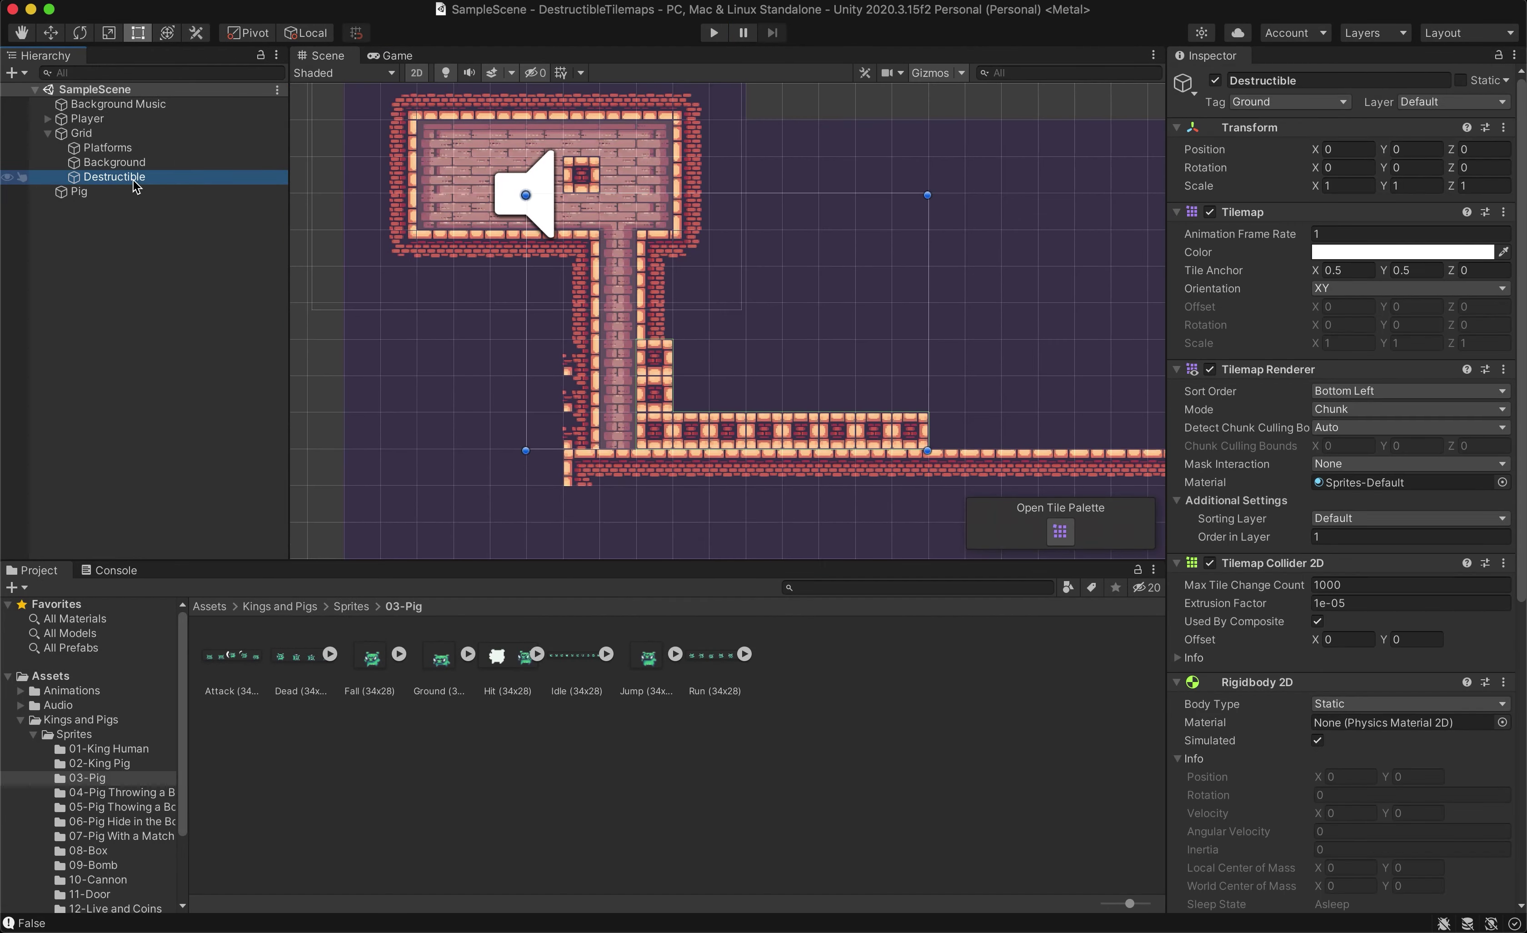
pyautogui.click(95, 268)
pyautogui.click(157, 182)
pyautogui.click(21, 721)
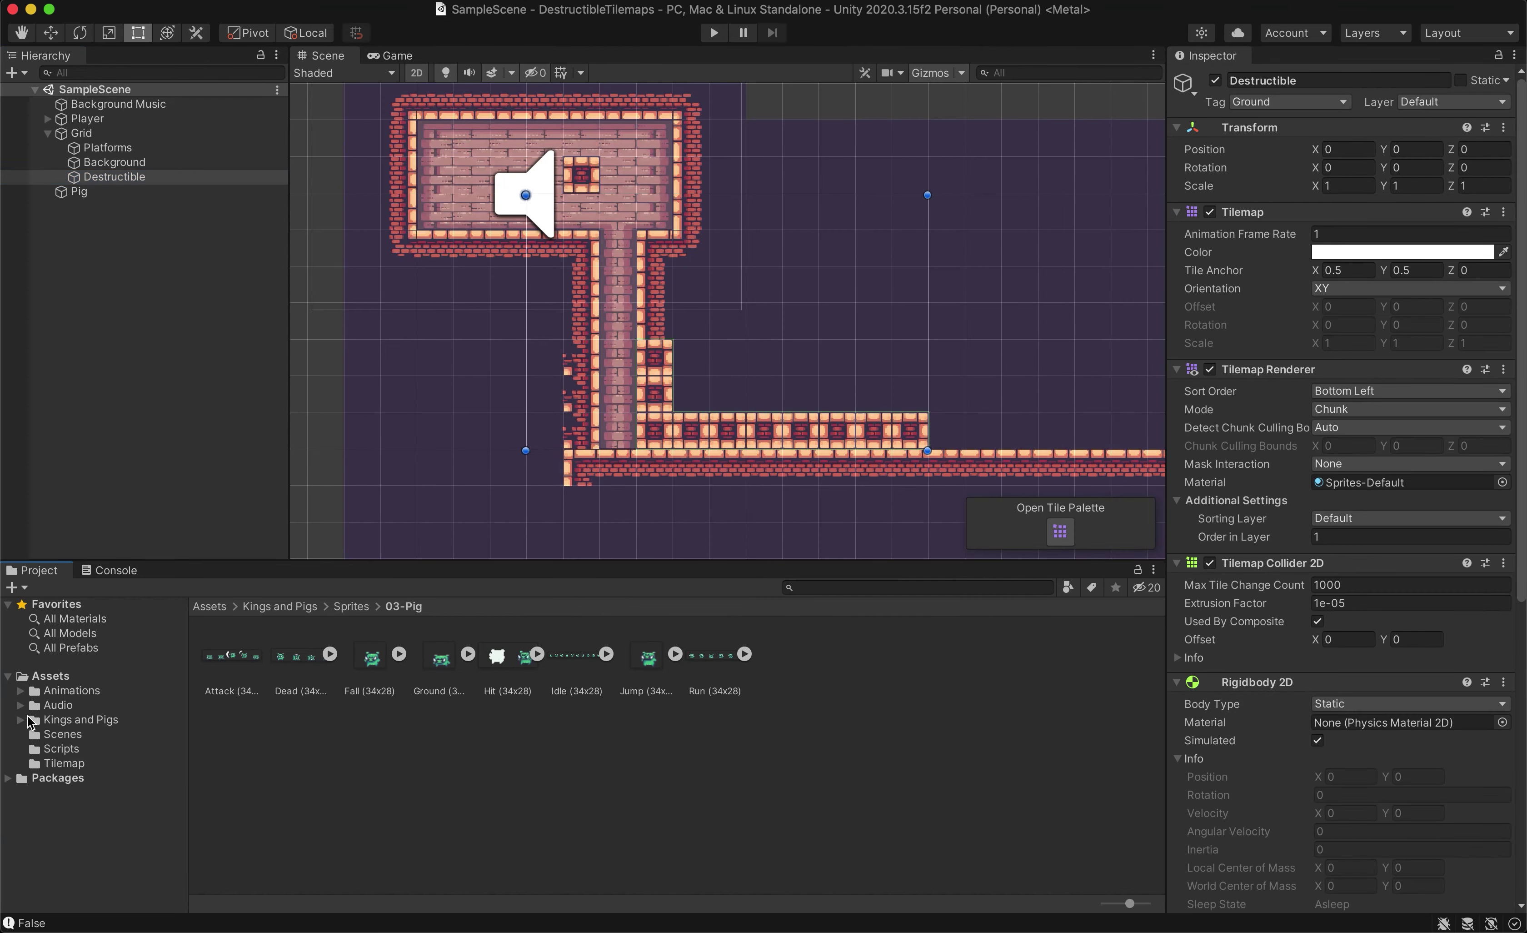
pyautogui.click(61, 735)
pyautogui.click(58, 748)
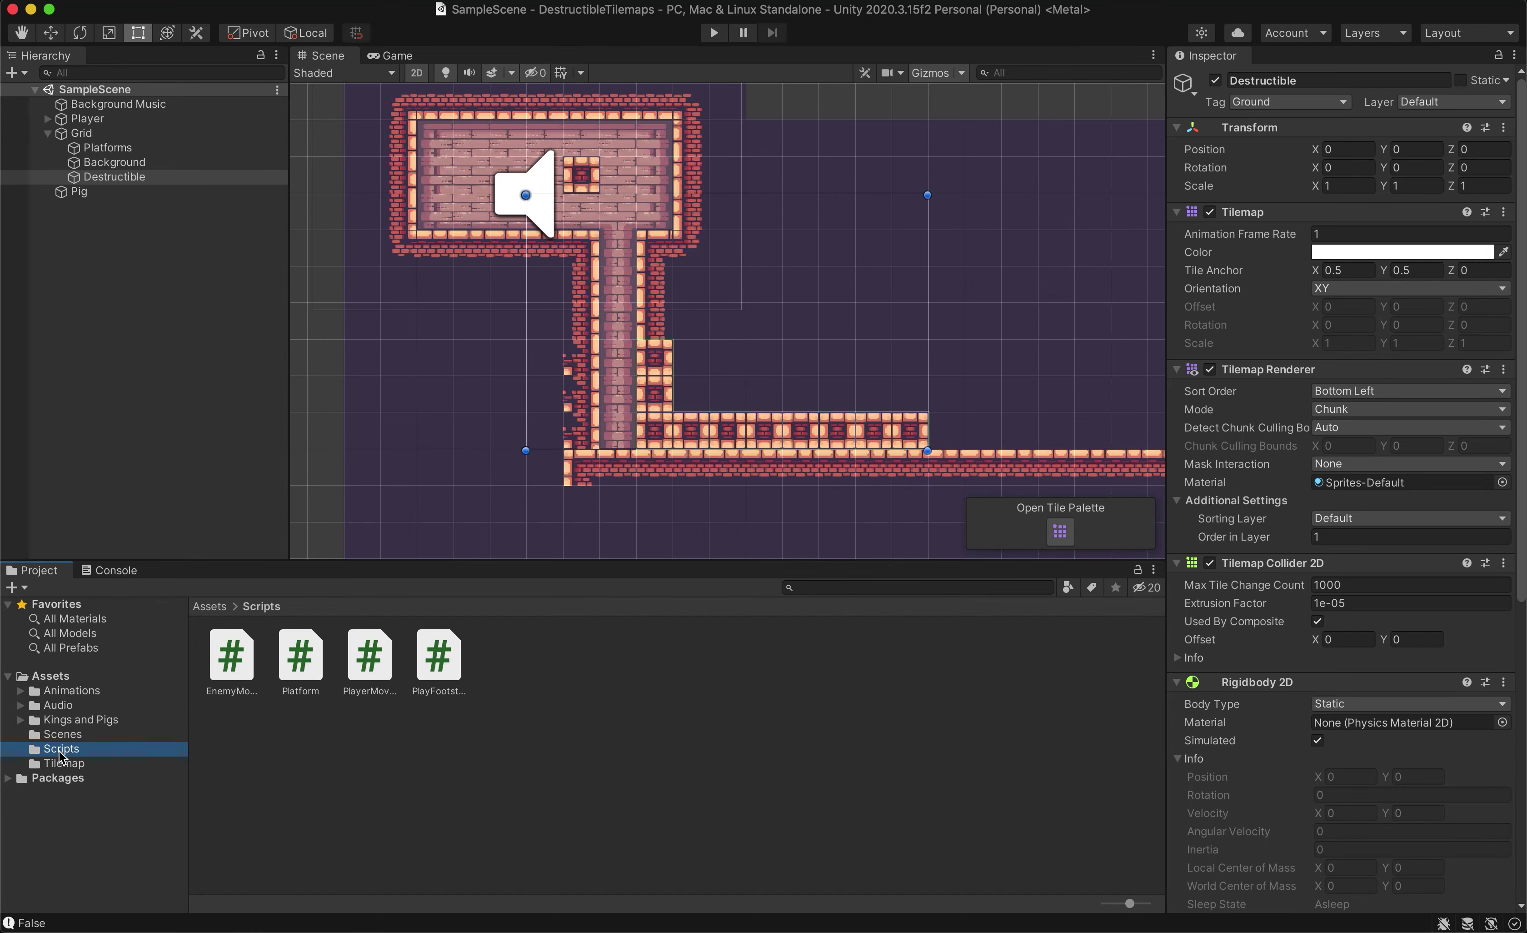
pyautogui.rightClick(511, 699)
pyautogui.moveTo(578, 467)
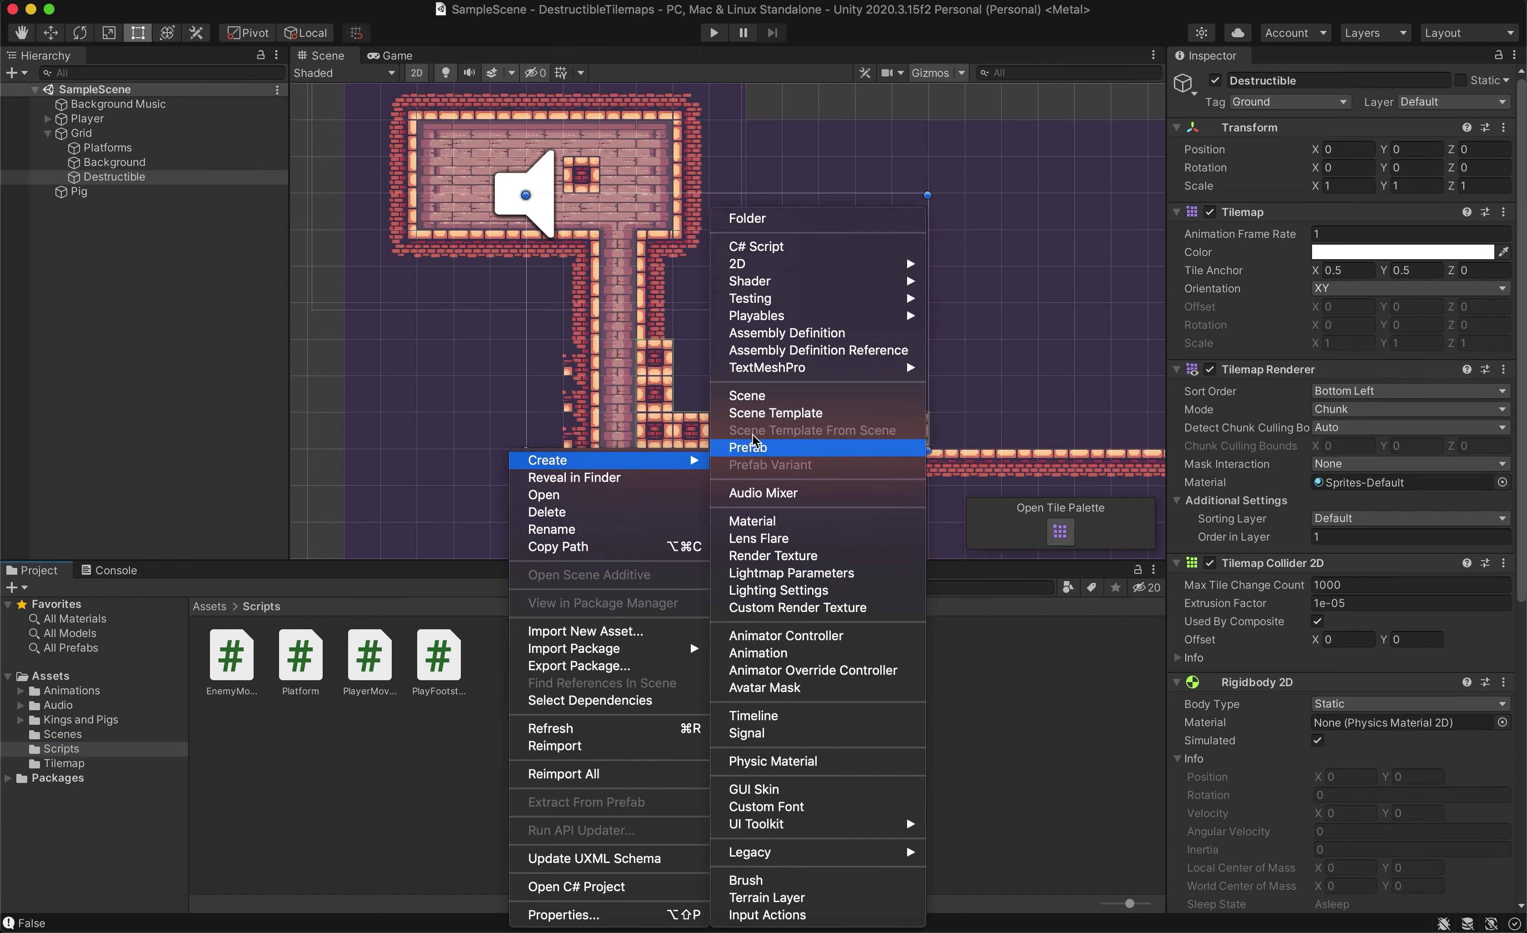
pyautogui.click(800, 251)
pyautogui.write('Destr')
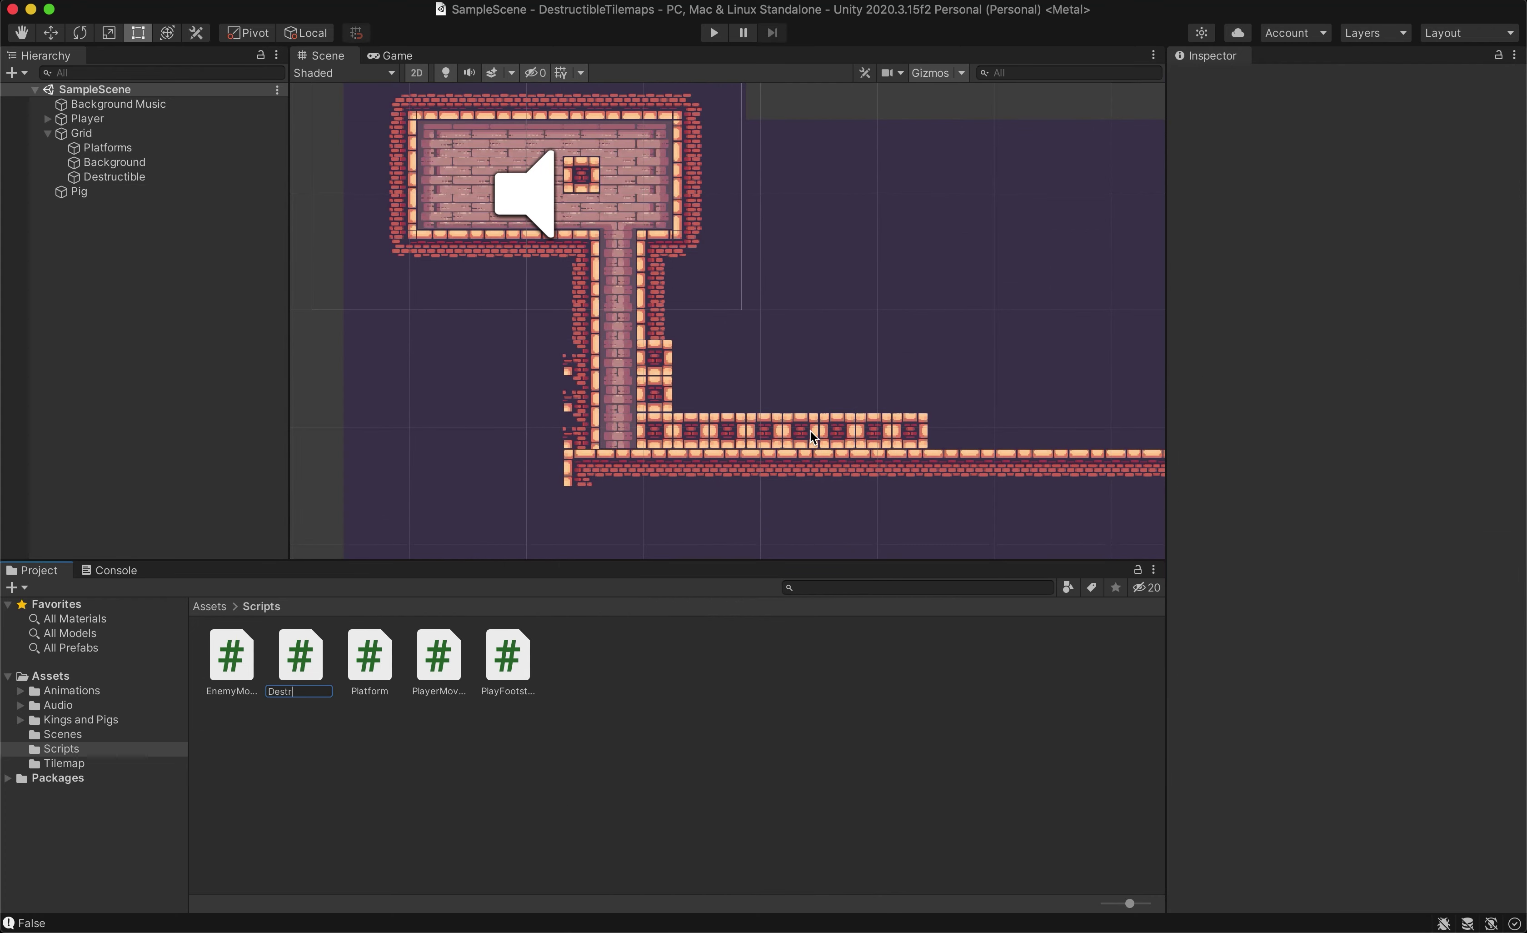
pyautogui.write('uctibleTilemap')
pyautogui.press('Return')
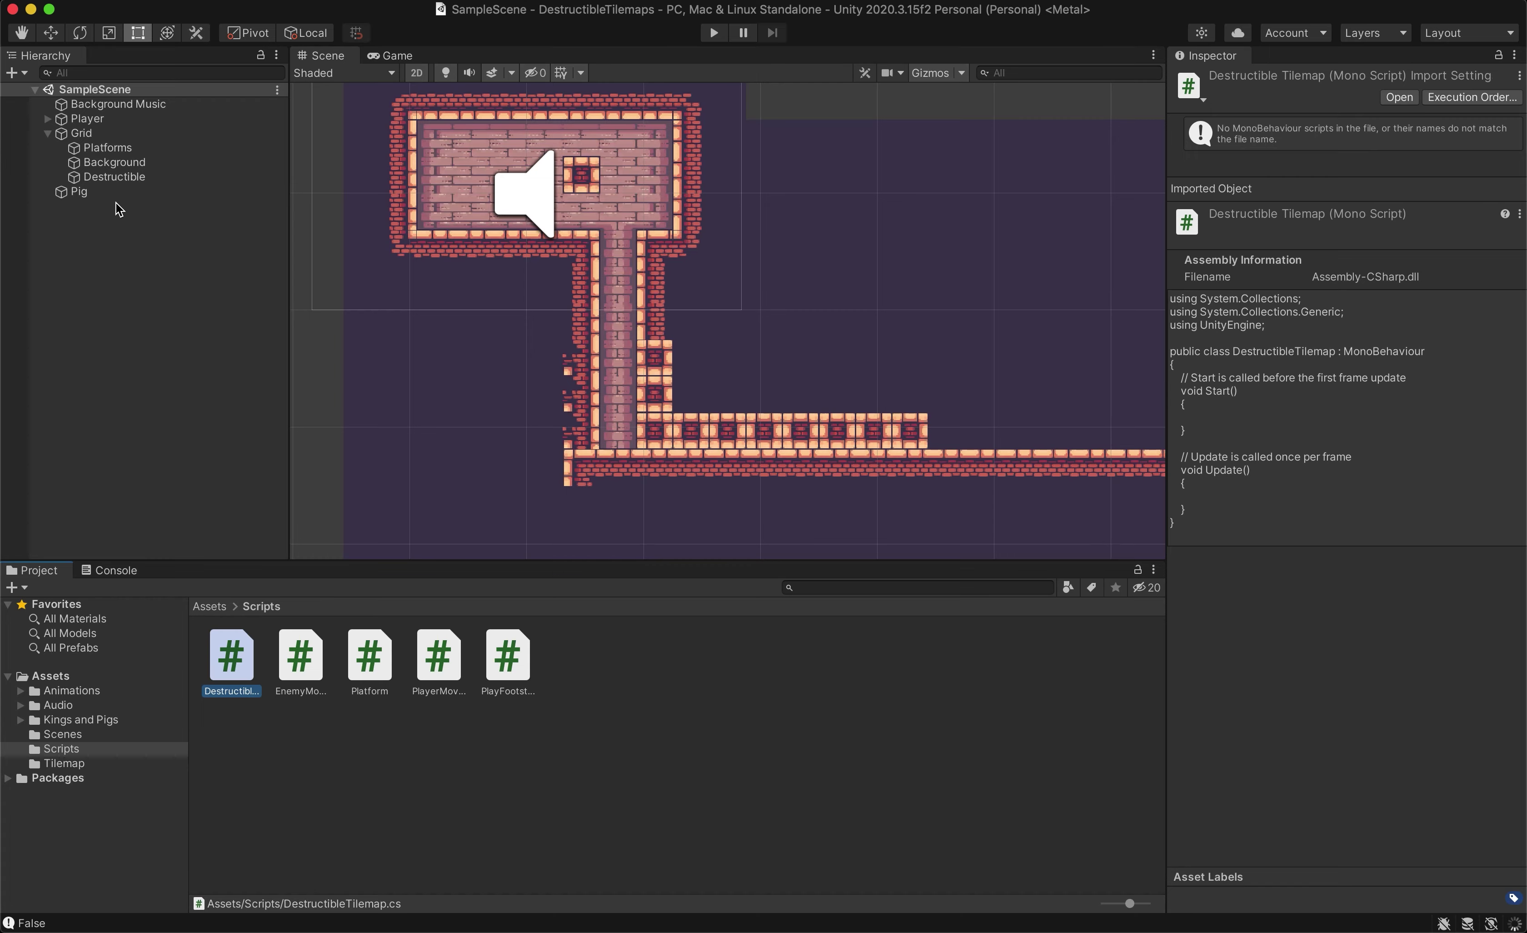
# Attach the DestructibleTilemap script to the Destructible object and open the script in the code editor
pyautogui.click(112, 179)
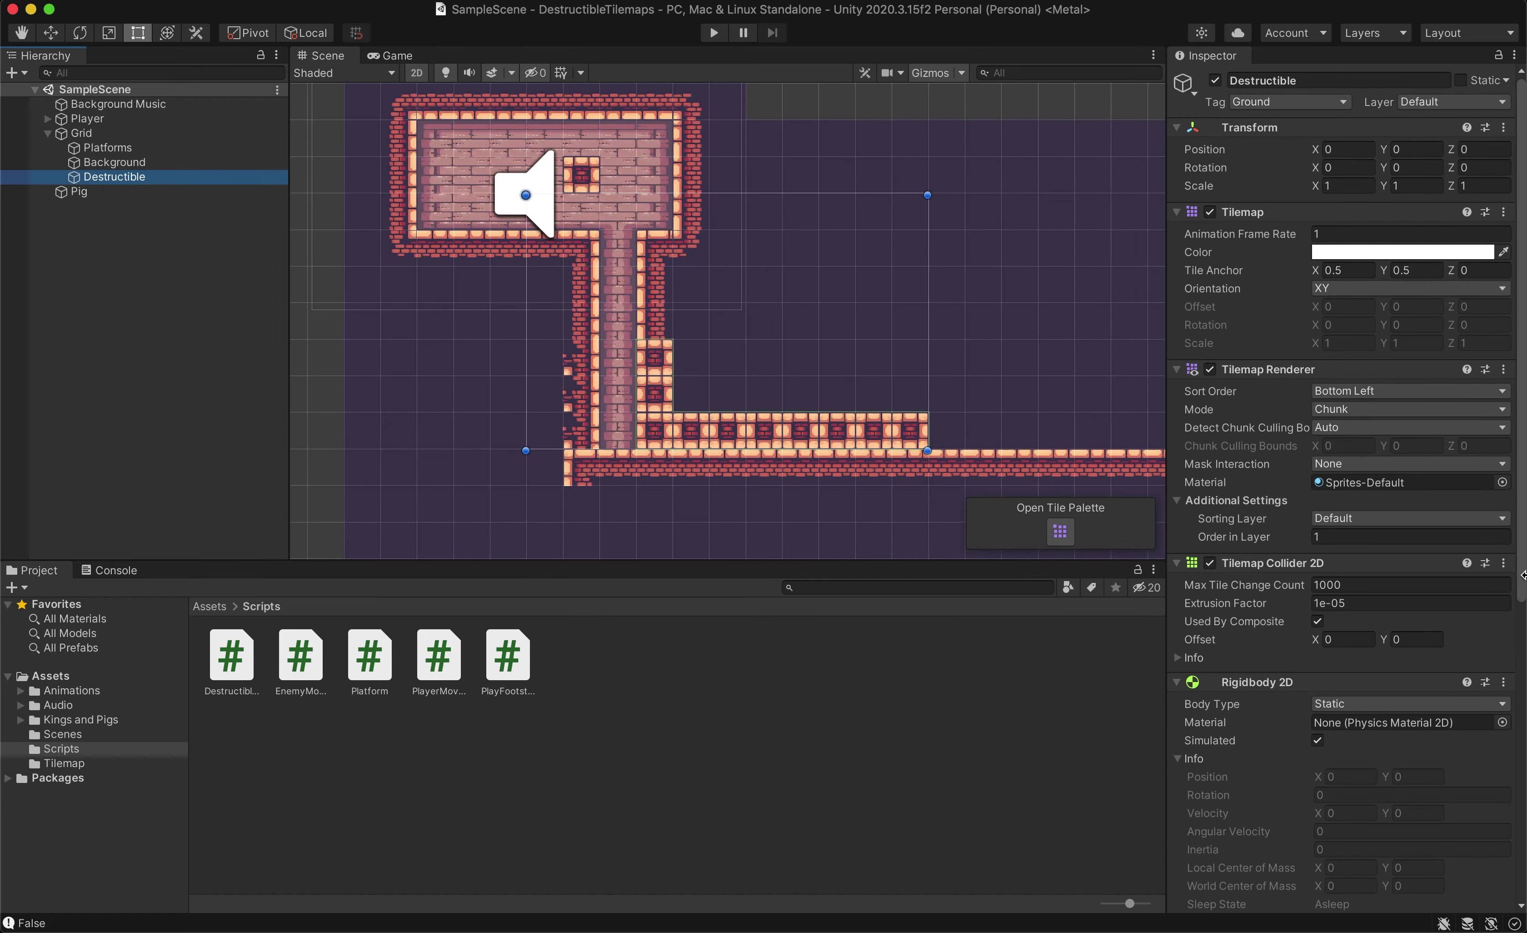
pyautogui.scroll(-8, 1423, 523)
pyautogui.moveTo(231, 658); pyautogui.dragTo(1297, 881)
pyautogui.doubleClick(1354, 548)
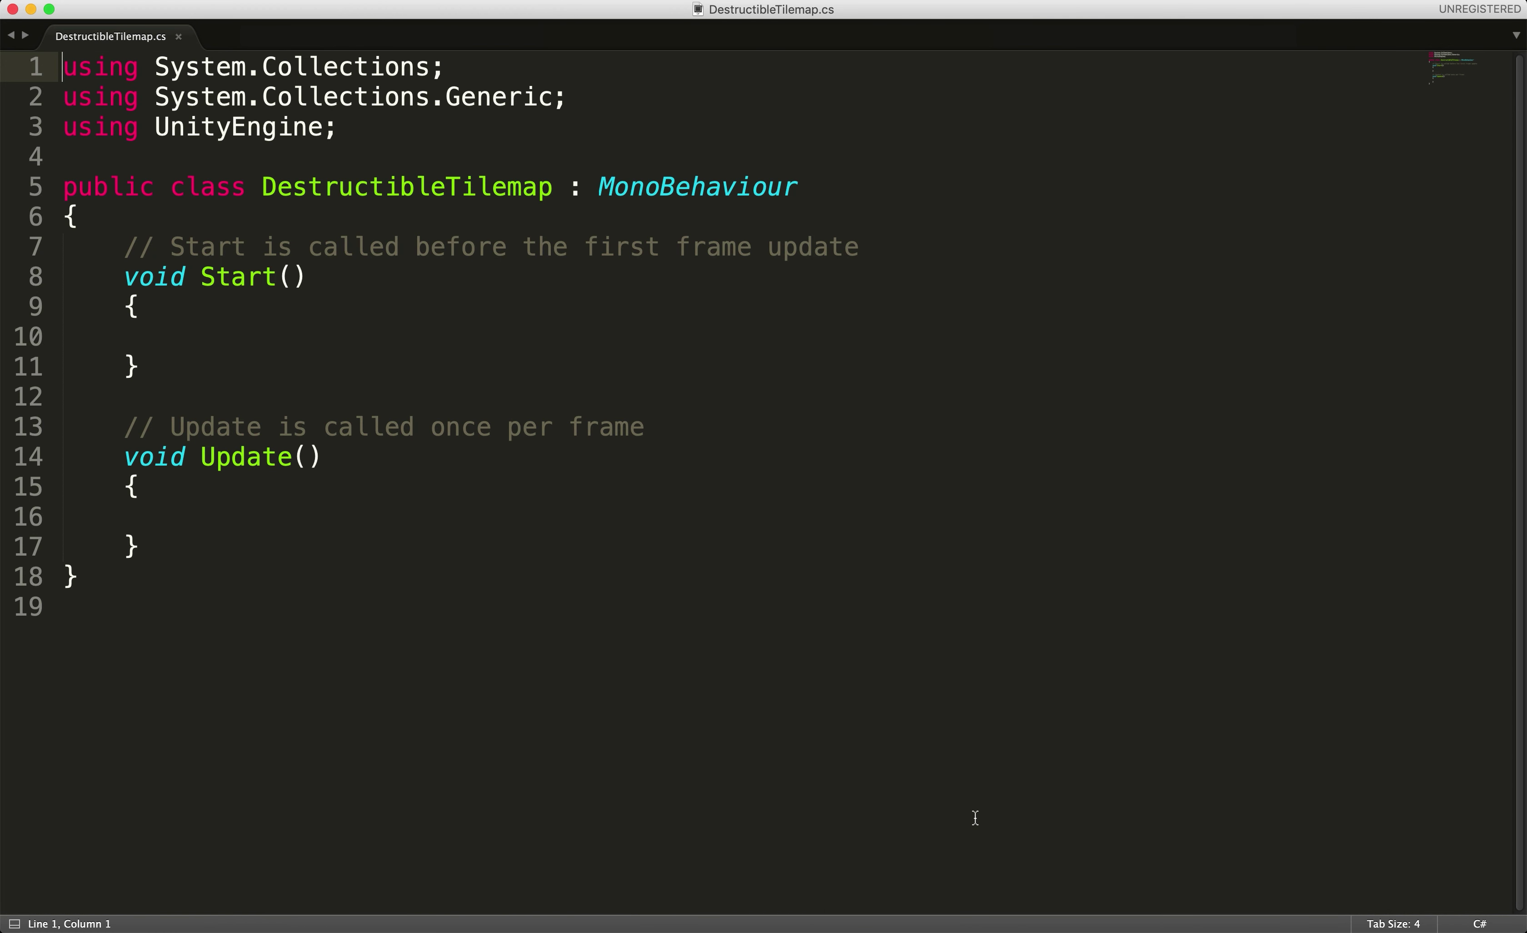
# Declare a private Tilemap field named tilemap at the start of the DestructibleTilemap class, with blank lines around it
pyautogui.click(438, 133)
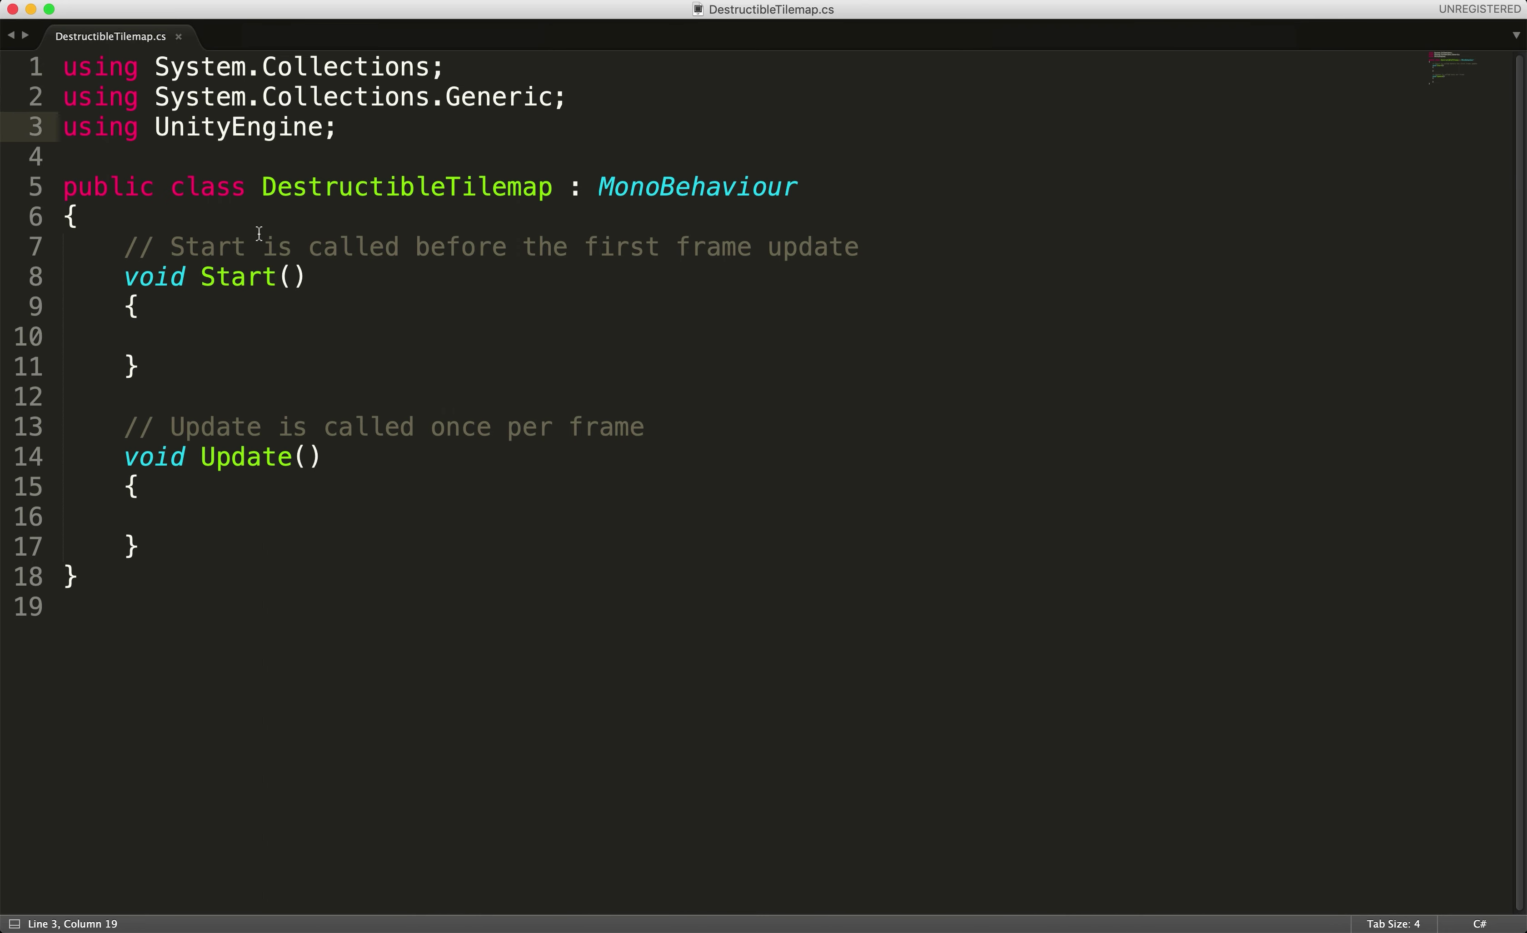
pyautogui.click(263, 218)
pyautogui.press('Return')
pyautogui.press('Return')
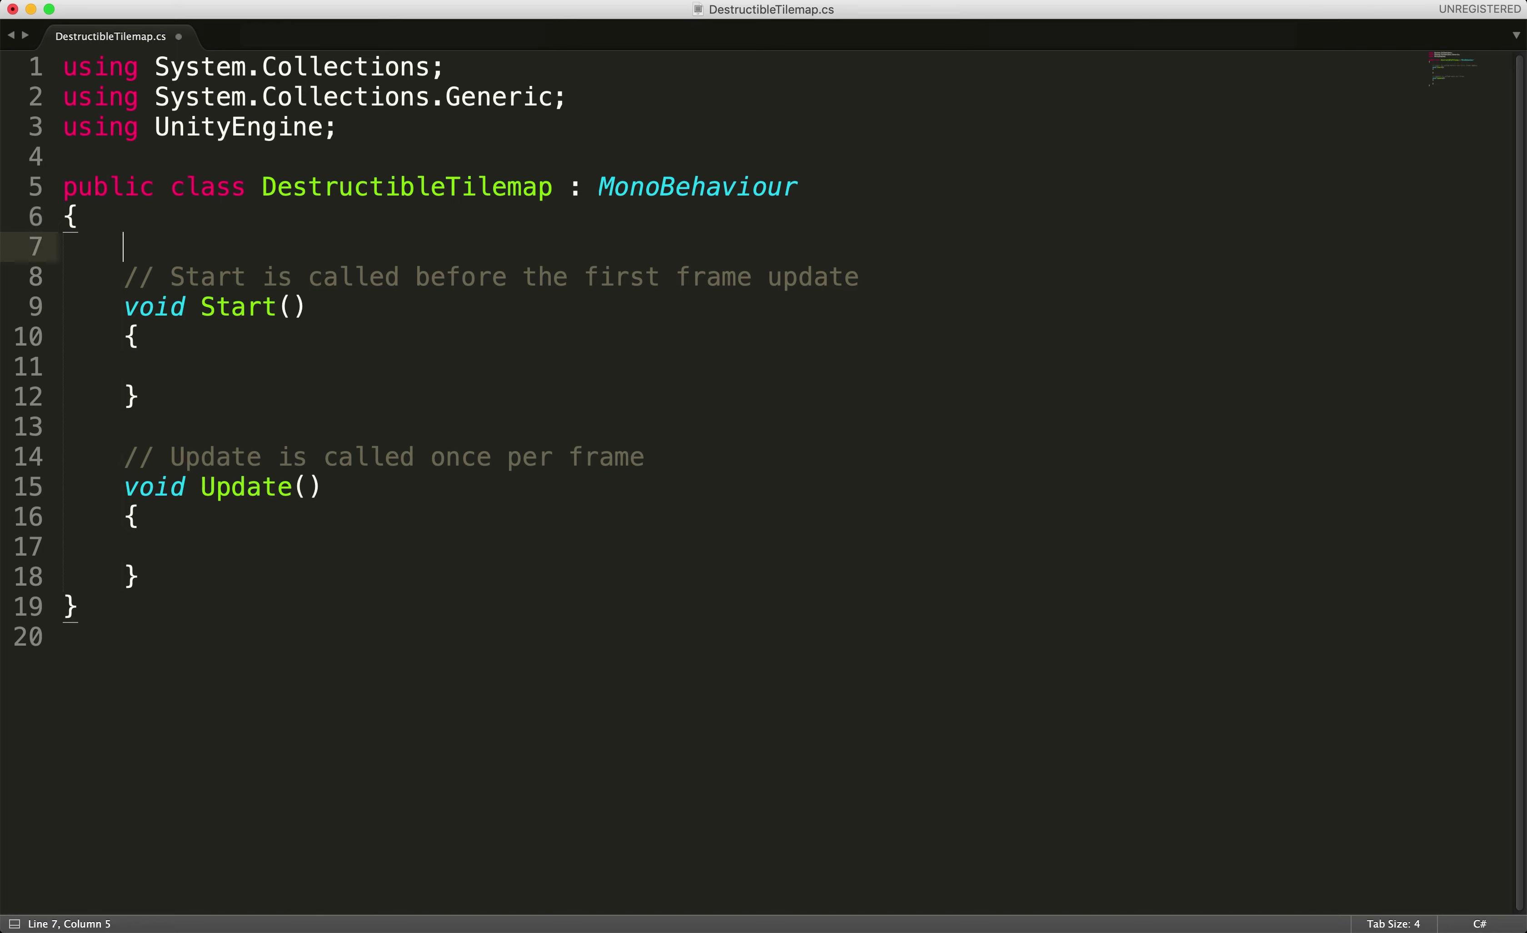
pyautogui.press('Up')
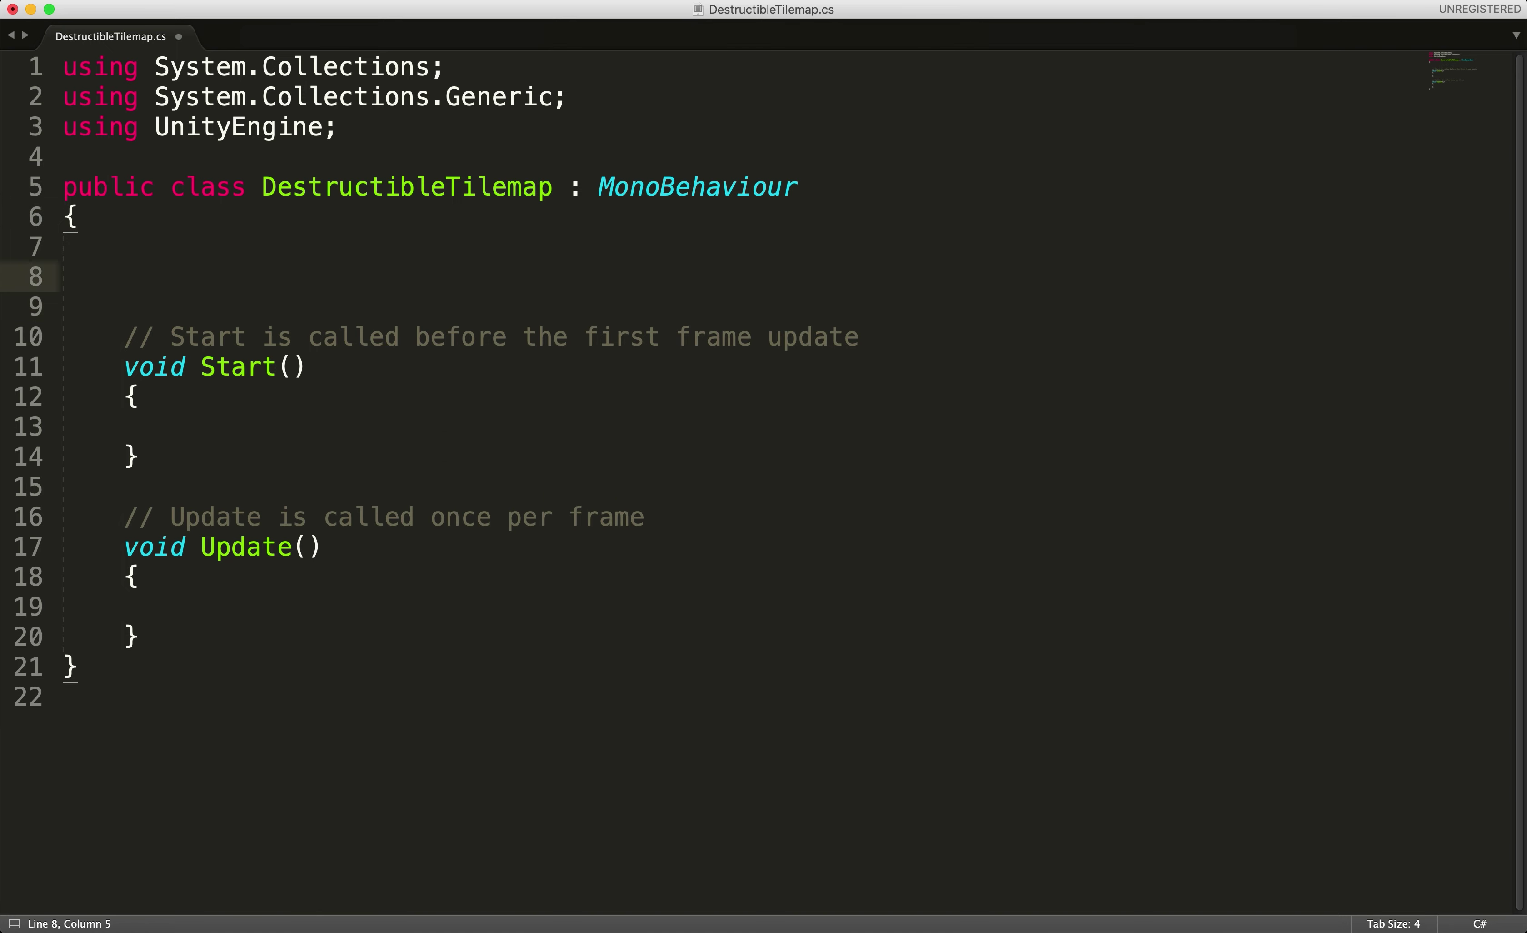
pyautogui.write('private Tilemape t')
pyautogui.press('BackSpace')
pyautogui.press('BackSpace')
pyautogui.press('BackSpace')
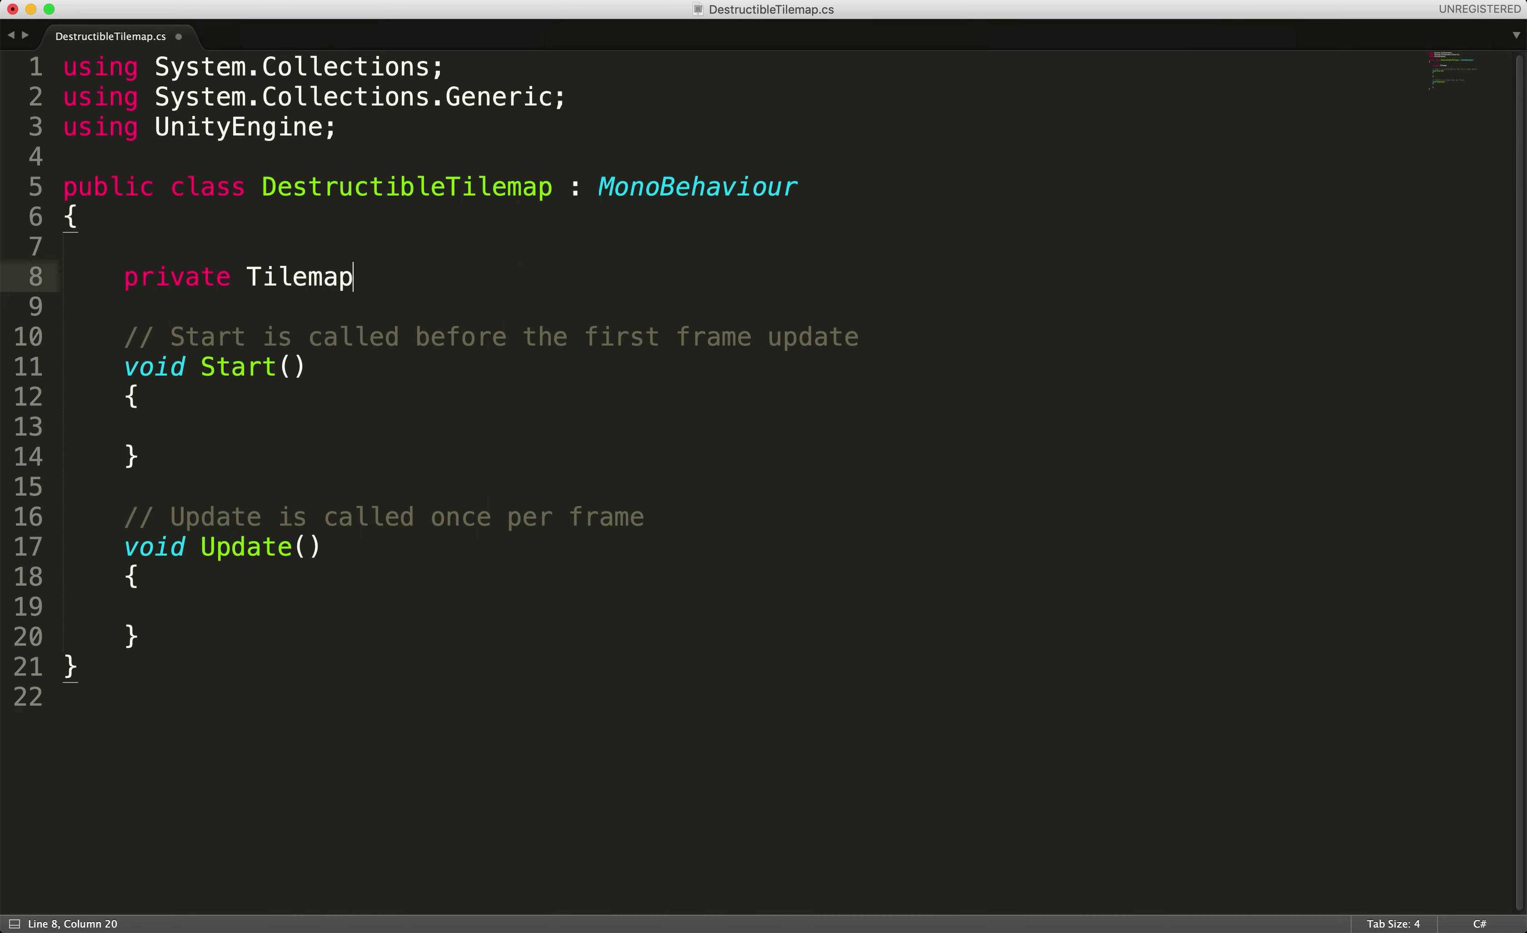
pyautogui.write('tilemap;')
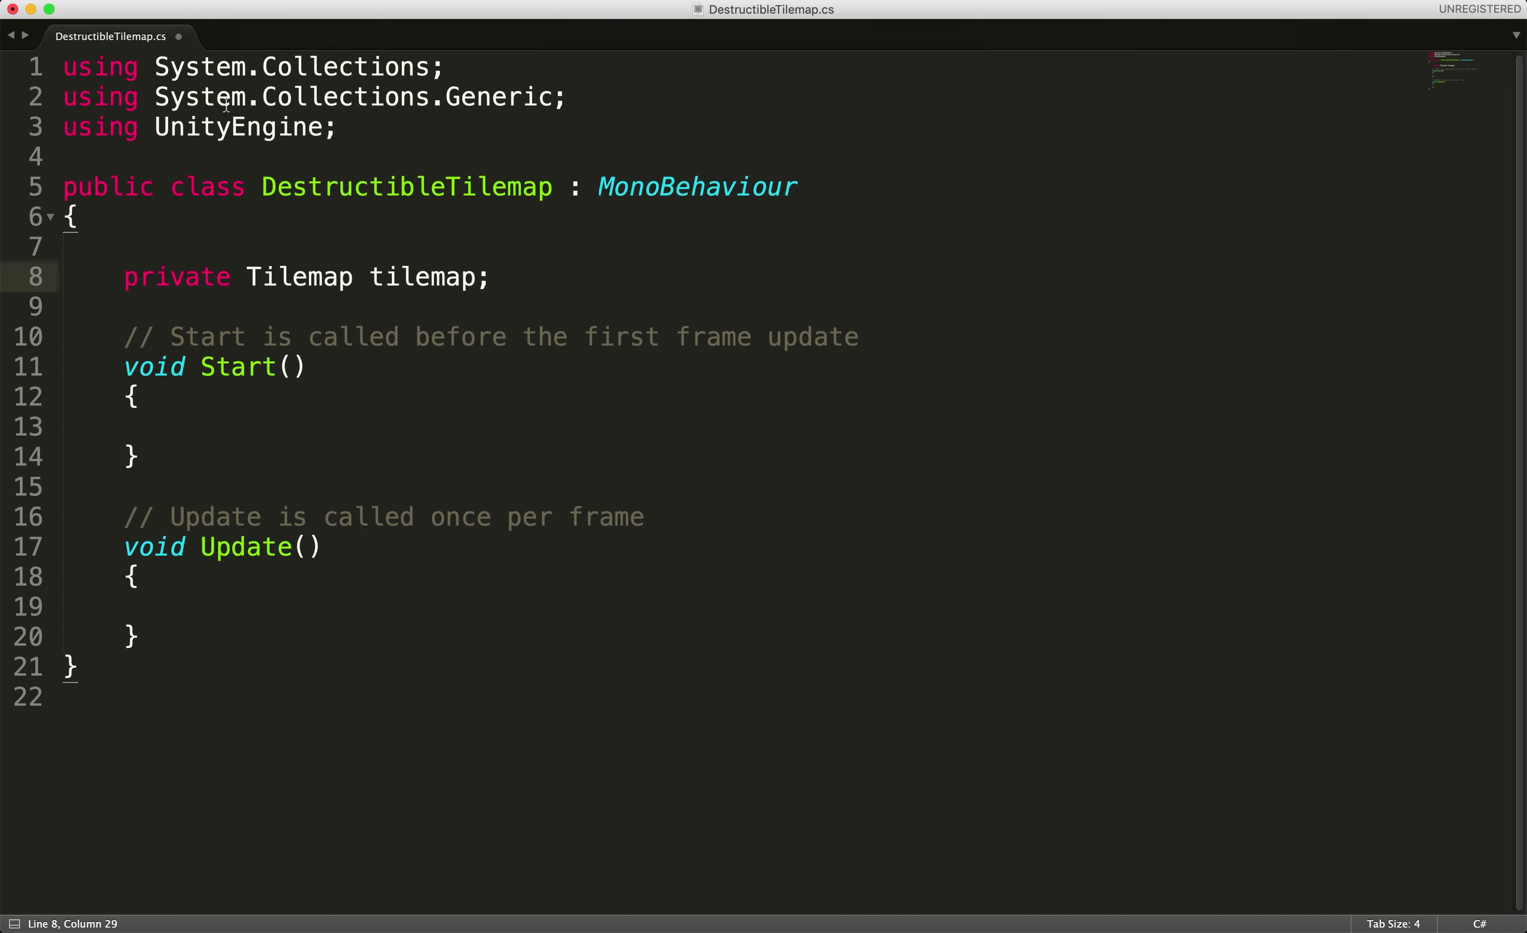
# Add the directive "using UnityEngine.Tilemaps;" below the existing using lines and save the script
pyautogui.click(376, 127)
pyautogui.press('Return')
pyautogui.write('u')
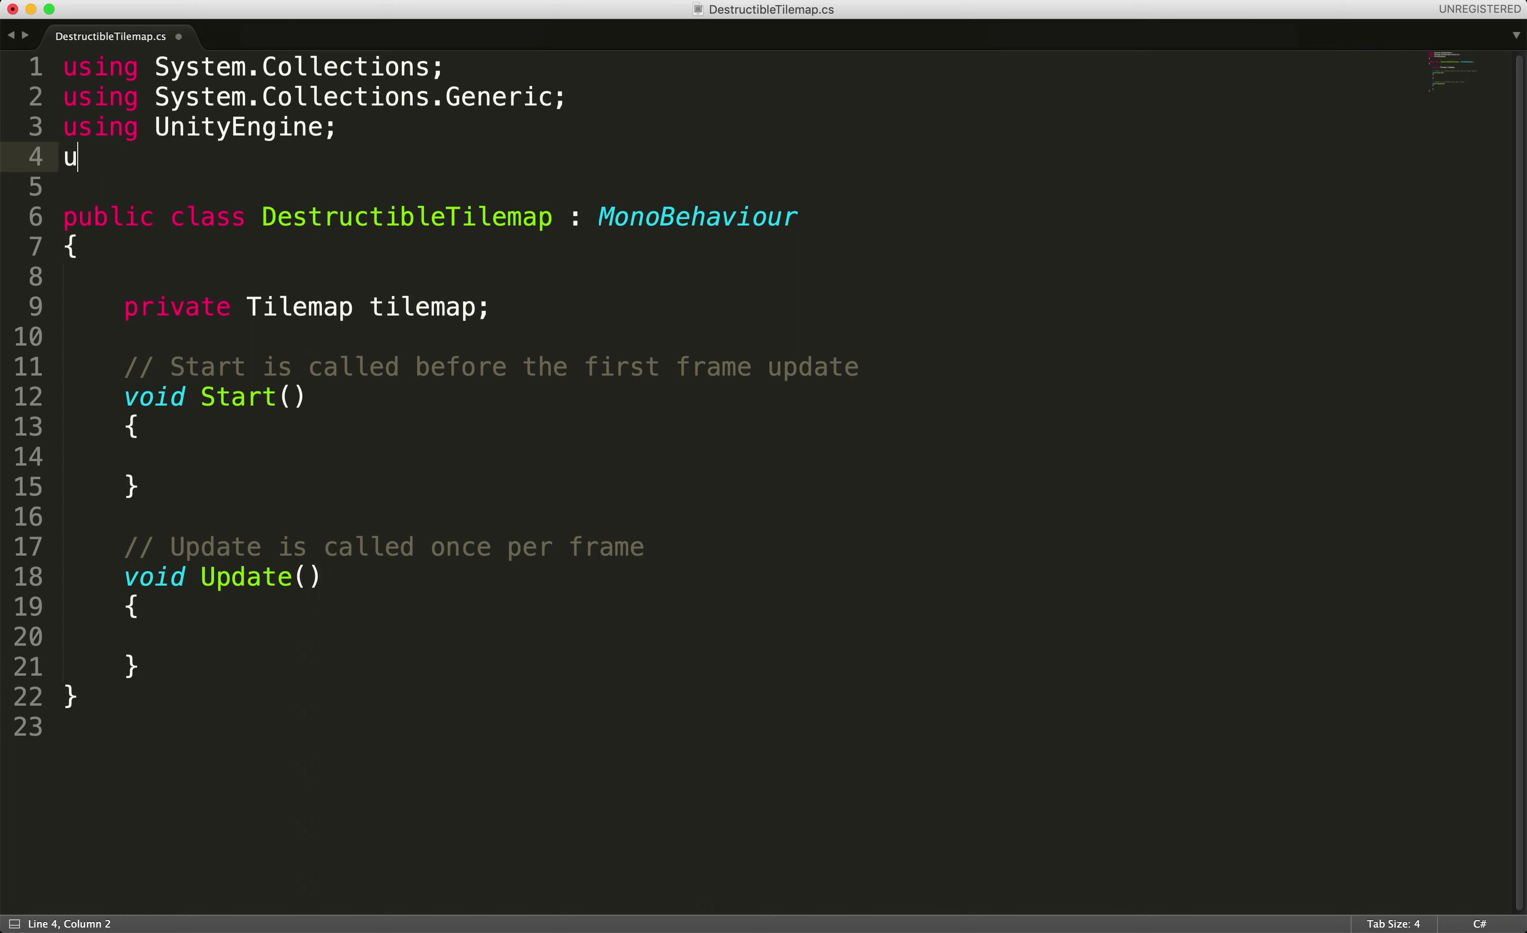
pyautogui.write('sing UnityEn')
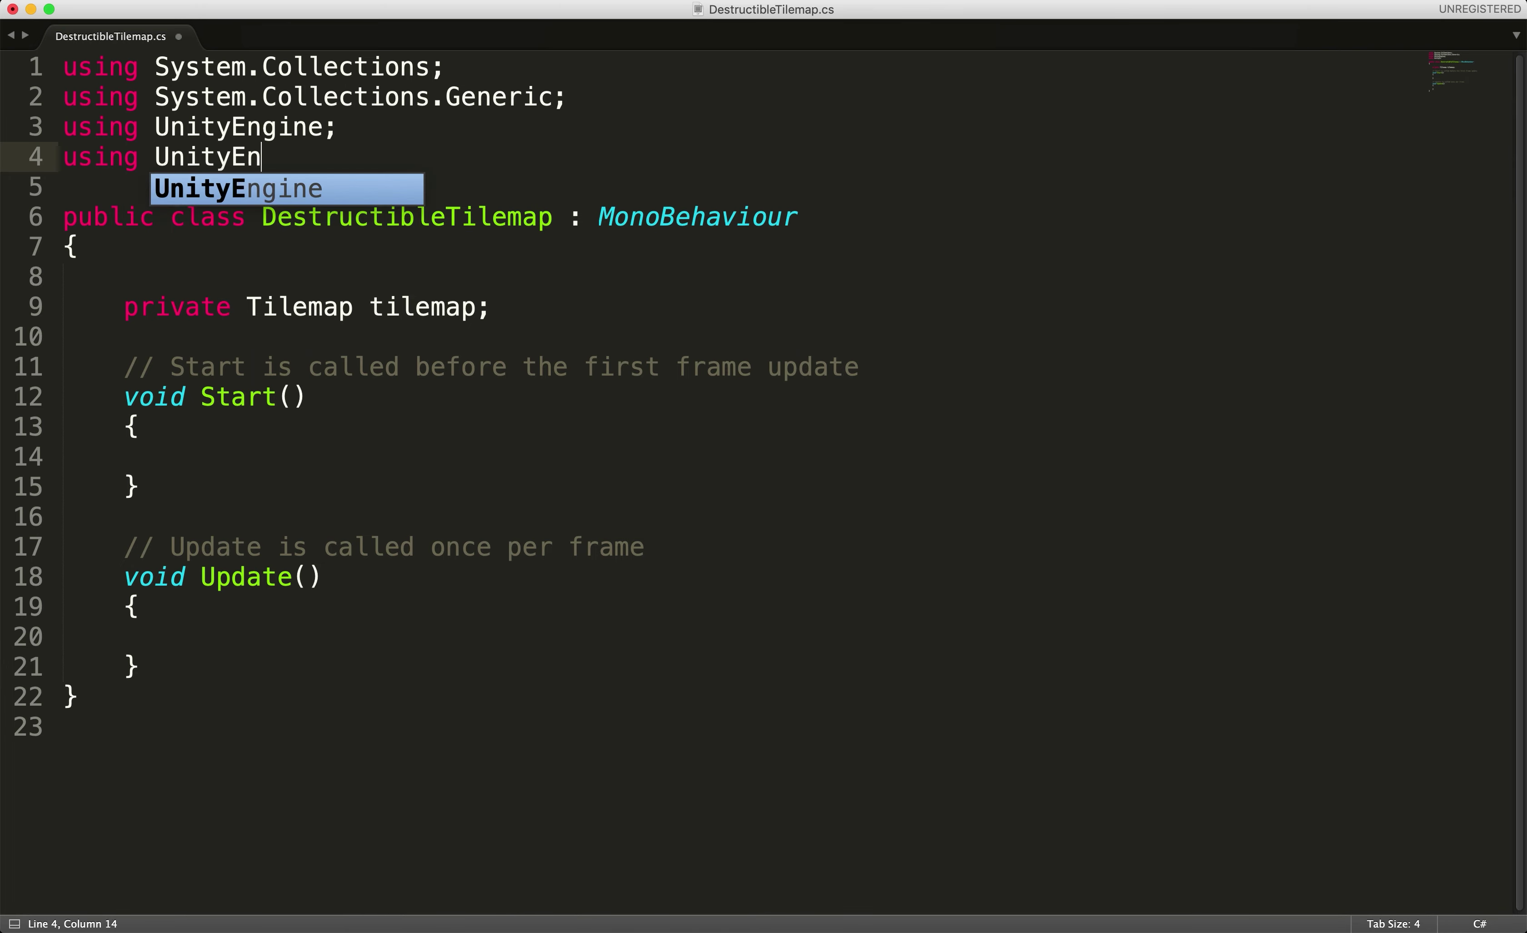
pyautogui.write('gine.Tilemaps;')
pyautogui.press('super+s')
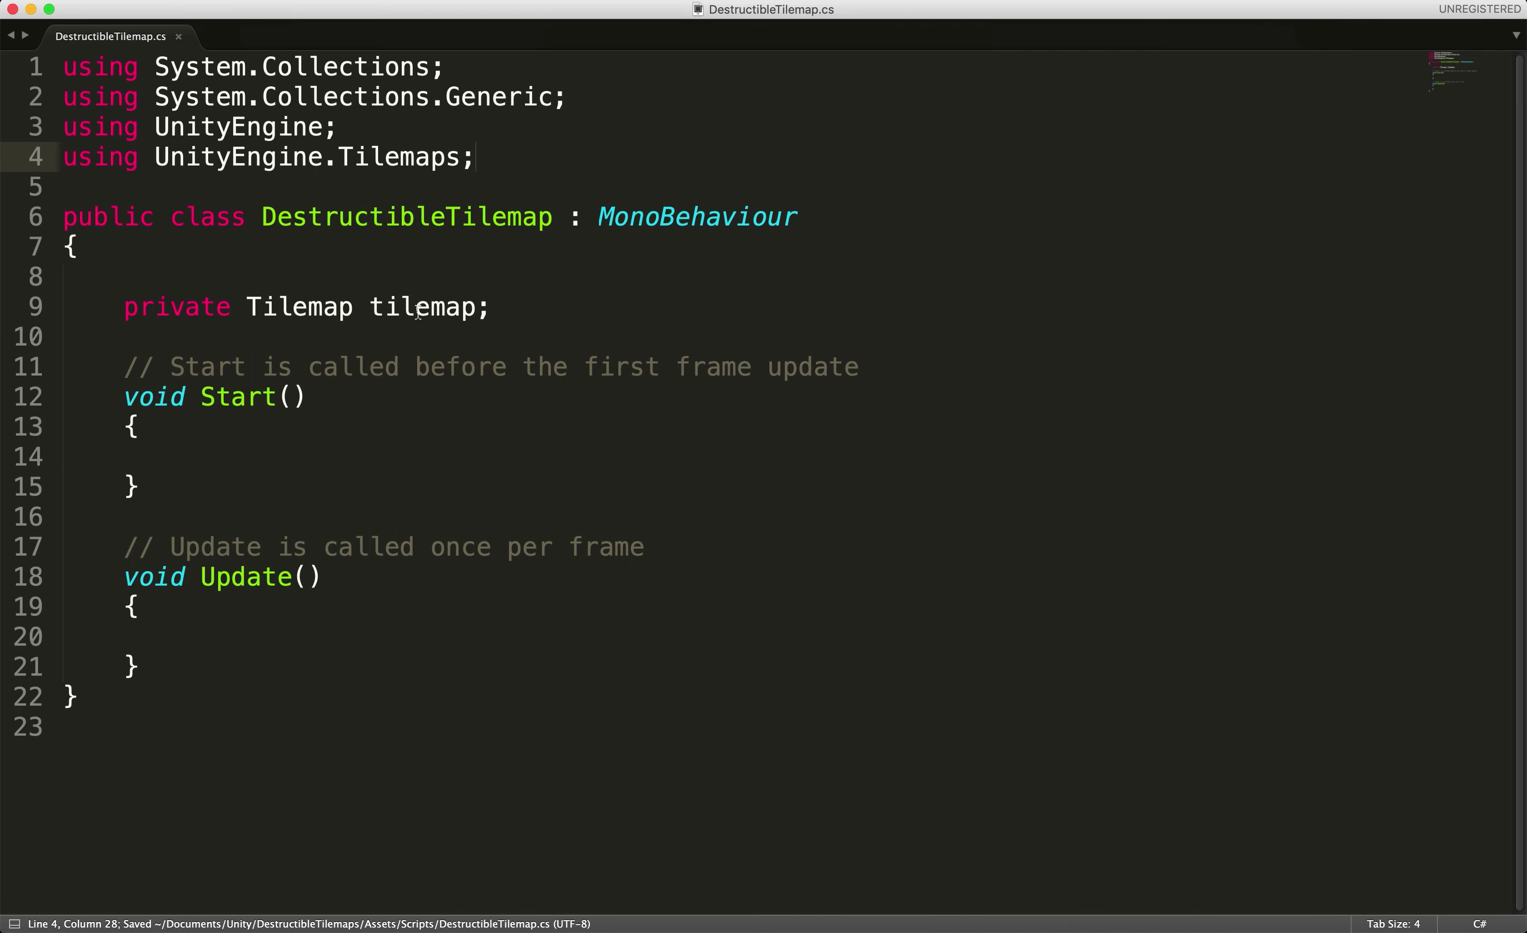
# Remove the blank line above the tilemap field declaration and save the script
pyautogui.click(159, 296)
pyautogui.press('Up')
pyautogui.press('BackSpace')
pyautogui.press('super+s')
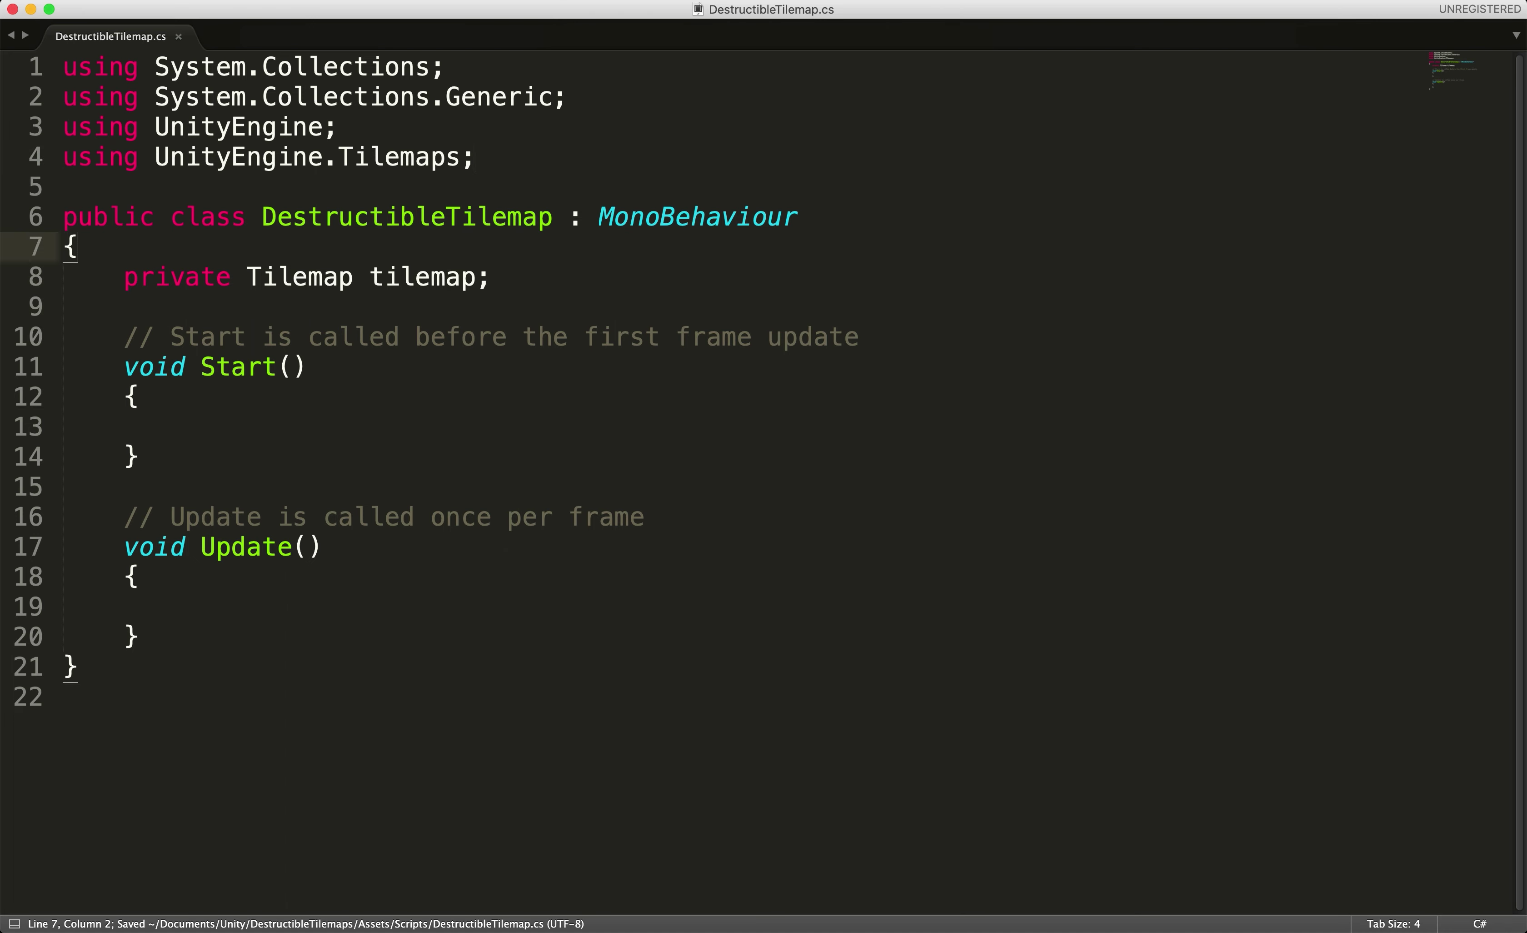
pyautogui.click(521, 287)
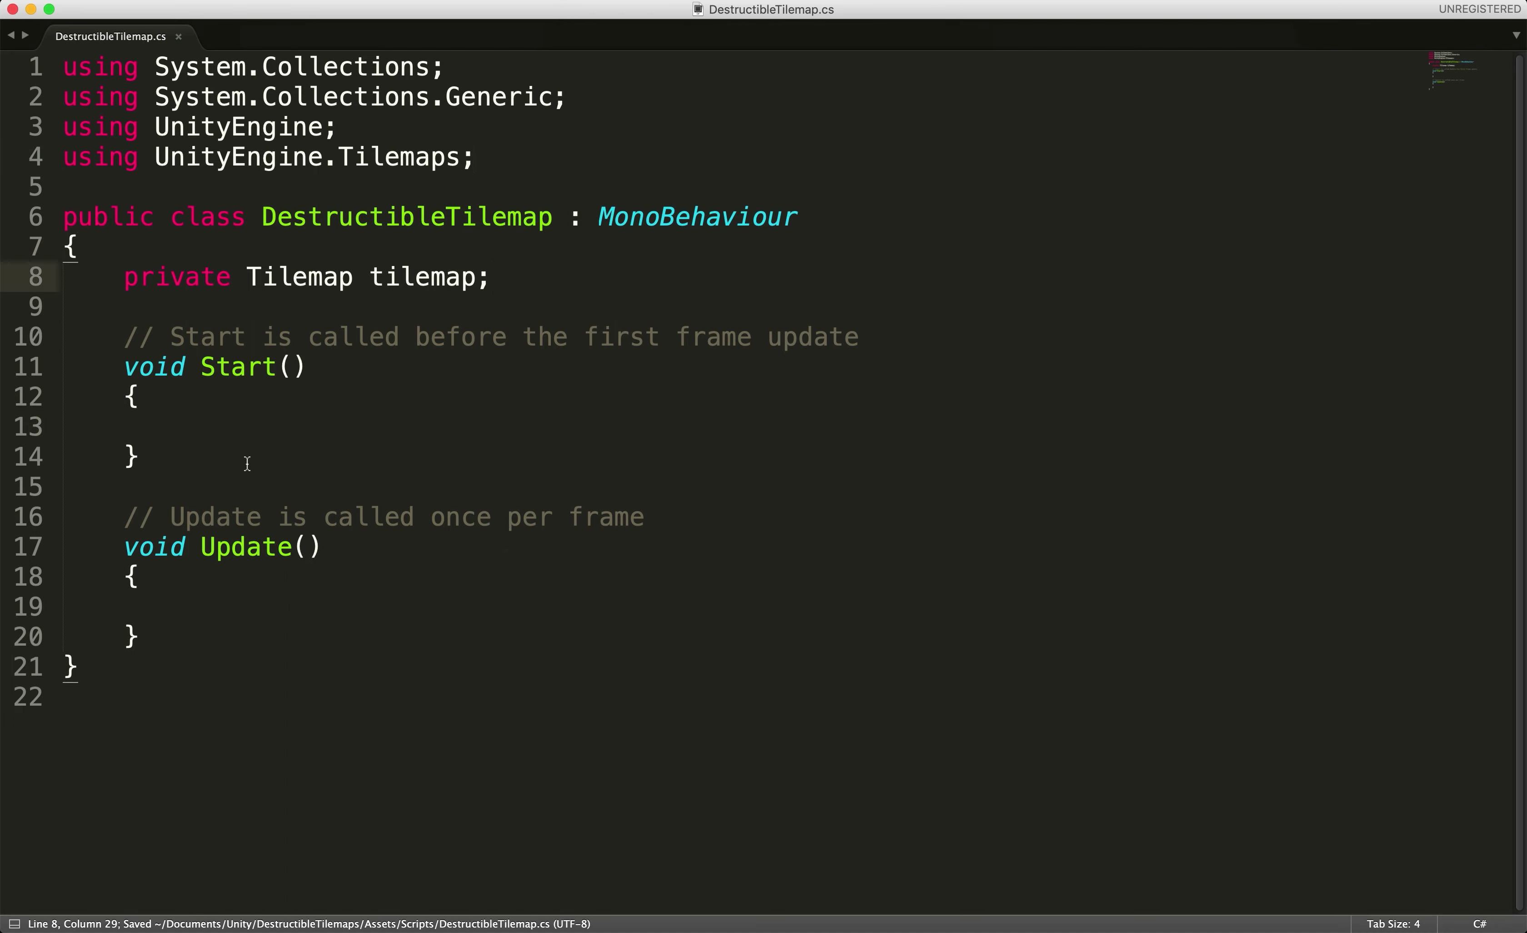
# Rename the Start method to Awake, delete the comment line above it, and save the script
pyautogui.click(213, 368)
pyautogui.press('super+d')
pyautogui.write('Awake')
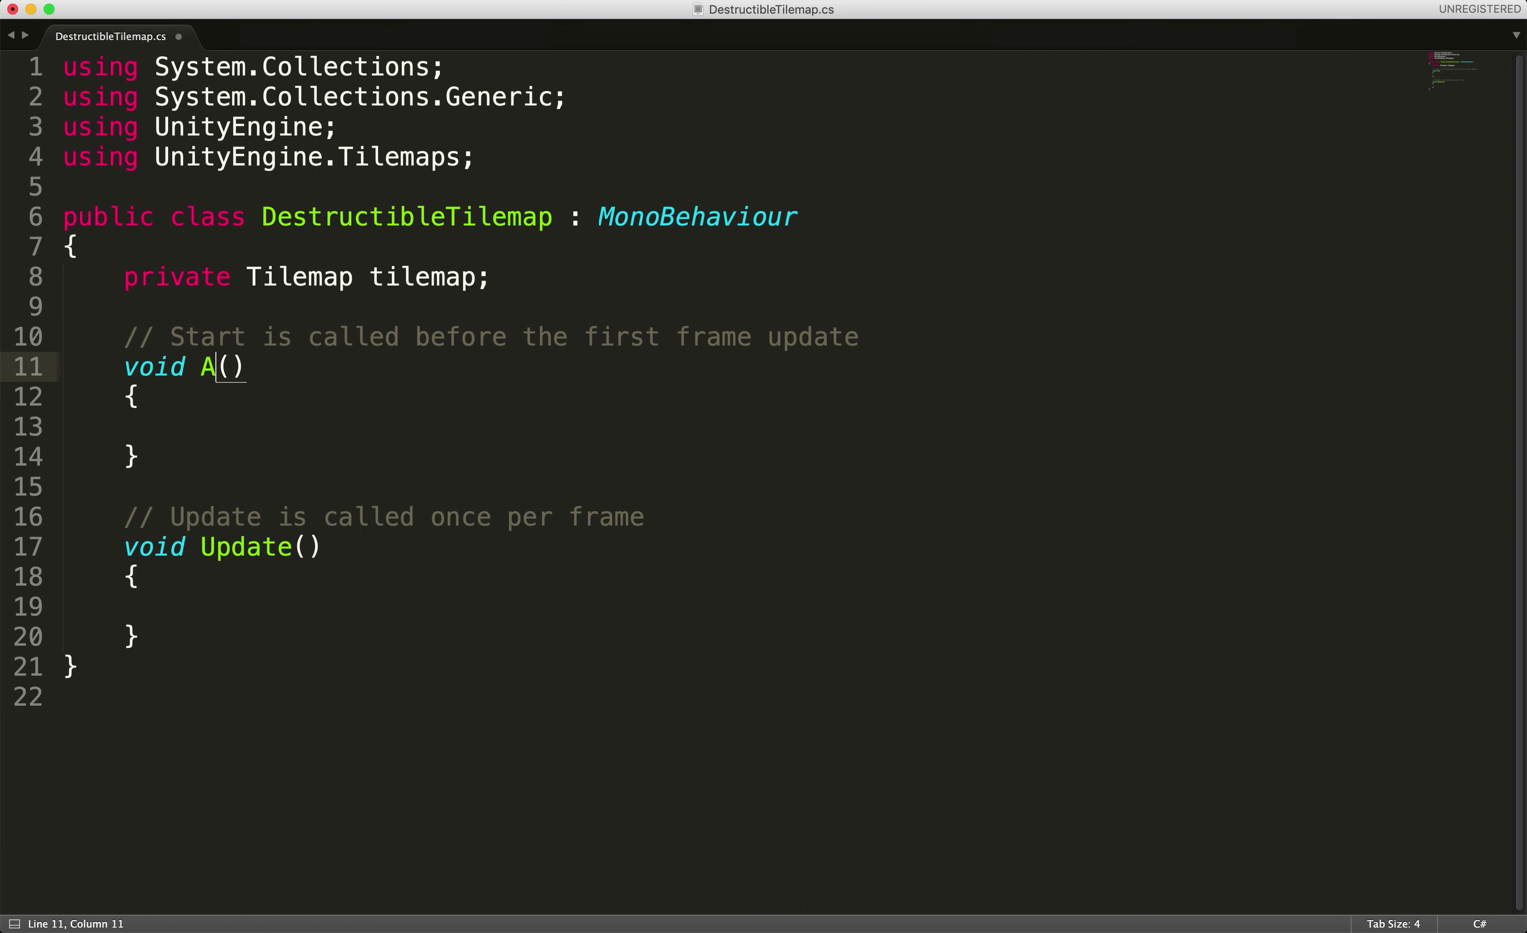
pyautogui.click(962, 334)
pyautogui.press('shift+super+Left')
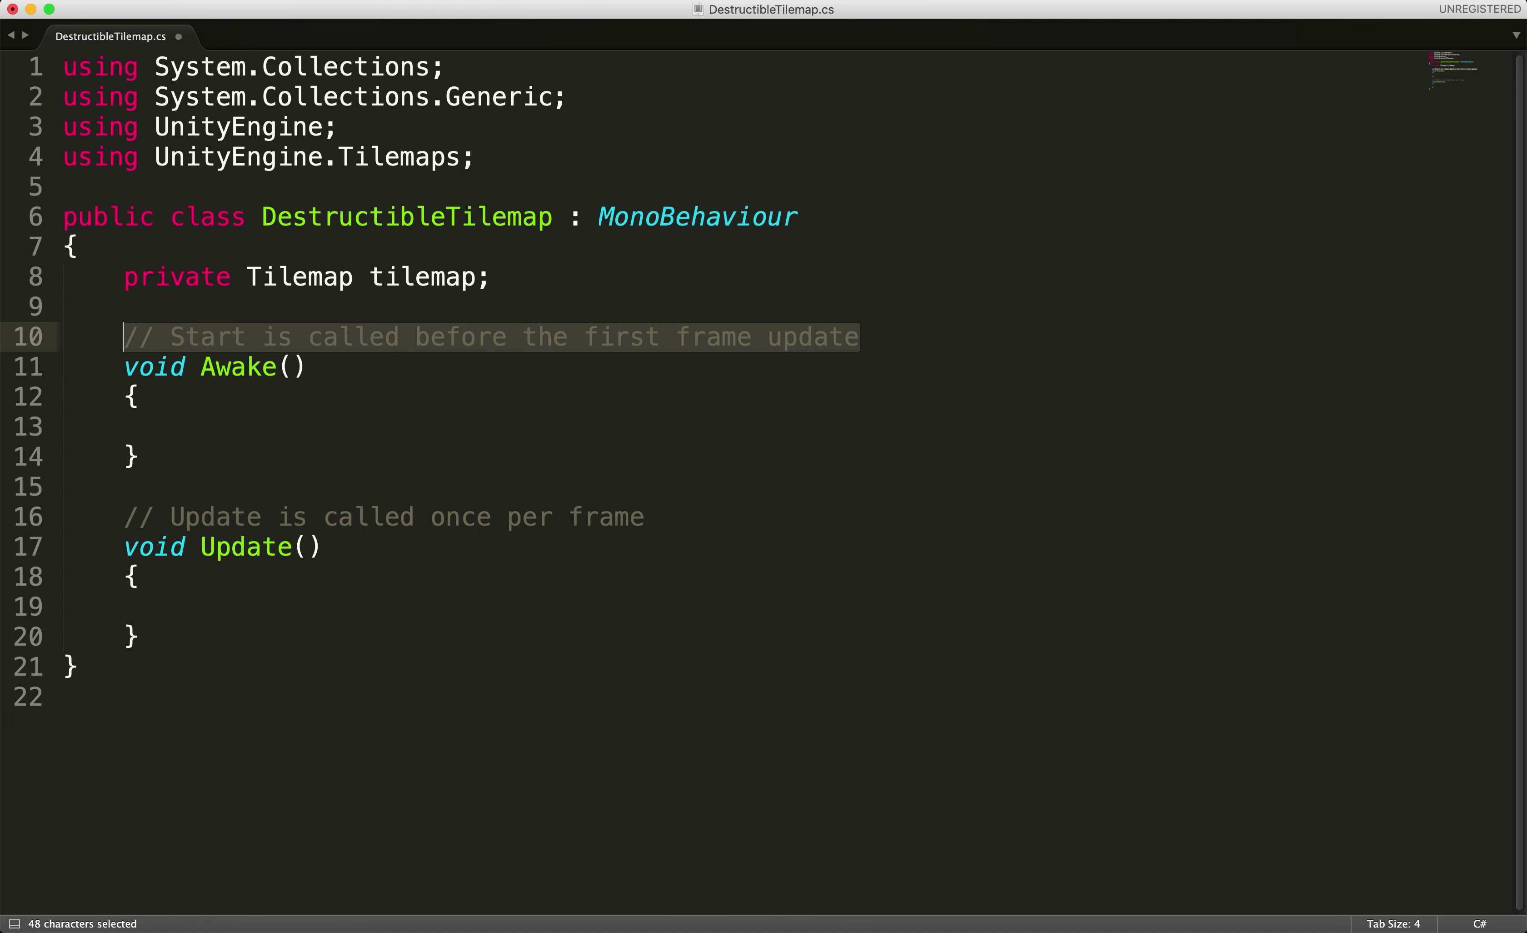
pyautogui.press('BackSpace')
pyautogui.press('BackSpace')
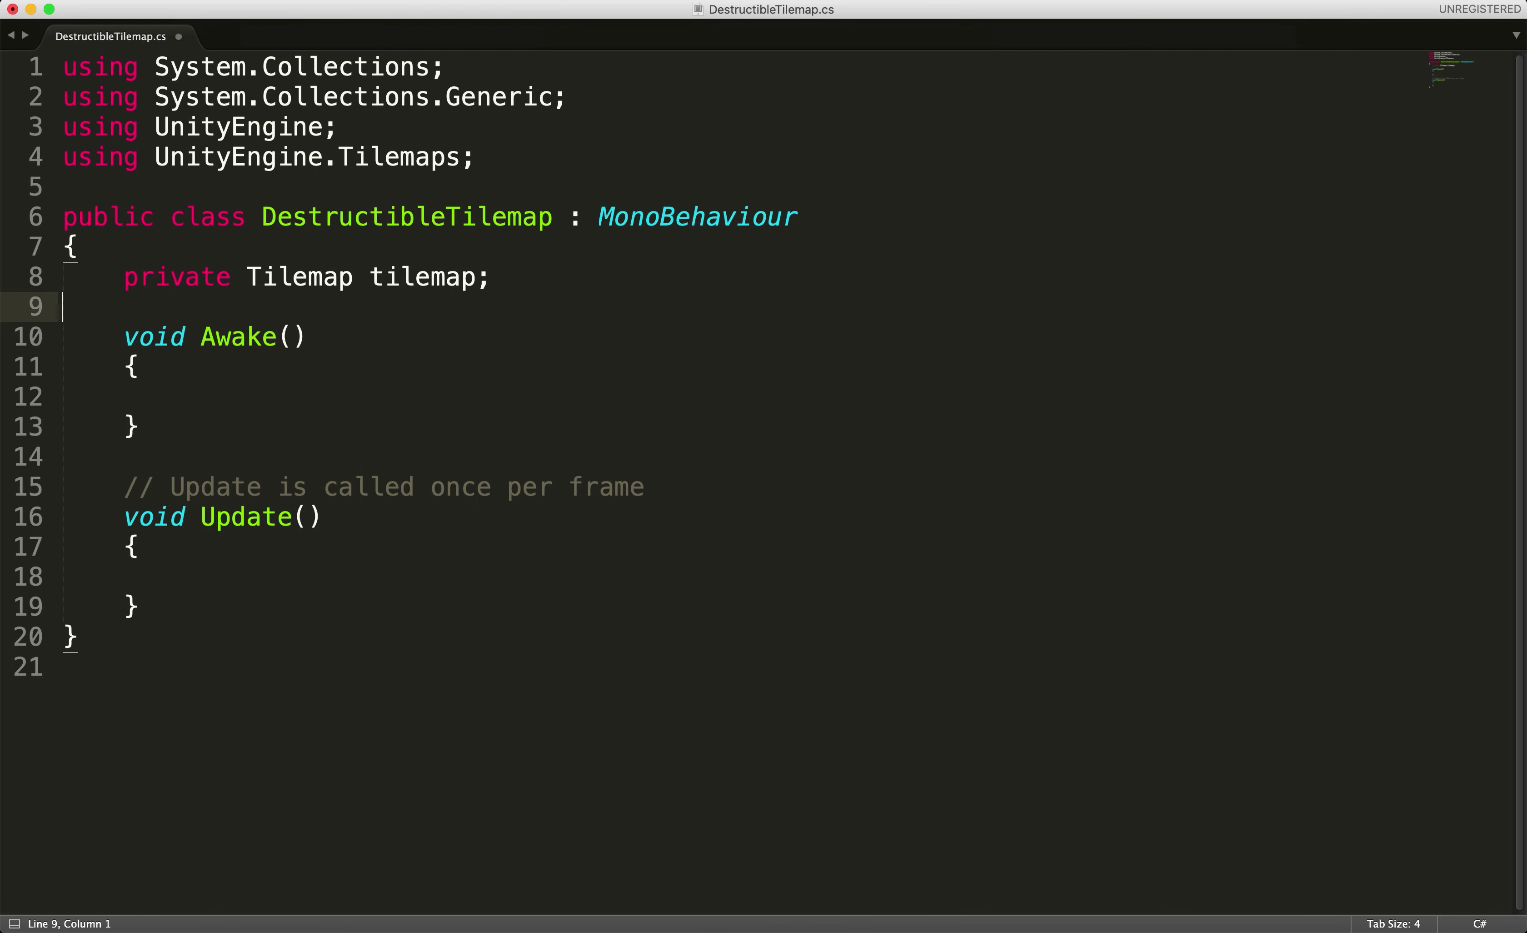
pyautogui.press('super+s')
# Write "tilemap = GetComponent<Tilemap>();" in the body of the Awake method and save the script
pyautogui.click(125, 397)
pyautogui.press('Tab')
pyautogui.write('tilemap = Getcompon')
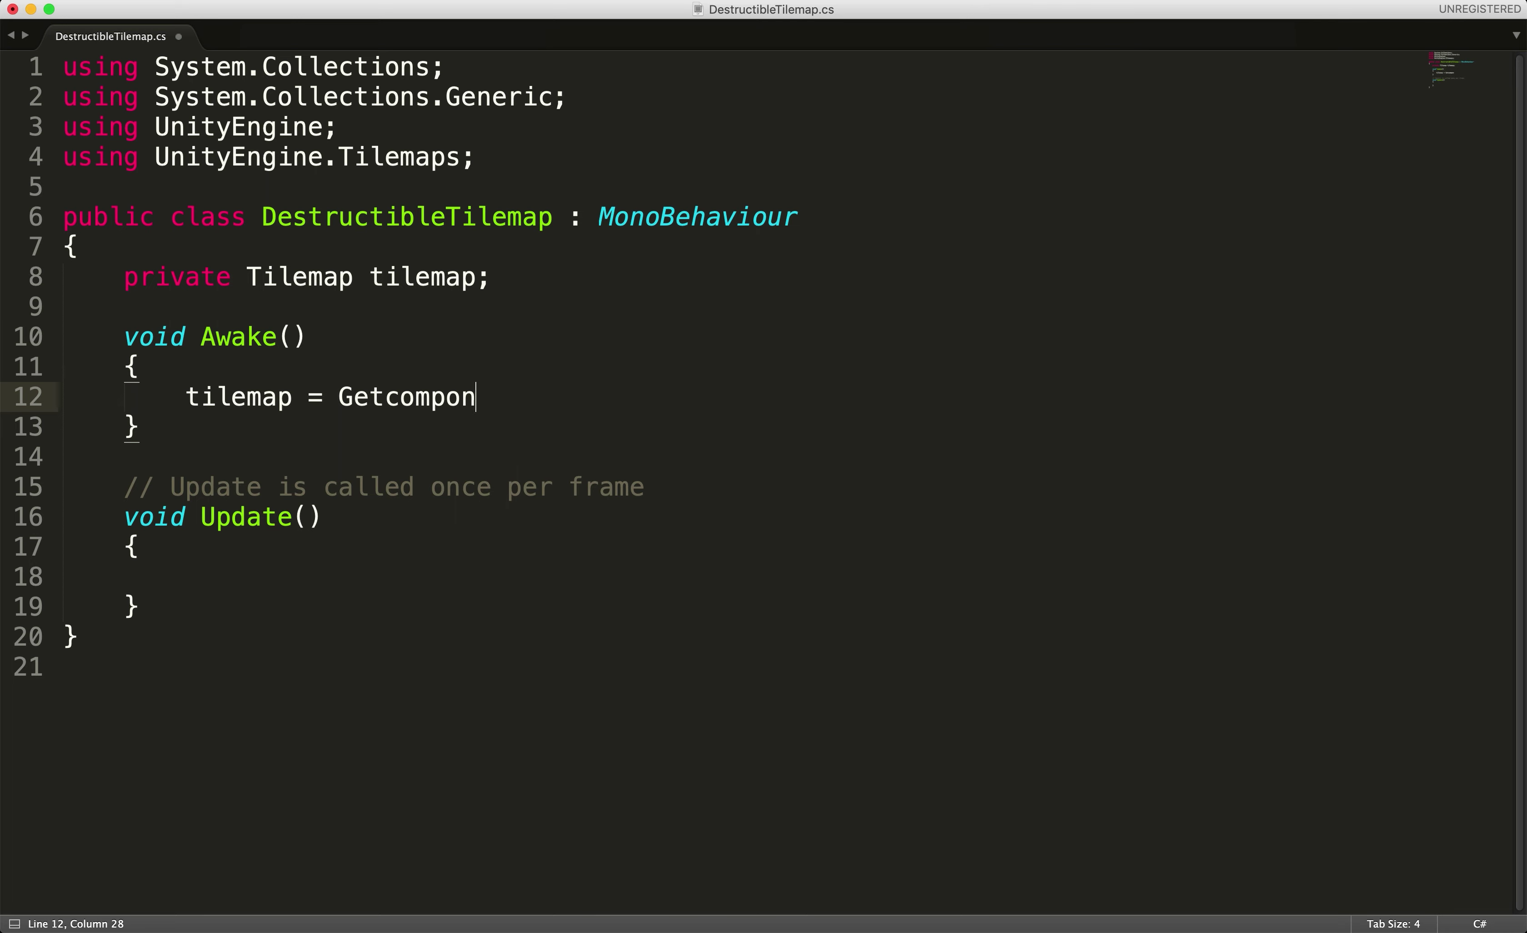
pyautogui.hotkey('alt', 'BackSpace')
pyautogui.write('G')
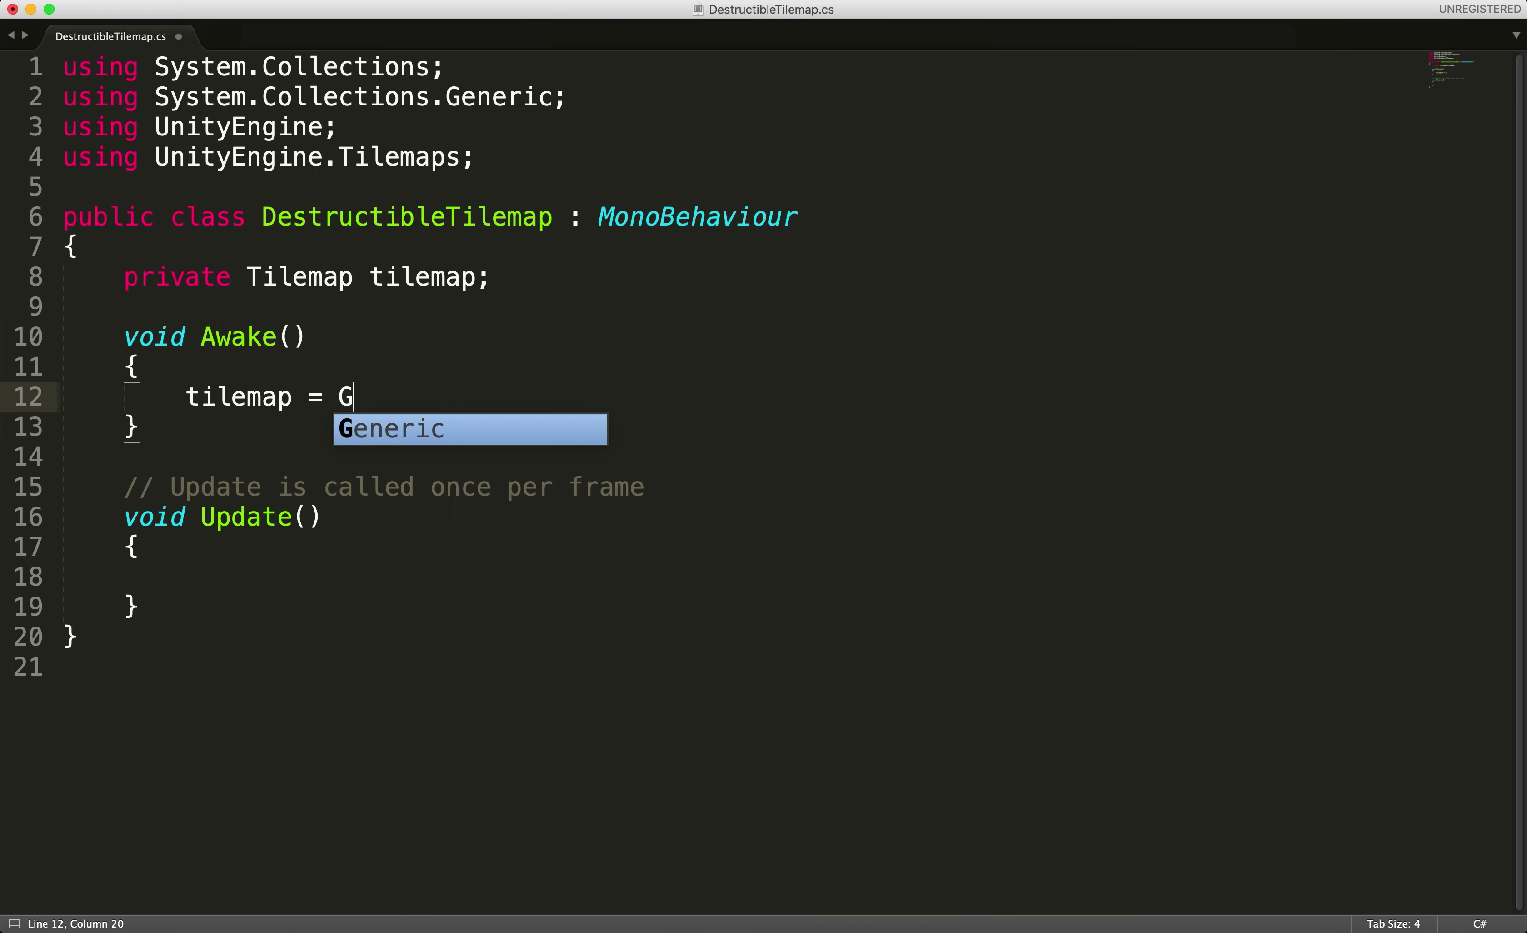
pyautogui.write('etComponent<Tijle')
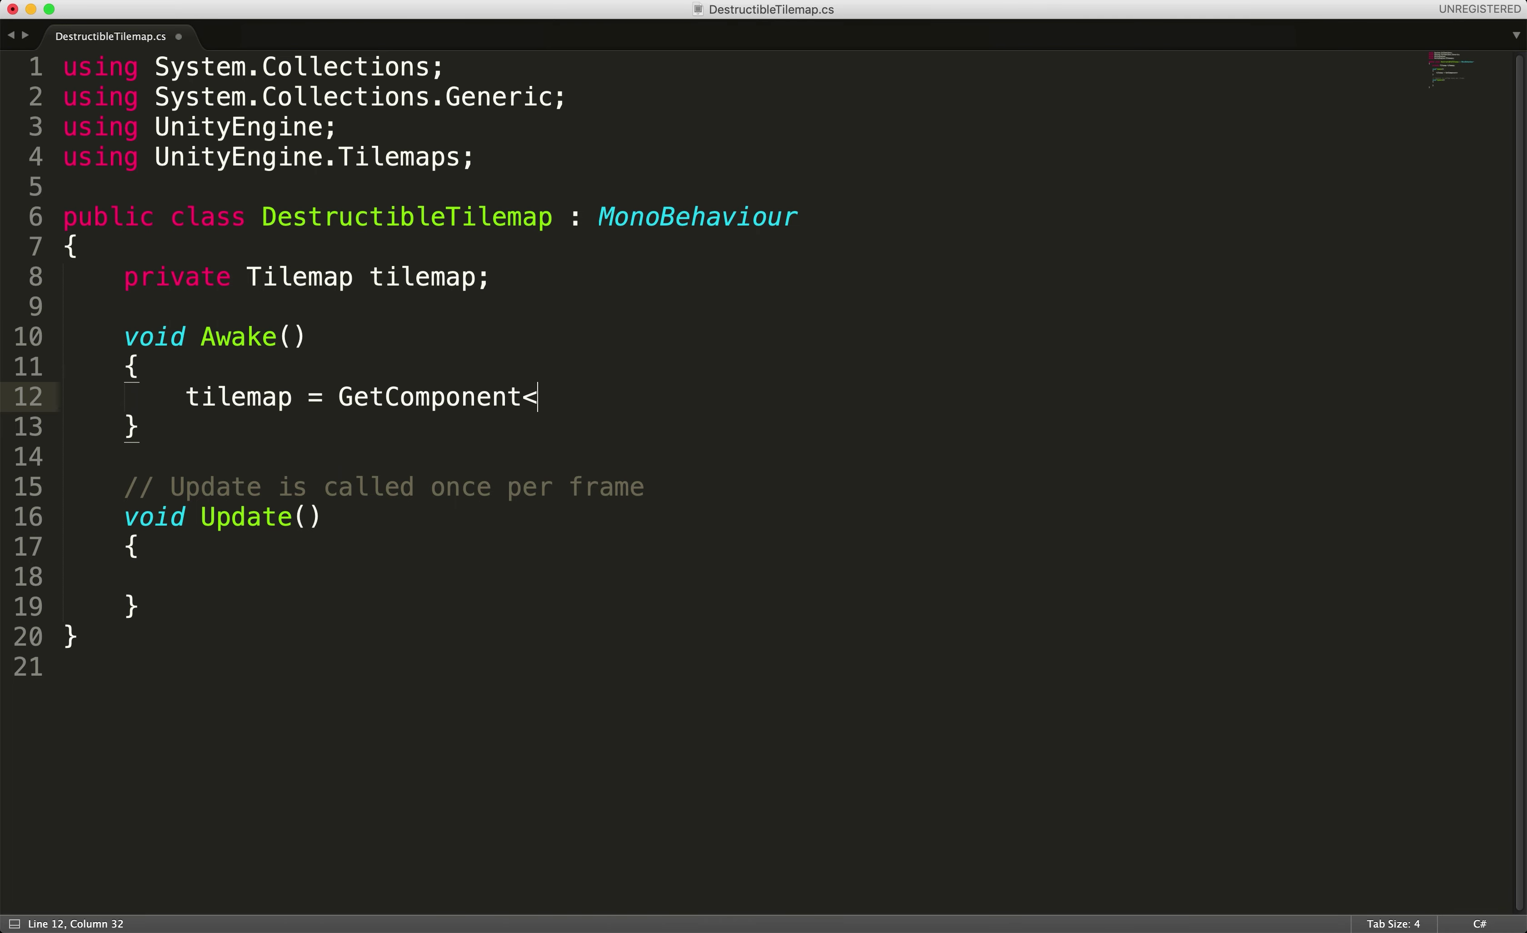
pyautogui.press('BackSpace')
pyautogui.press('BackSpace')
pyautogui.press('BackSpace')
pyautogui.write('lemap')
pyautogui.write('>();')
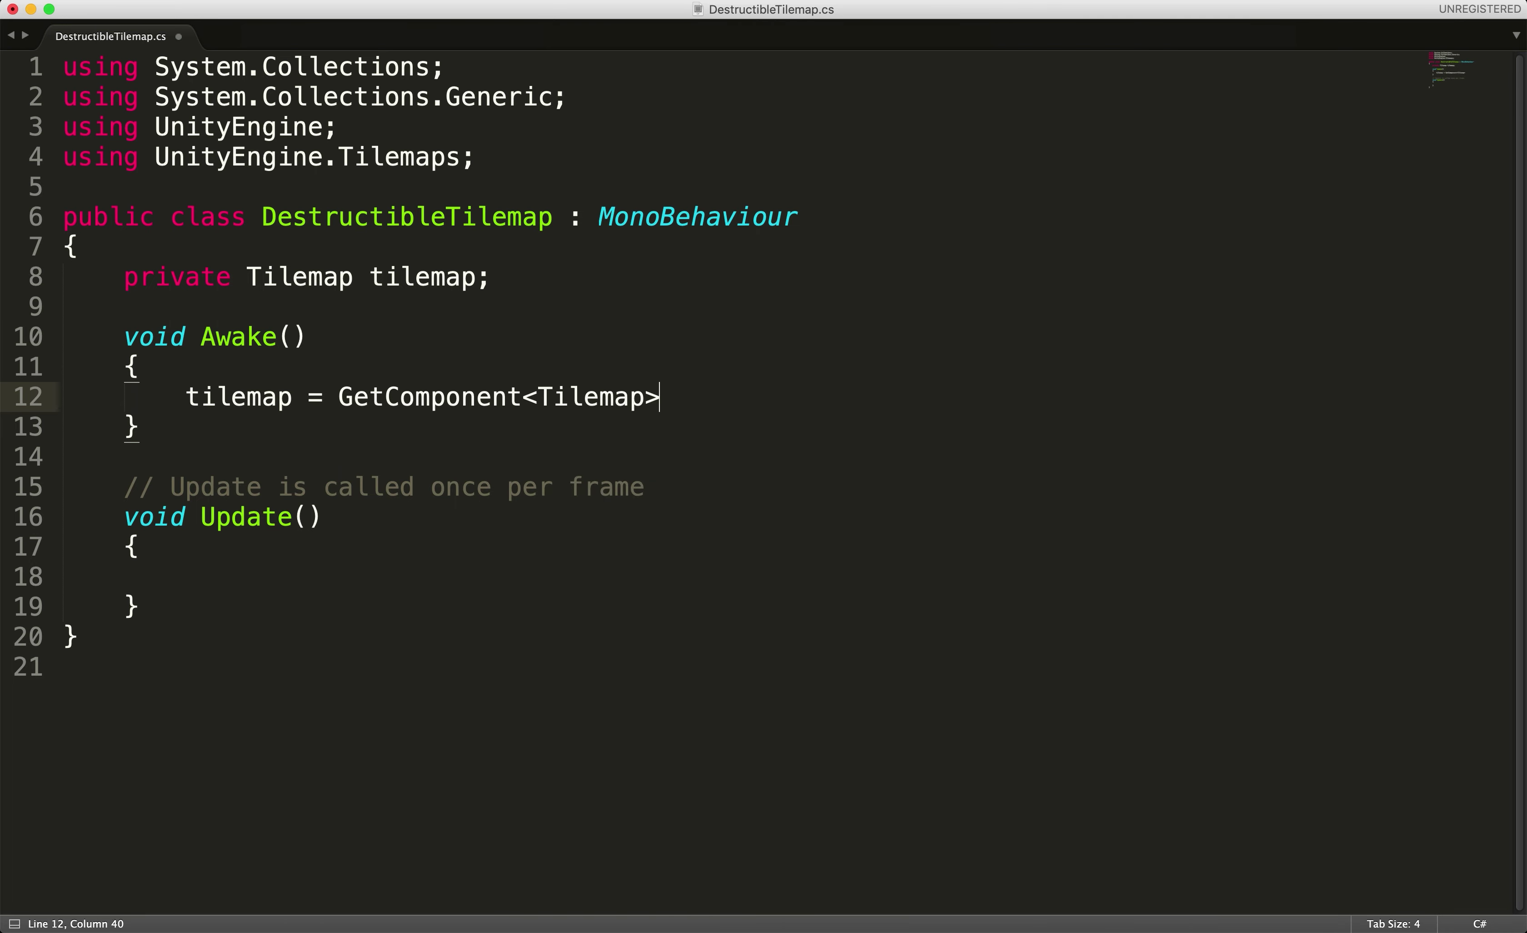
pyautogui.press('super+s')
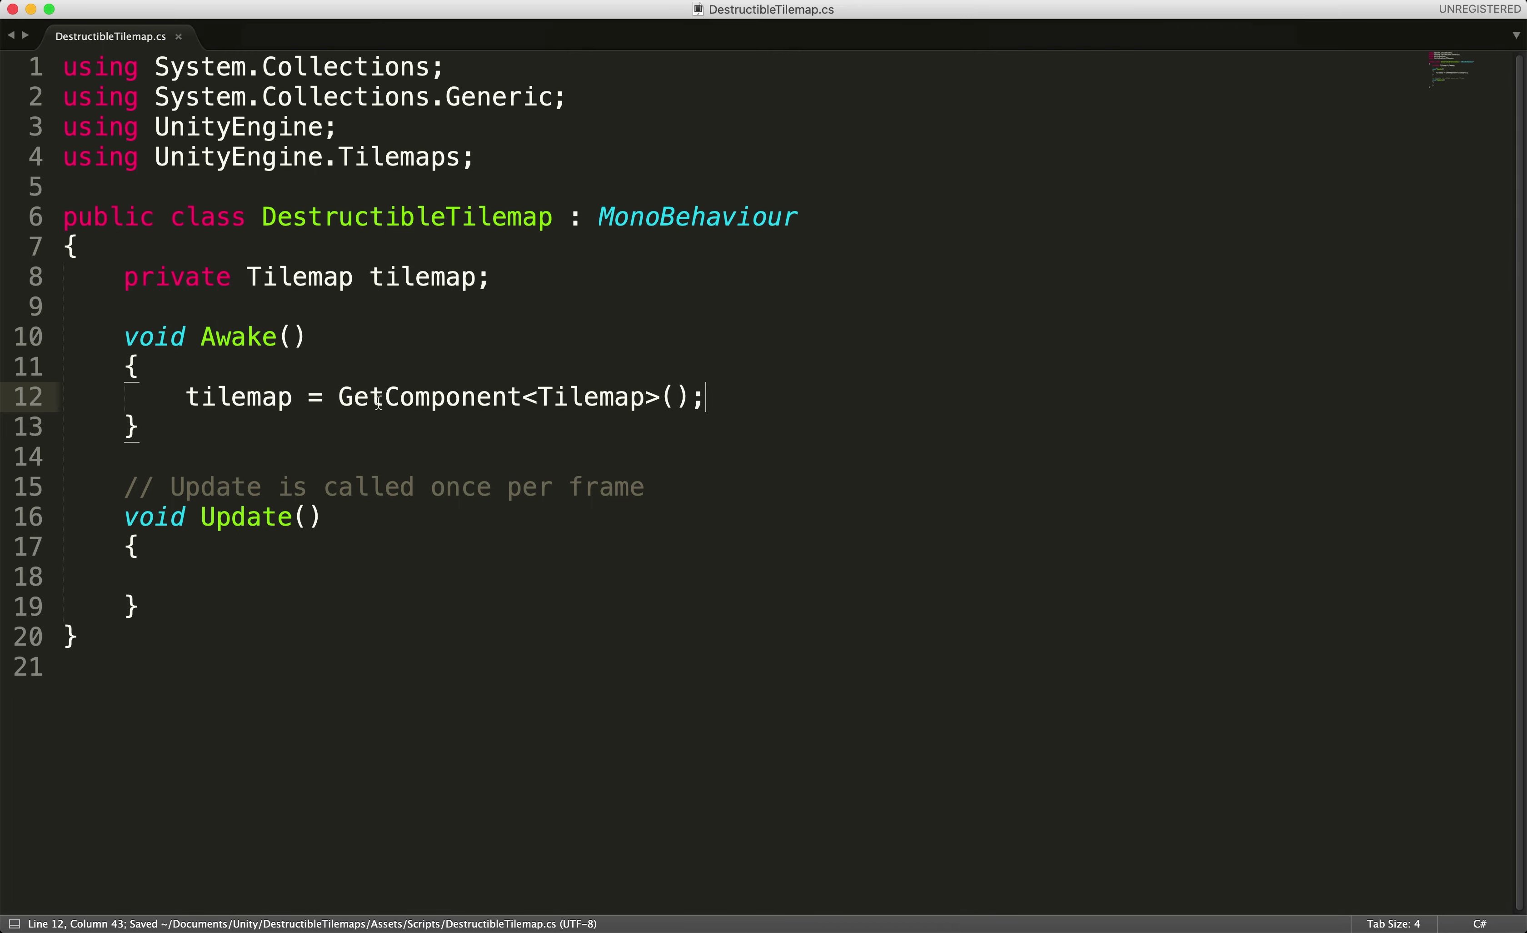
pyautogui.moveTo(180, 407); pyautogui.dragTo(705, 402)
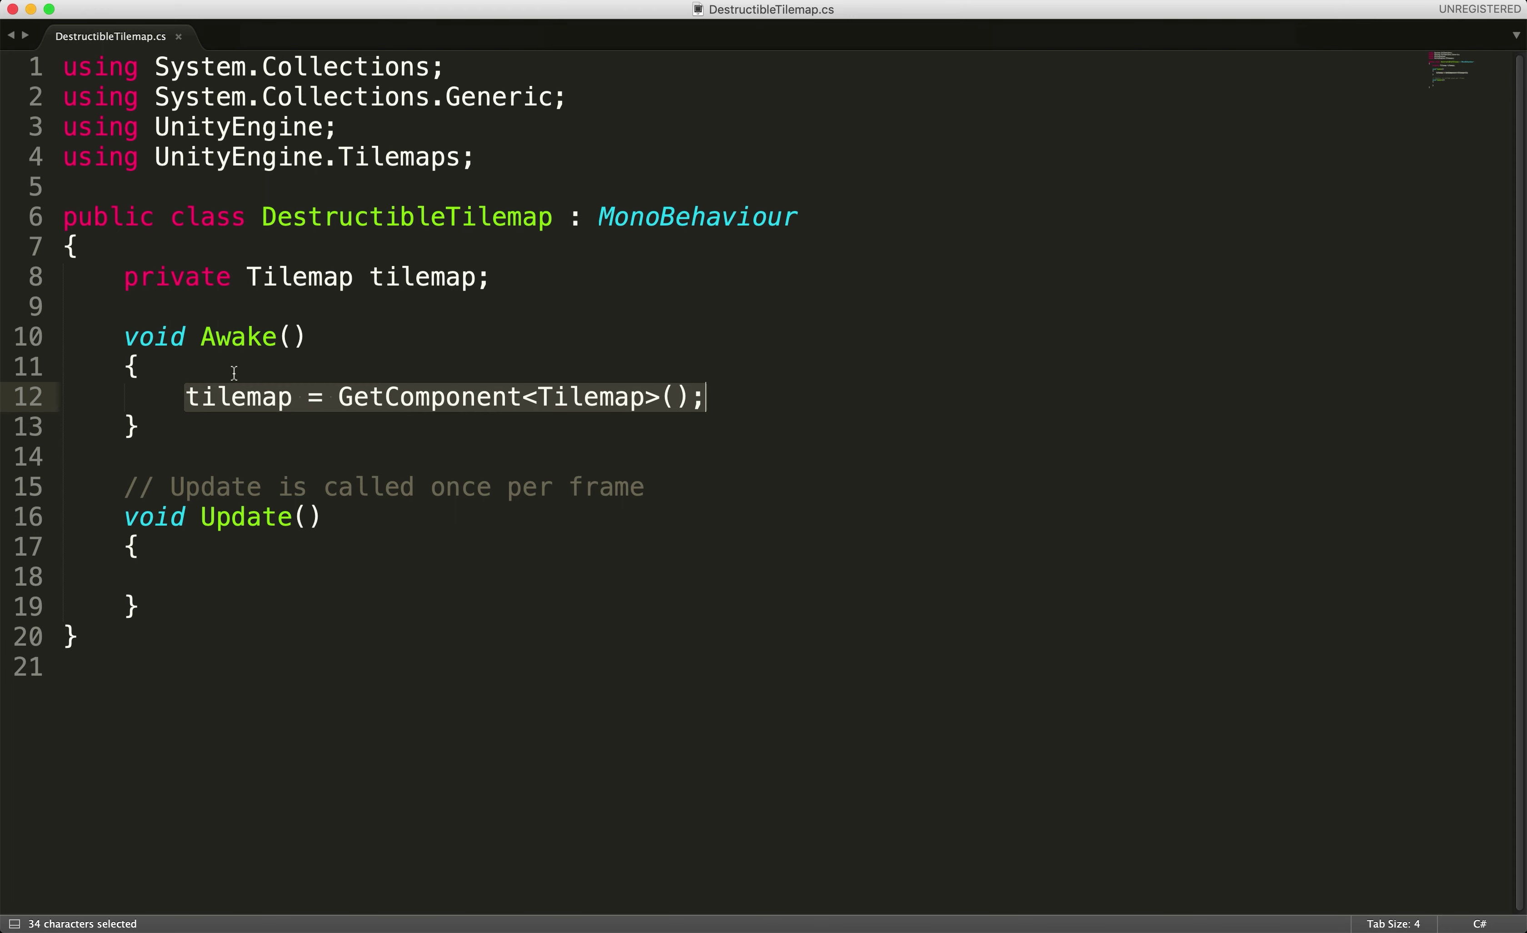
# Delete the Update method with its comment and the leftover blank lines, and save the script
pyautogui.click(211, 579)
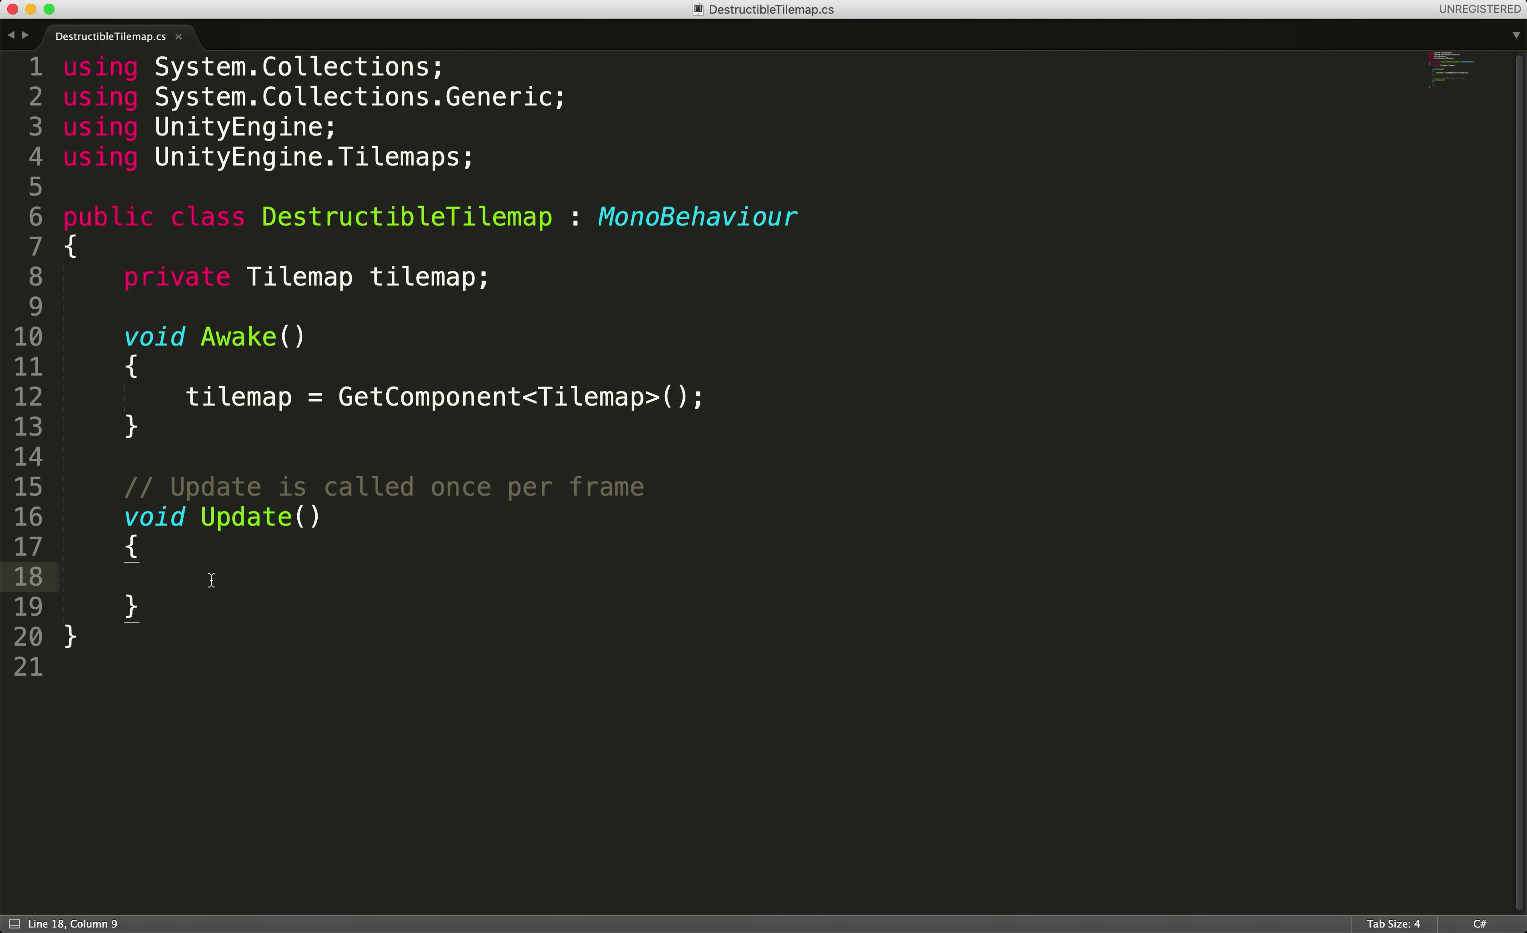
pyautogui.moveTo(195, 619); pyautogui.dragTo(124, 488)
pyautogui.press('BackSpace')
pyautogui.press('BackSpace')
pyautogui.press('BackSpace')
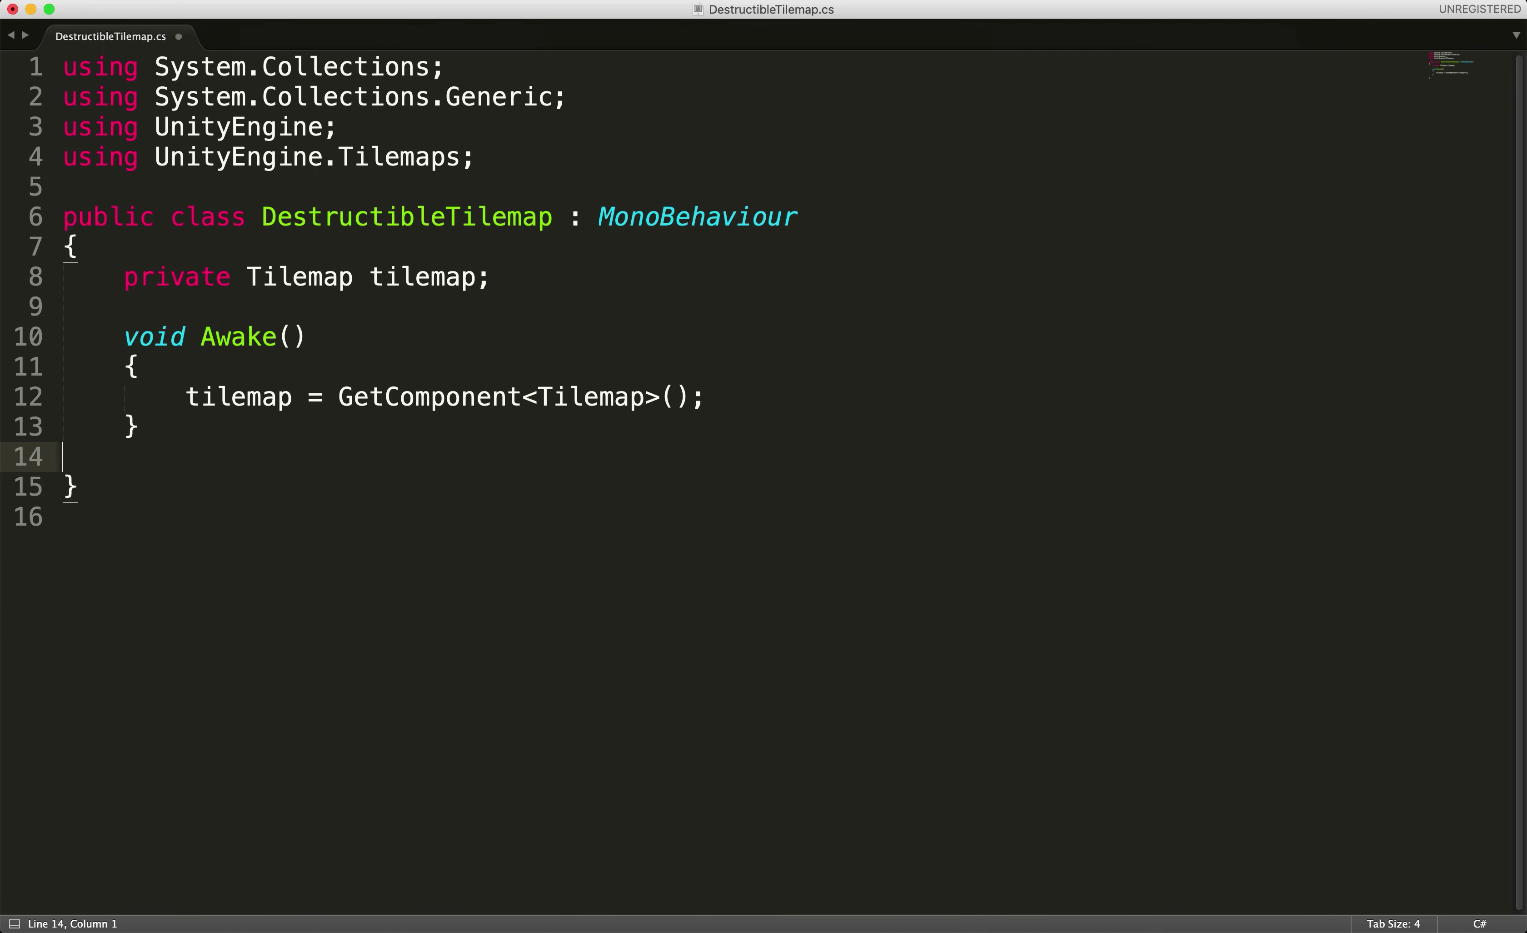
pyautogui.press('BackSpace')
pyautogui.press('super+s')
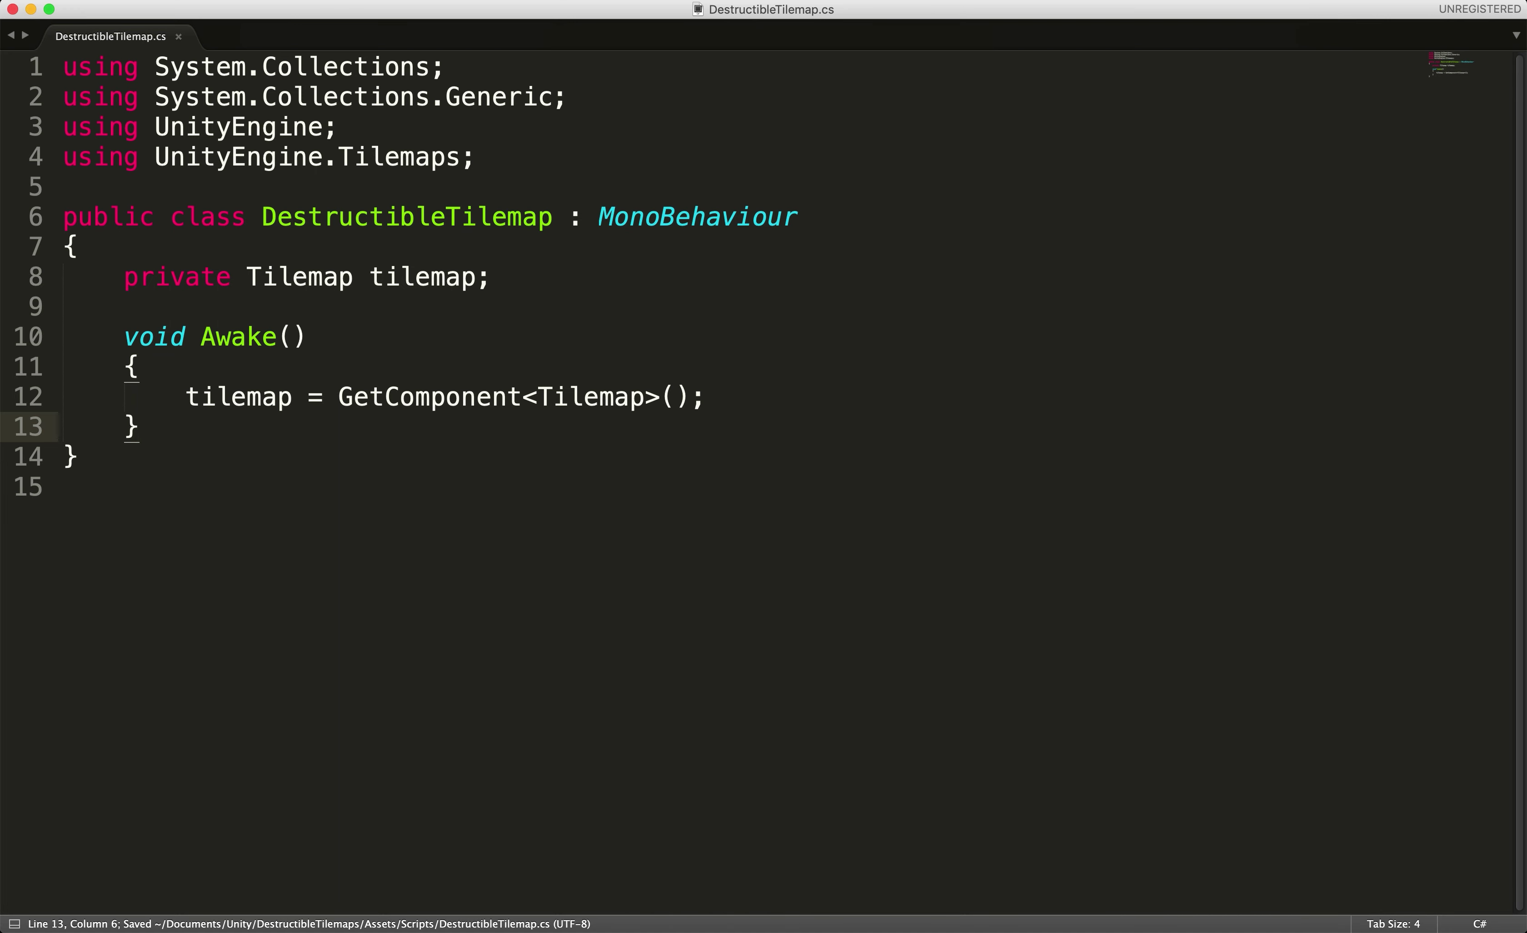
# Write "Tilemap.SetT" as the start of a new statement, one blank line below the Awake method
pyautogui.press('Return')
pyautogui.press('Return')
pyautogui.write('Tile')
pyautogui.press('BackSpace')
pyautogui.press('BackSpace')
pyautogui.press('BackSpace')
pyautogui.press('BackSpace')
pyautogui.write('Tilempa.')
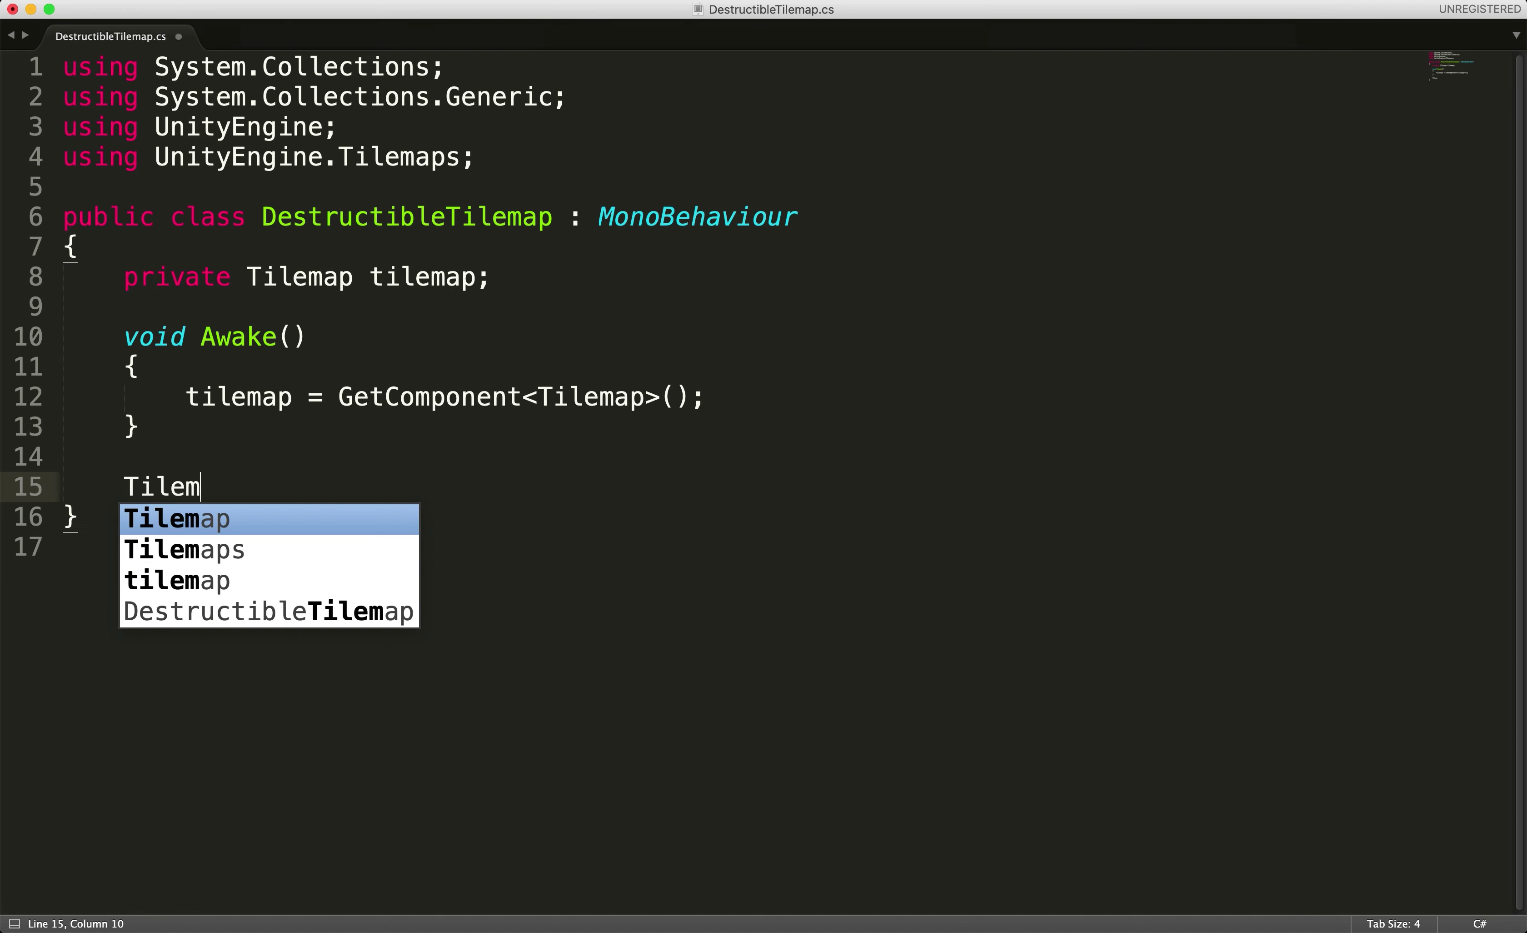
pyautogui.press('BackSpace')
pyautogui.press('BackSpace')
pyautogui.press('BackSpace')
pyautogui.write('ap.SetT')
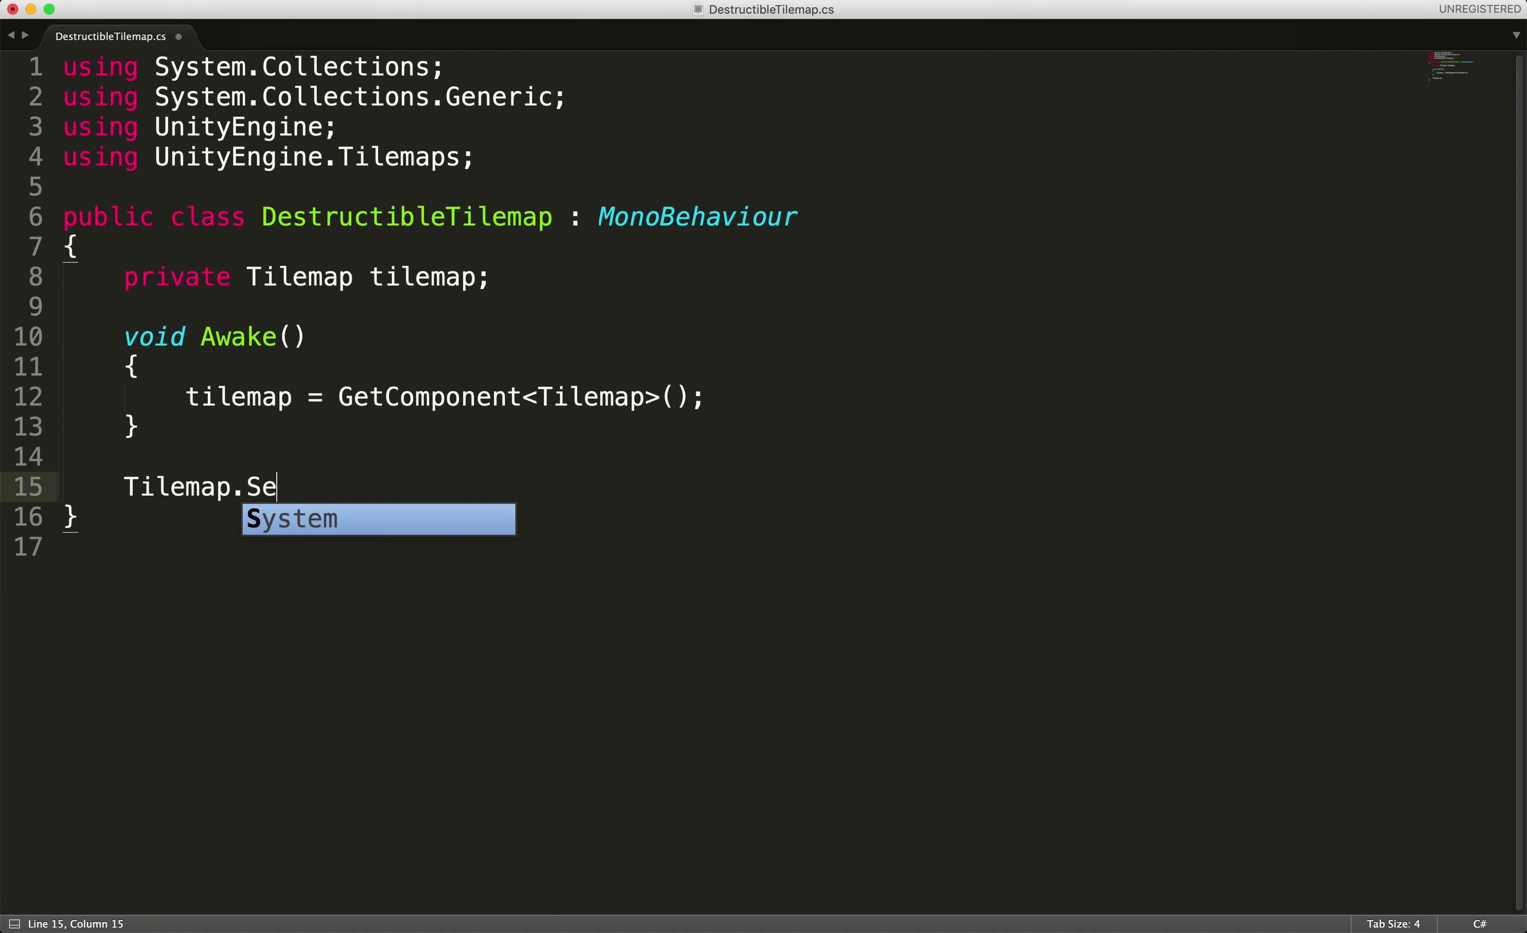